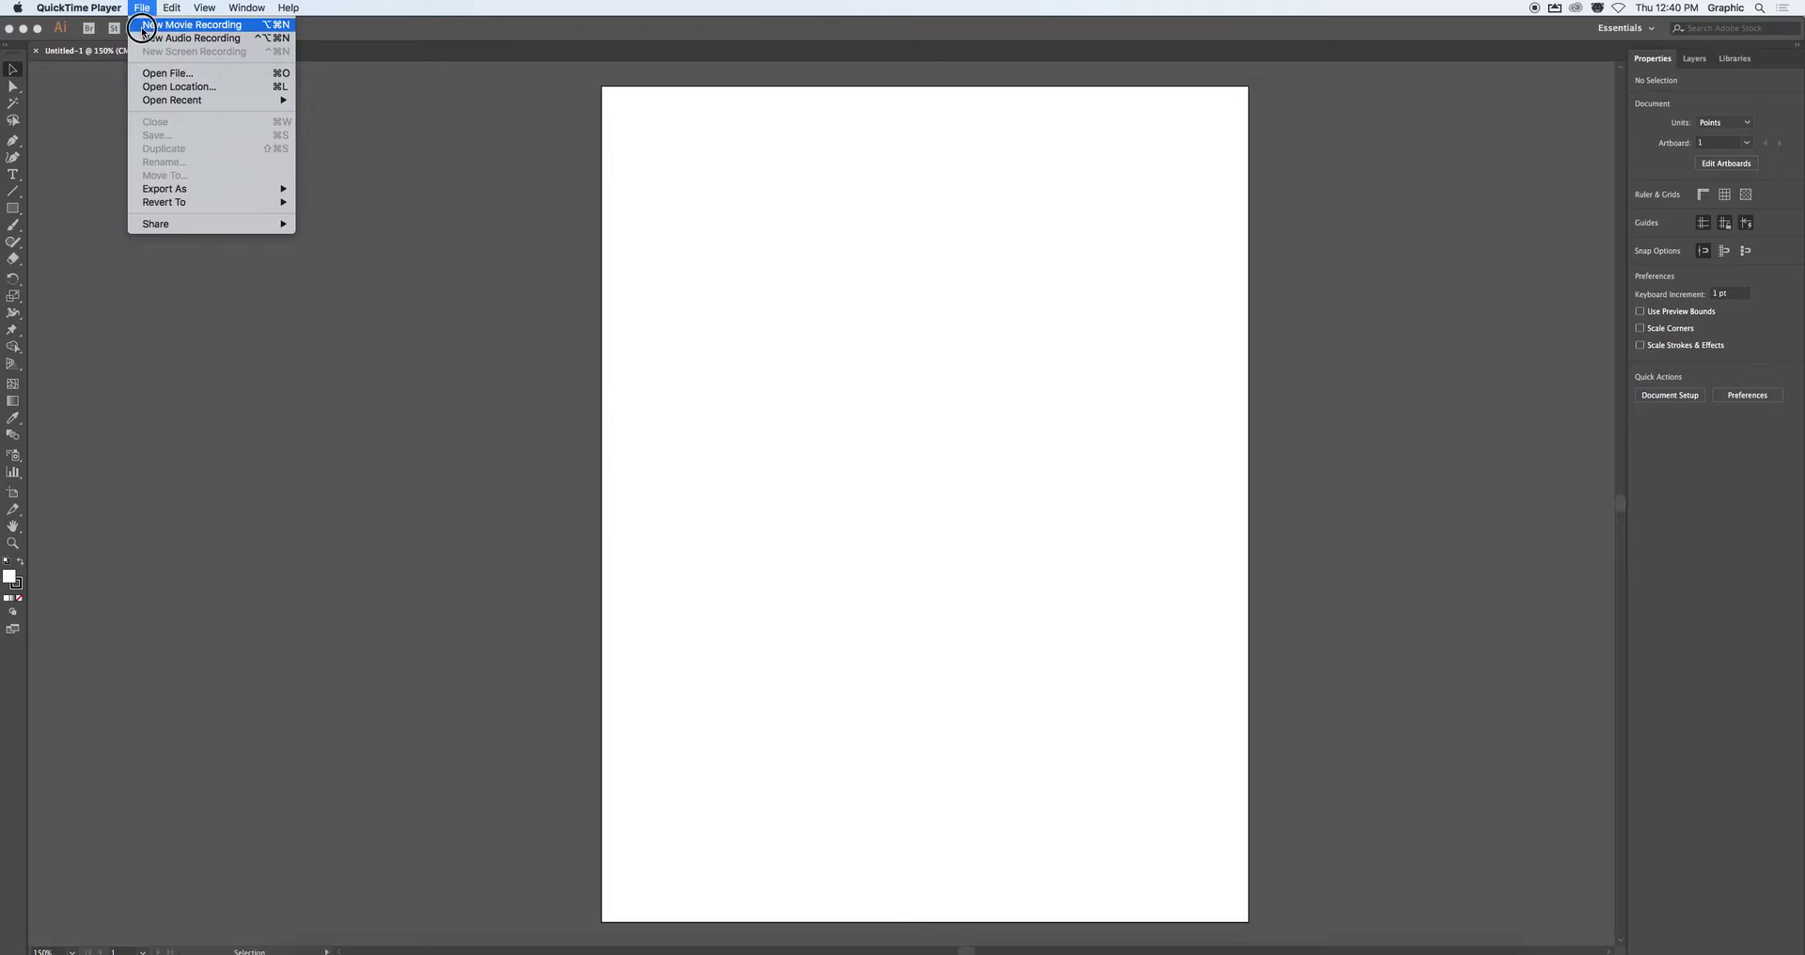
Choose Roger.jpg from the Desktop to place into the Illustrator document
left_click(292, 98)
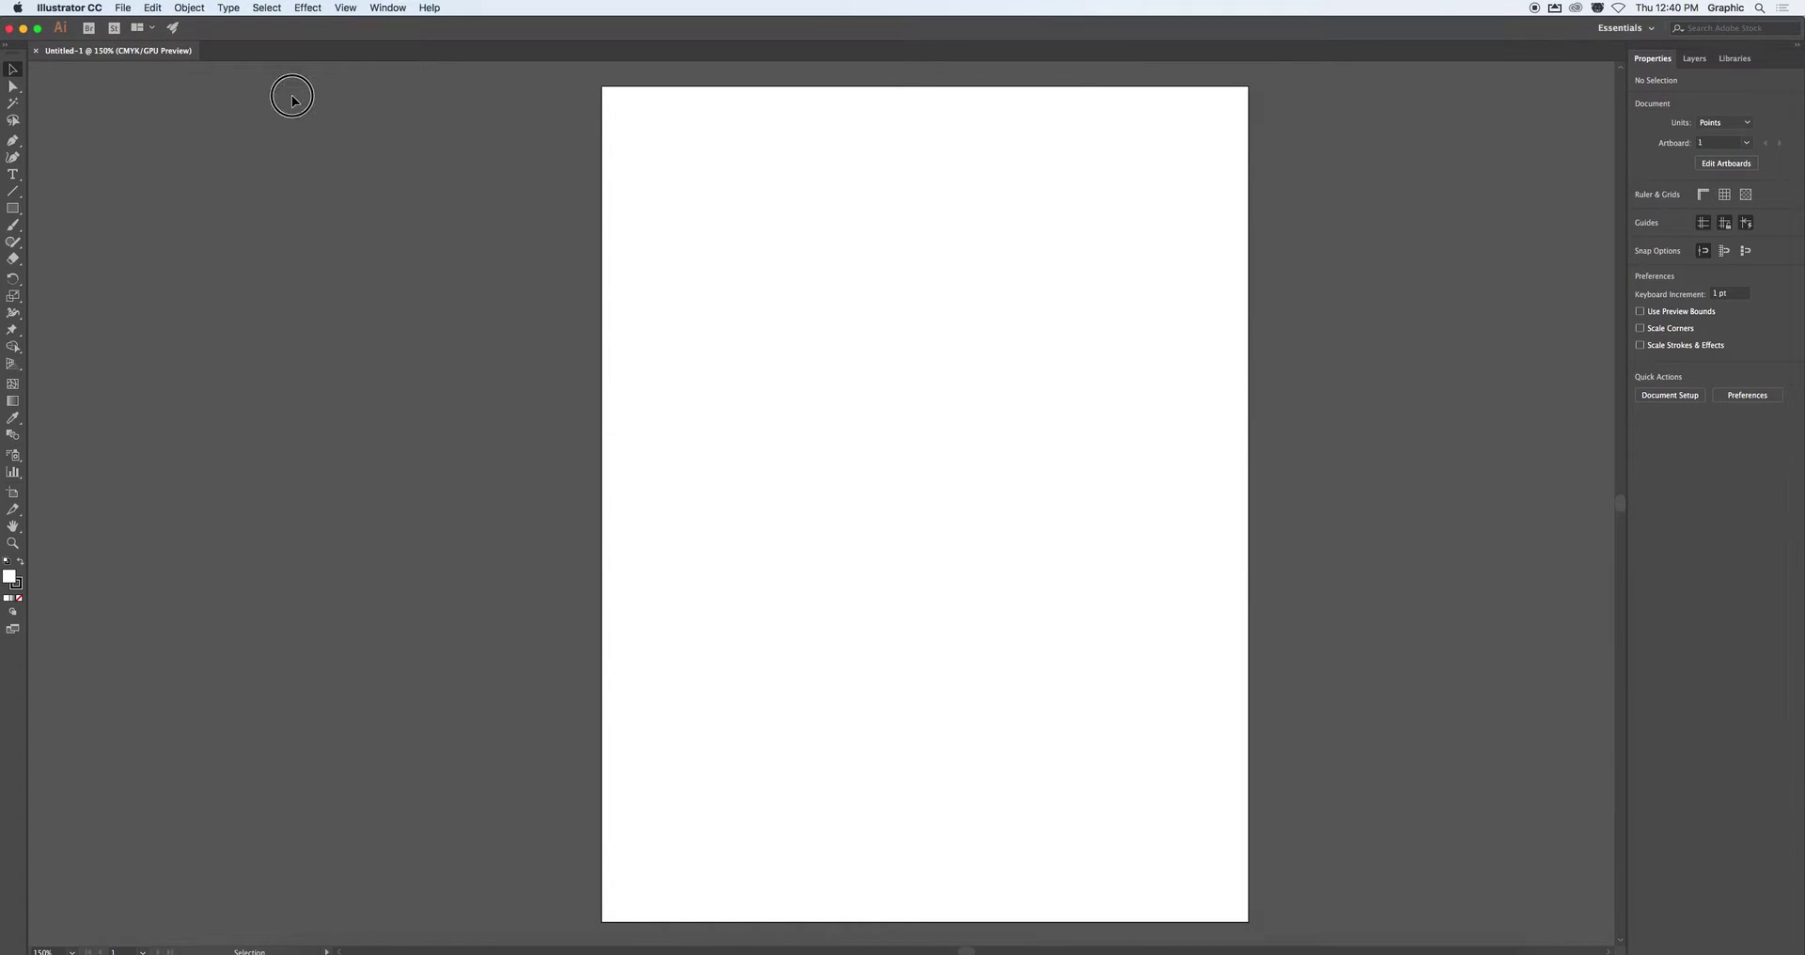
left_click(123, 7)
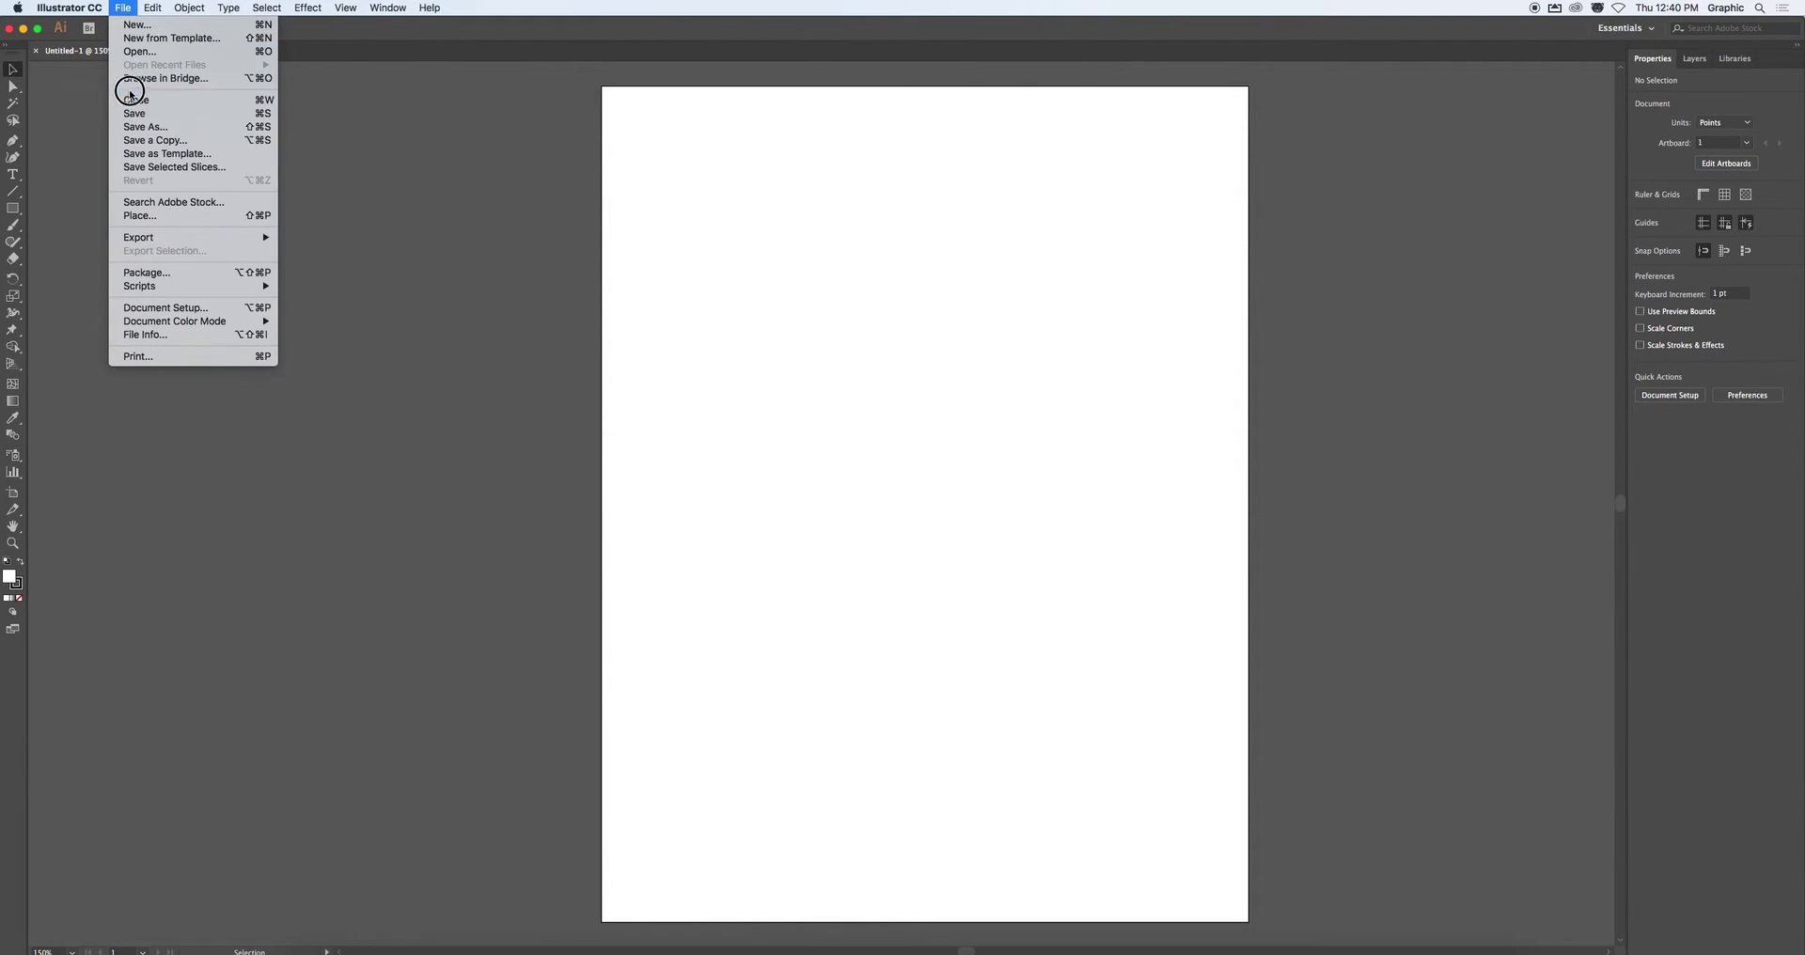
left_click(158, 217)
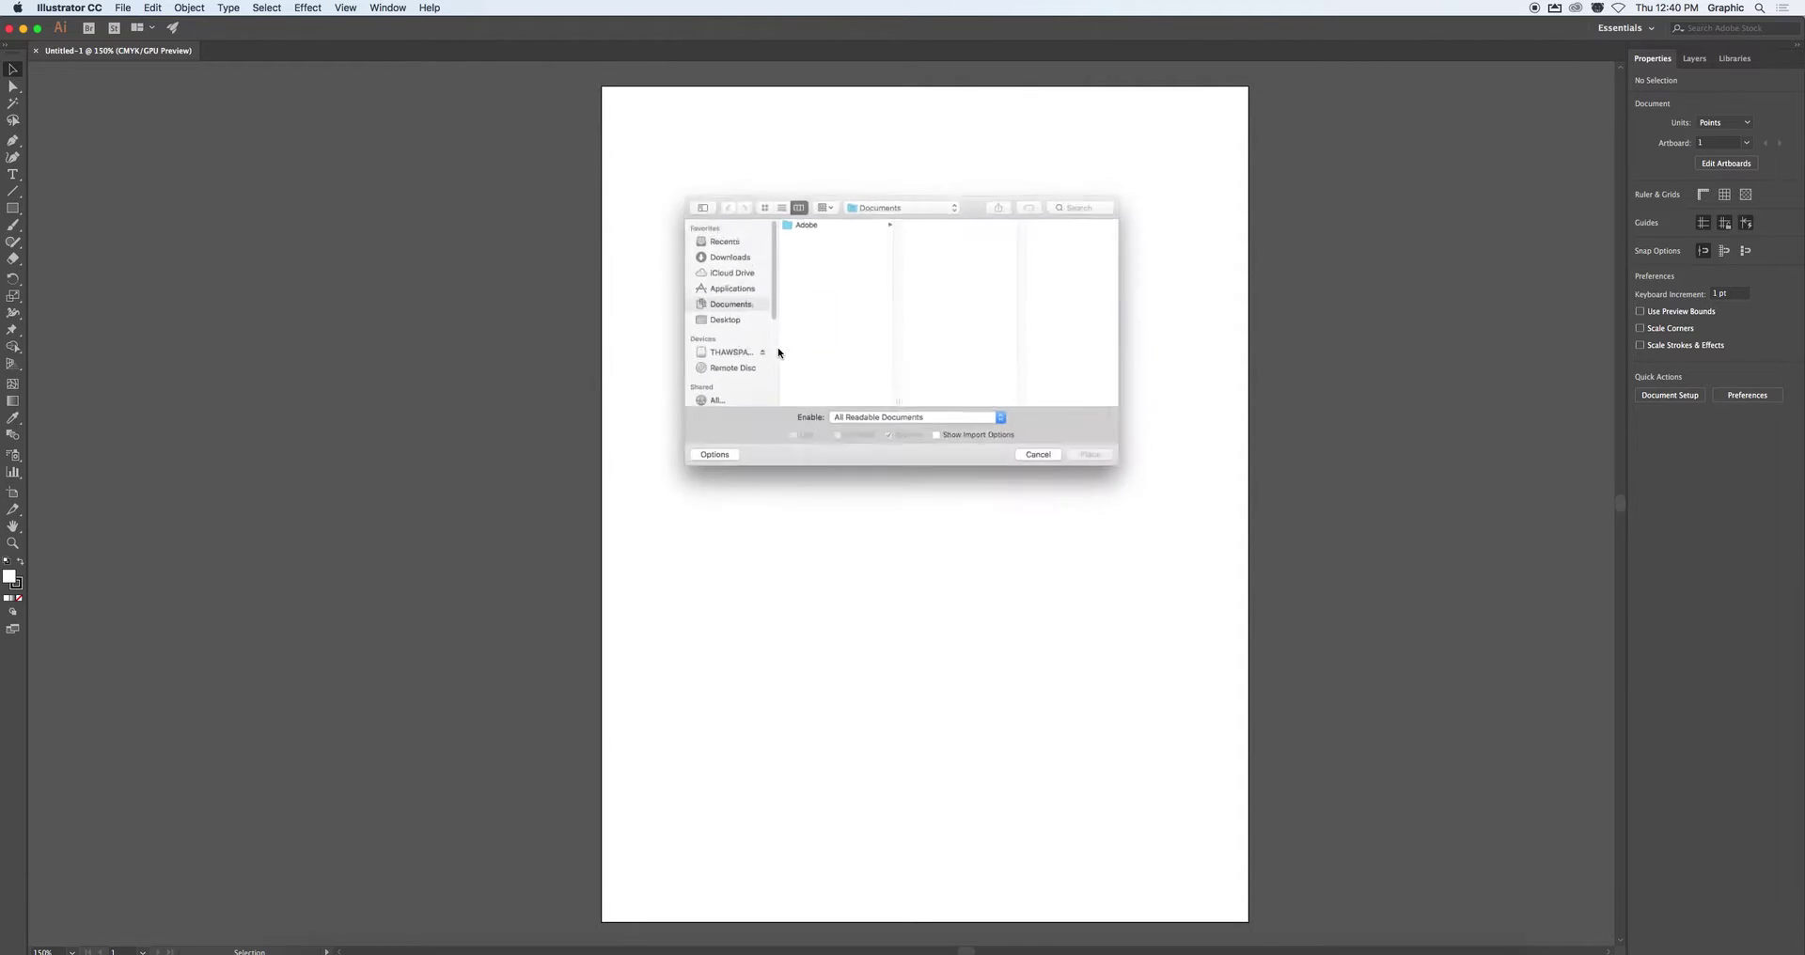
left_click(707, 319)
left_click(792, 206)
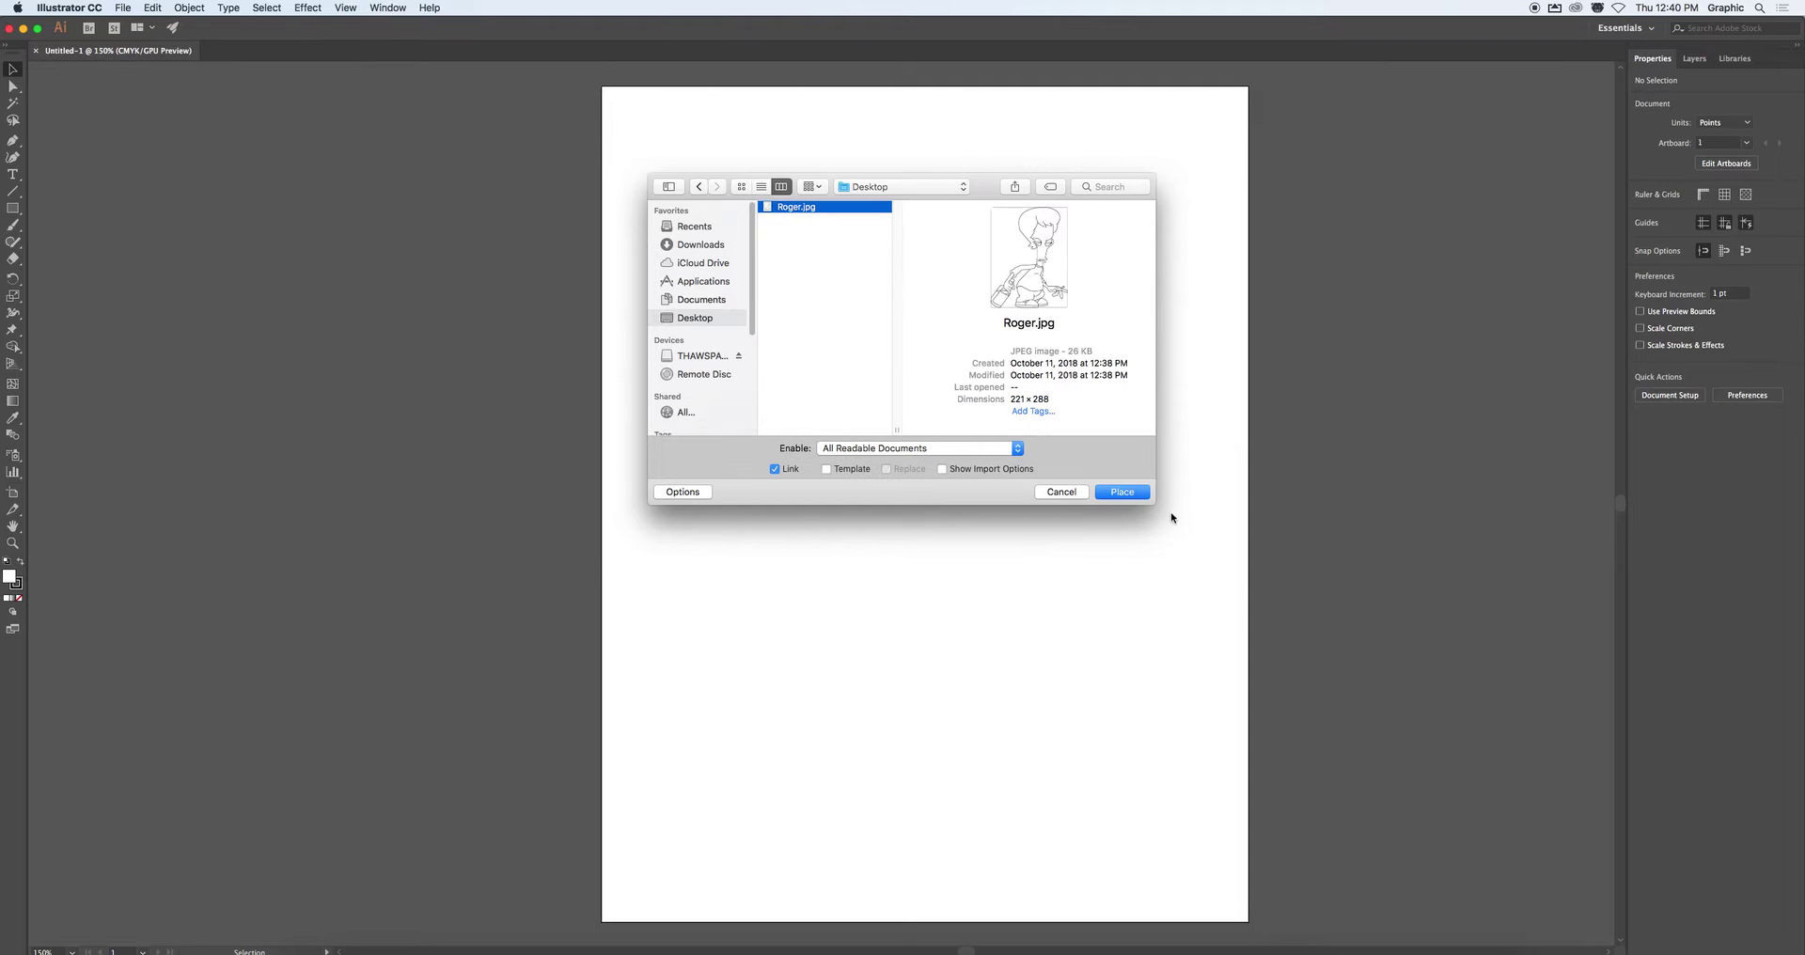
left_click(1119, 493)
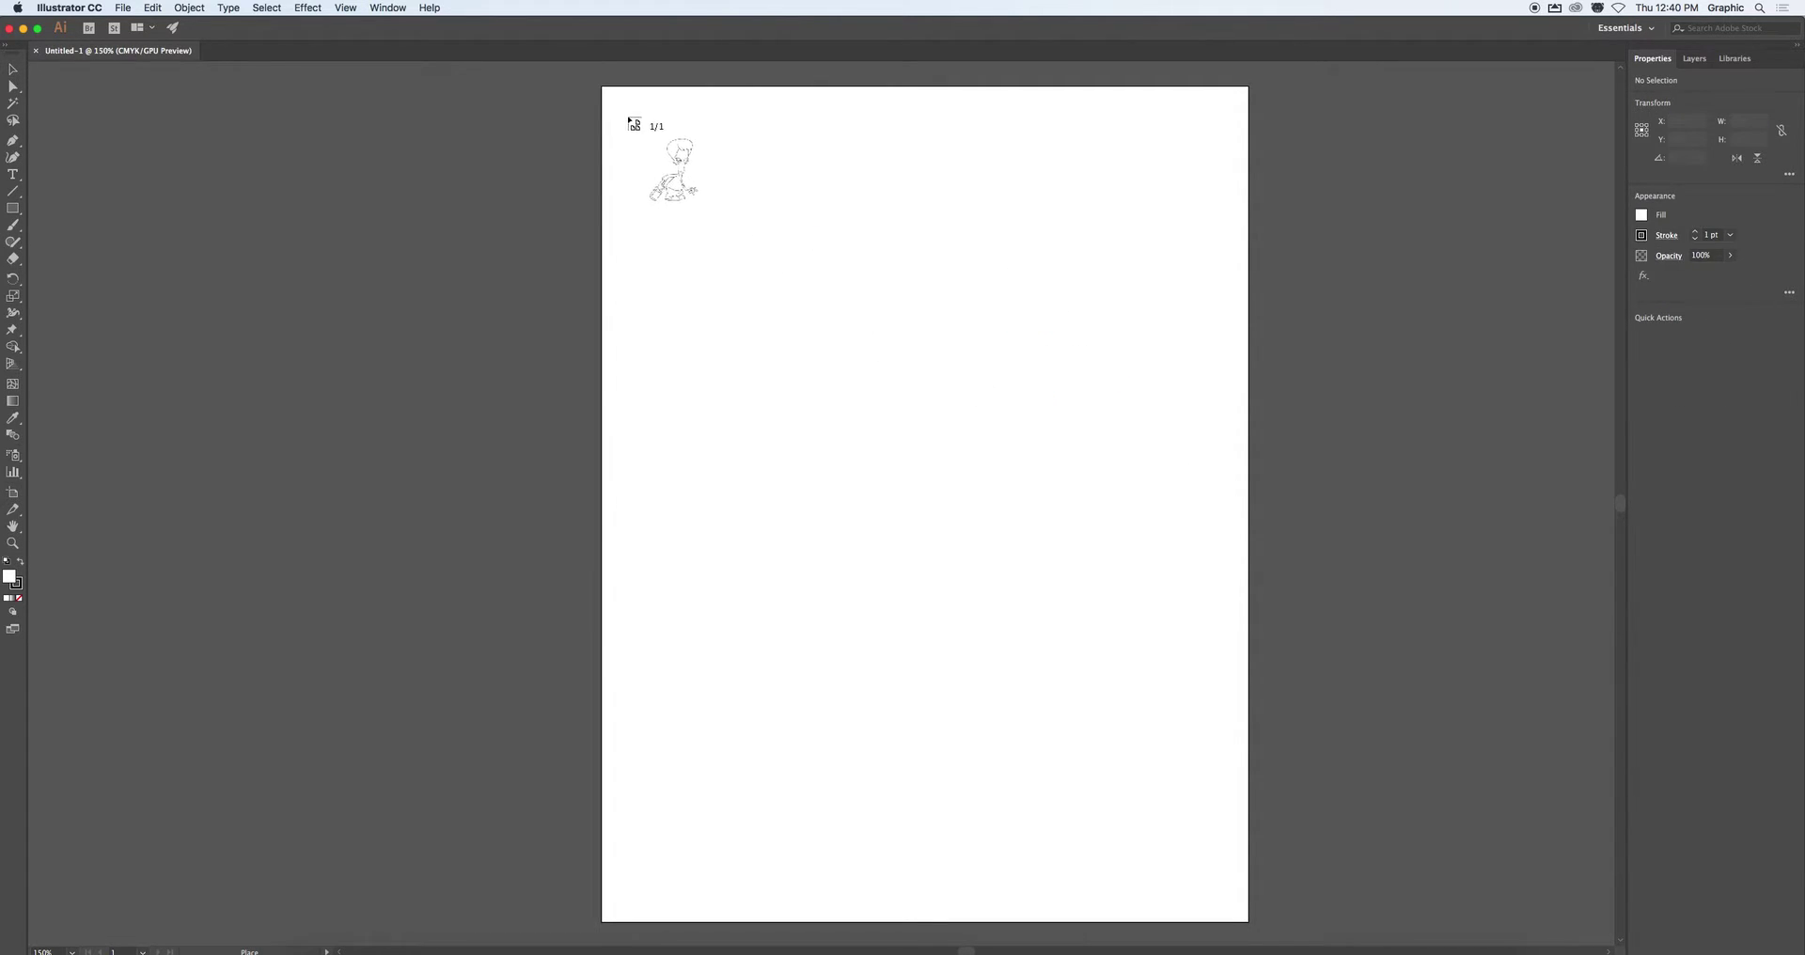
Drag the placed Roger drawing across the artboard so it fills most of the page
left_click_drag(633, 120, 1211, 885)
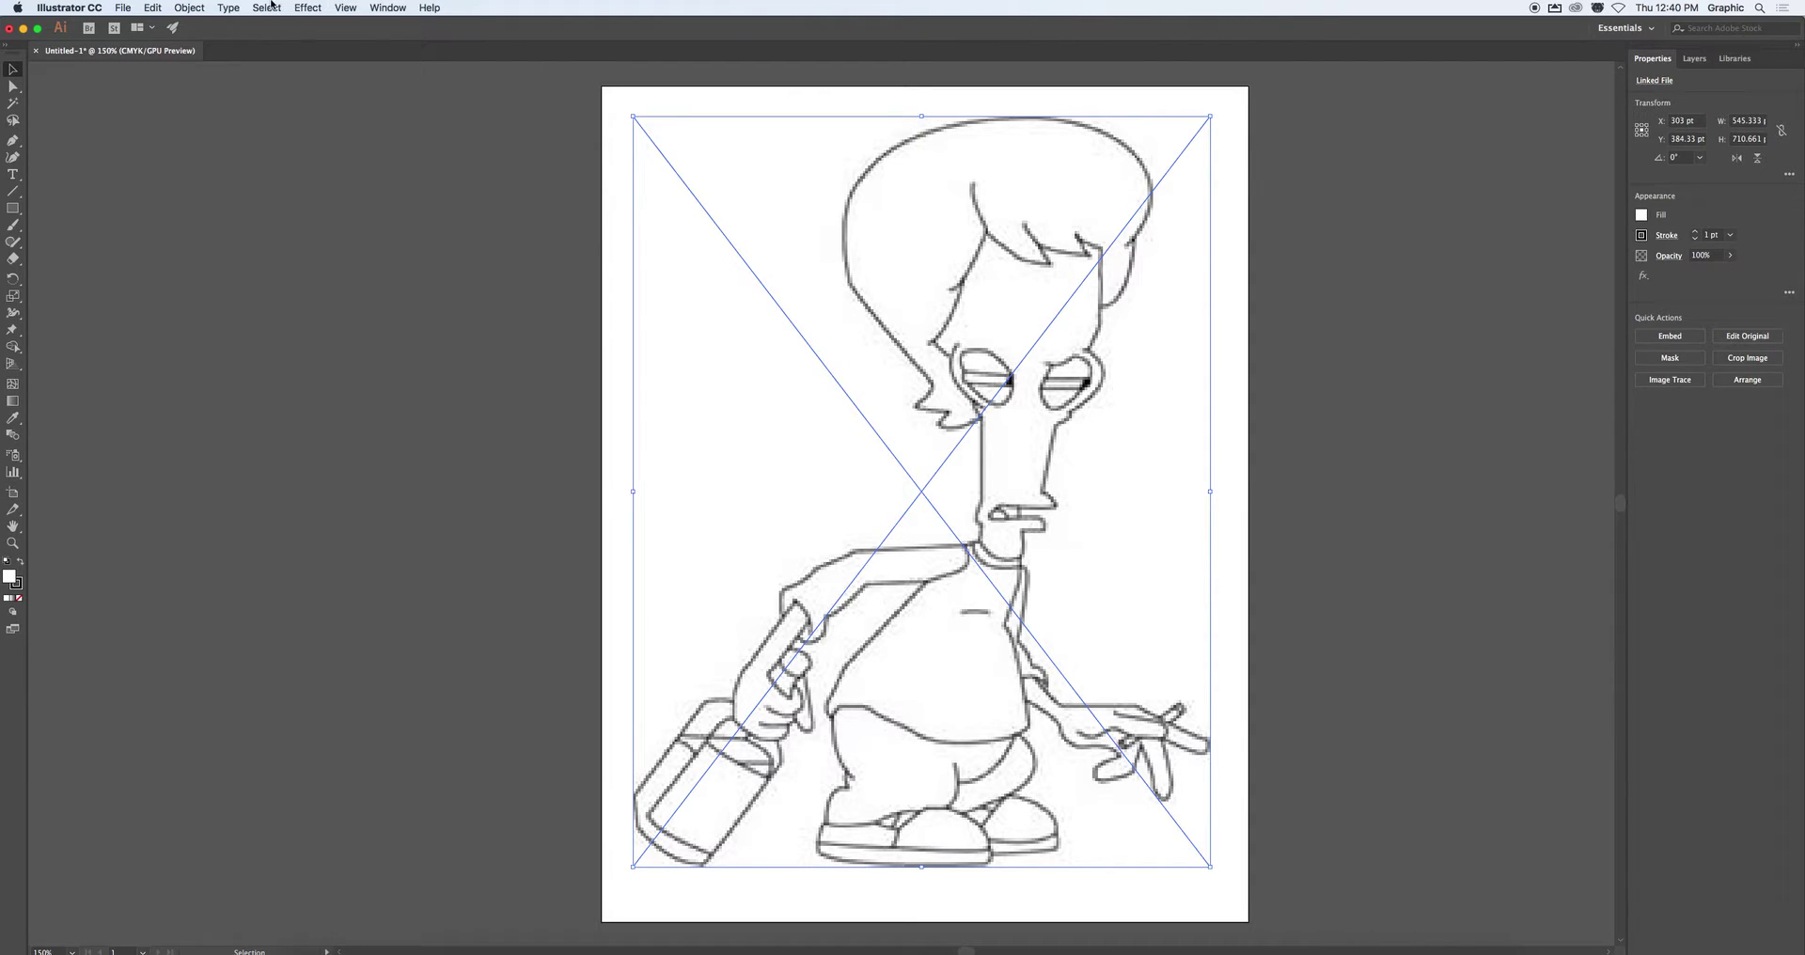
left_click(379, 9)
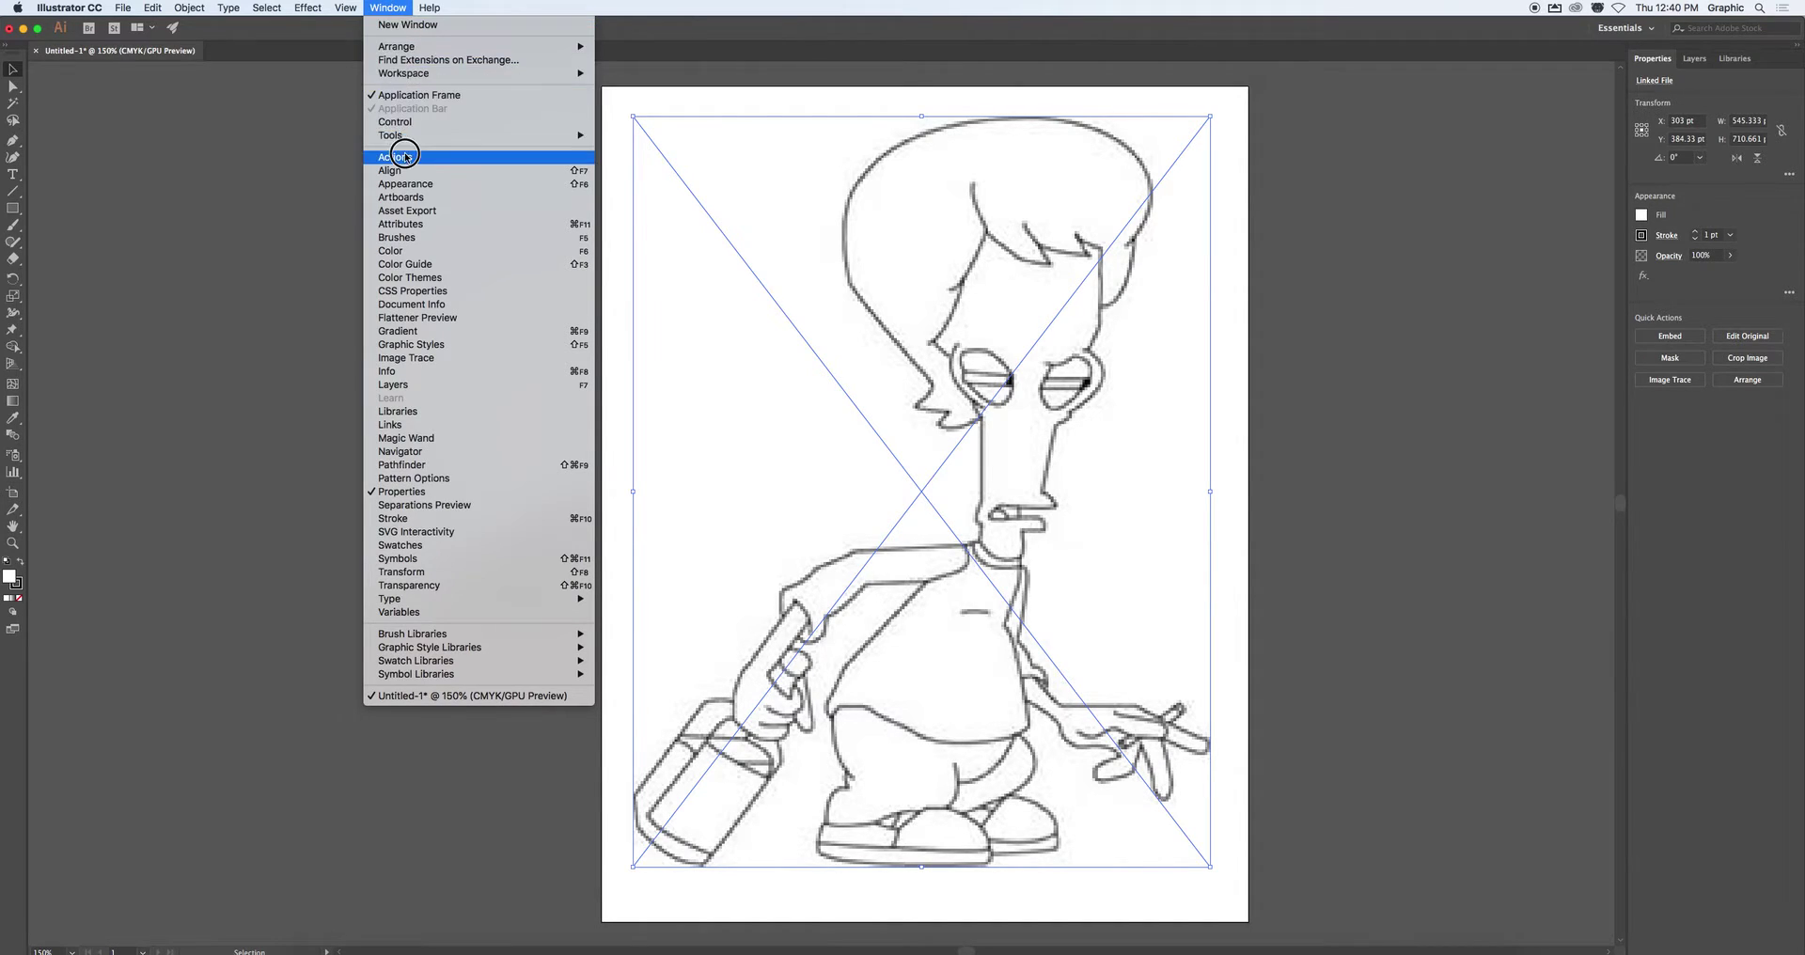
Switch to the Essentials Classic workspace and embed Roger.jpg in the document
mouse_move(400, 75)
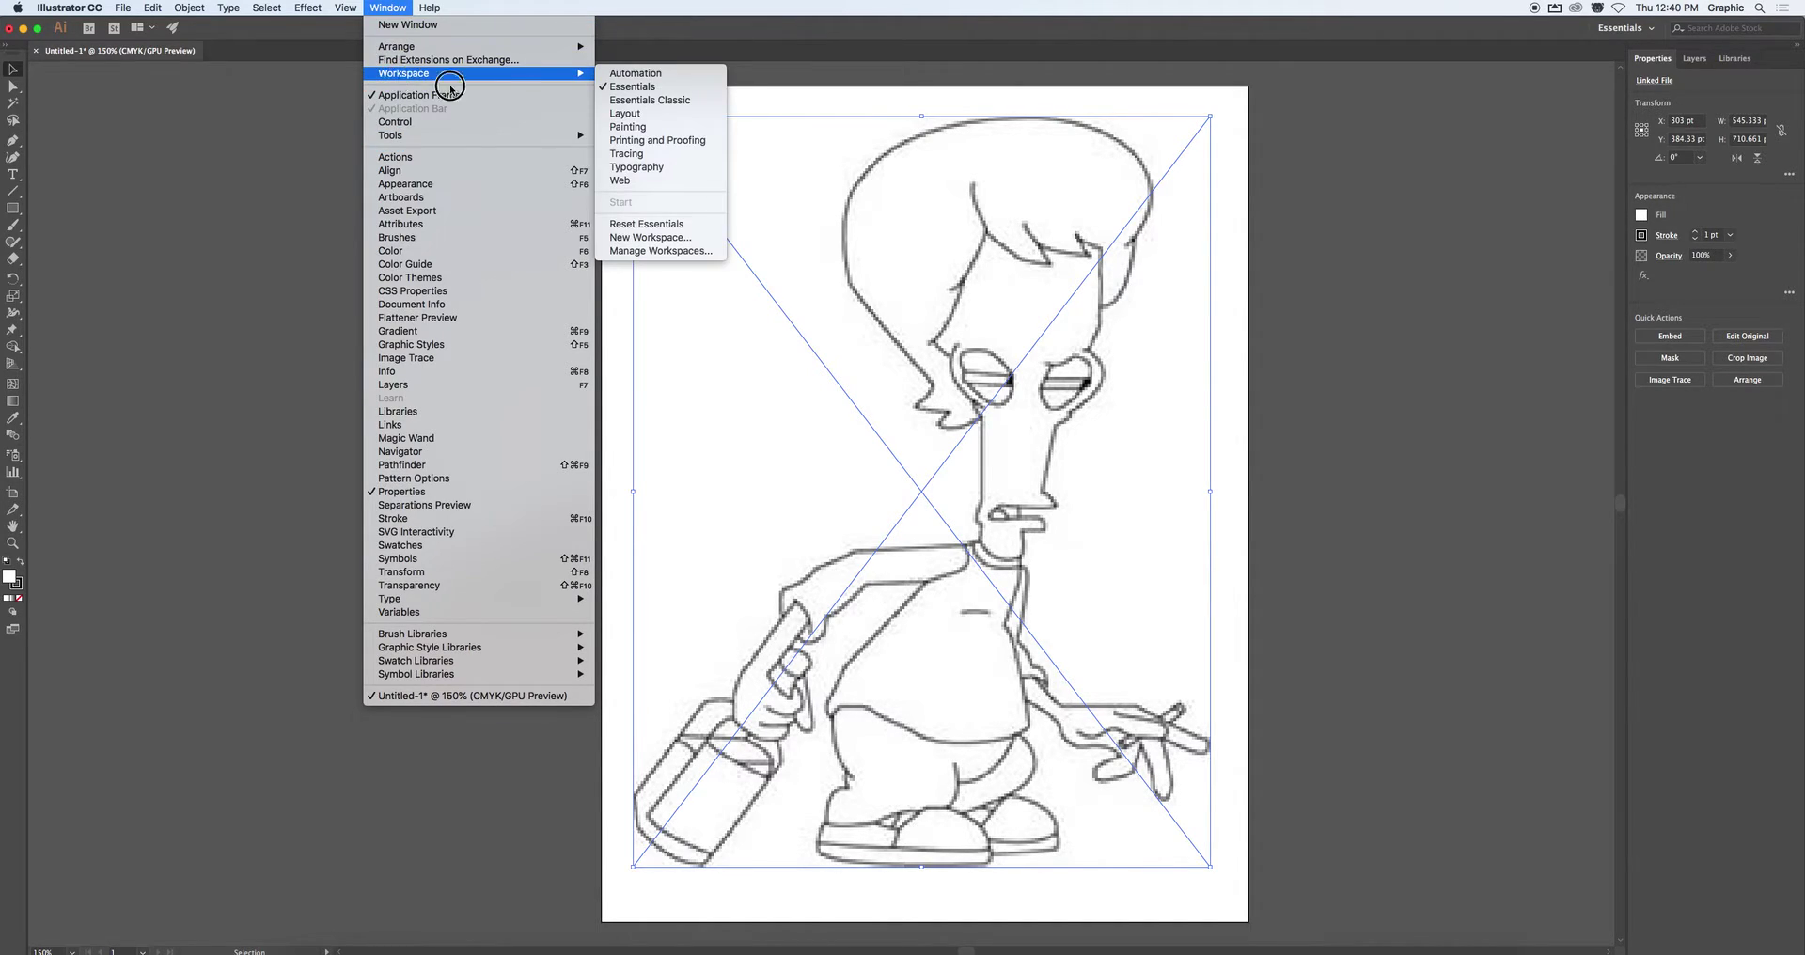
left_click(635, 101)
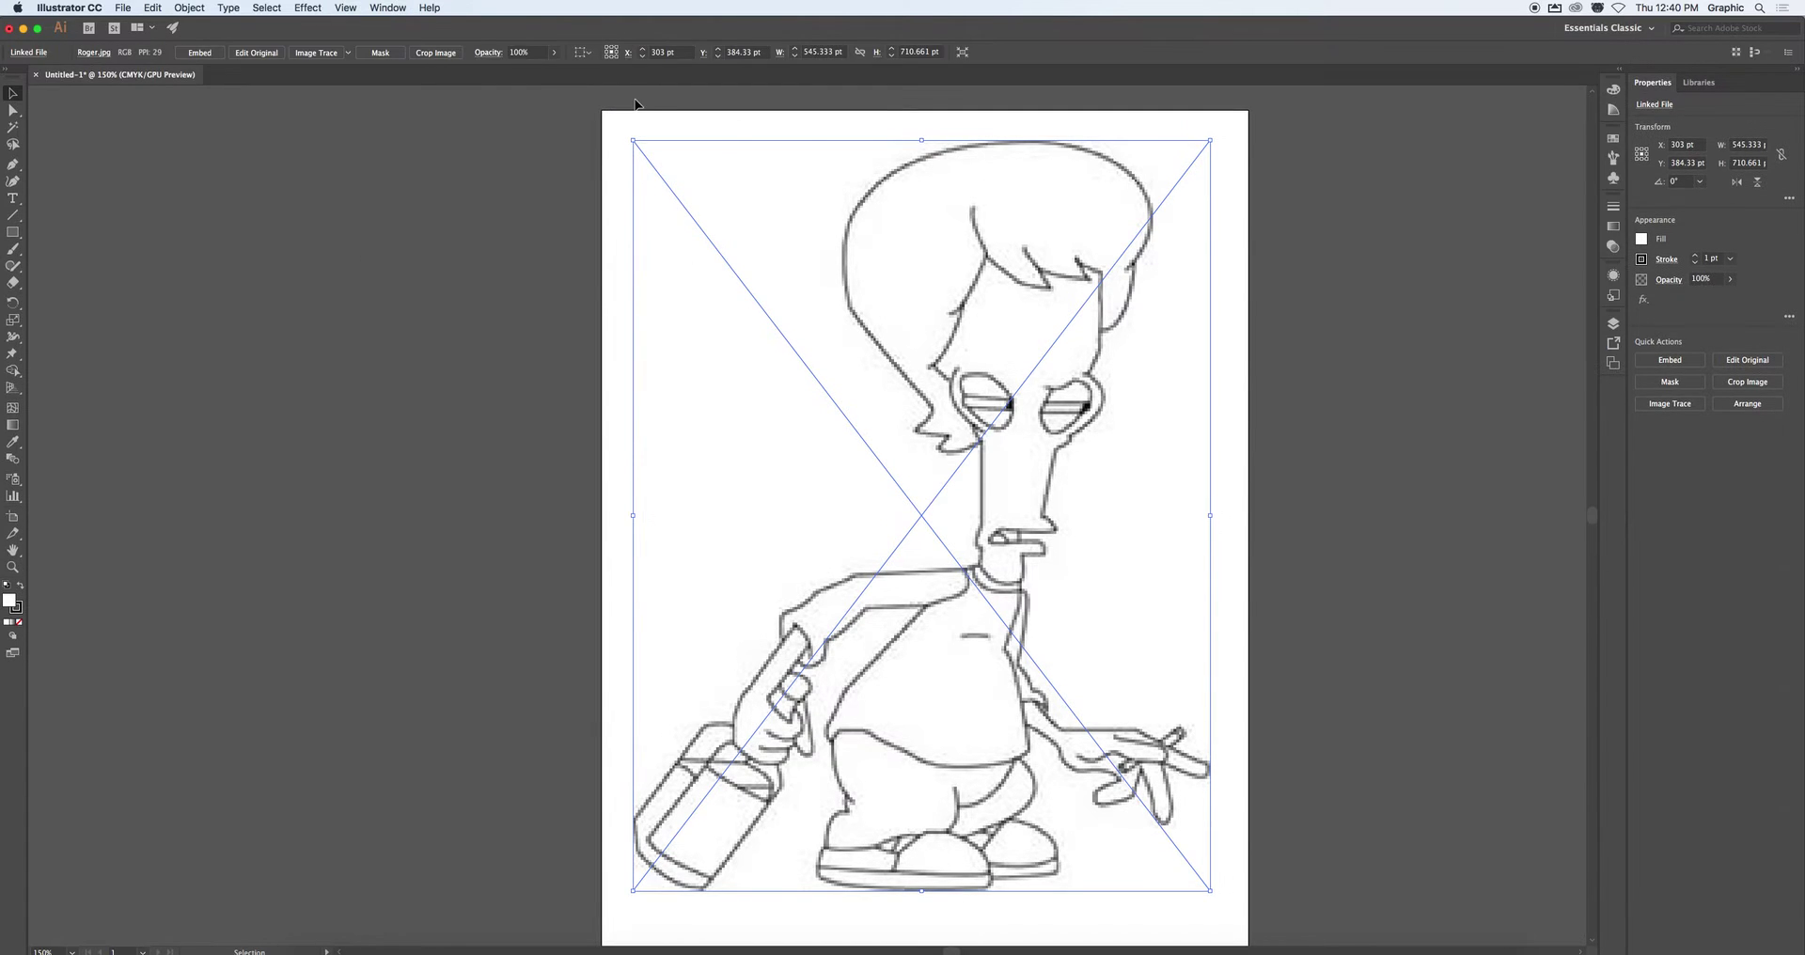
left_click(197, 55)
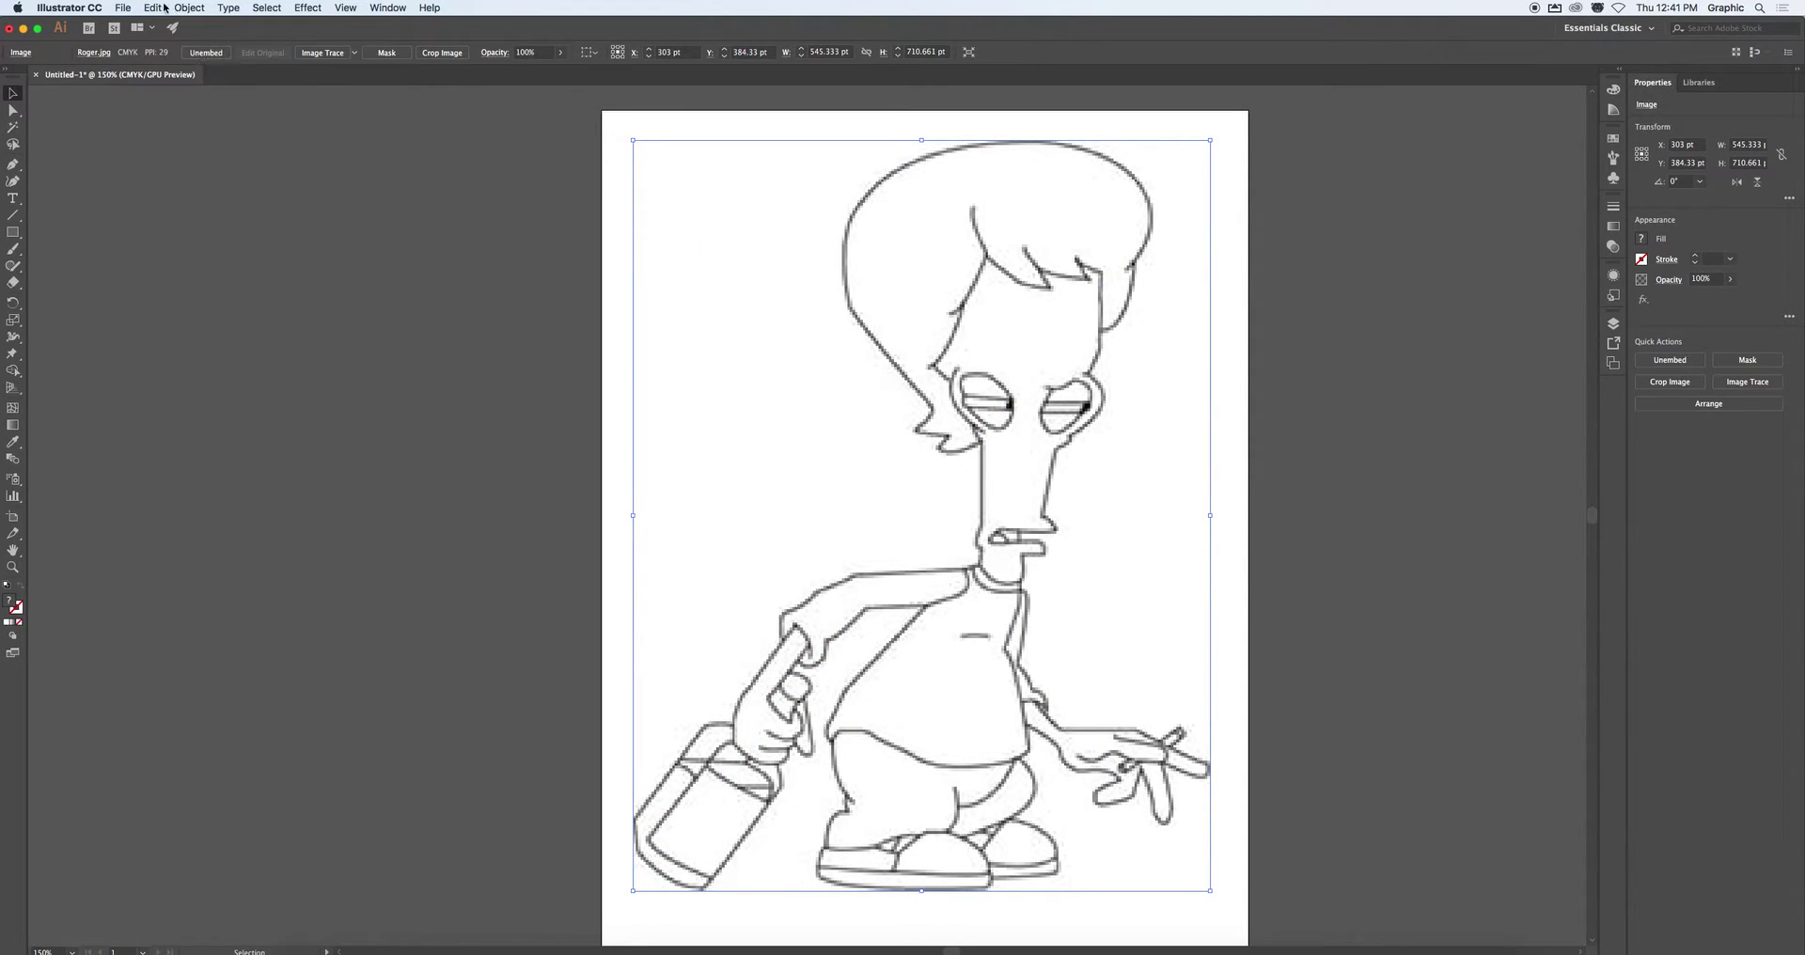
left_click(122, 8)
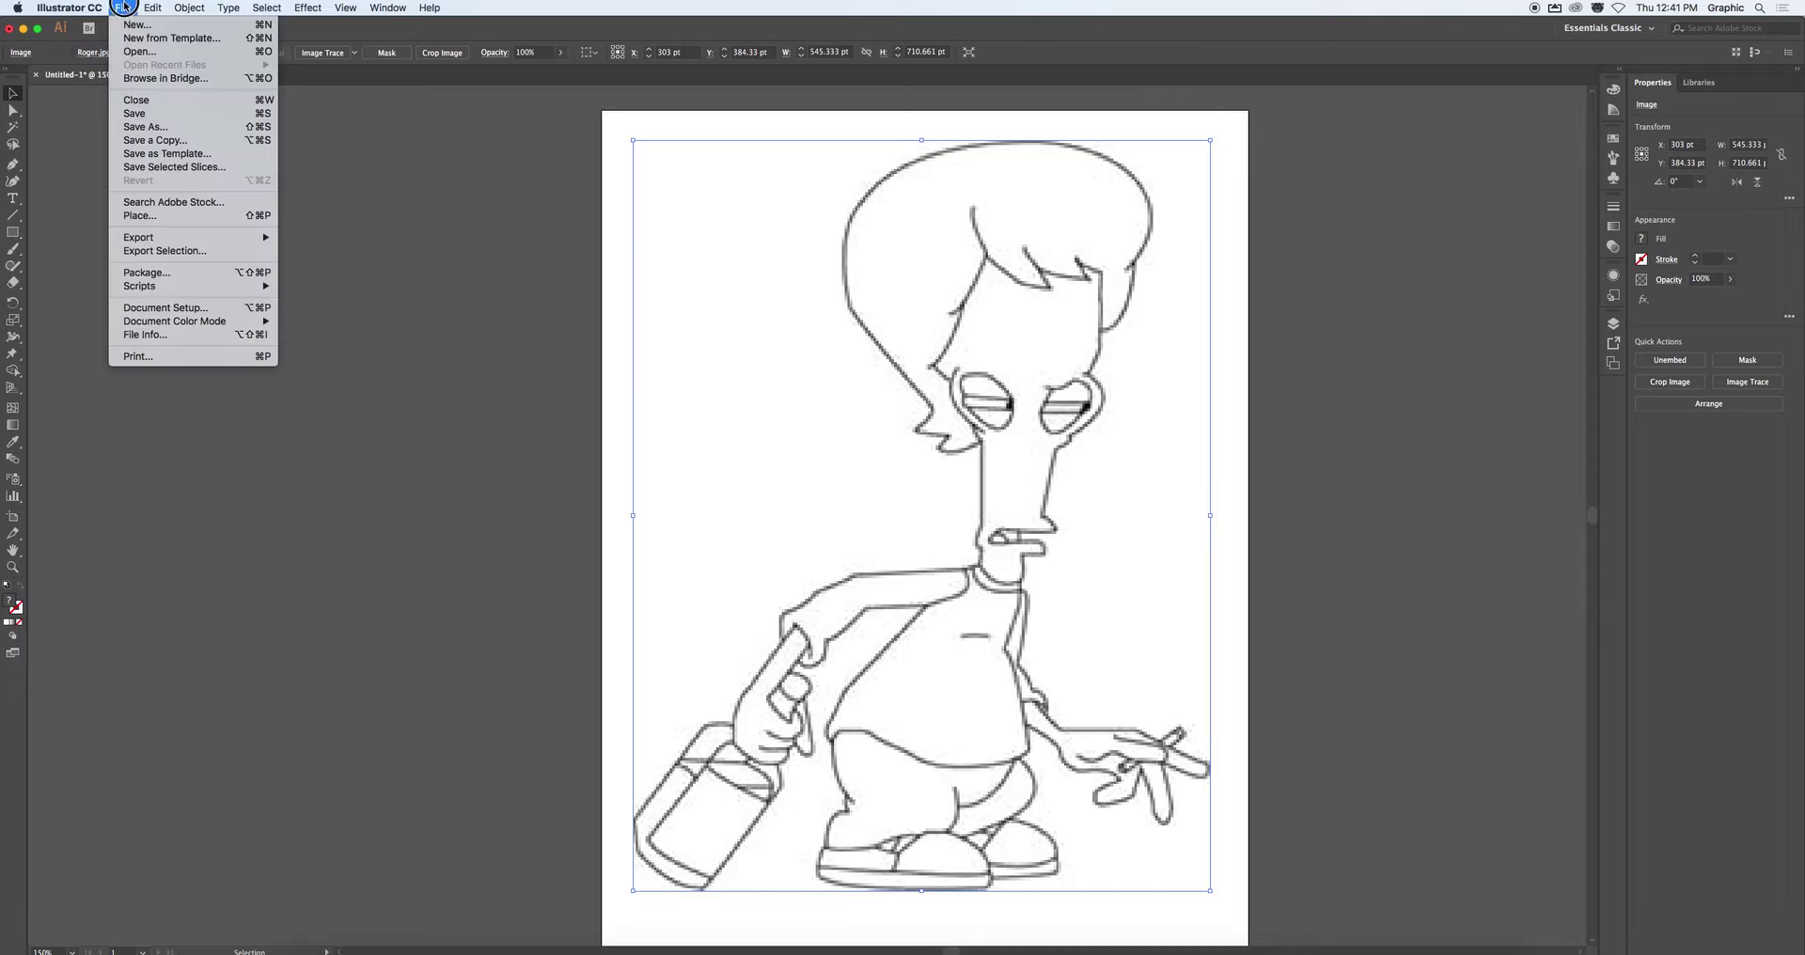
Save the document as JimKinneyCharacter.ai with the default Illustrator options
left_click(143, 126)
type("JimKin")
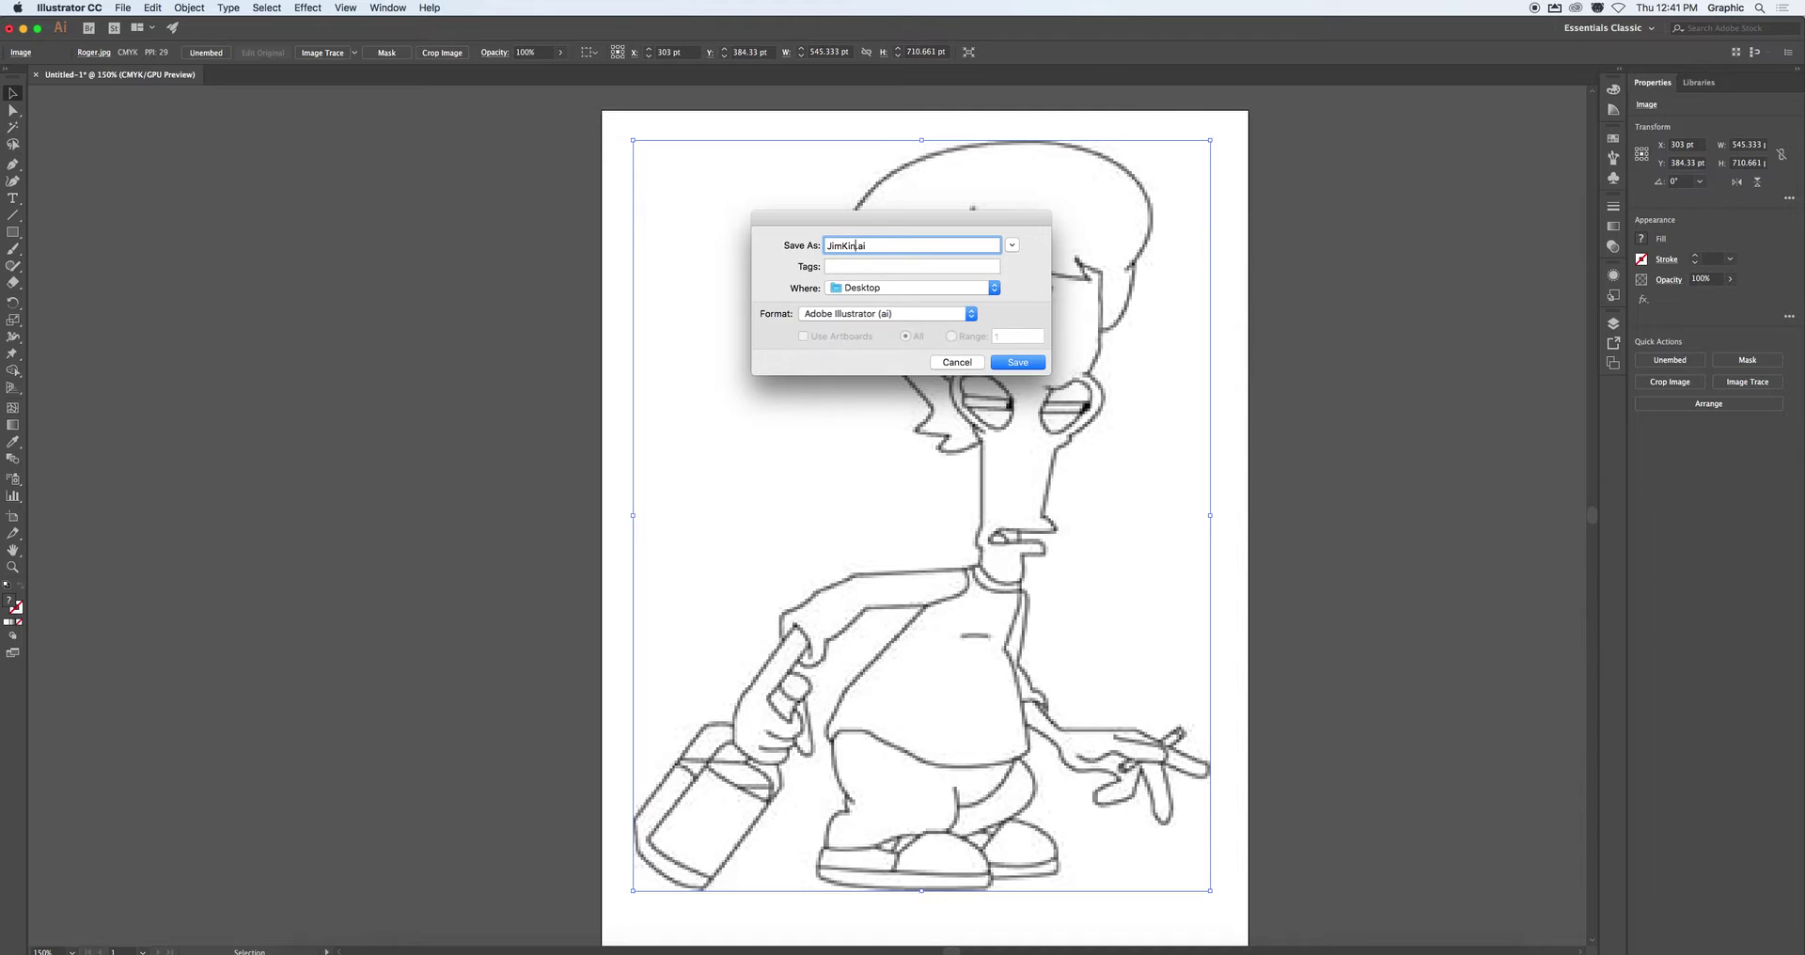
type("neyCharacter")
left_click(1022, 367)
left_click(1053, 688)
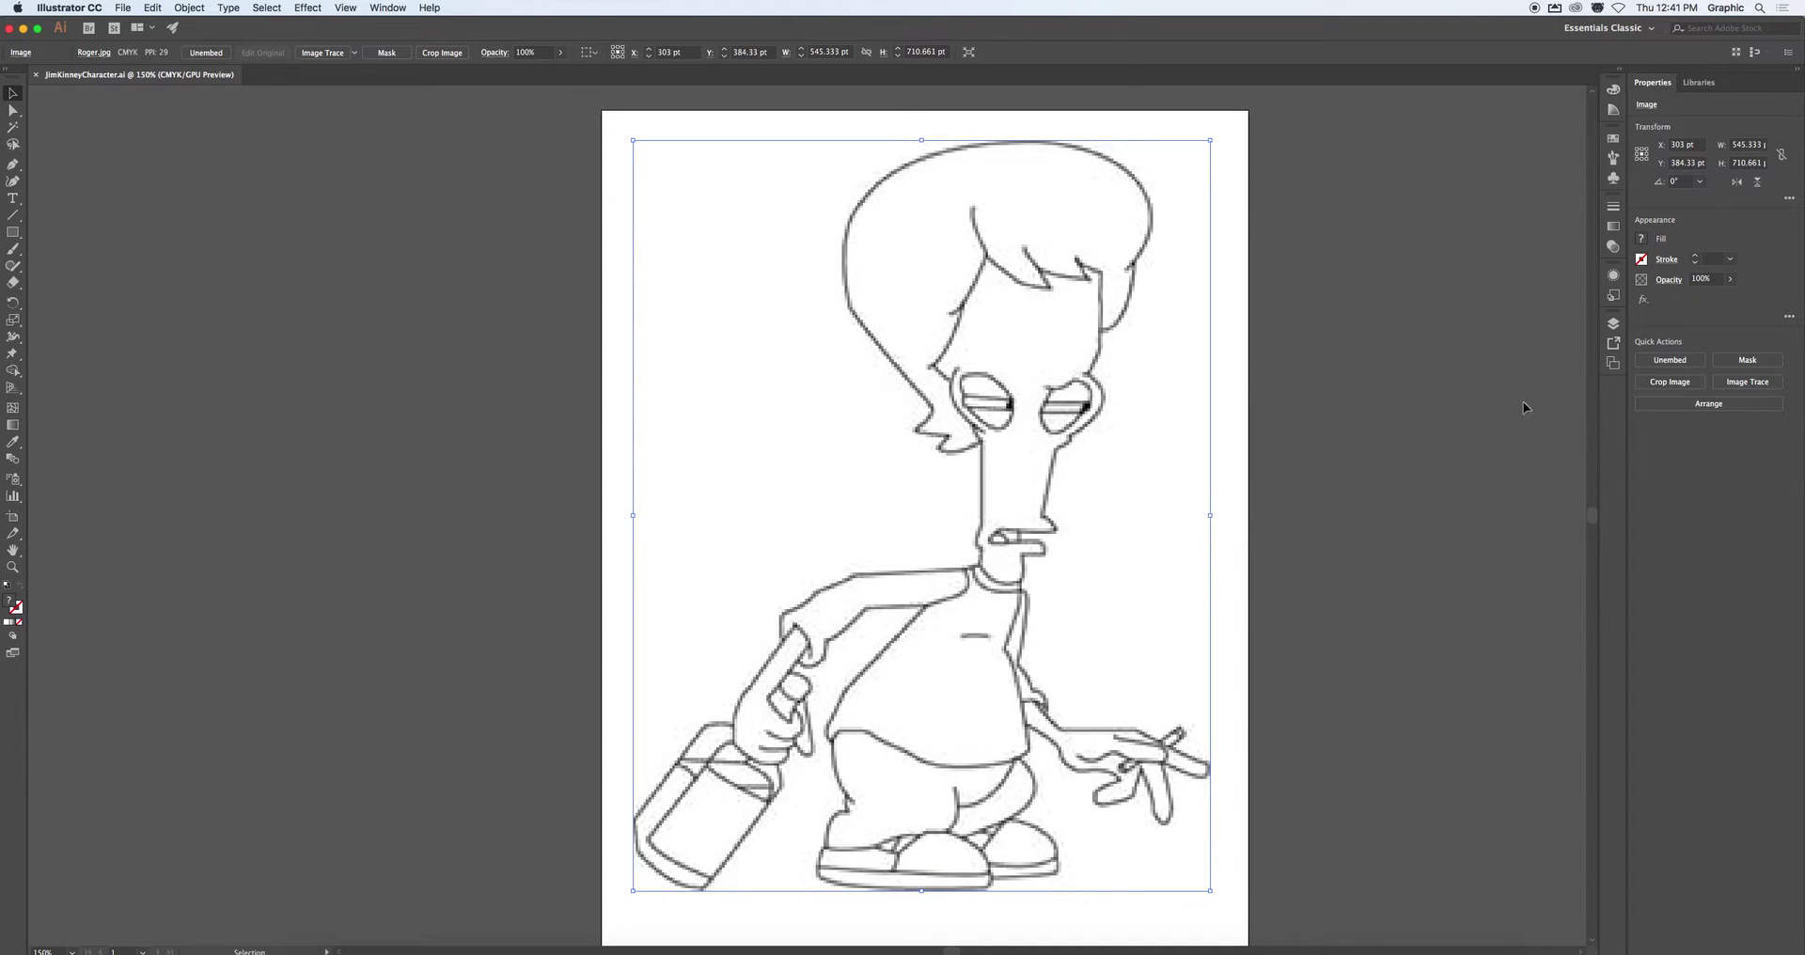
left_click(1613, 323)
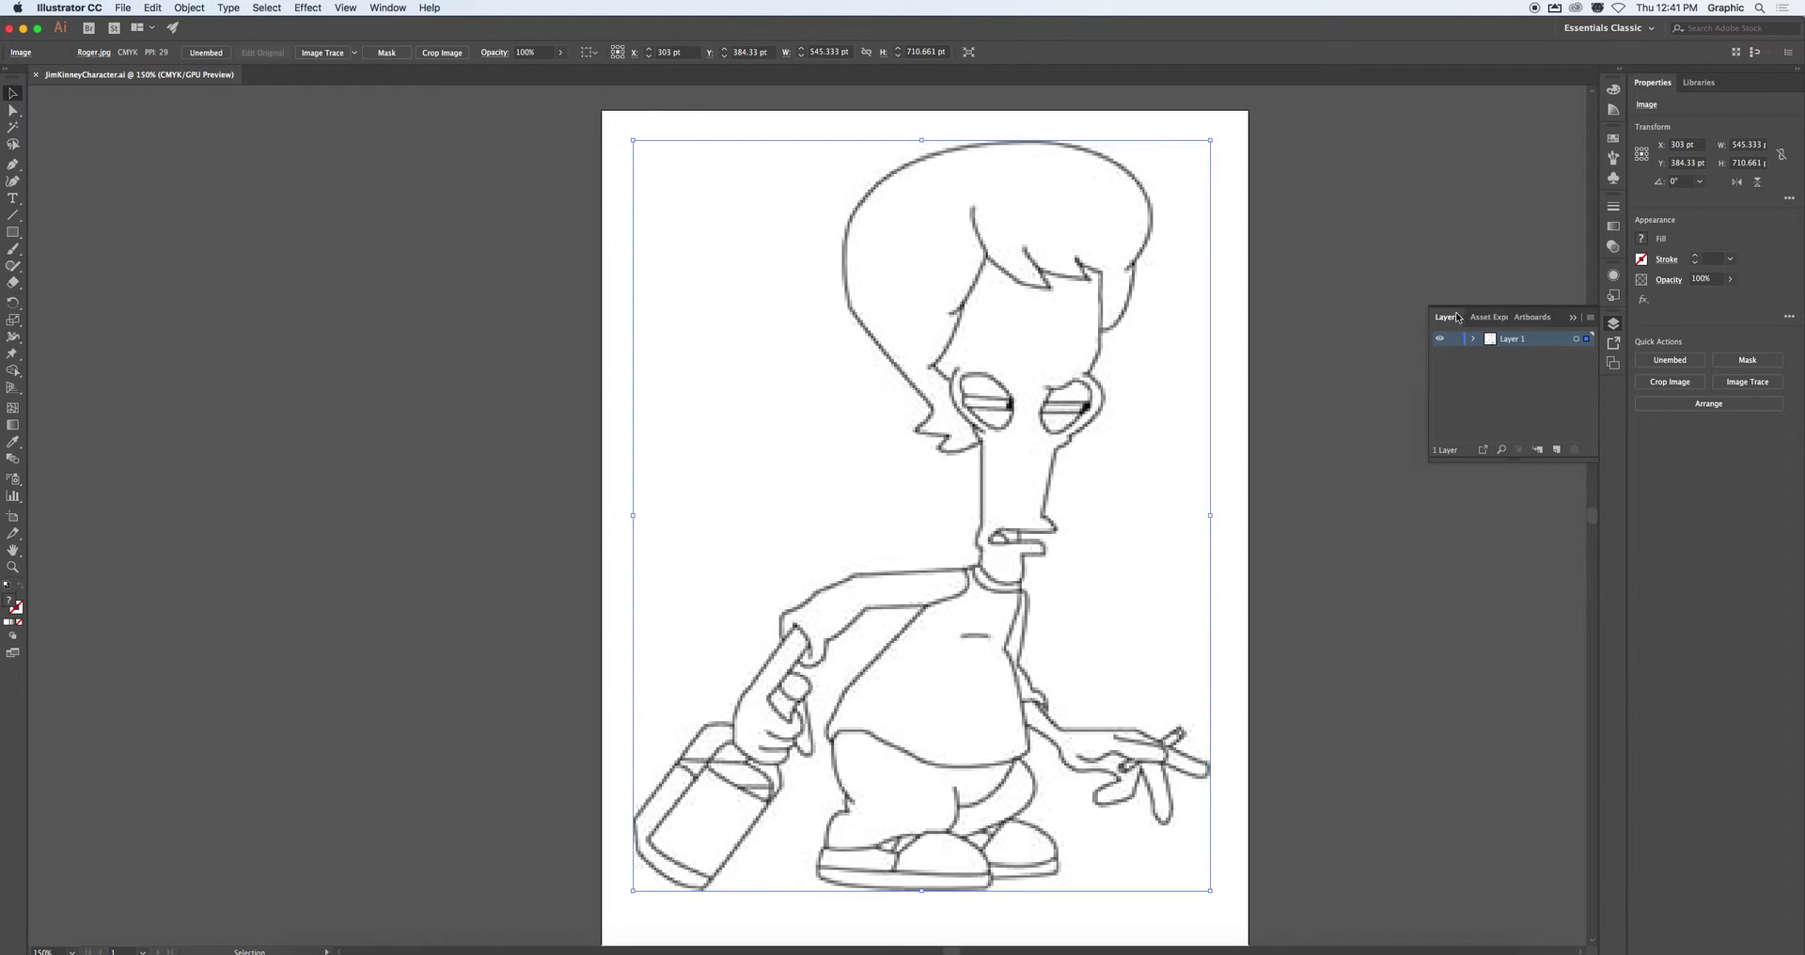
Float the Layers panel on its own and close the Asset Export and Artboards panels
left_click_drag(1455, 323, 1330, 190)
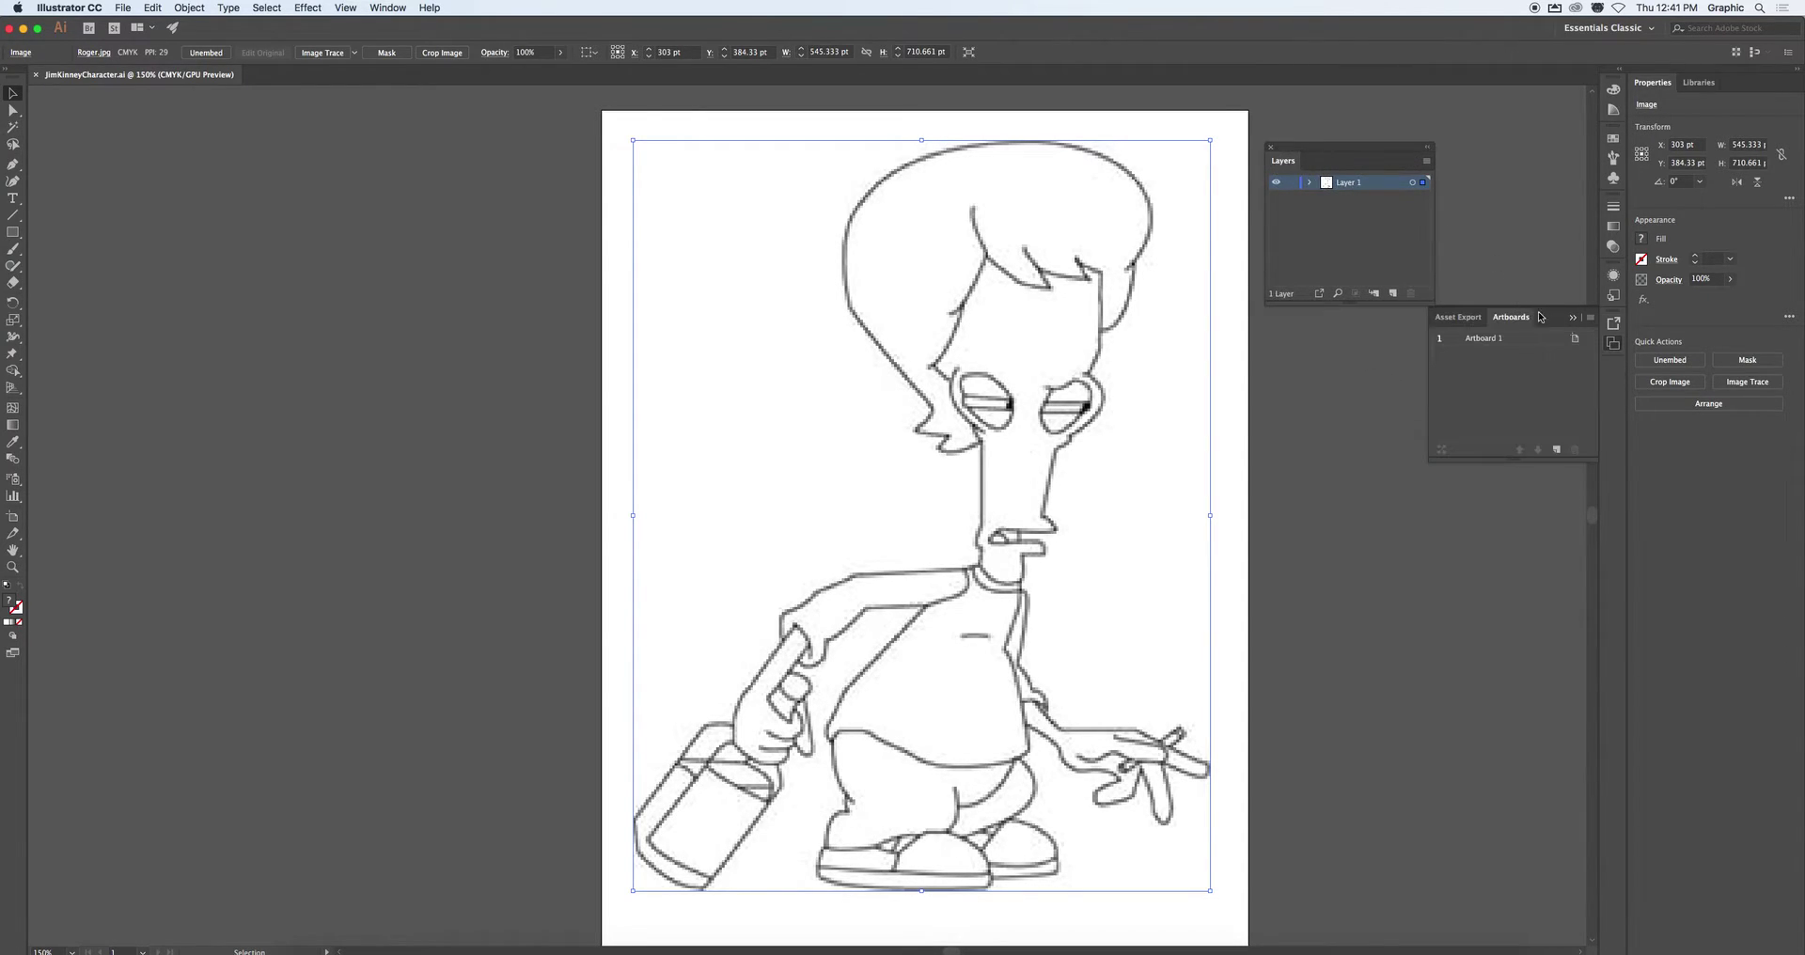
left_click(1570, 320)
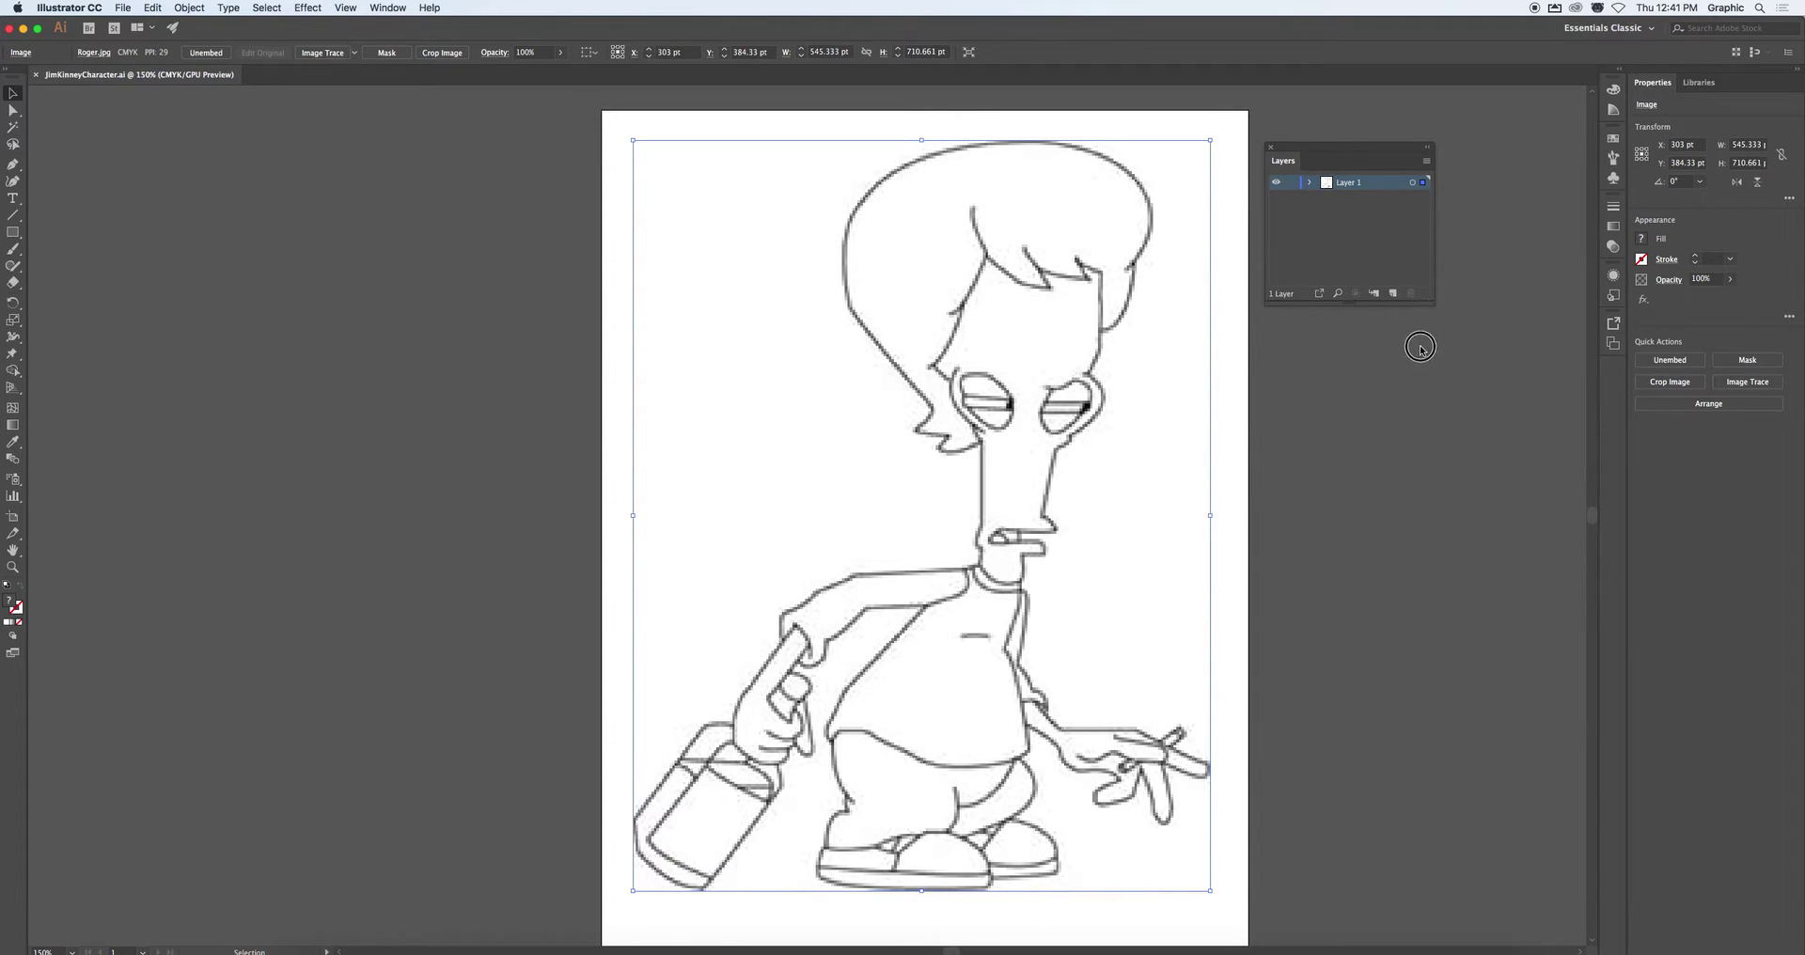
Rename Layer 1 to 'Template Layer' and make it a template dimmed to 50%
double_click(1390, 184)
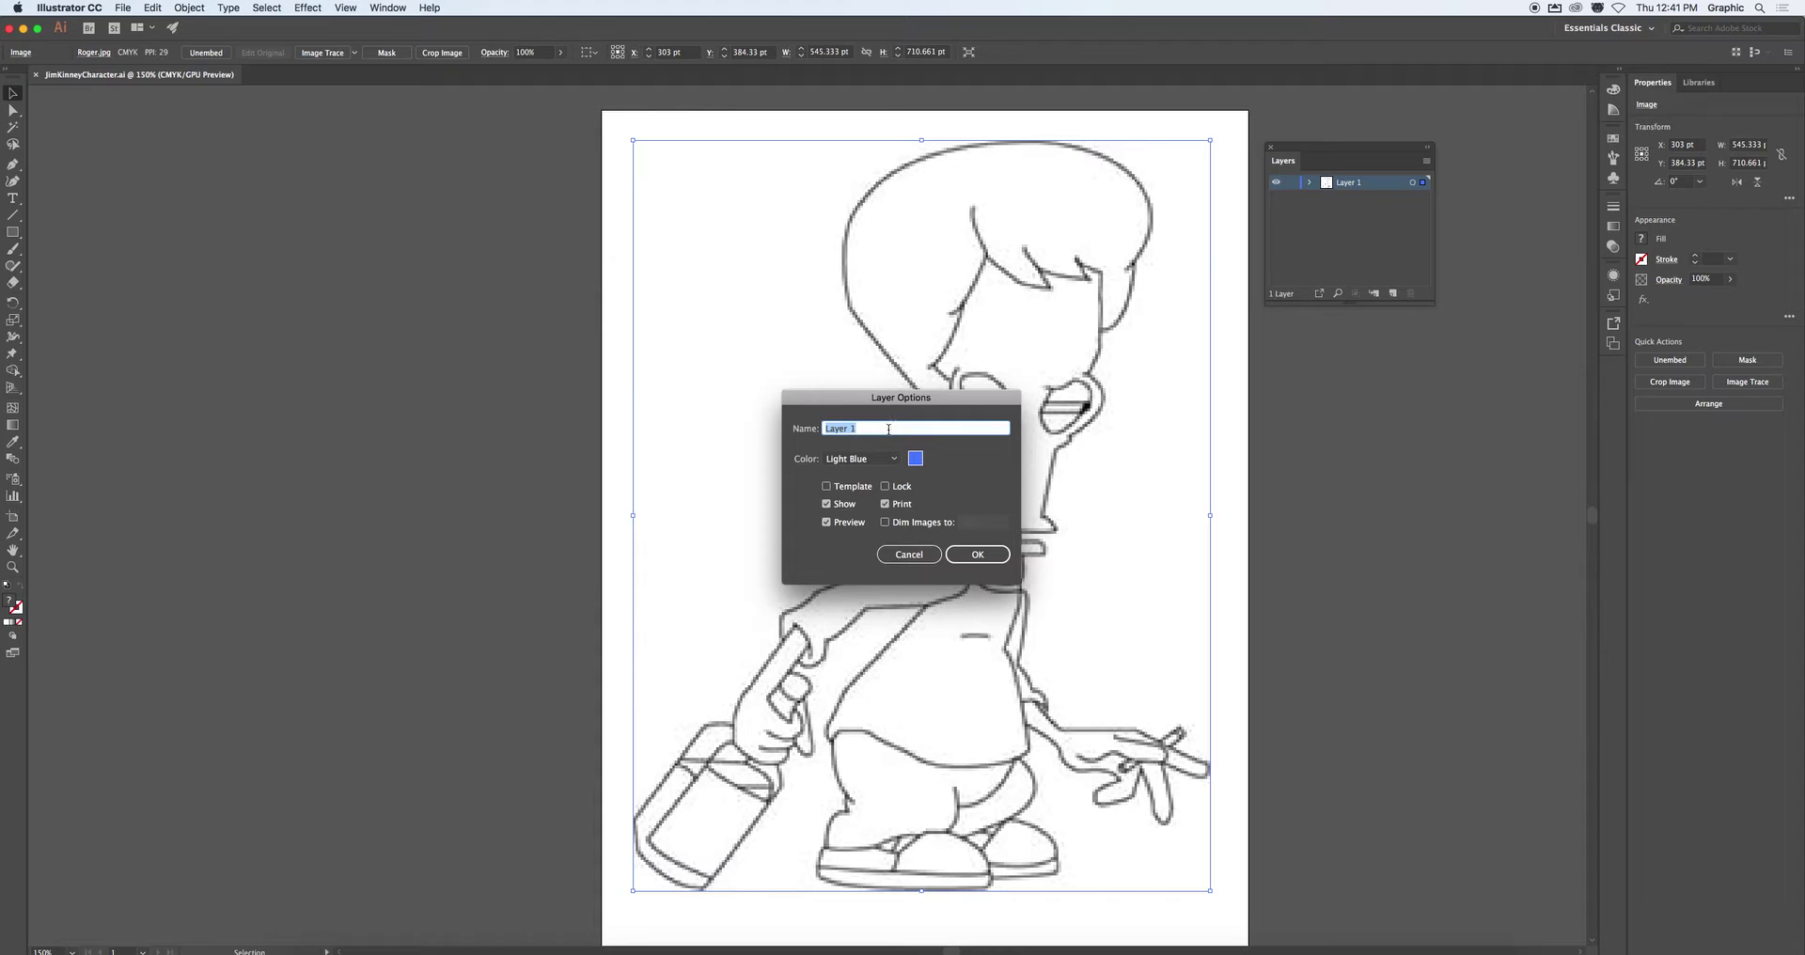
type("Template Lay")
left_click(827, 487)
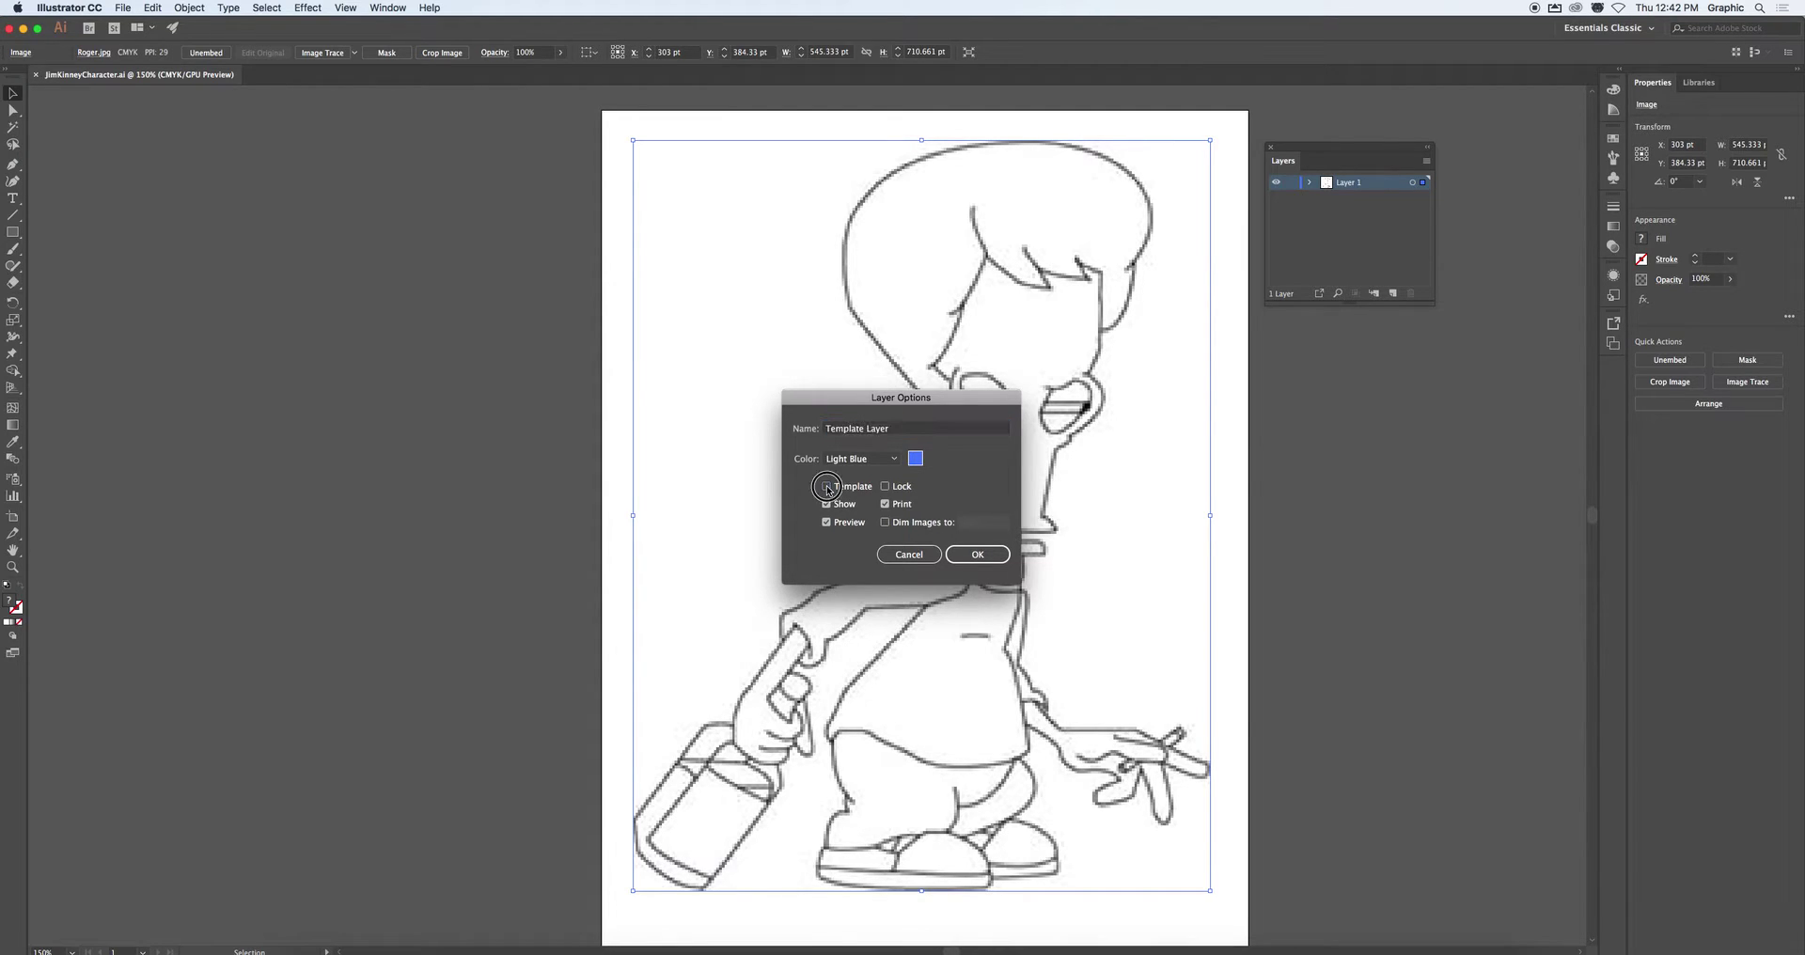
left_click(975, 557)
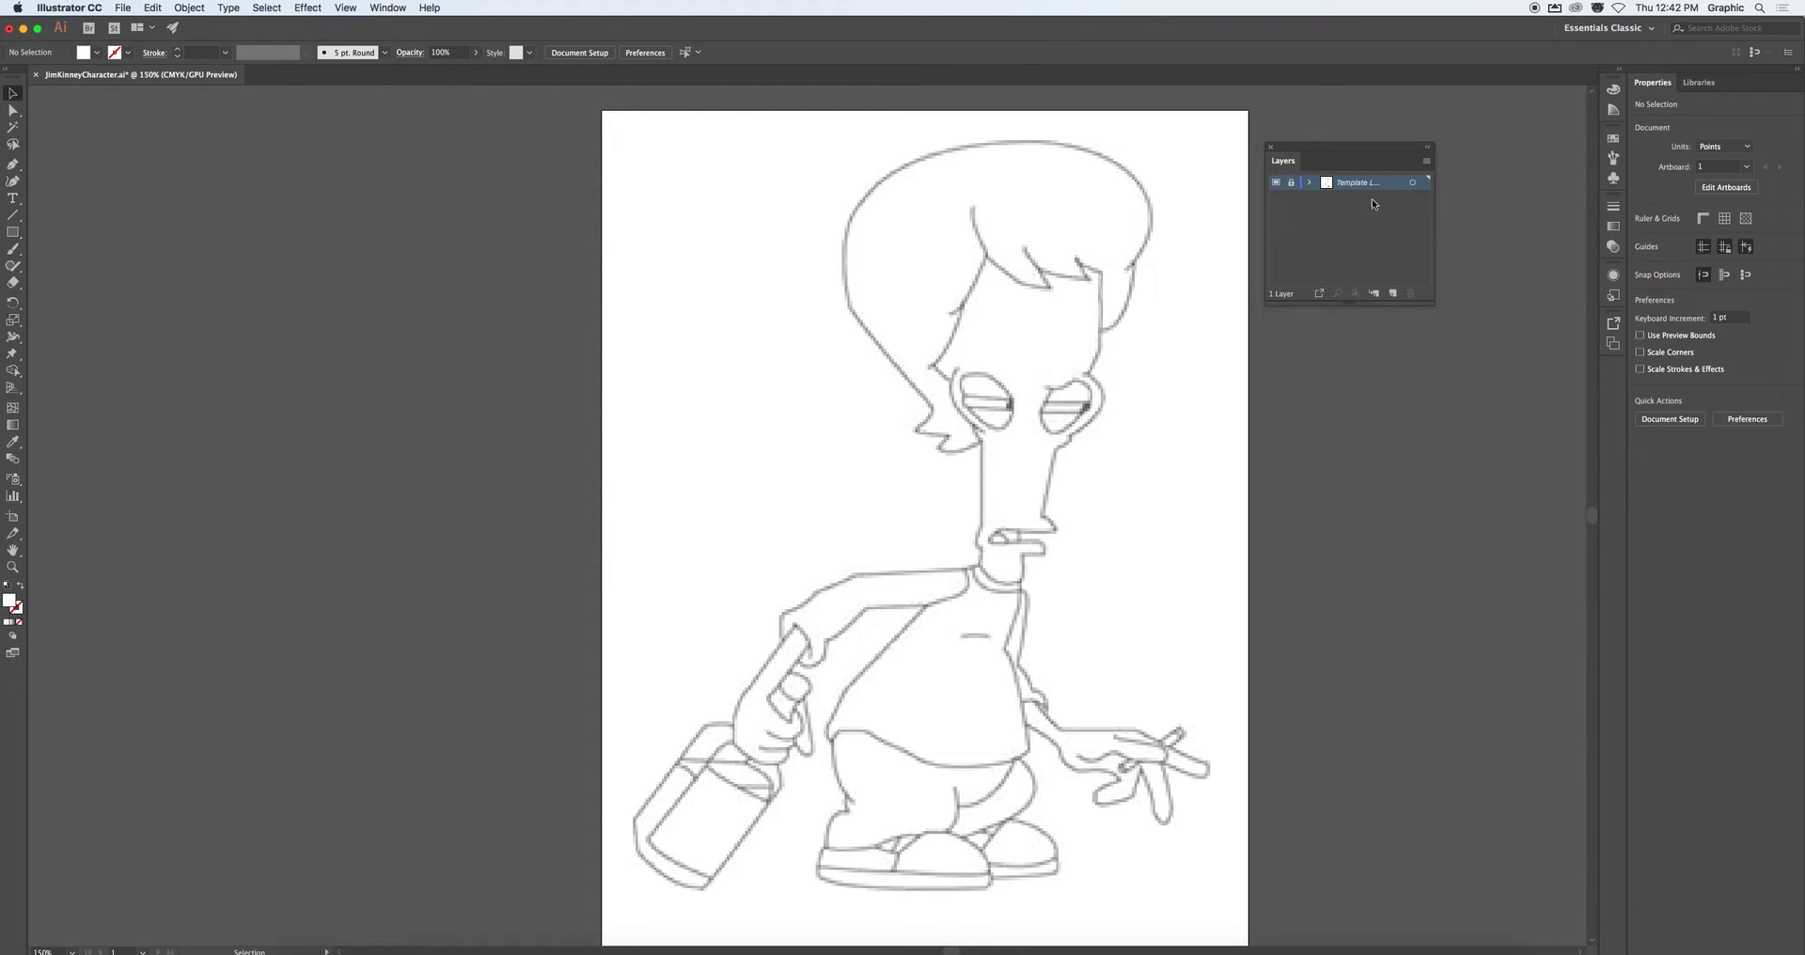
Add Layer 2, float the freehand drawing tools, and start a pencil stroke left of the head
left_click(1392, 295)
left_click(14, 268)
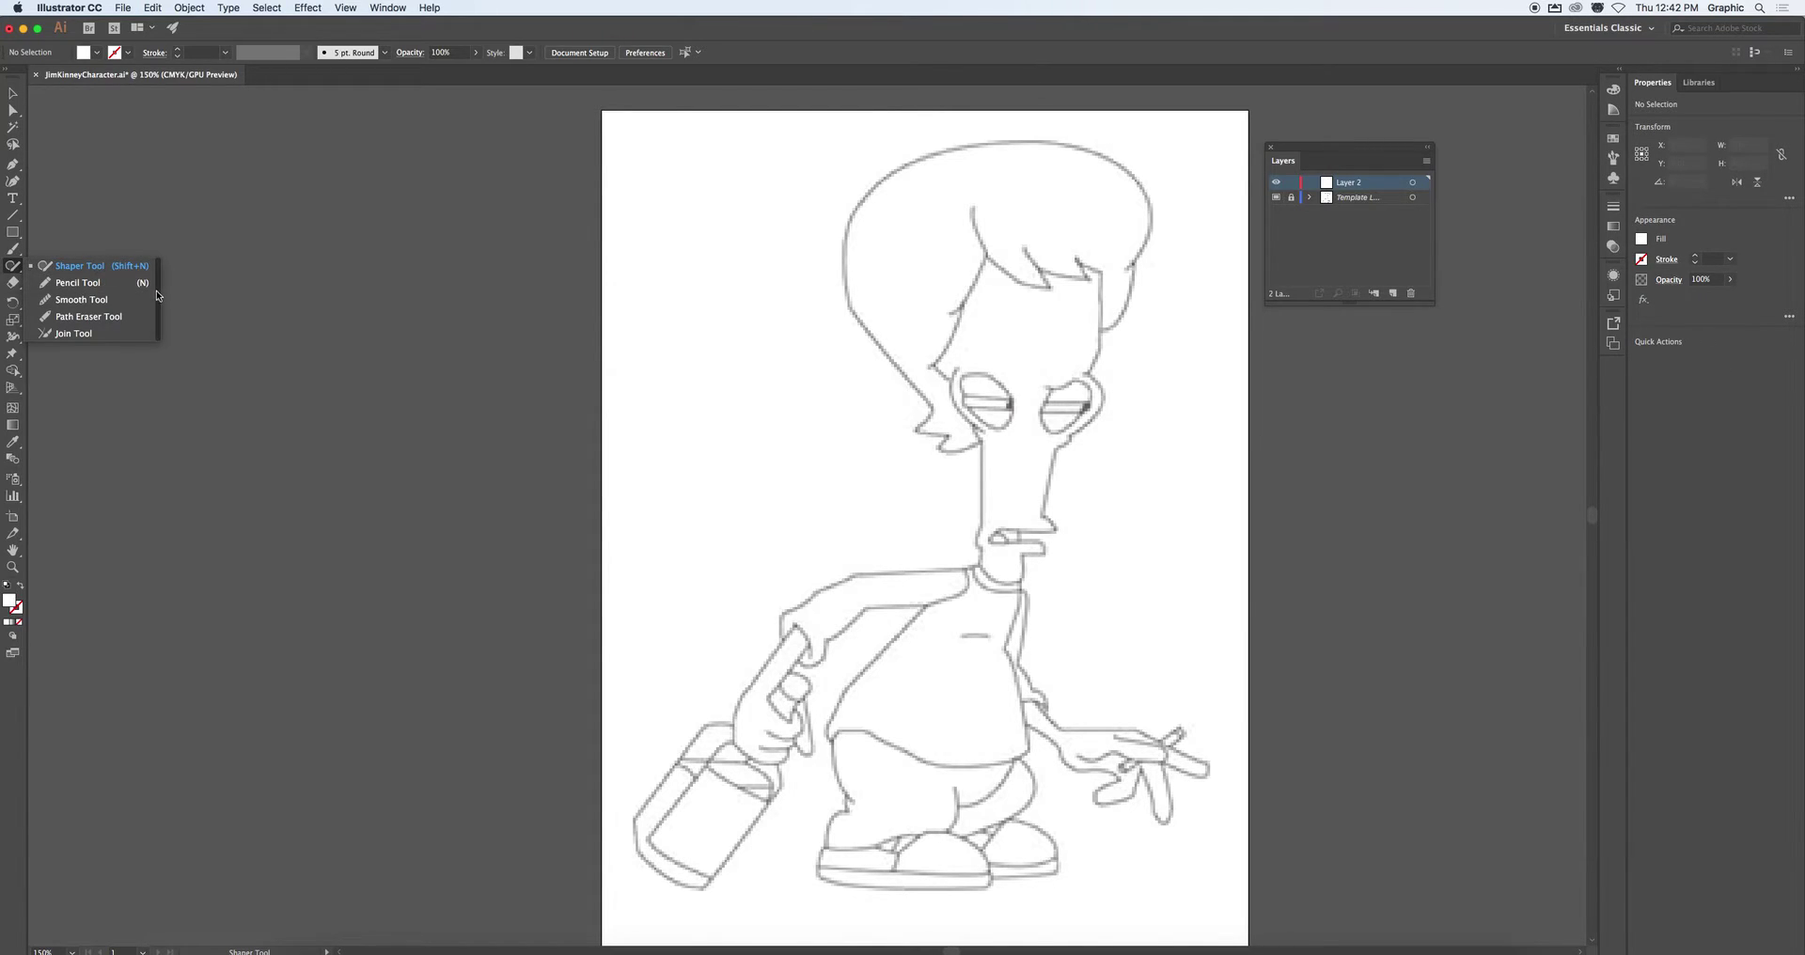
left_click(158, 298)
mouse_move(98, 272)
left_mouse_down()
mouse_move(523, 218)
mouse_move(505, 218)
left_mouse_up()
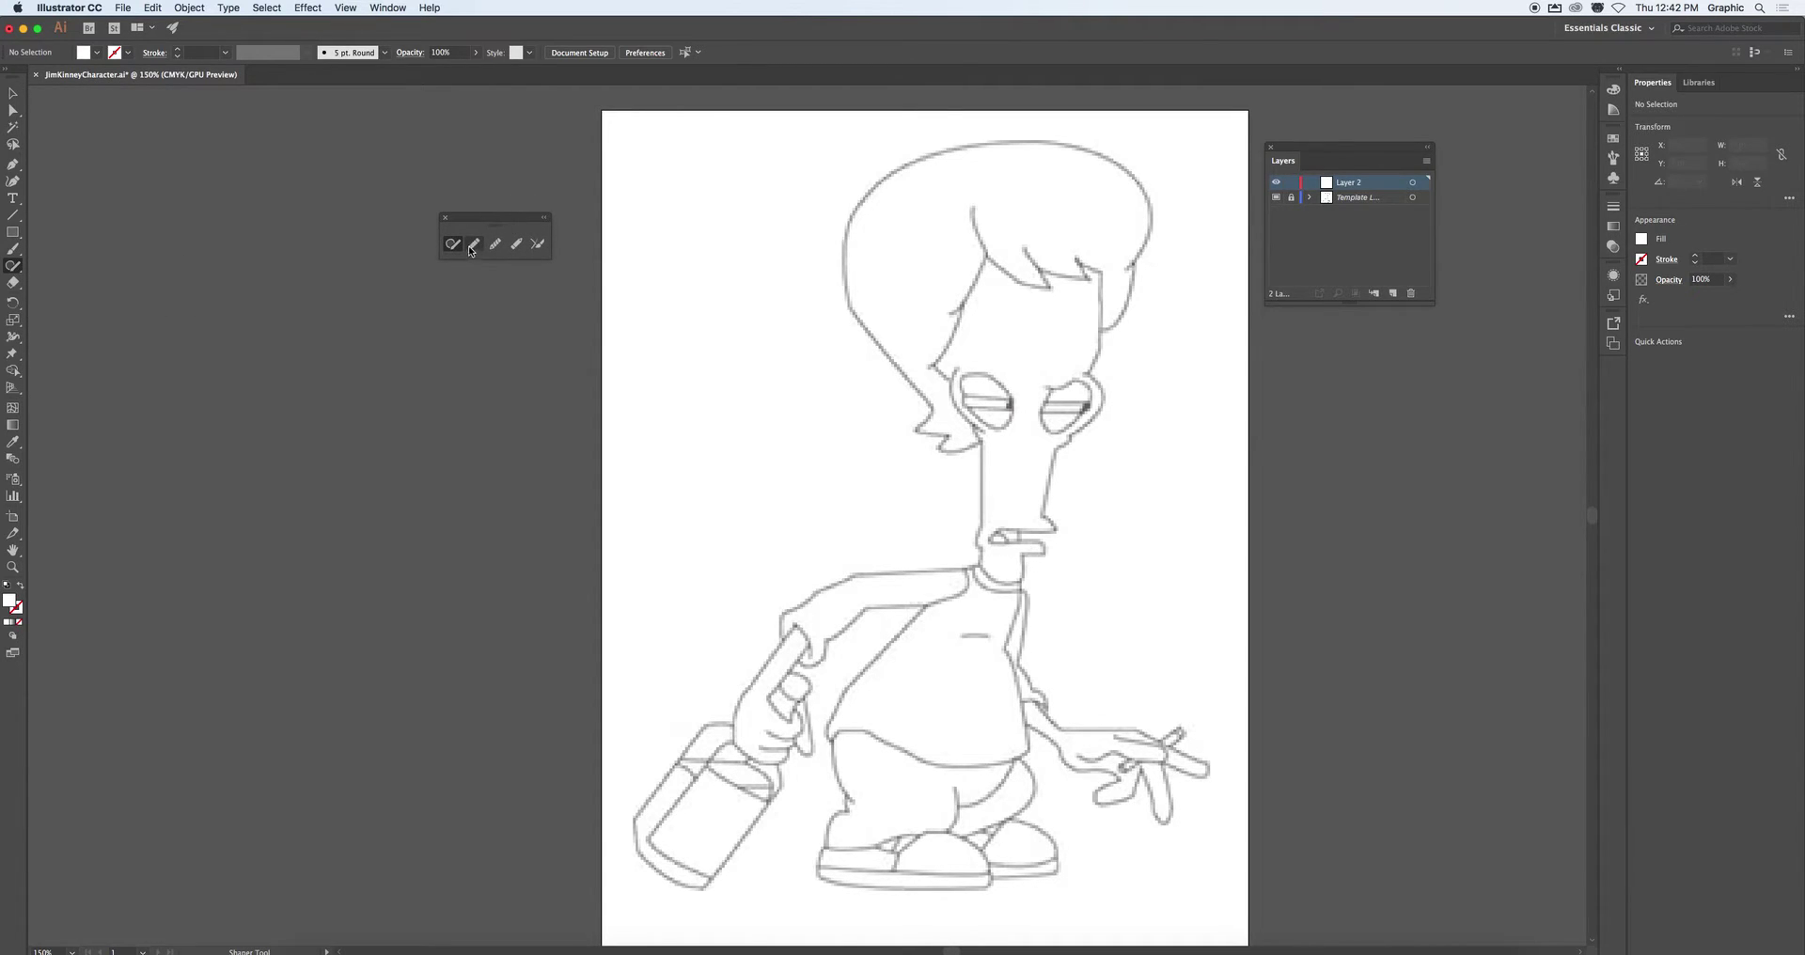
left_click(474, 245)
mouse_move(694, 320)
left_mouse_down()
mouse_move(703, 267)
mouse_move(792, 250)
mouse_move(749, 365)
mouse_move(697, 321)
left_mouse_up()
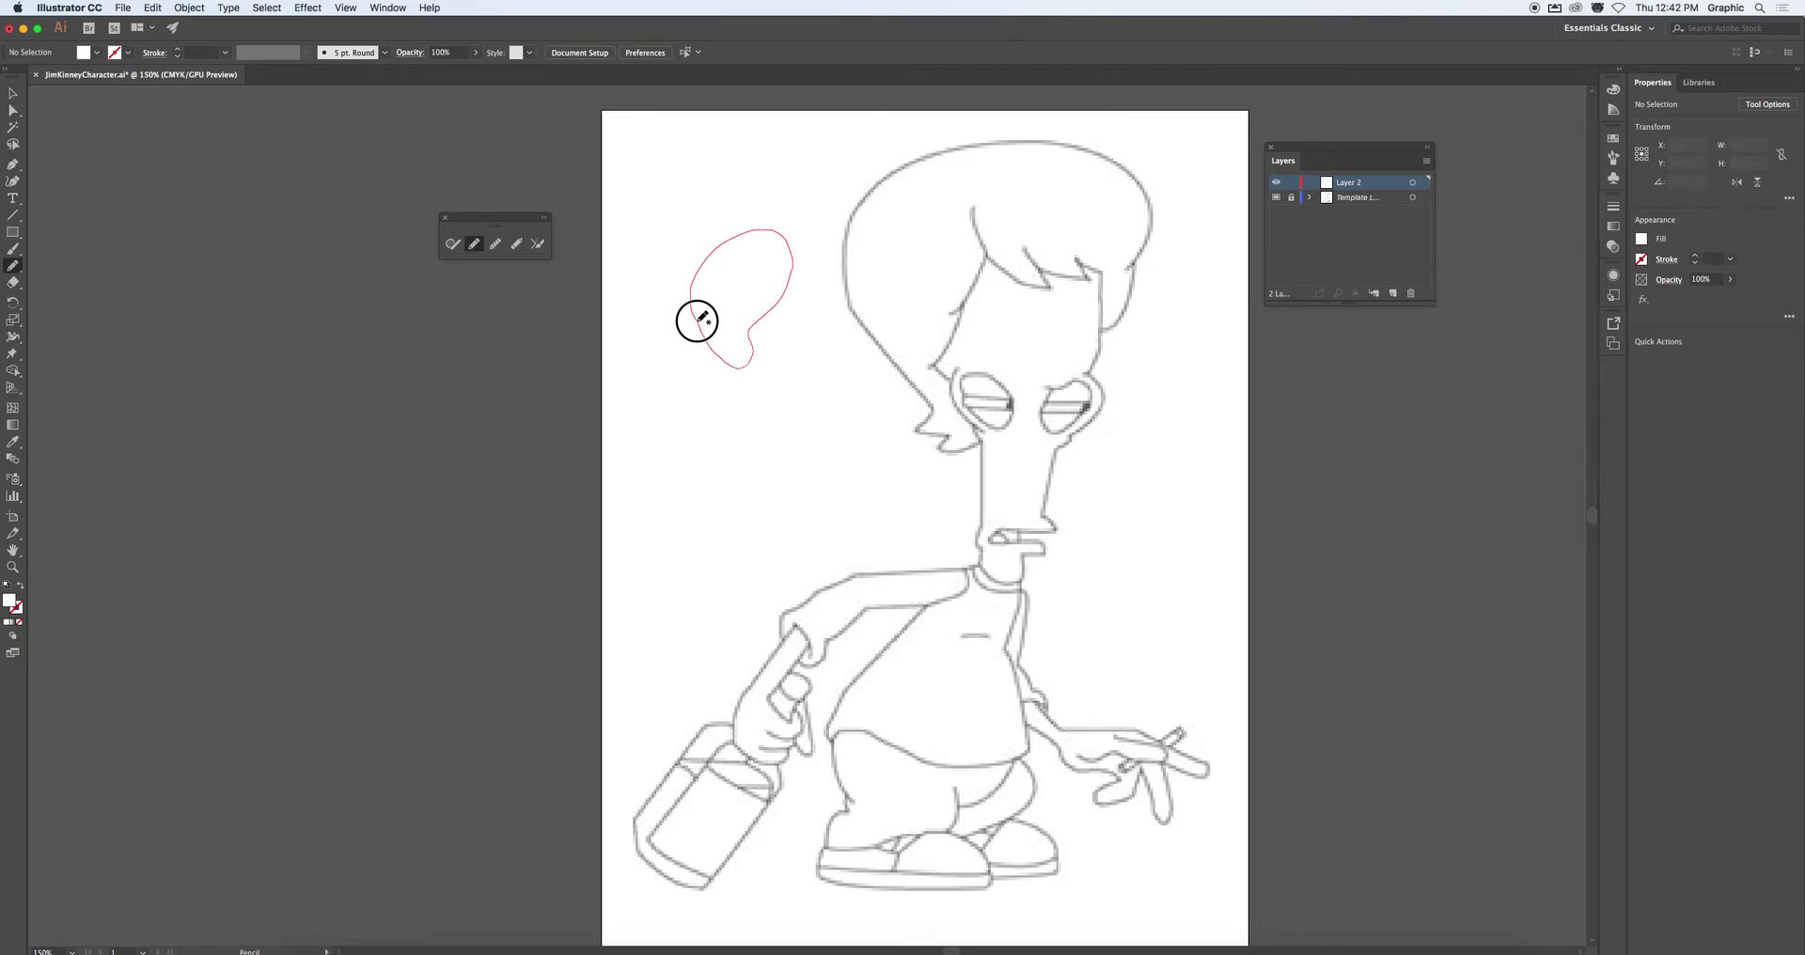
Sketch practice pencil loops left of the head and undo them
left_click_drag(697, 321, 697, 321)
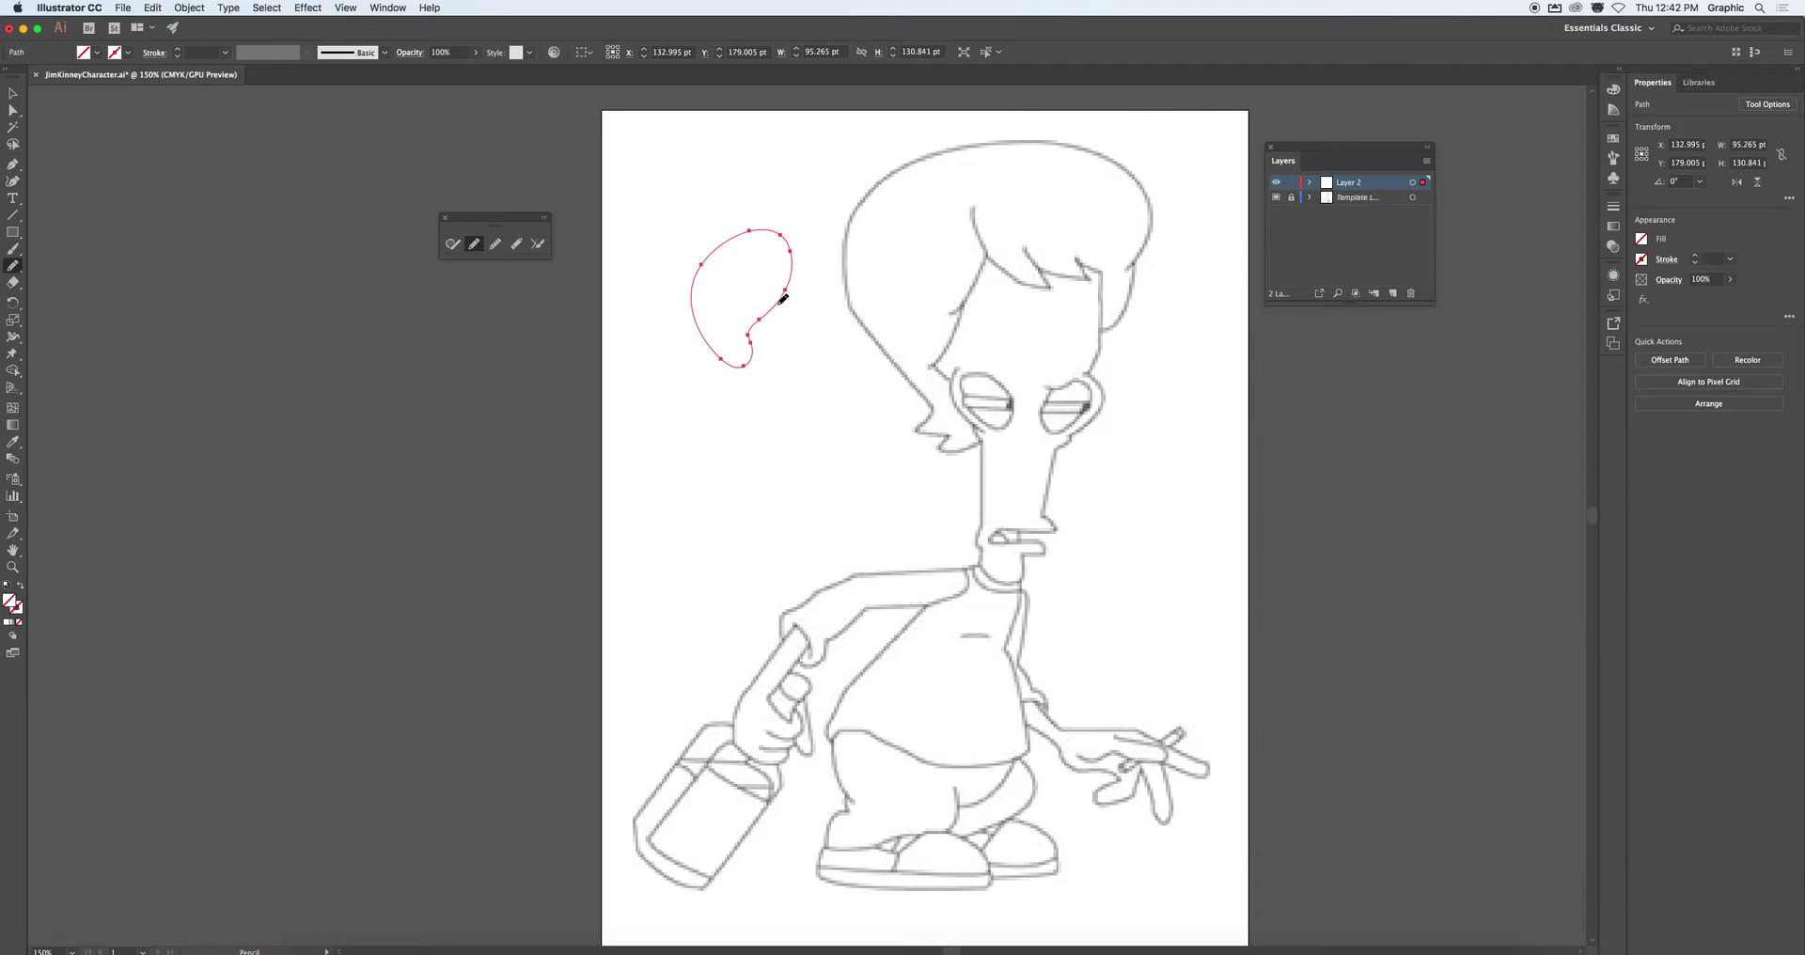
mouse_move(758, 316)
left_mouse_down()
mouse_move(792, 288)
mouse_move(803, 309)
mouse_move(787, 381)
mouse_move(752, 303)
left_mouse_up()
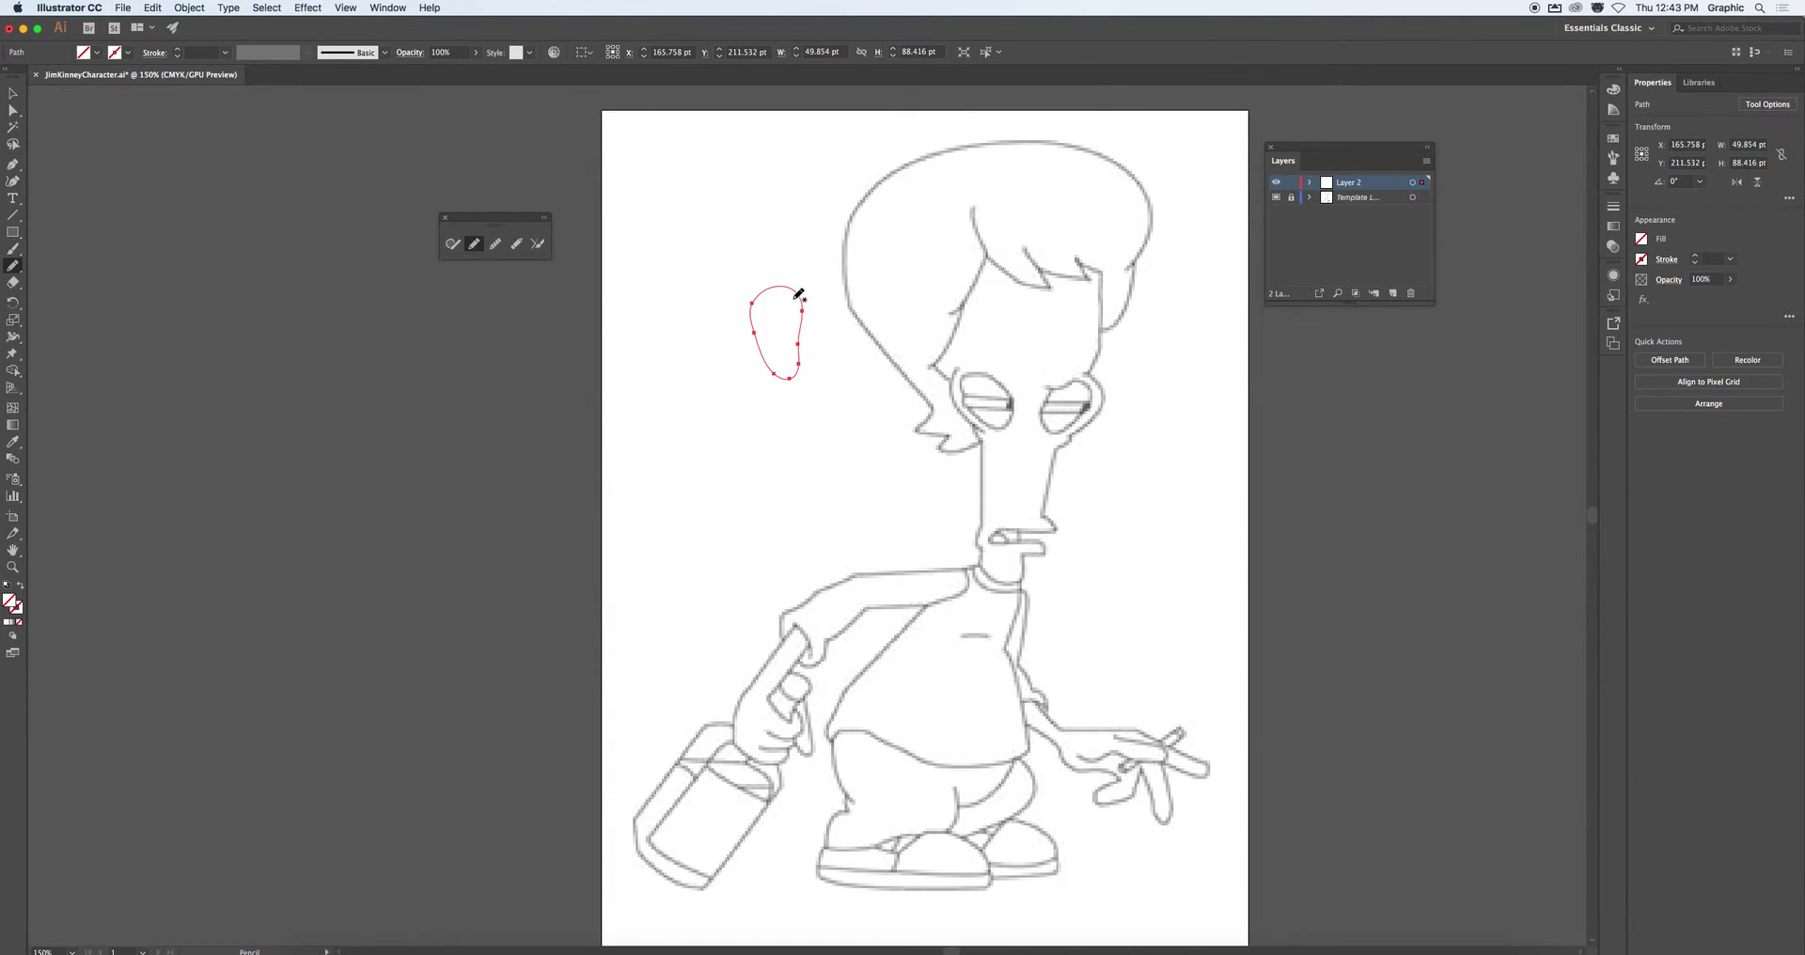
left_click_drag(731, 249, 753, 233)
key("super+z")
key("super+z")
mouse_move(748, 335)
left_mouse_down()
mouse_move(765, 330)
mouse_move(749, 330)
left_mouse_up()
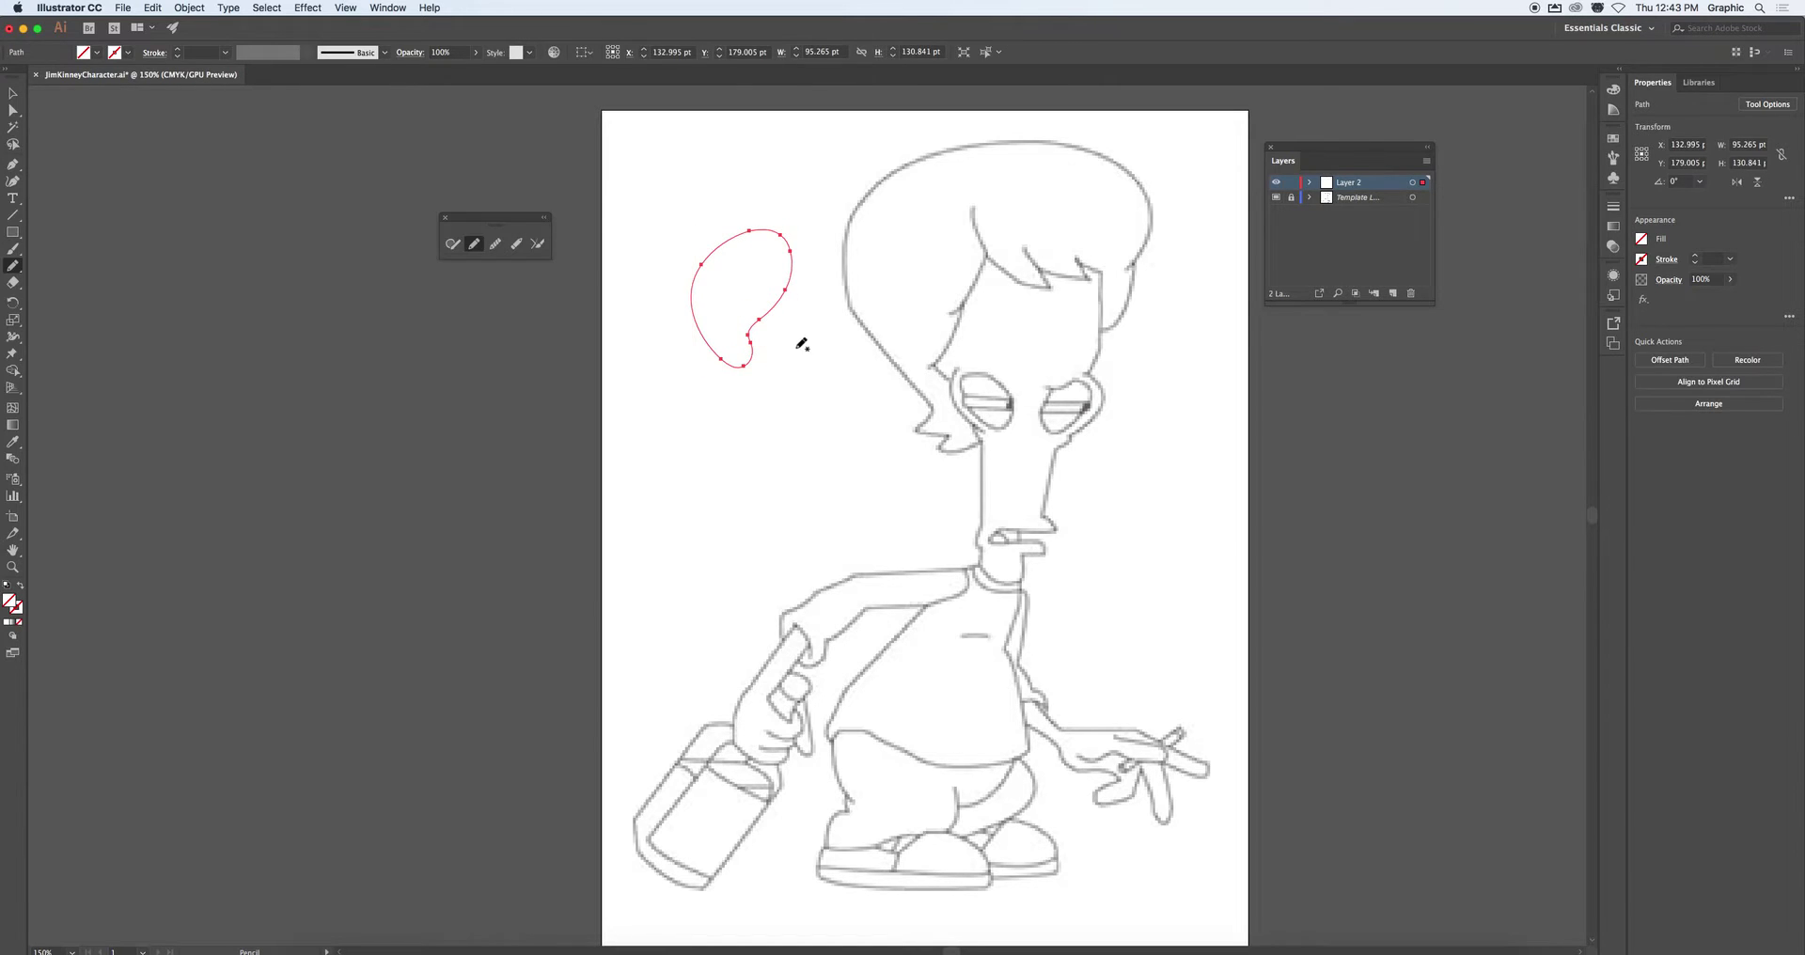
key("super+z")
Draw a question-mark pencil stroke, undo it, then redo it back
mouse_move(667, 277)
left_mouse_down()
mouse_move(762, 257)
mouse_move(725, 326)
mouse_move(767, 383)
left_mouse_up()
key("super")
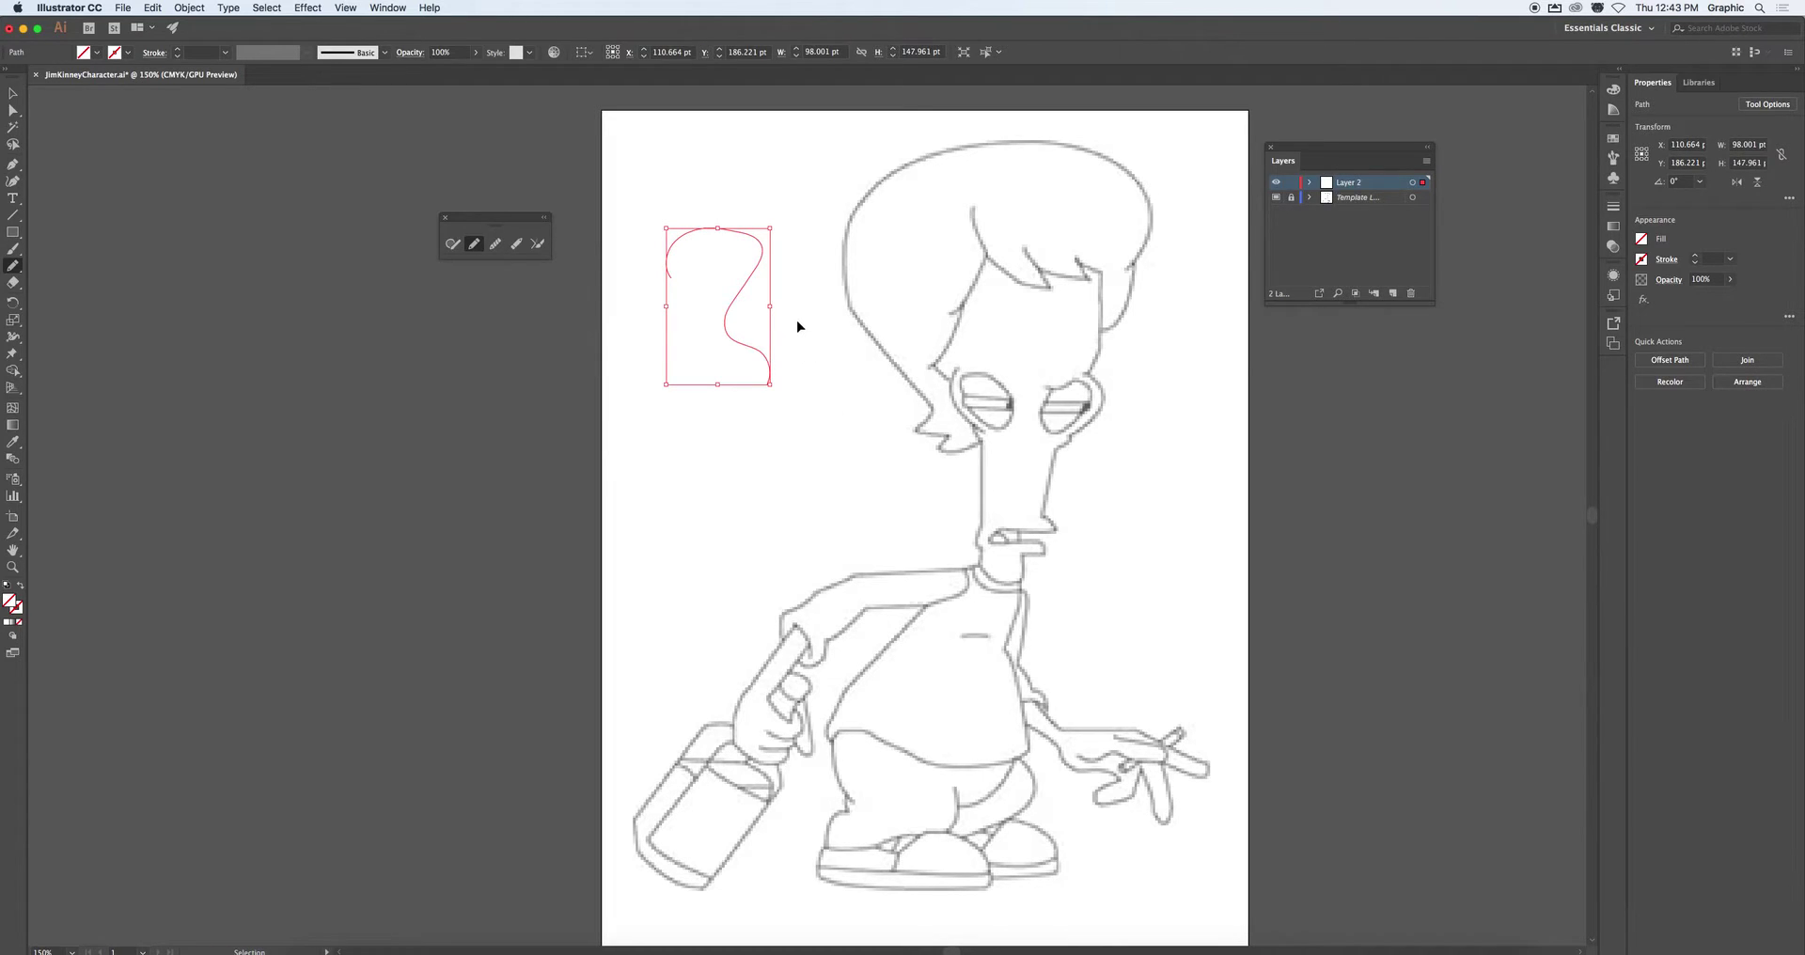
key("super+z")
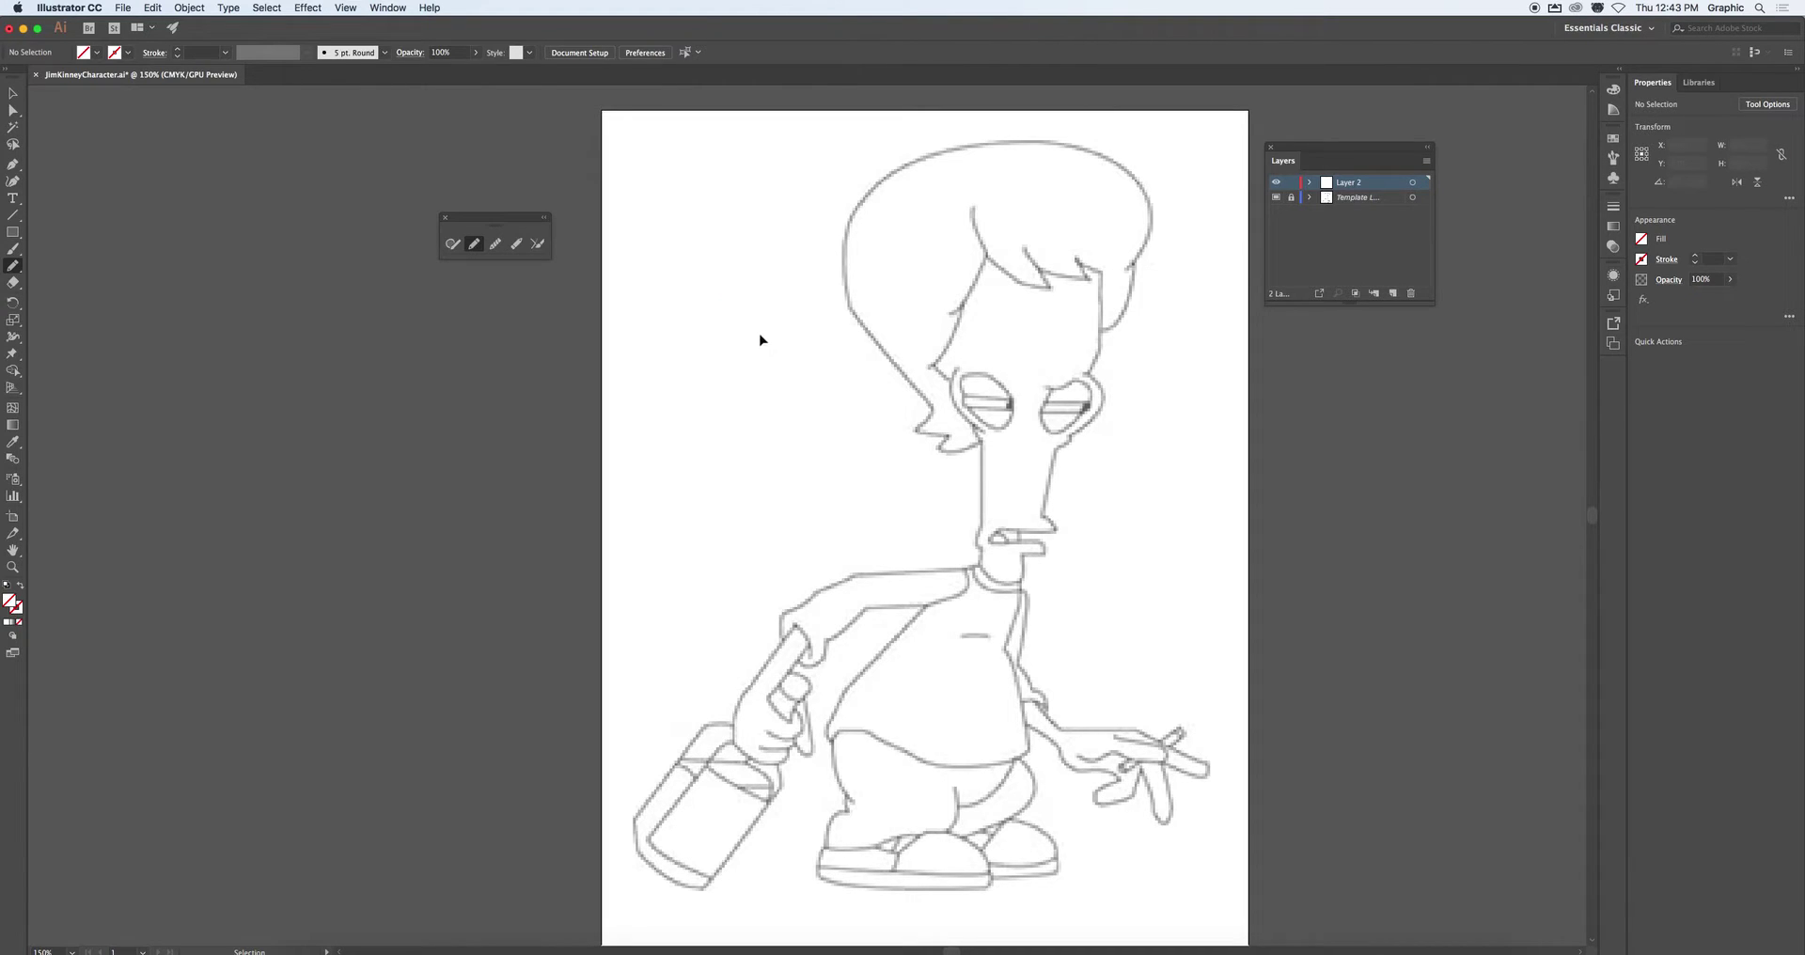
key("super+shift+z")
Select the question-mark path and float the Color panel expanded to CMYK sliders
left_click(757, 353, "super")
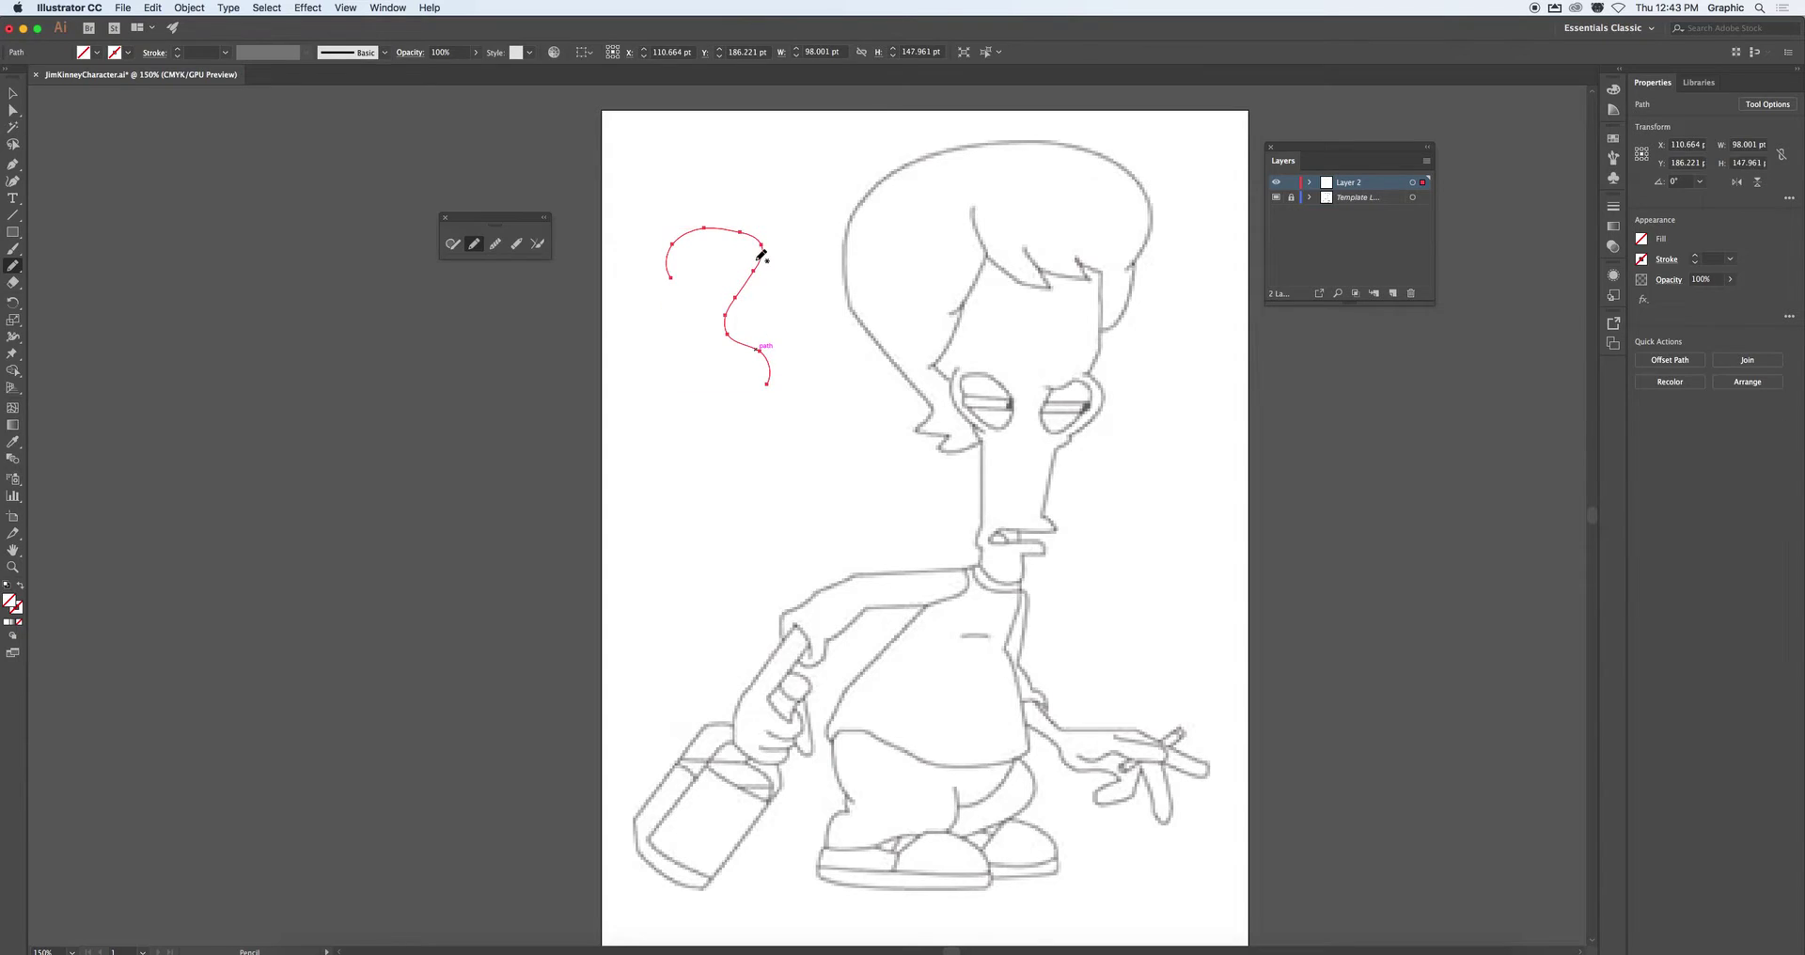
left_click(19, 612)
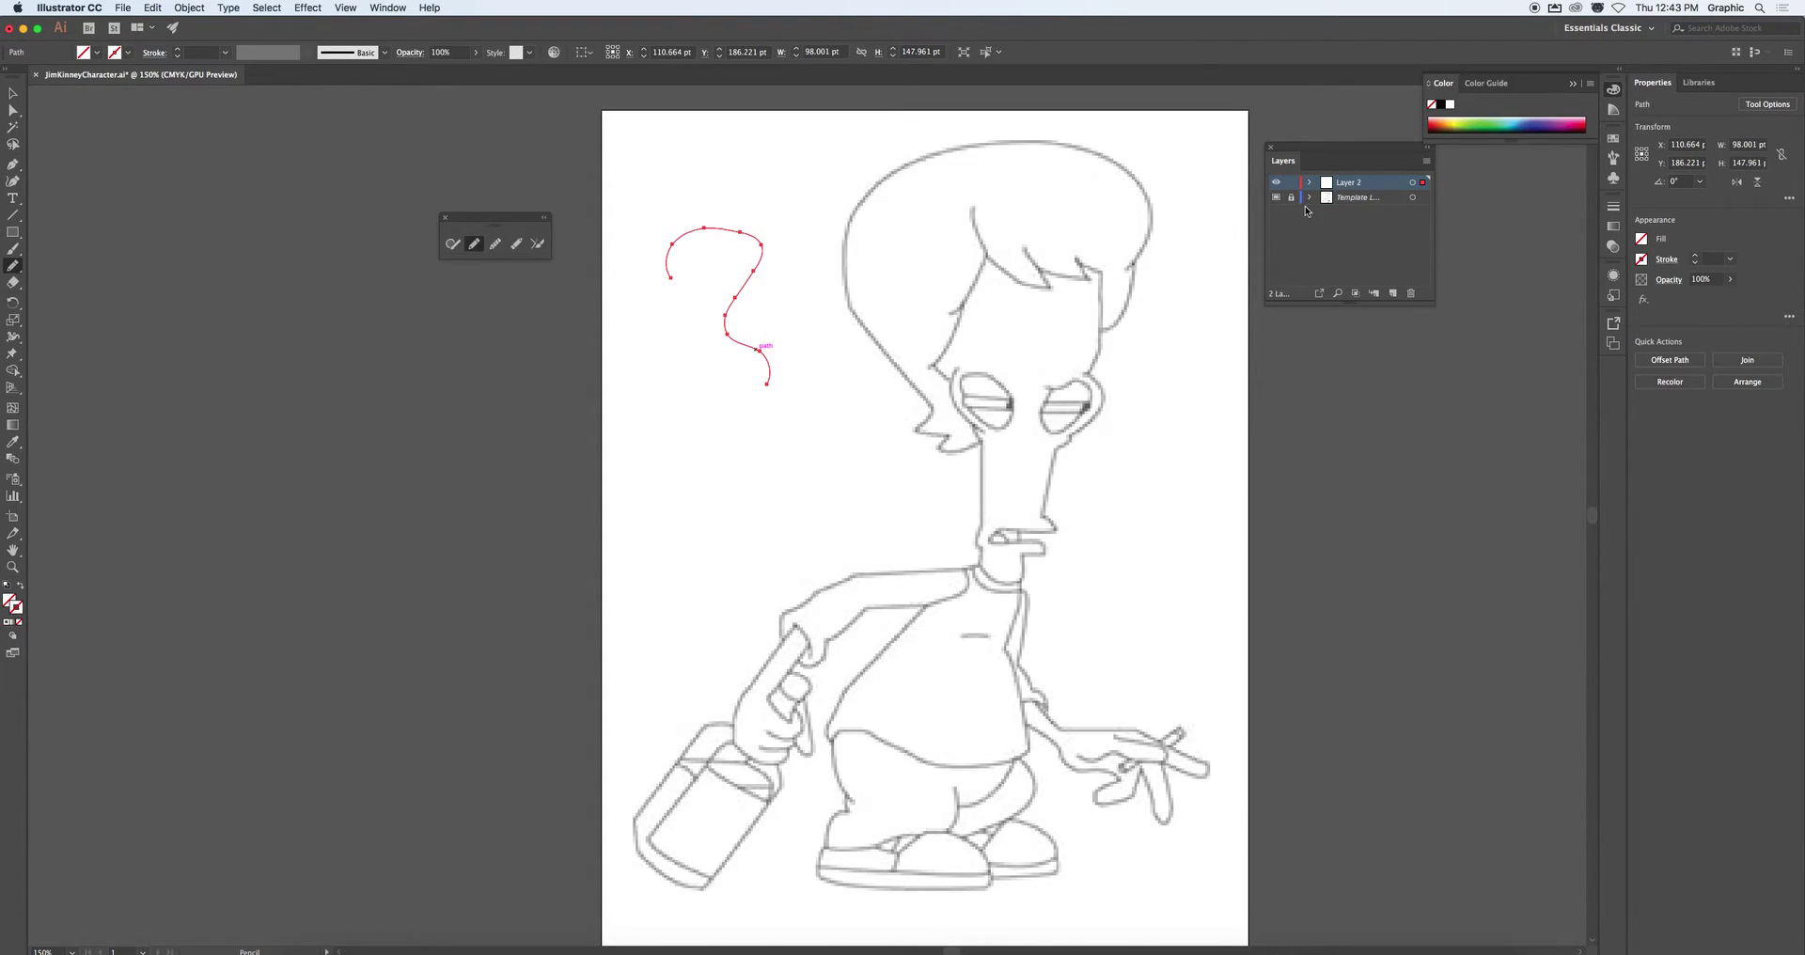
left_click_drag(1444, 83, 1062, 331)
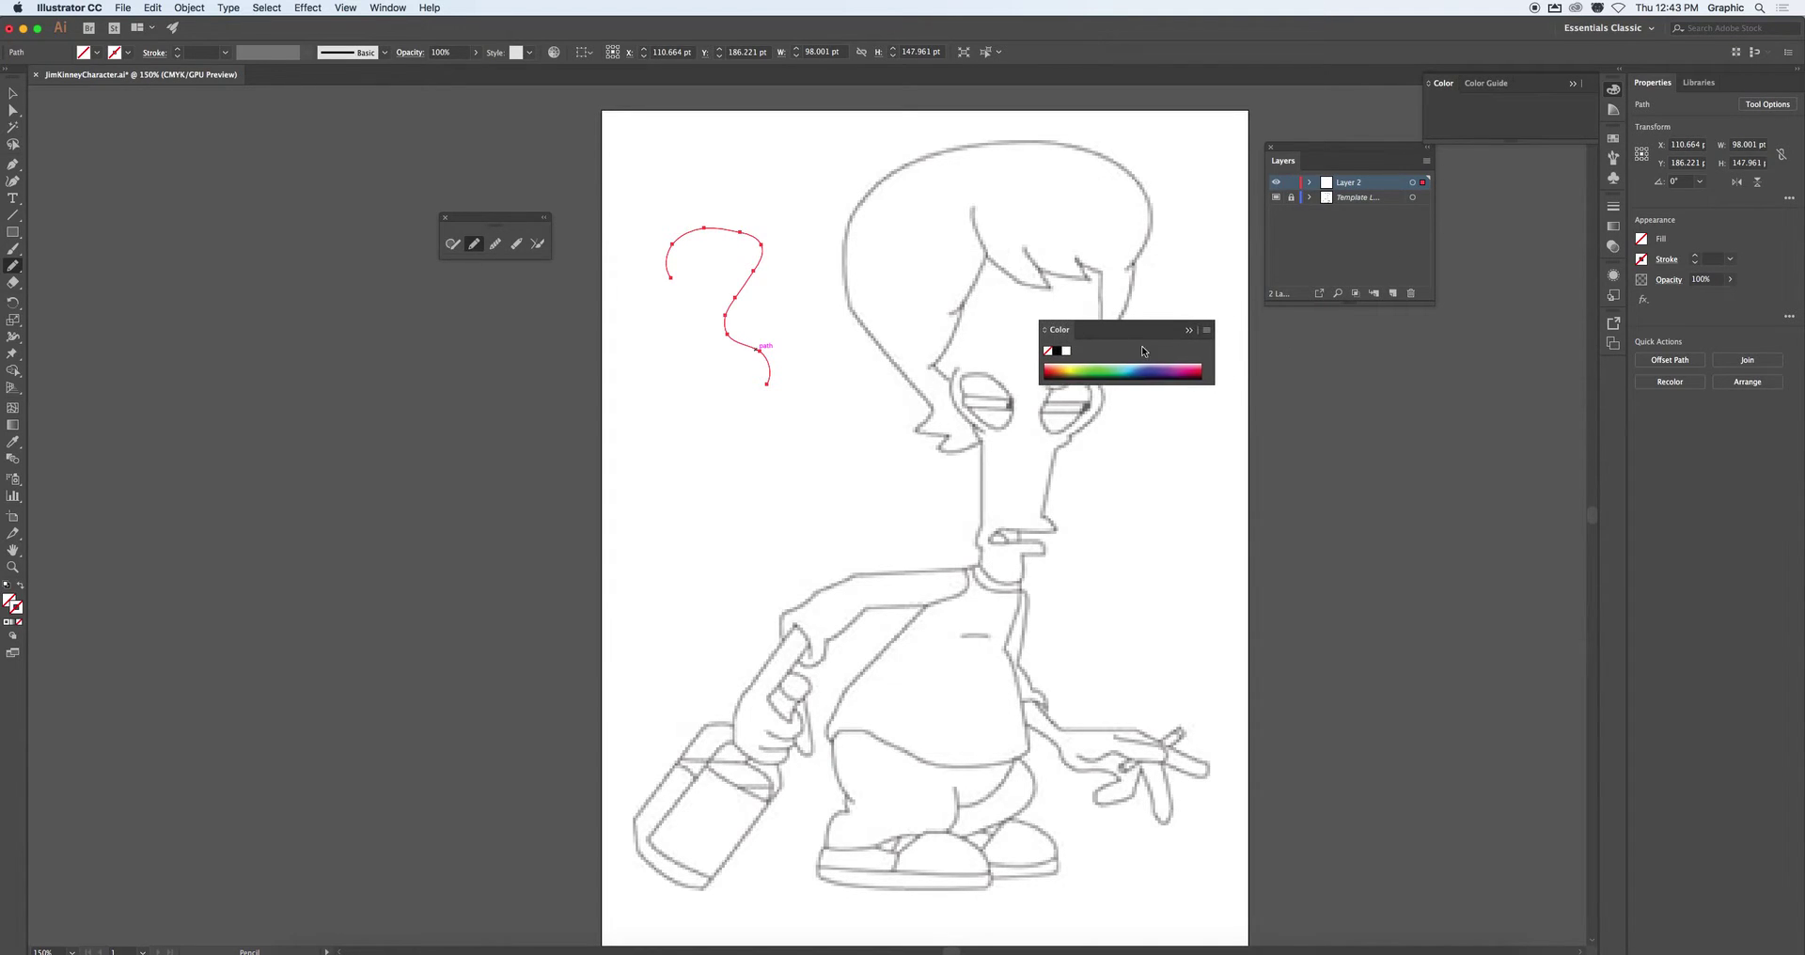
left_click(1571, 84)
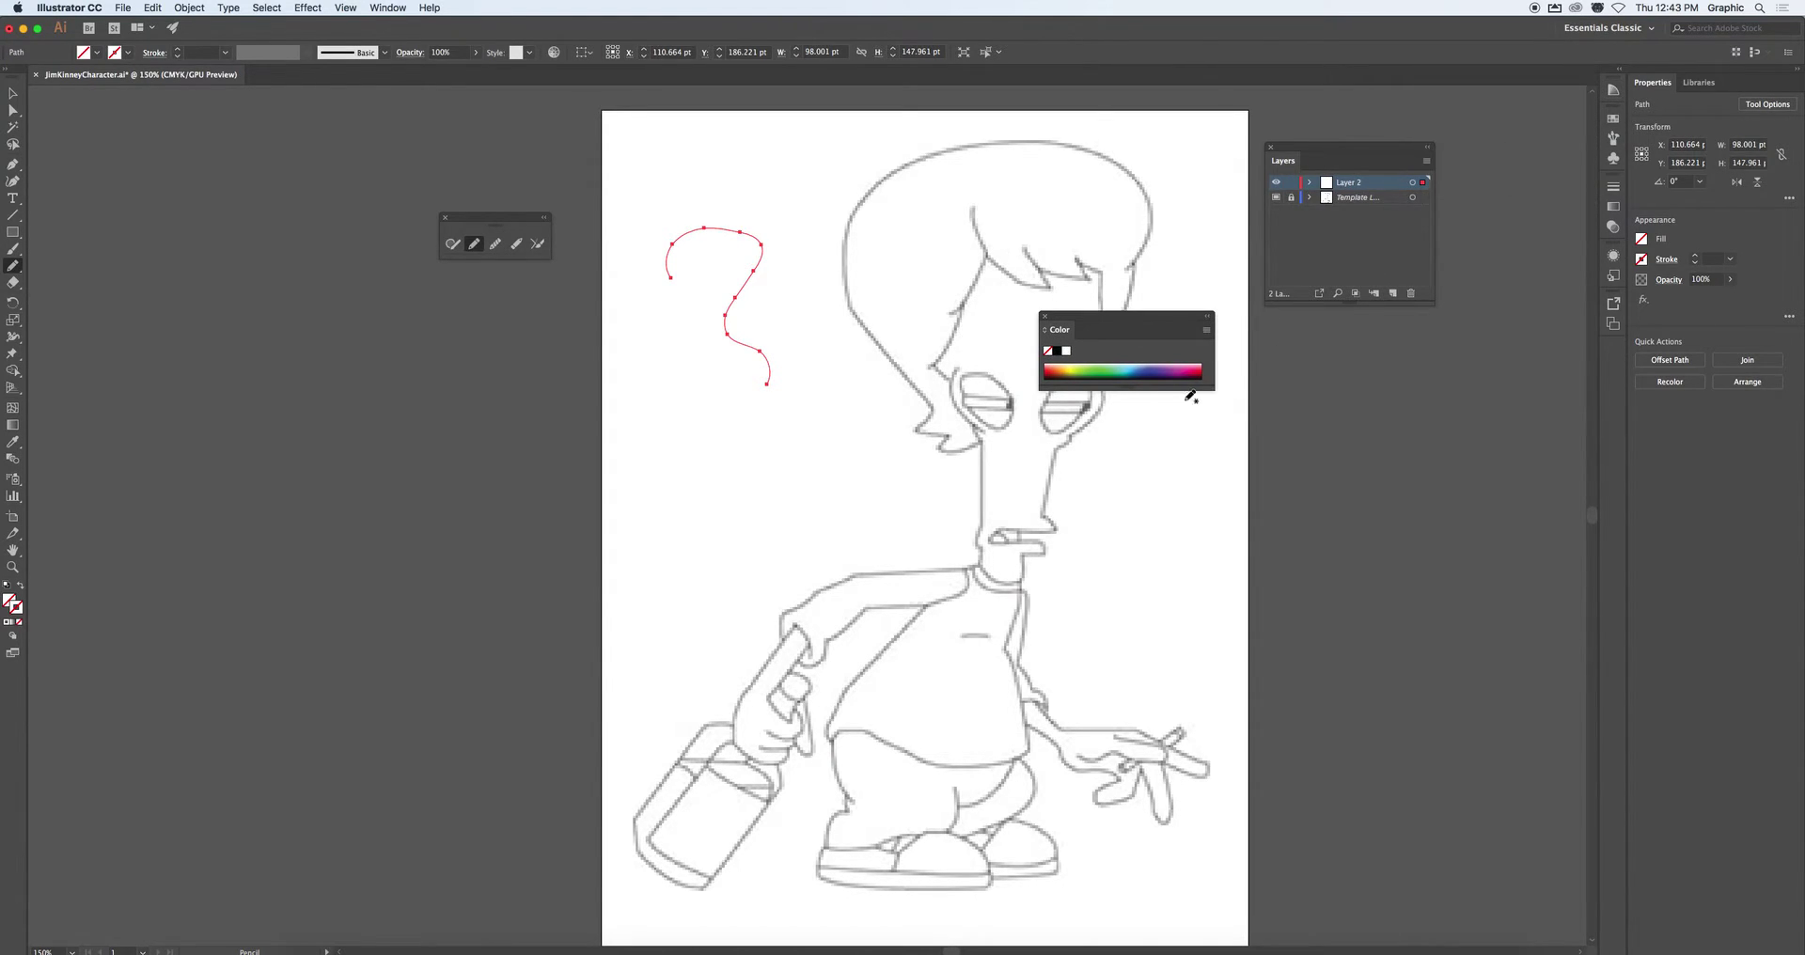
left_click_drag(1211, 386, 1196, 402)
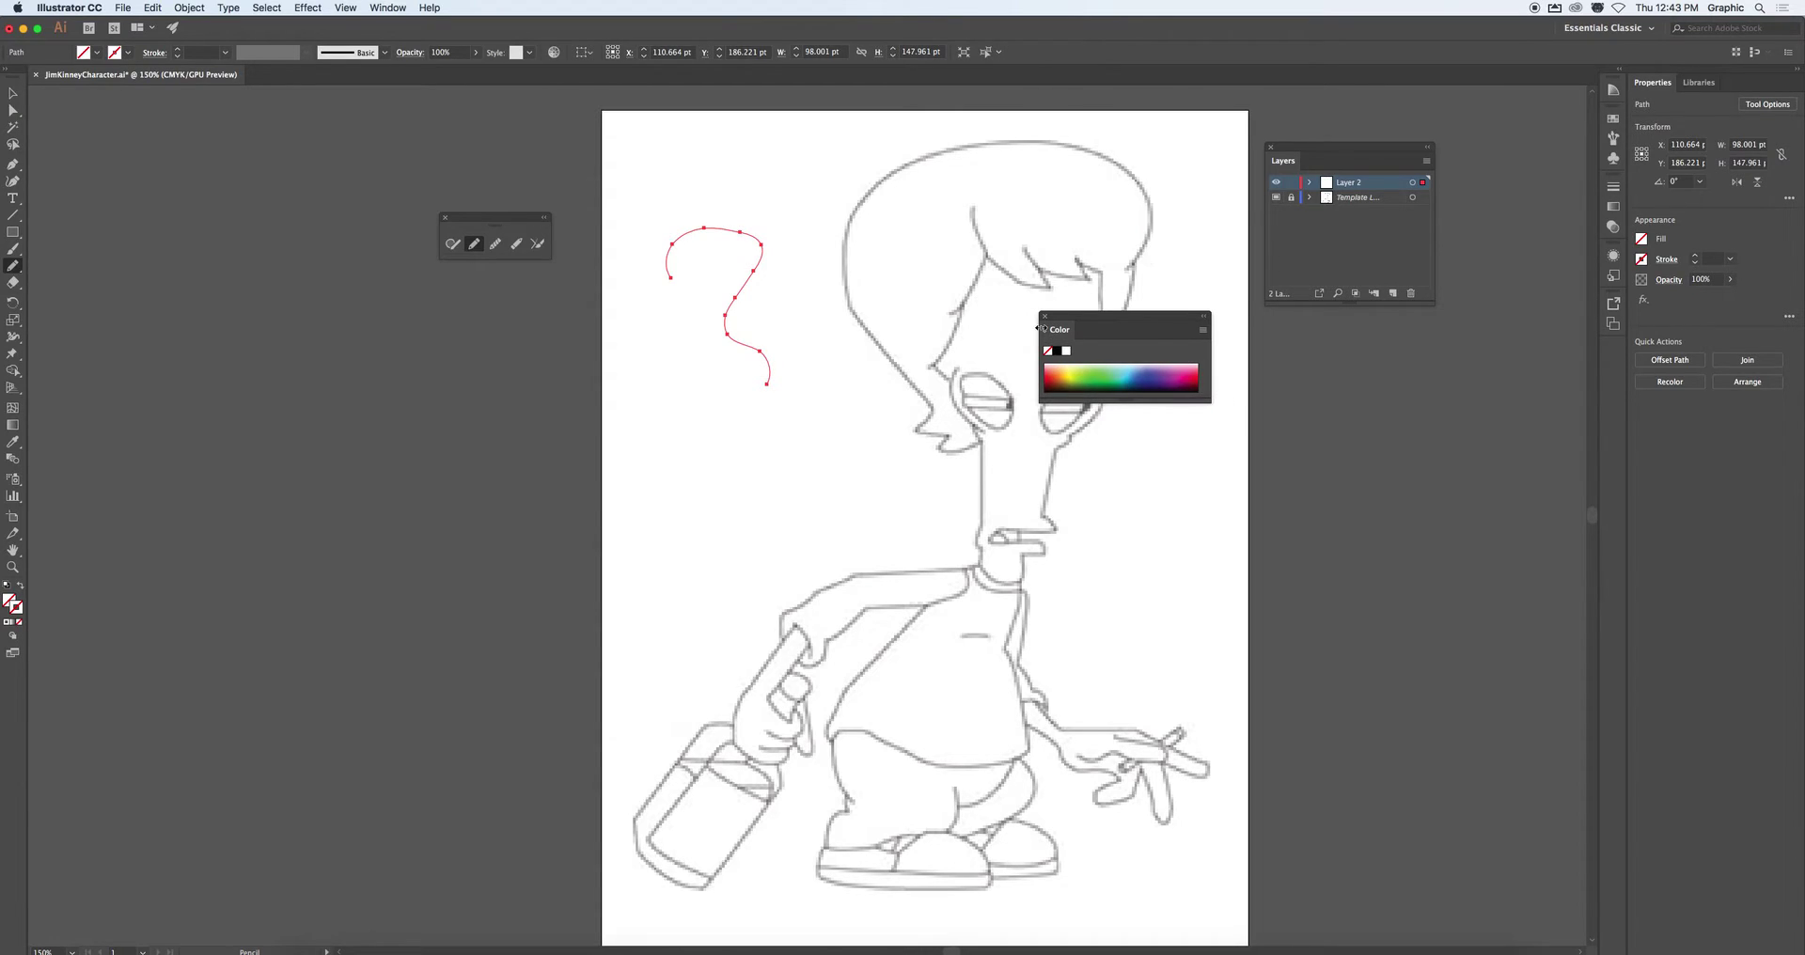
left_click(1046, 332)
left_click(1047, 332)
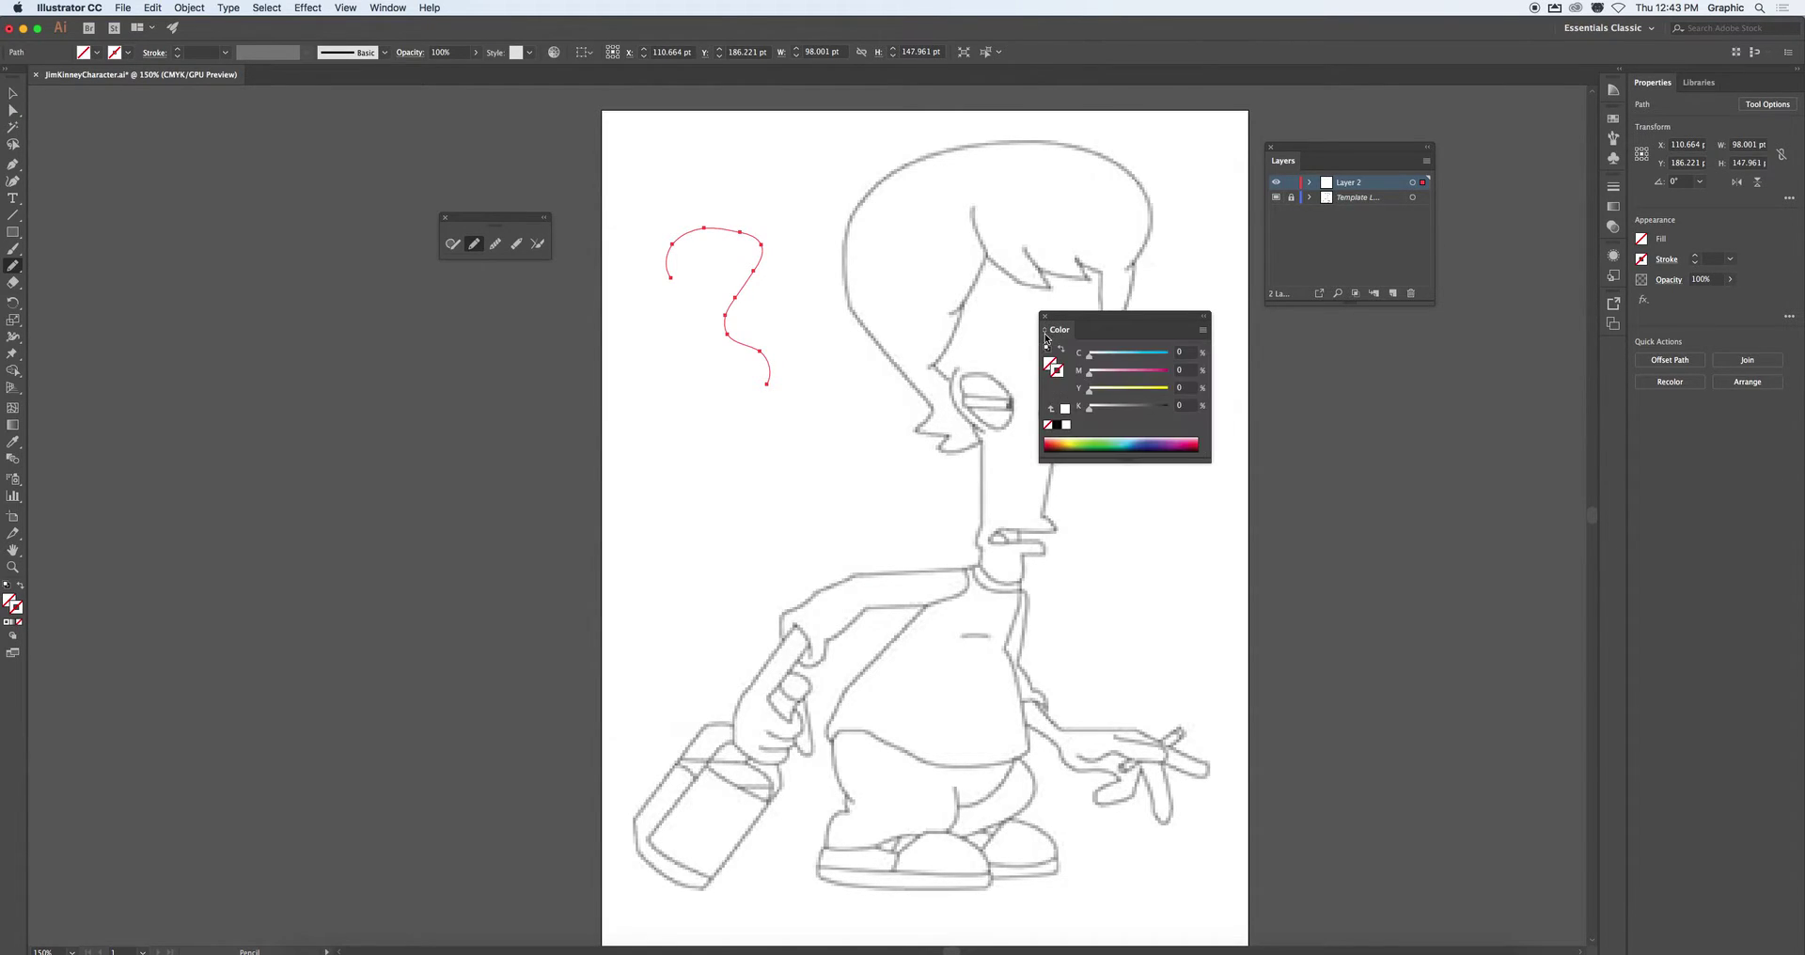
left_click_drag(1116, 459, 1119, 523)
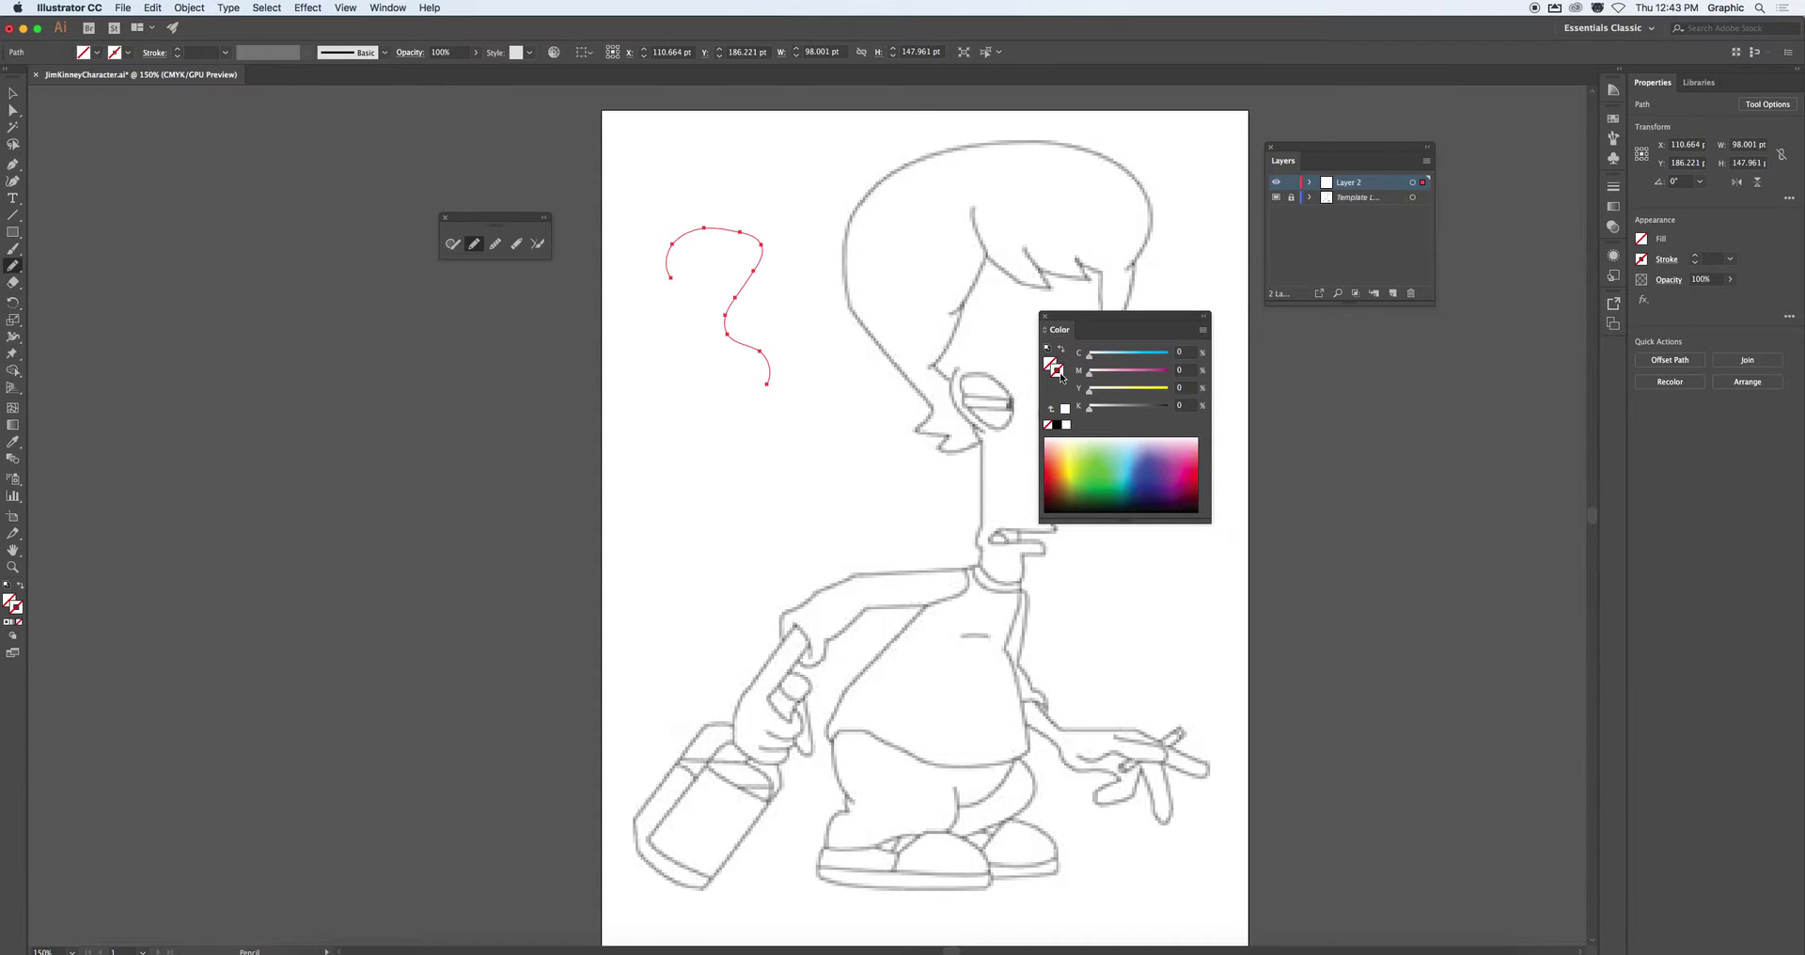
Give the path a black stroke and raise its weight to 3 pt
left_click(1057, 426)
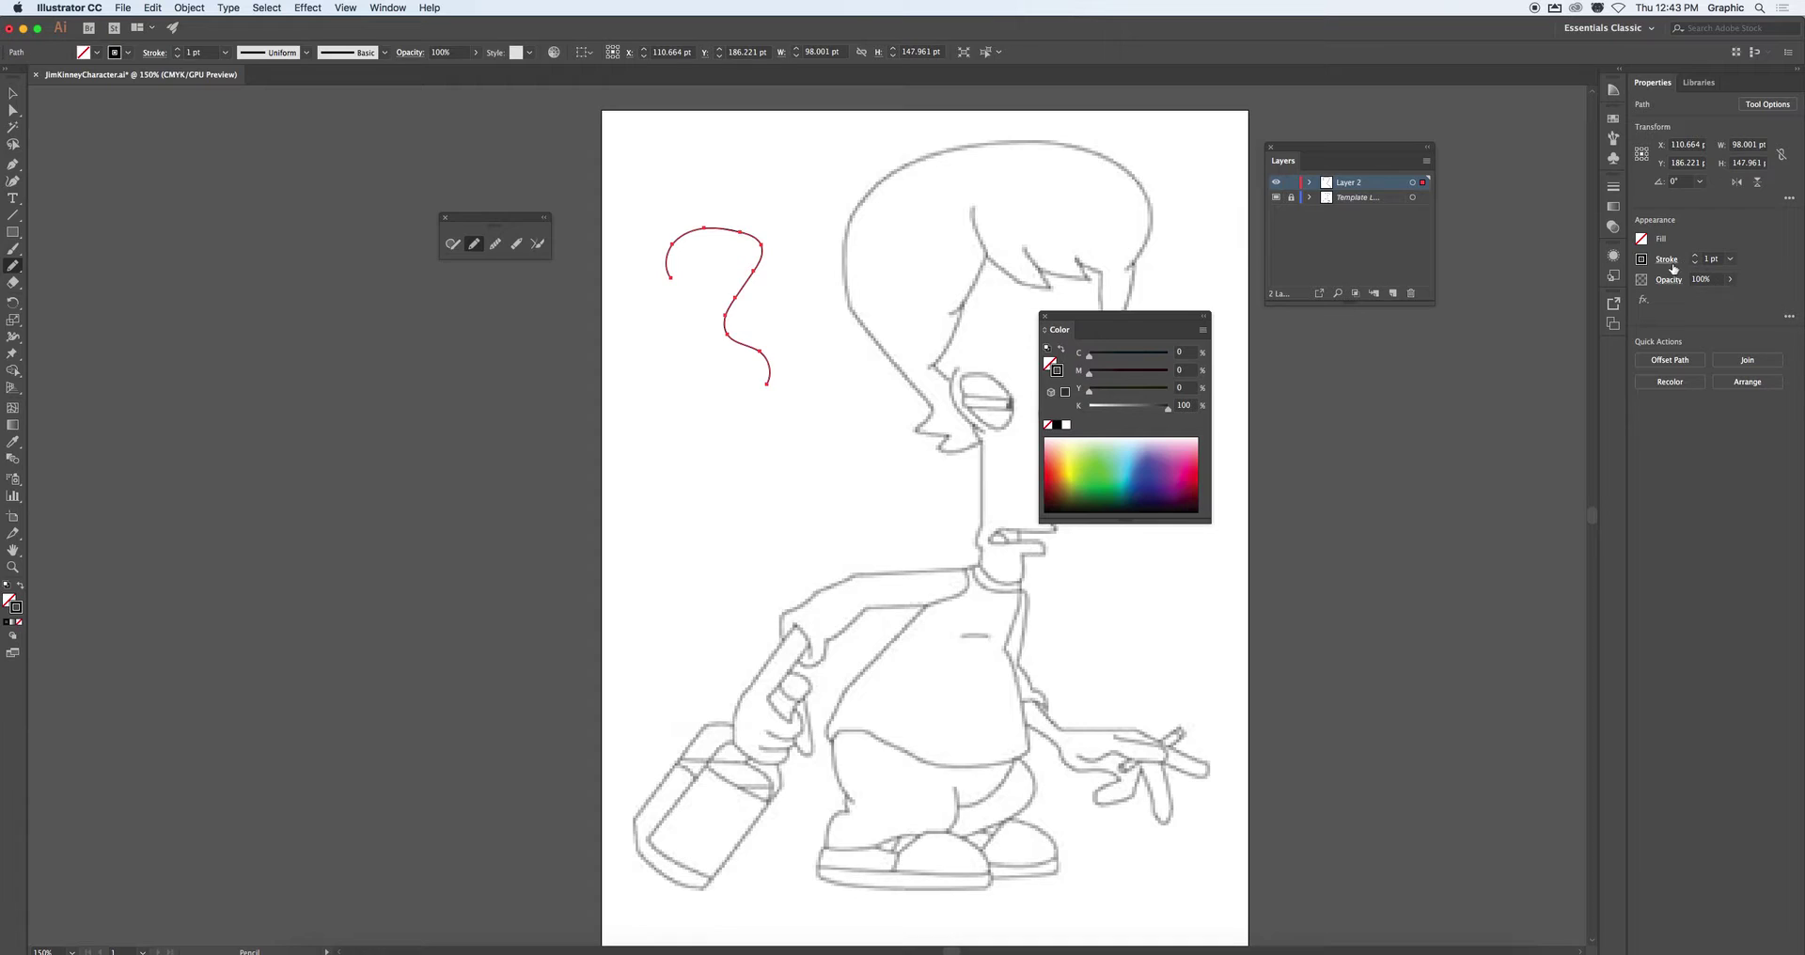
left_click(1730, 258)
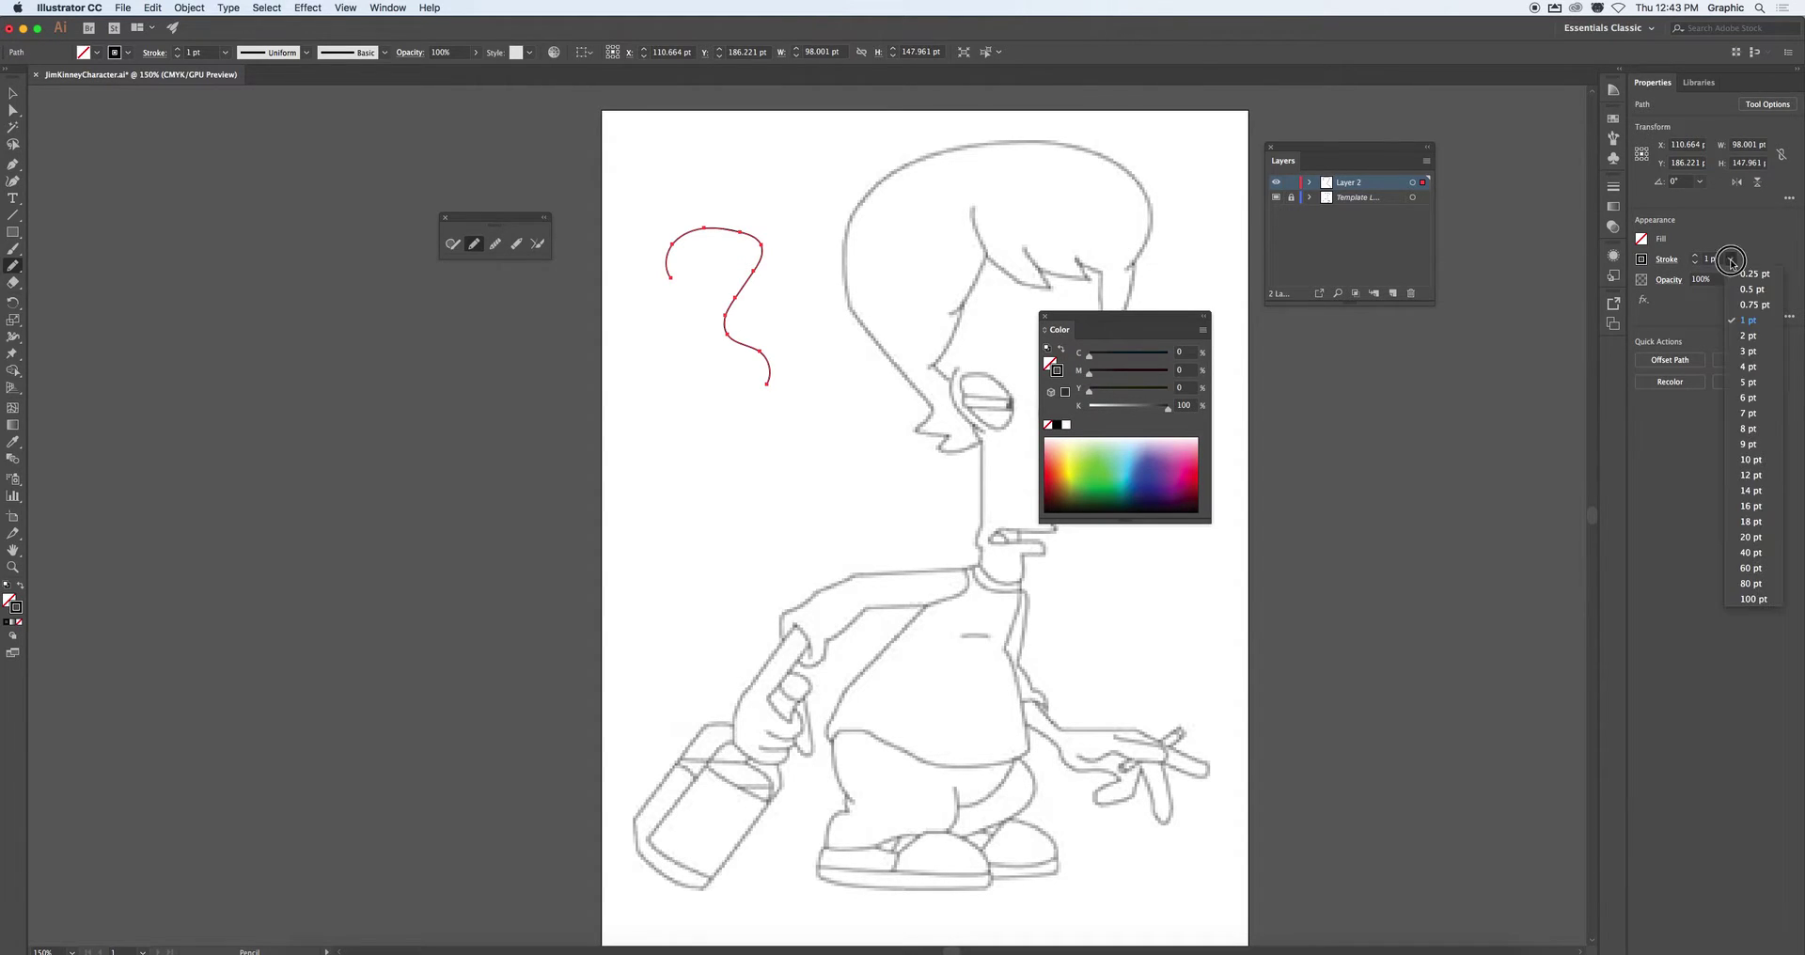
left_click(1746, 338)
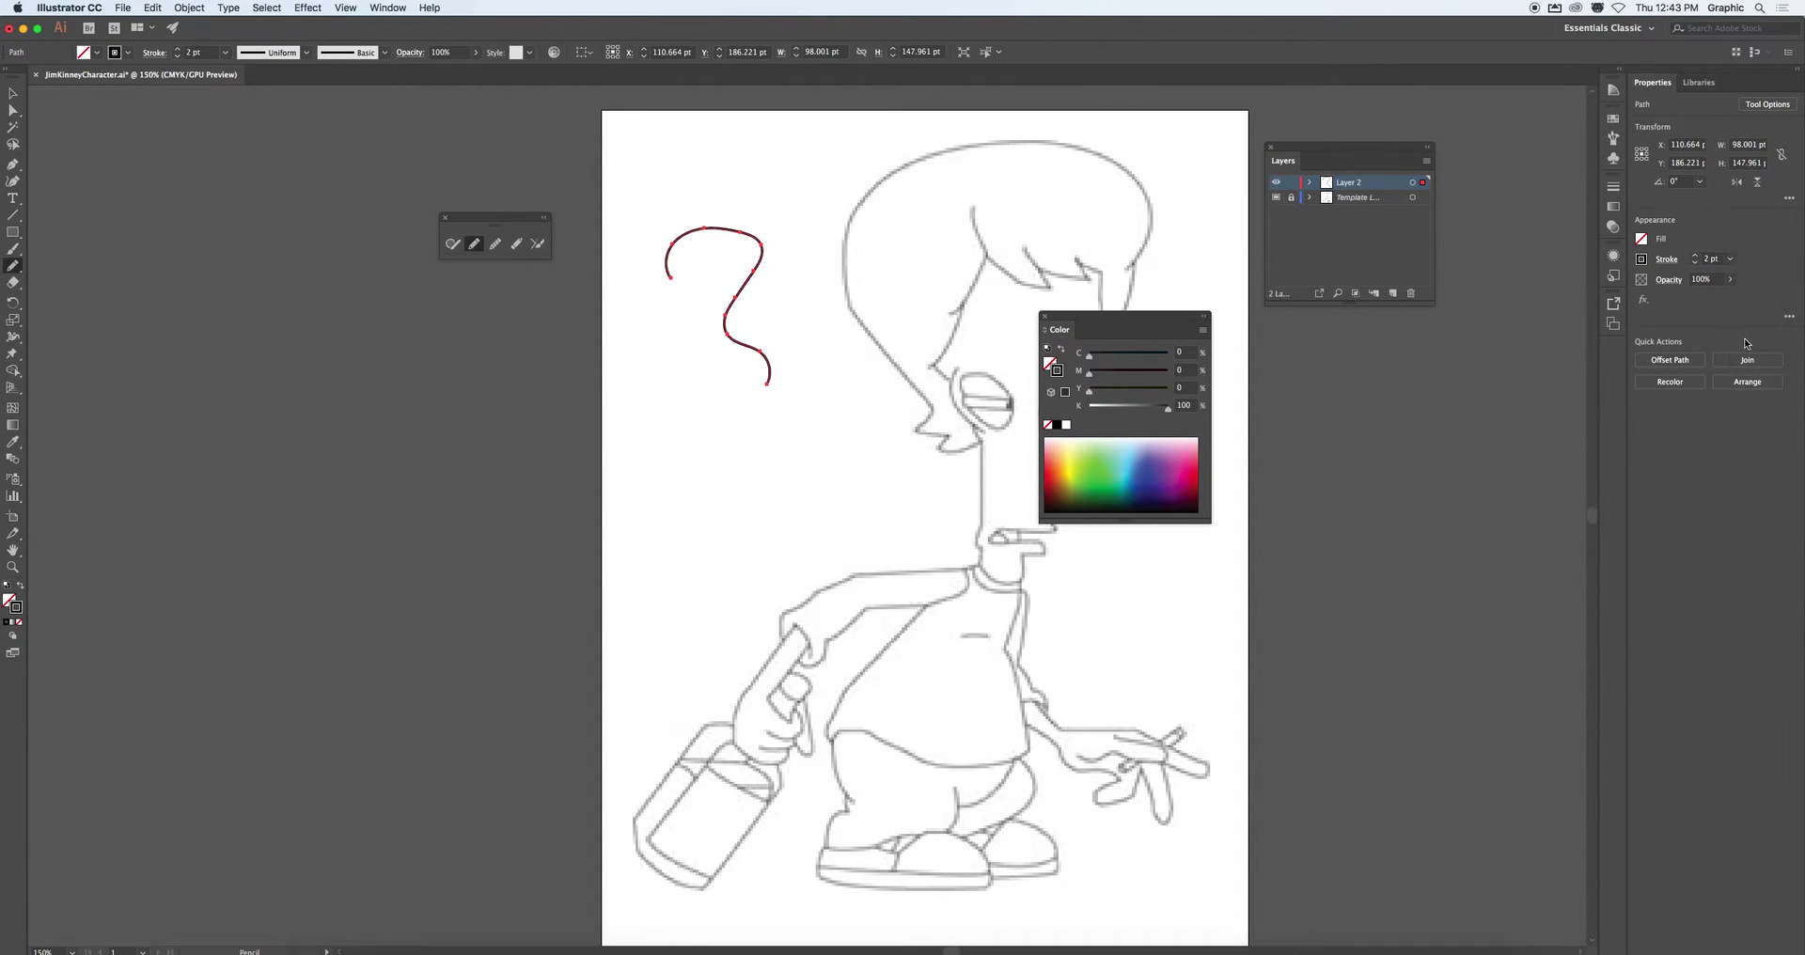
left_click(1730, 258)
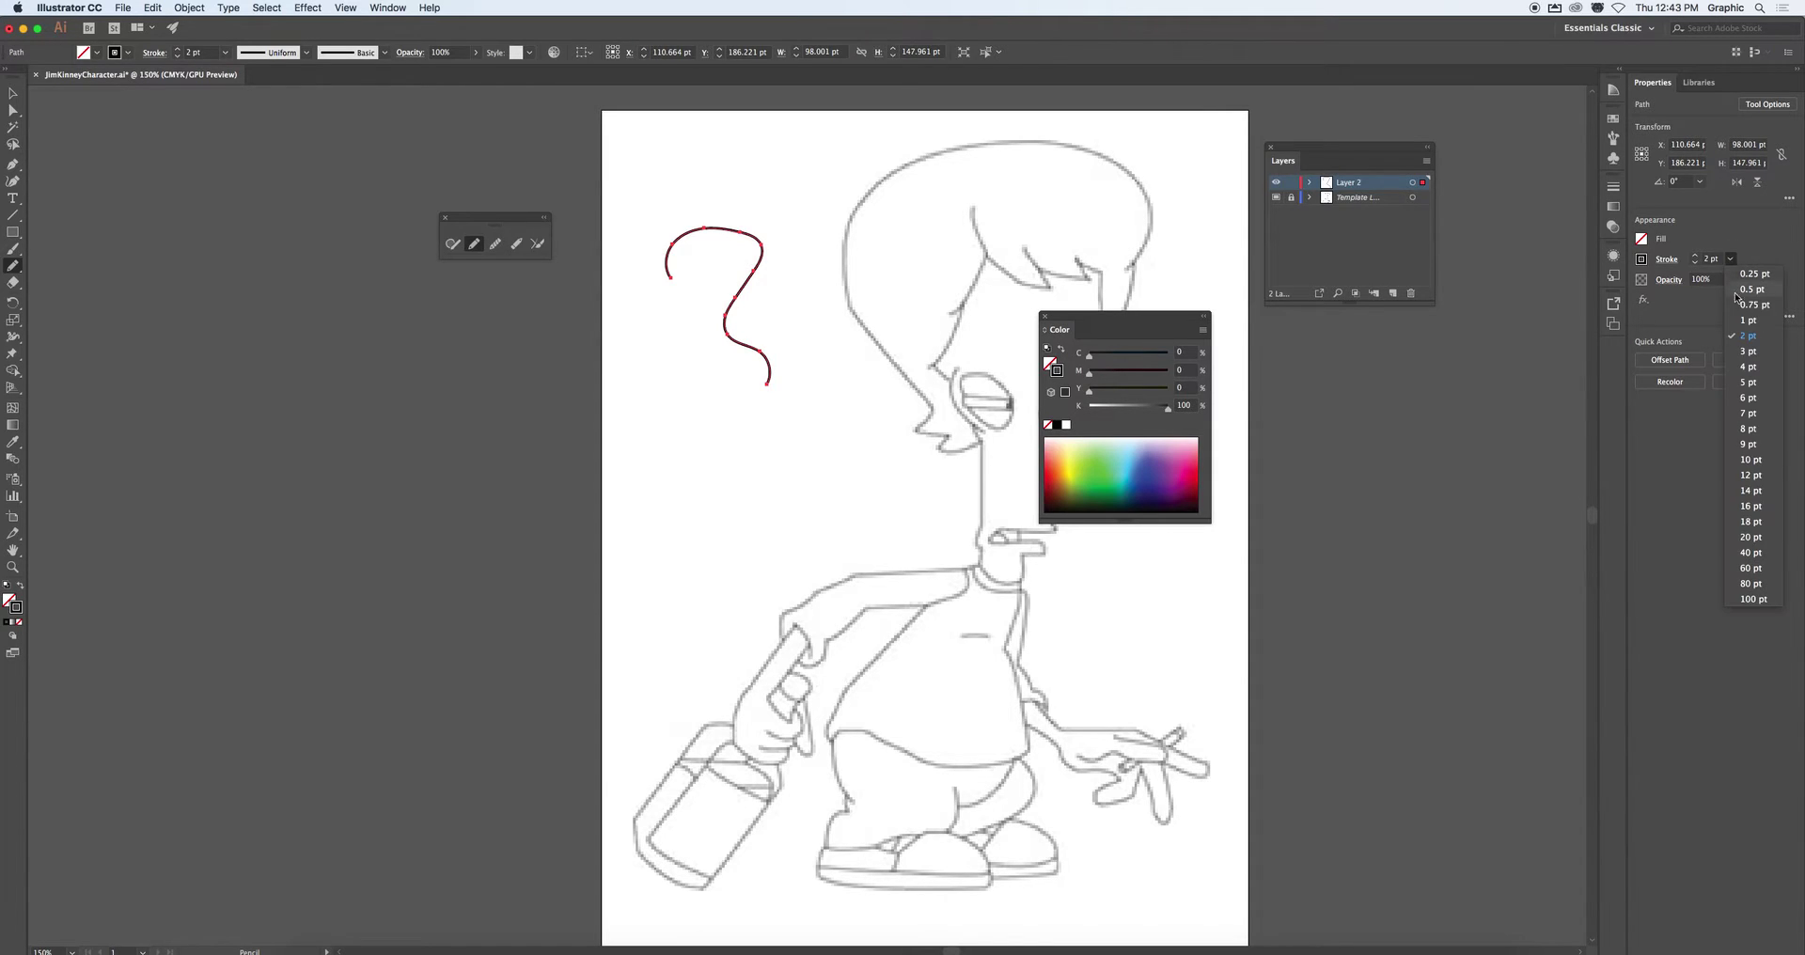
left_click(1746, 356)
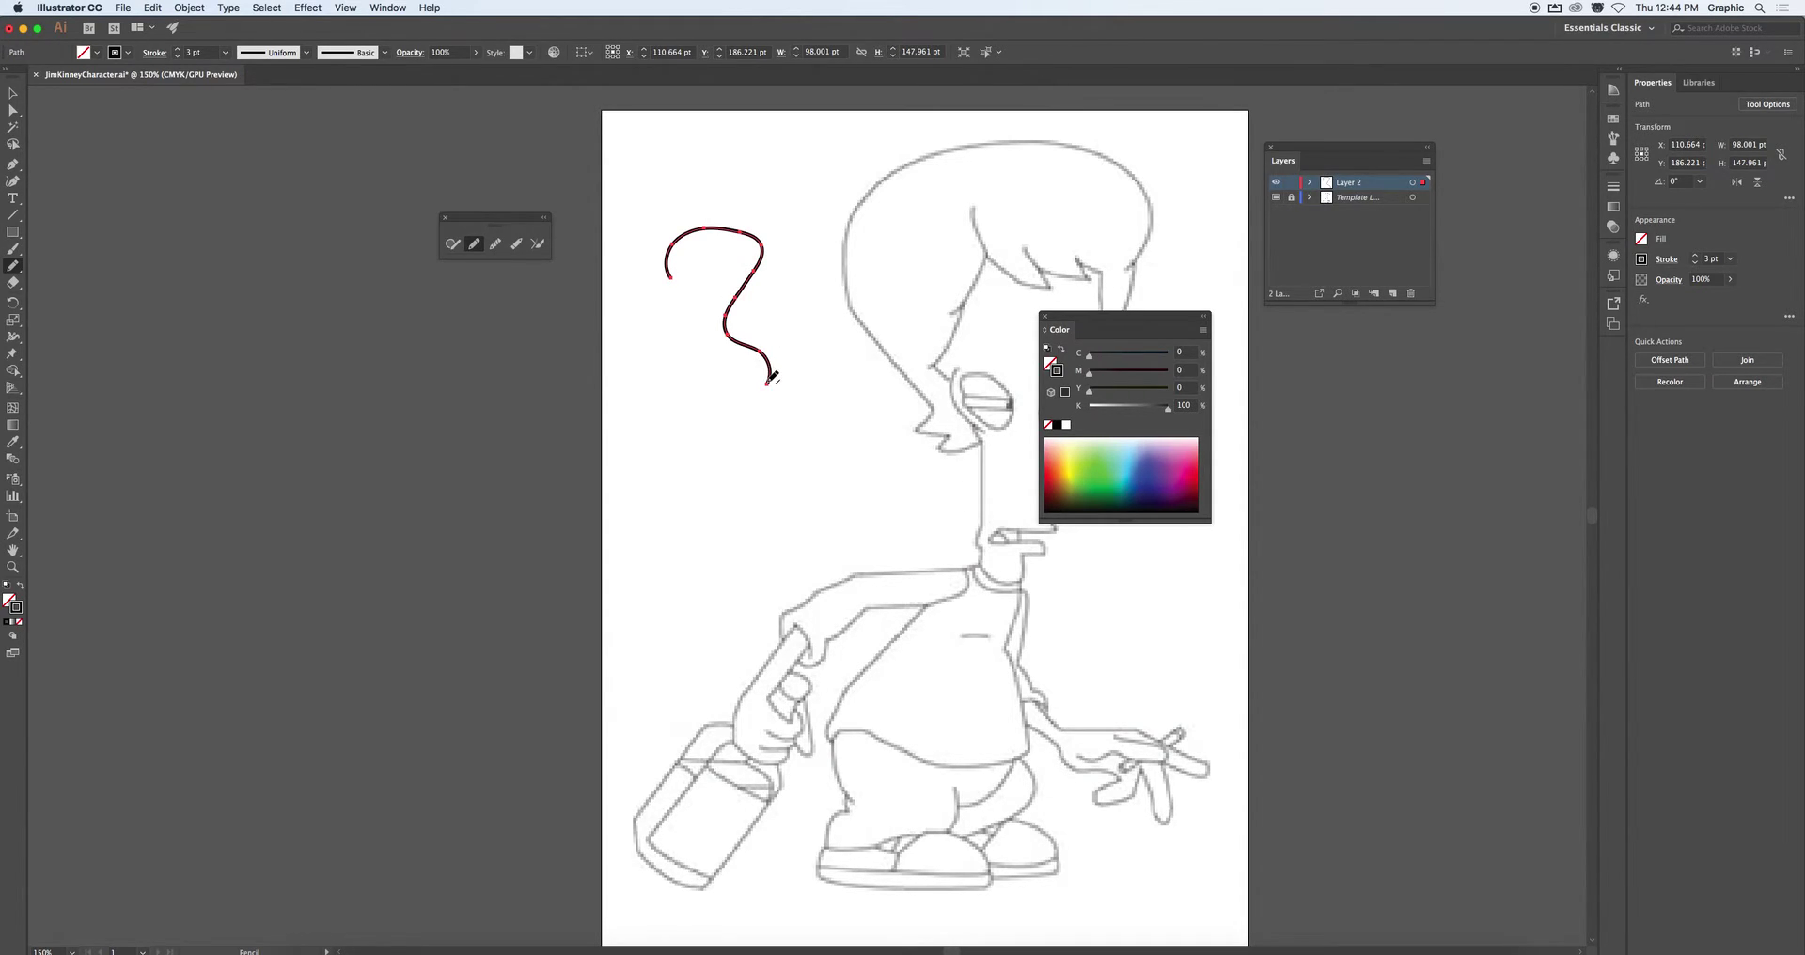
Extend and smooth the wavy test path, delete it, then open Pencil Tool Options
mouse_move(768, 381)
left_mouse_down()
mouse_move(760, 455)
mouse_move(730, 530)
left_mouse_up()
left_click(494, 244)
mouse_move(699, 227)
left_mouse_down()
mouse_move(753, 241)
mouse_move(724, 334)
mouse_move(755, 456)
left_mouse_up()
mouse_move(742, 230)
left_mouse_down()
mouse_move(742, 363)
mouse_move(761, 353)
left_mouse_up()
left_click_drag(749, 243, 745, 354)
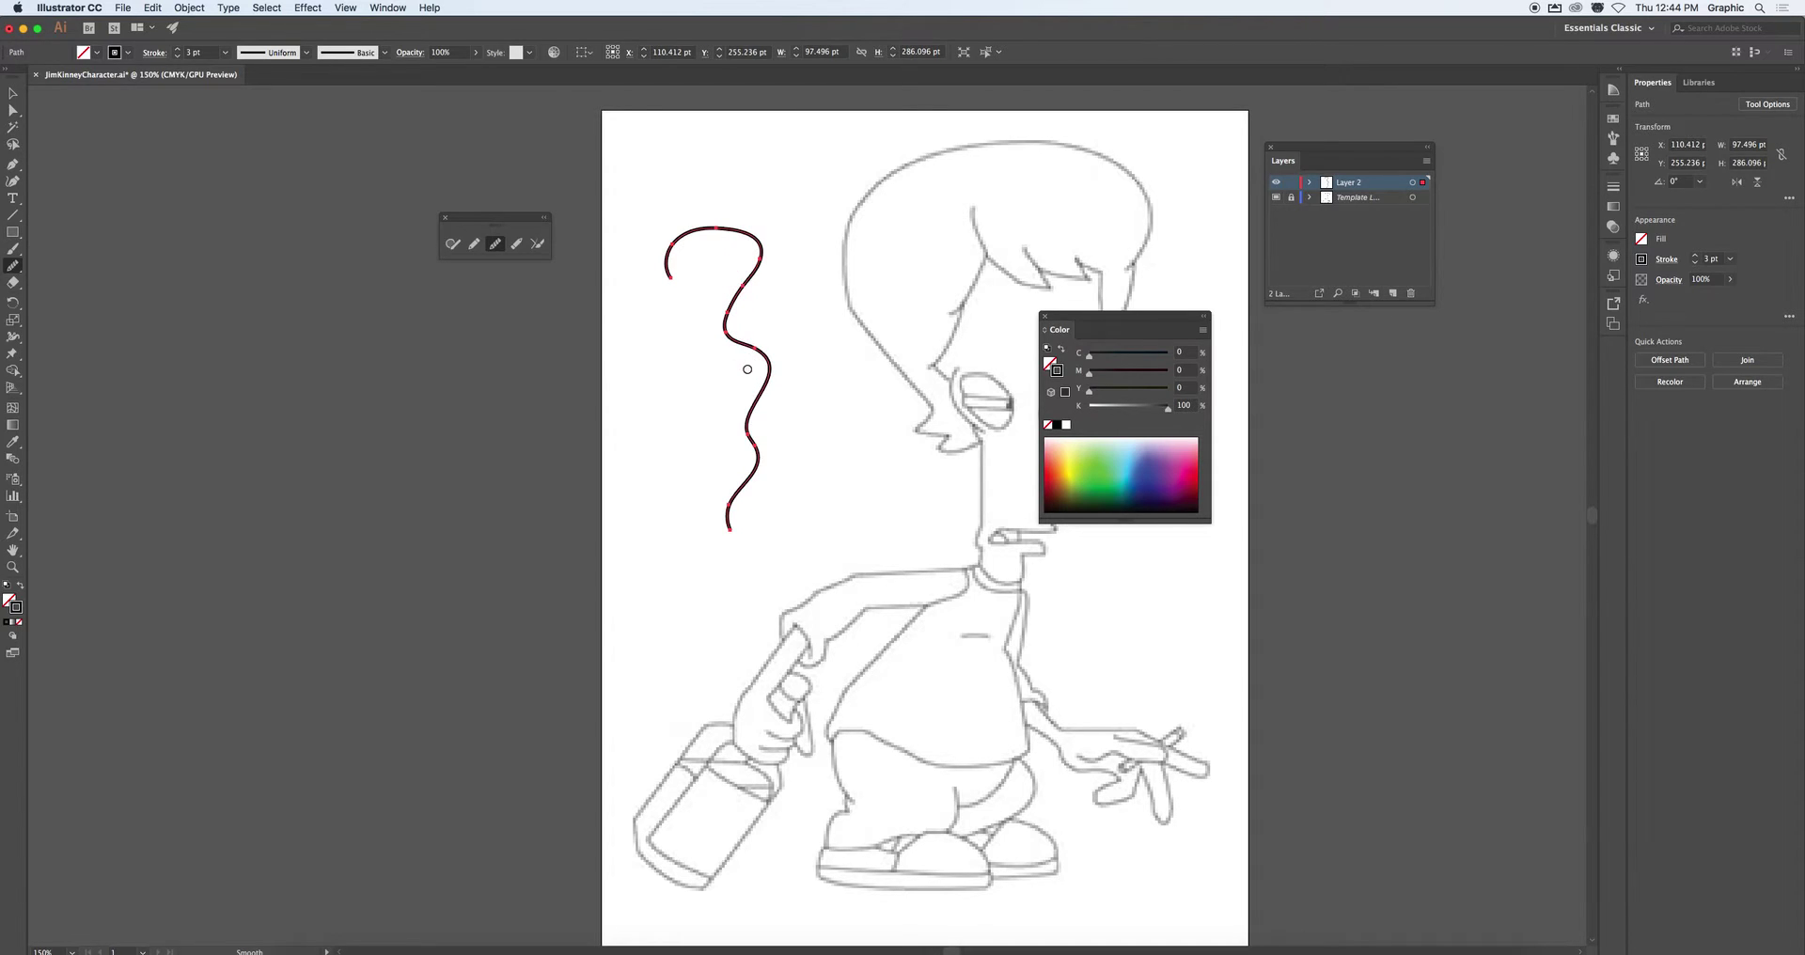
mouse_move(748, 234)
left_mouse_down()
mouse_move(740, 335)
mouse_move(755, 425)
left_mouse_up()
left_click_drag(753, 271, 749, 423)
mouse_move(721, 315)
left_mouse_down()
mouse_move(771, 404)
mouse_move(790, 347)
left_mouse_up()
key("Delete")
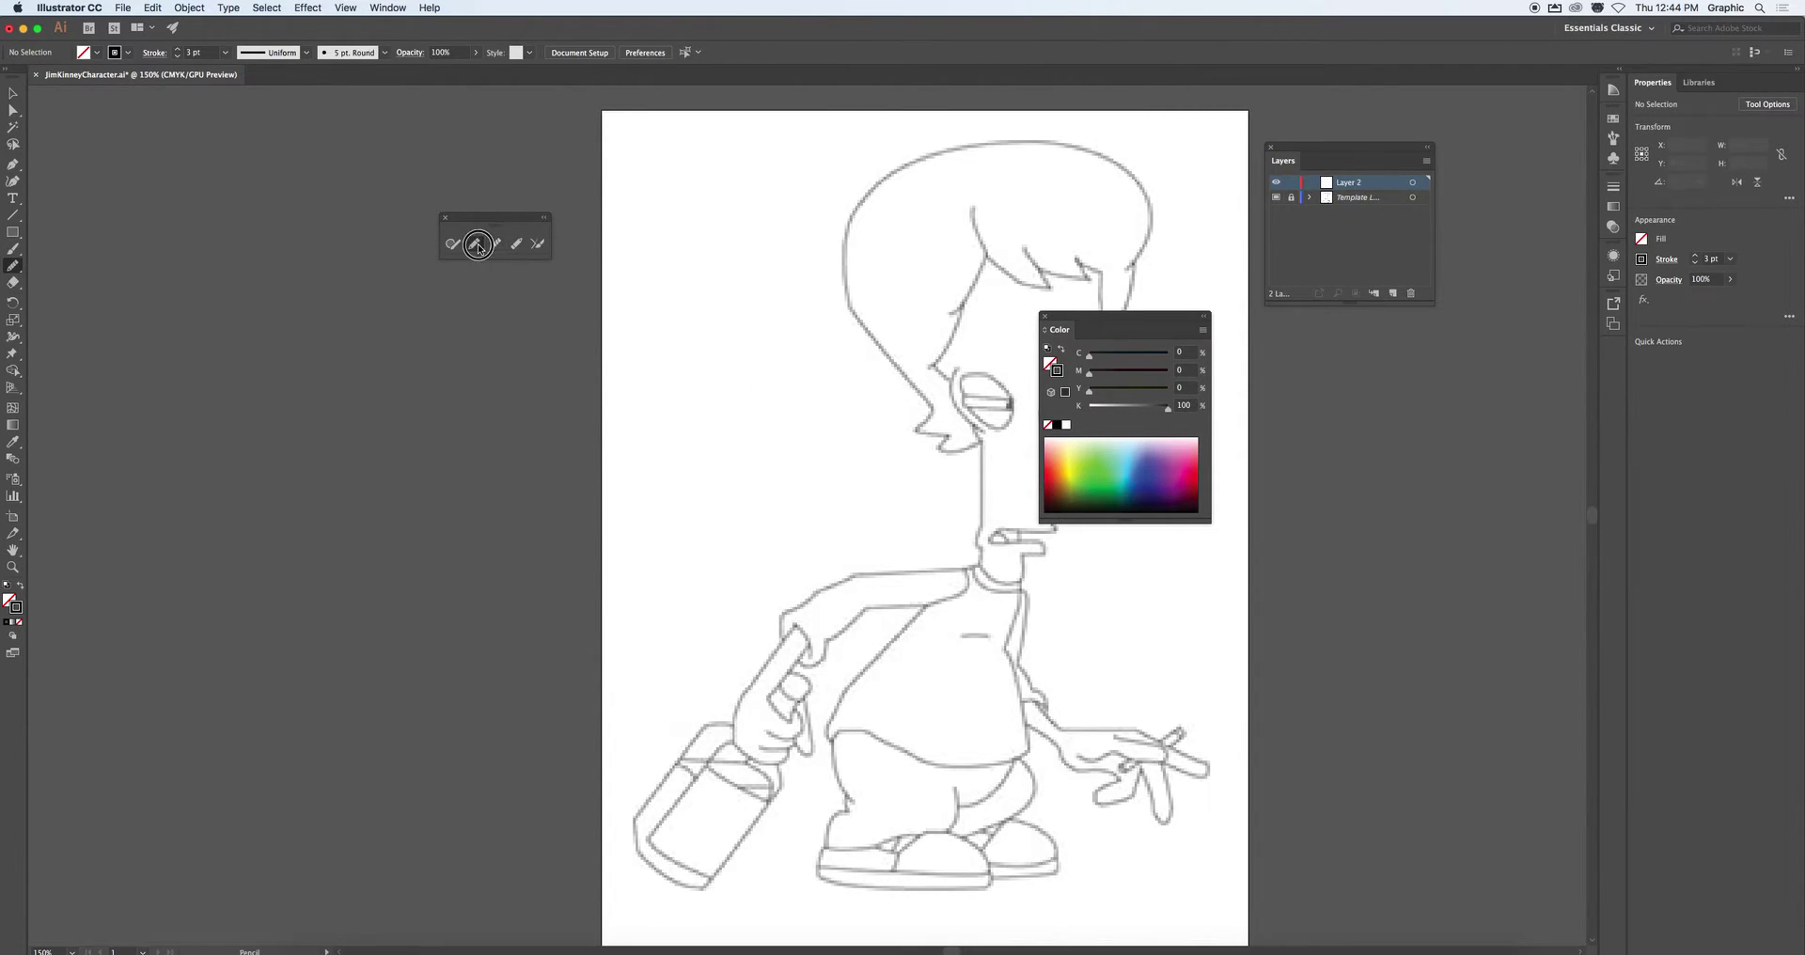
double_click(474, 244)
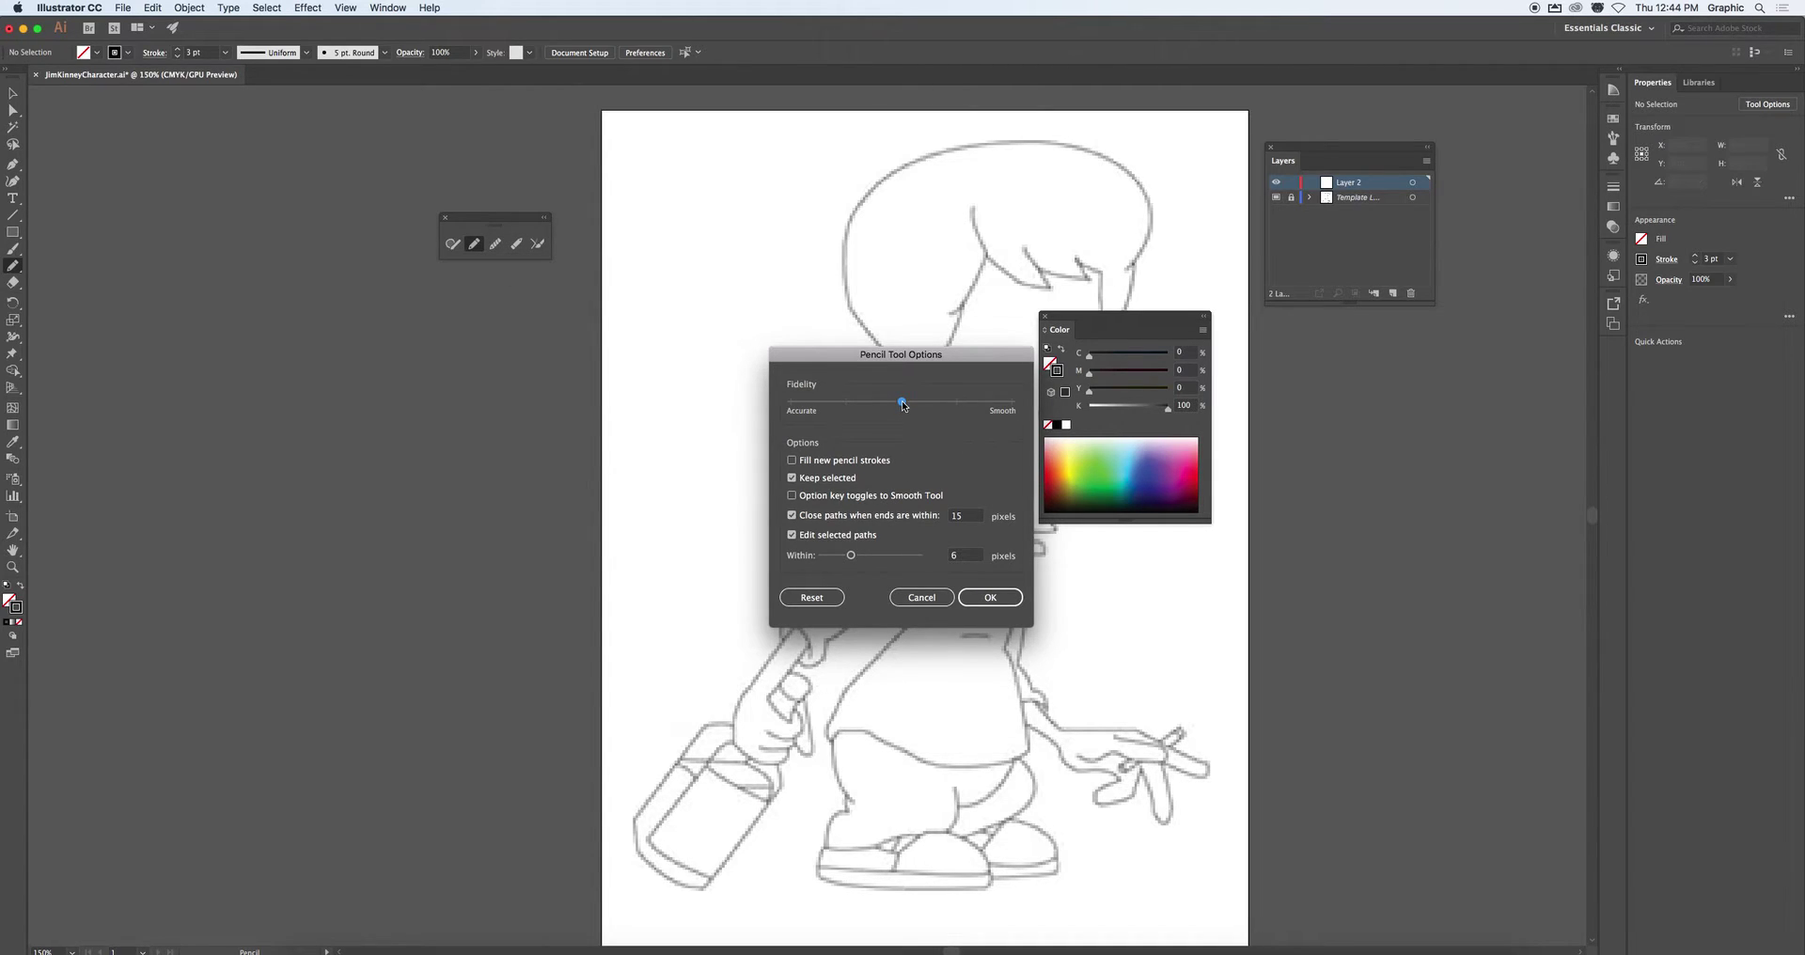
Try a pencil fidelity near Accurate with a test stroke, then undo it
left_click_drag(901, 401, 837, 409)
left_click(990, 597)
mouse_move(705, 389)
left_mouse_down()
mouse_move(729, 371)
mouse_move(851, 373)
left_mouse_up()
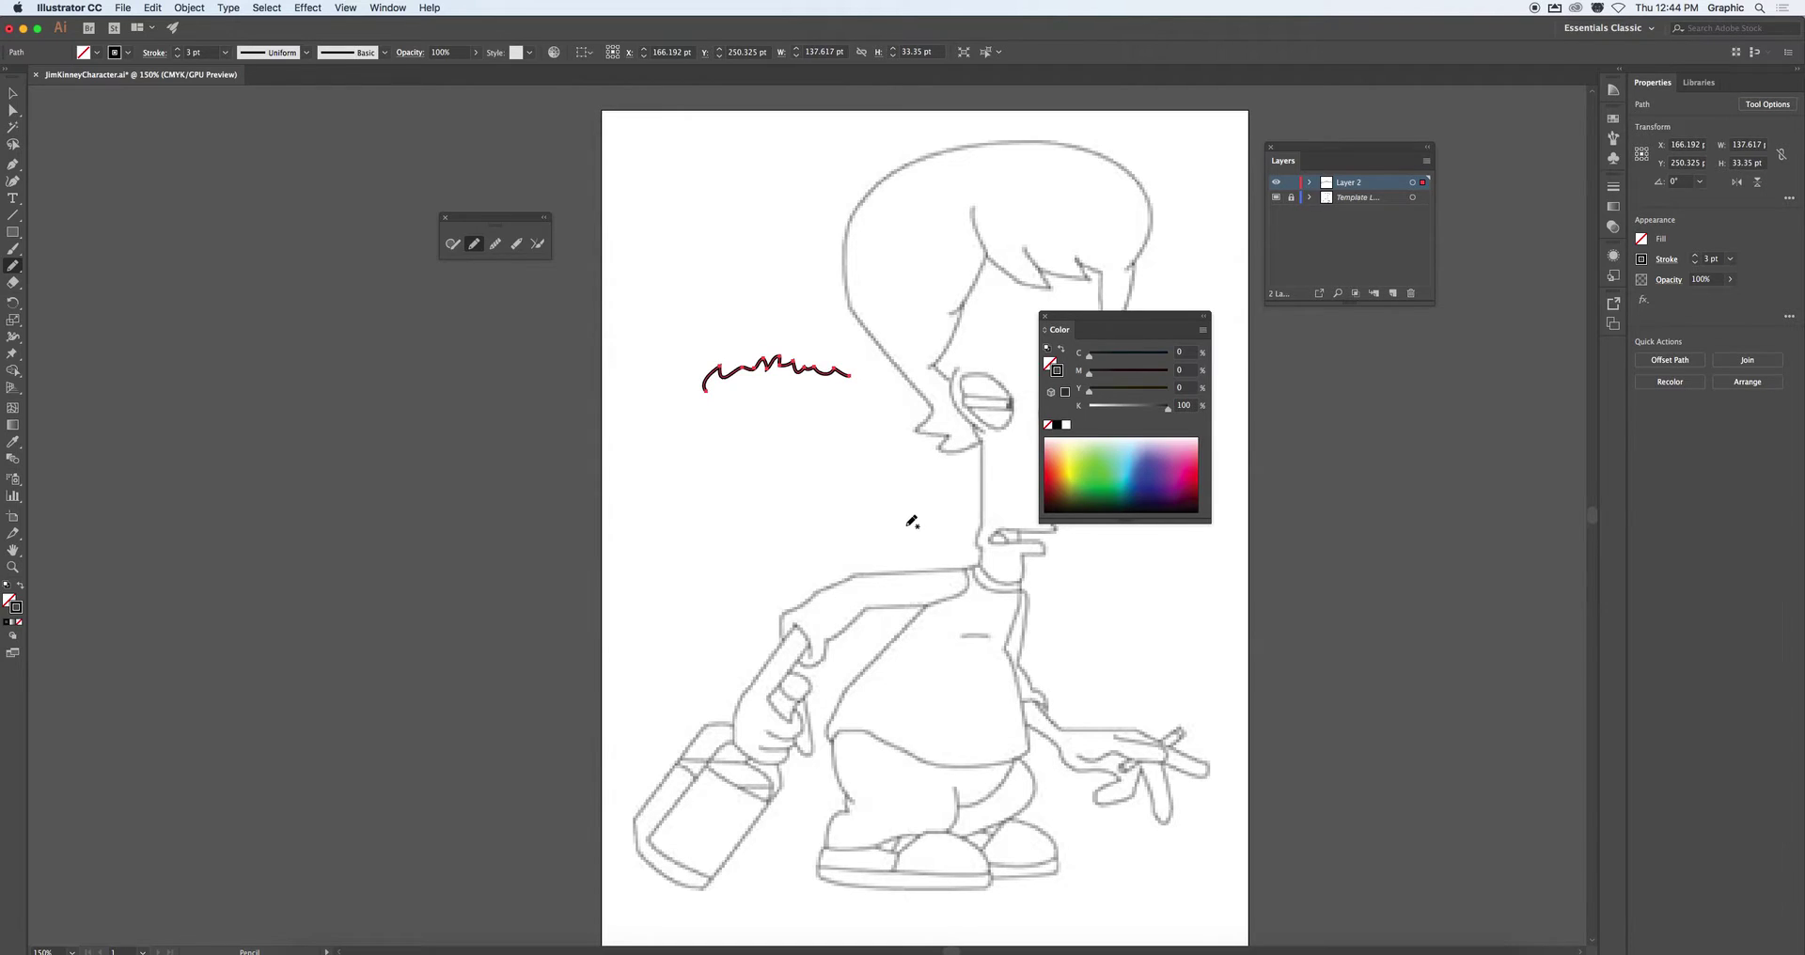
key("super+z")
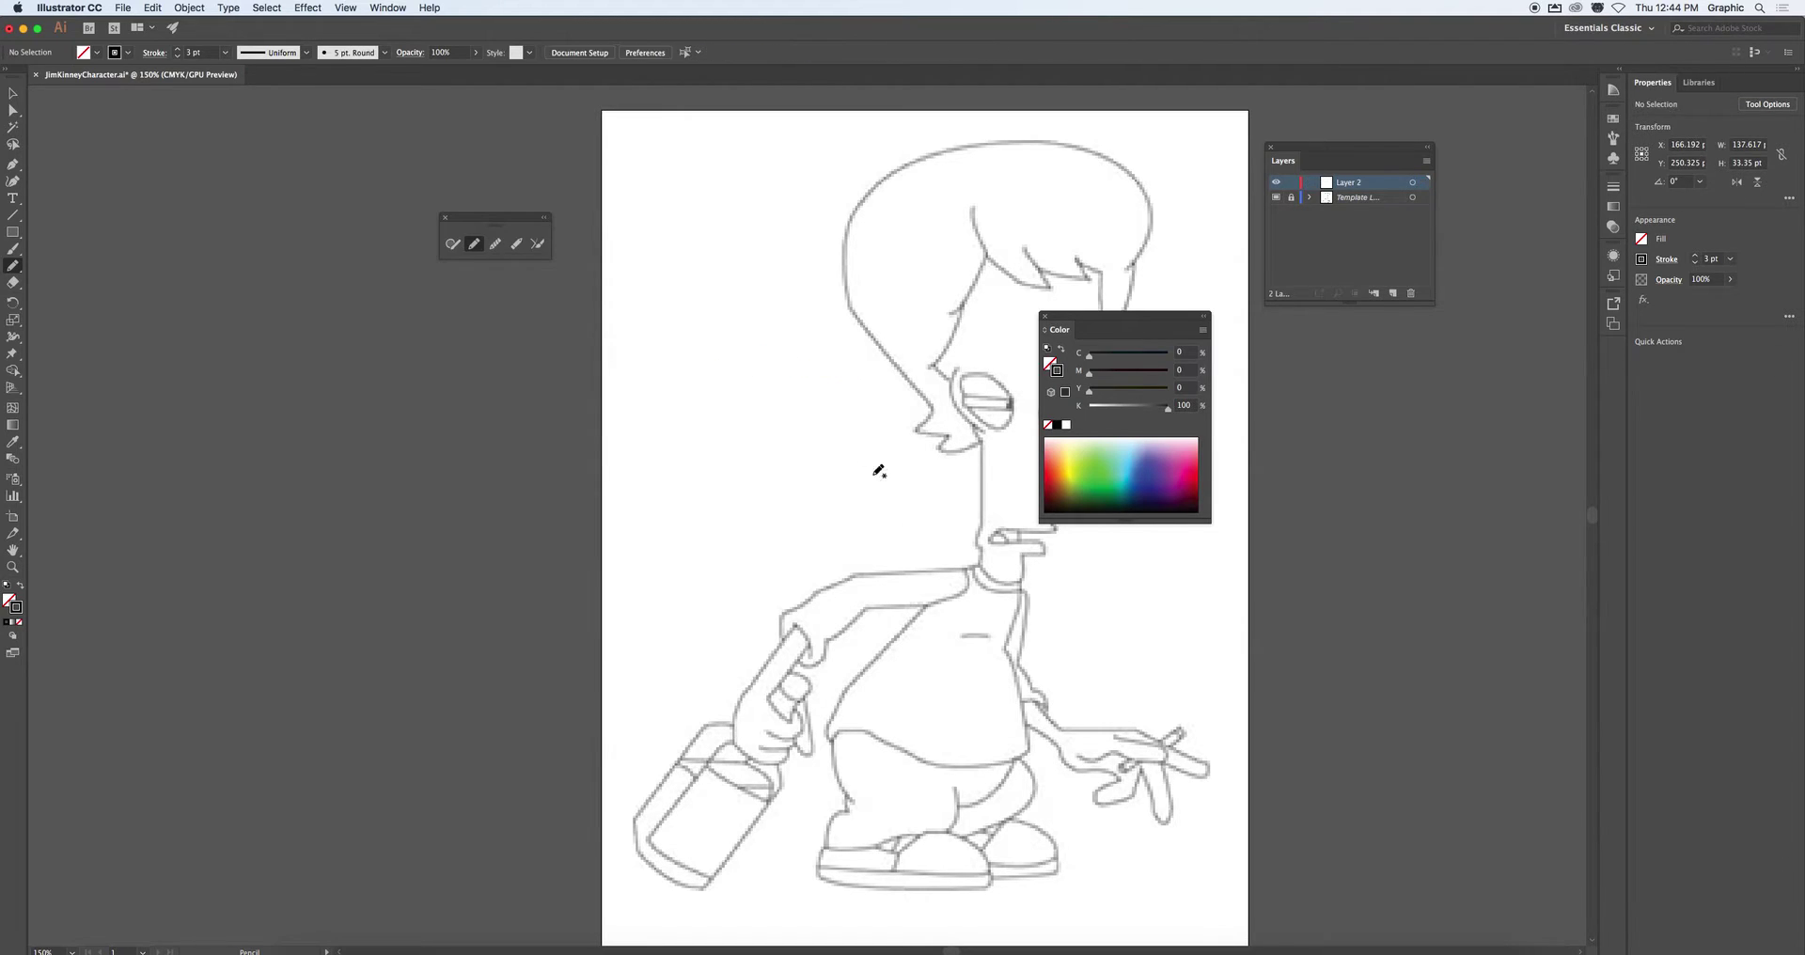
Set pencil fidelity to the Smooth extreme and draw and undo two test strokes
double_click(474, 243)
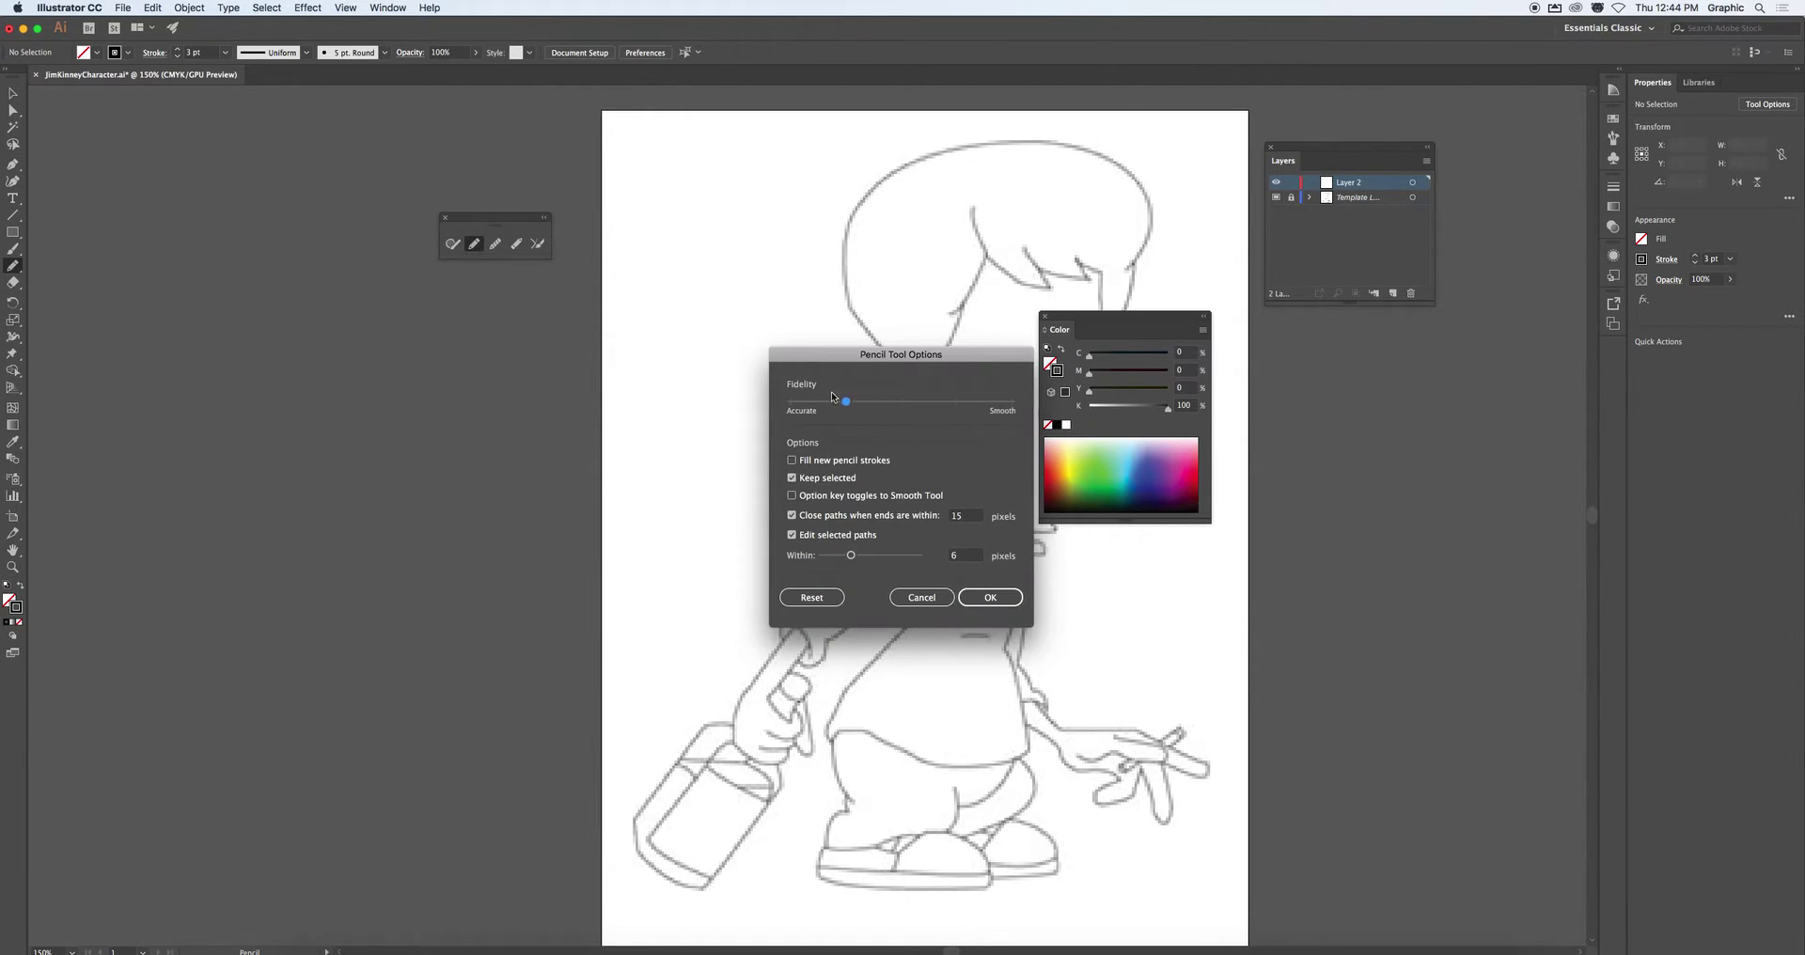
left_click_drag(847, 403, 1004, 402)
left_click(990, 597)
left_click_drag(714, 408, 866, 390)
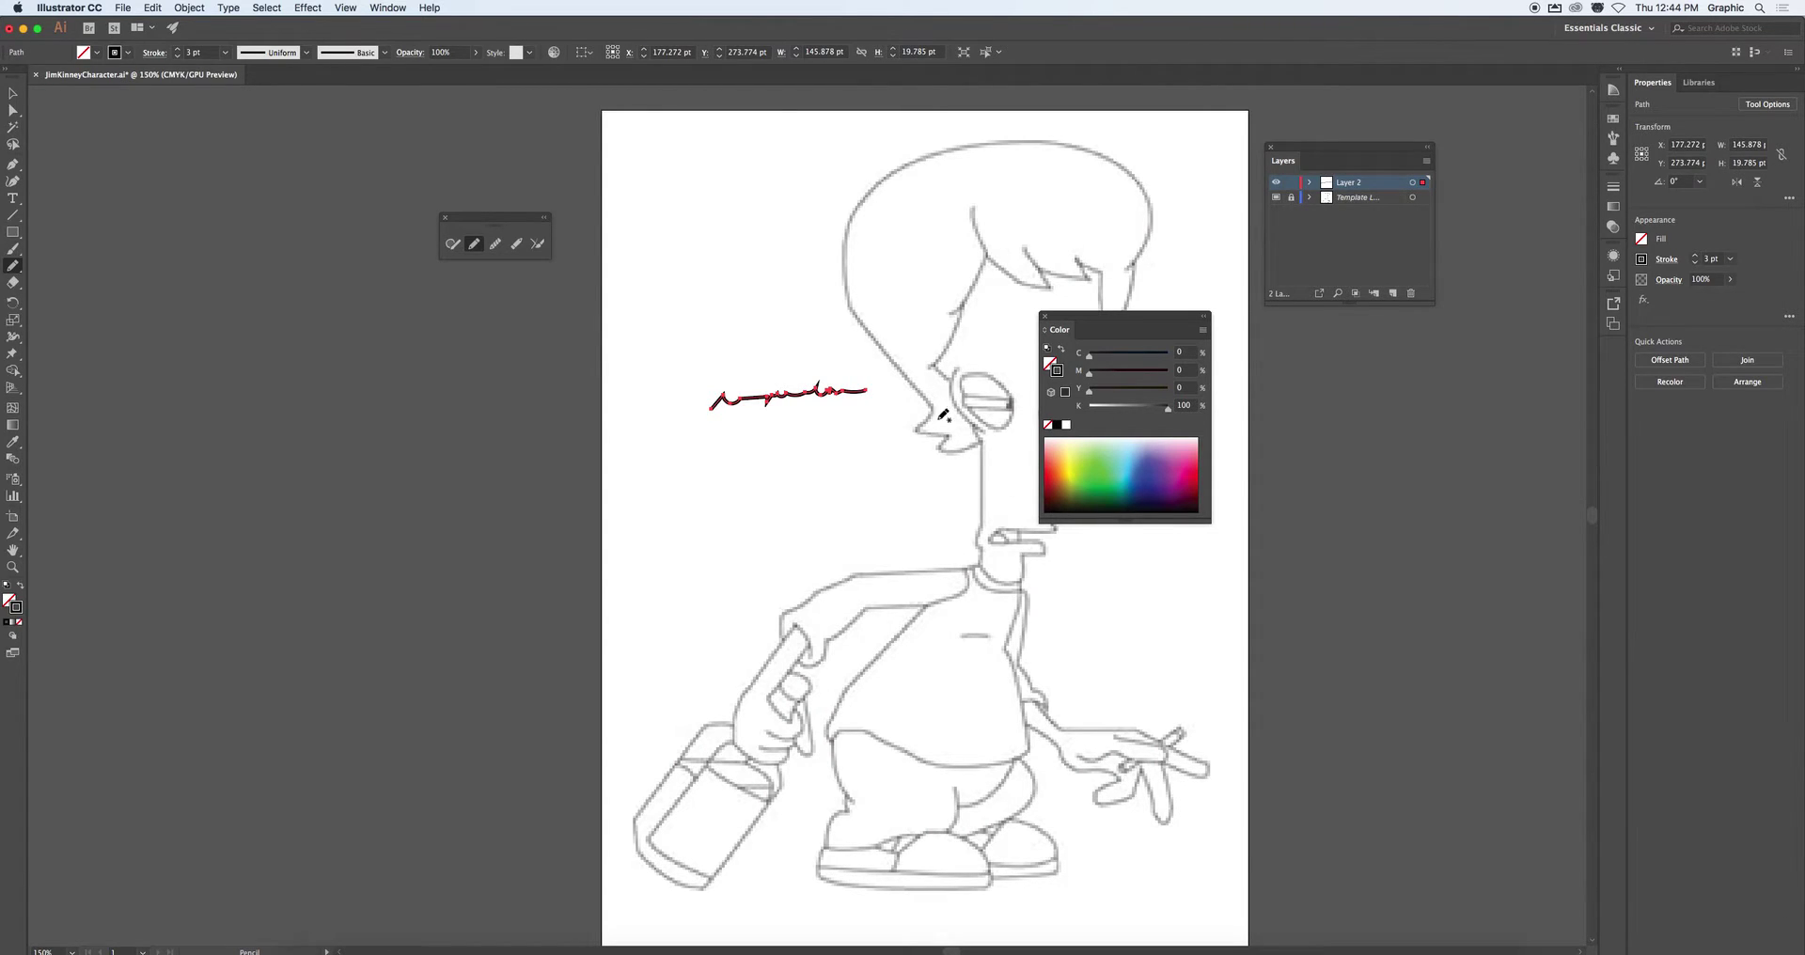
key("super+z")
left_click_drag(703, 389, 896, 380)
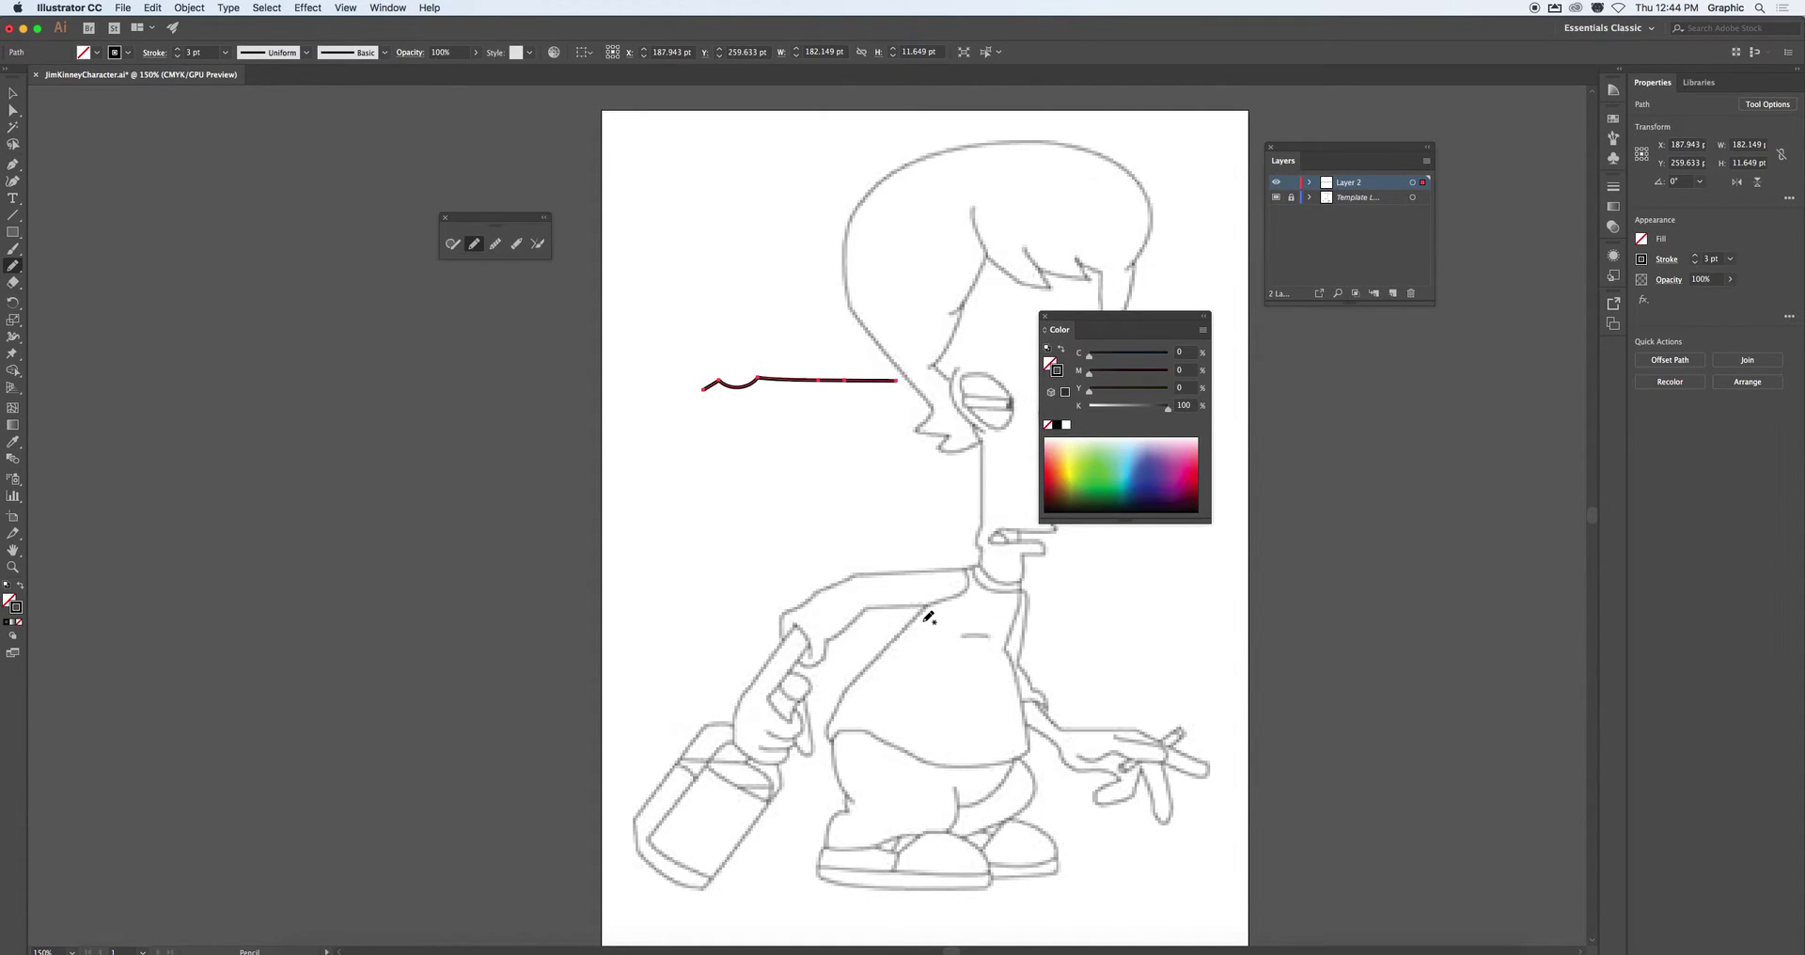
key("super+z")
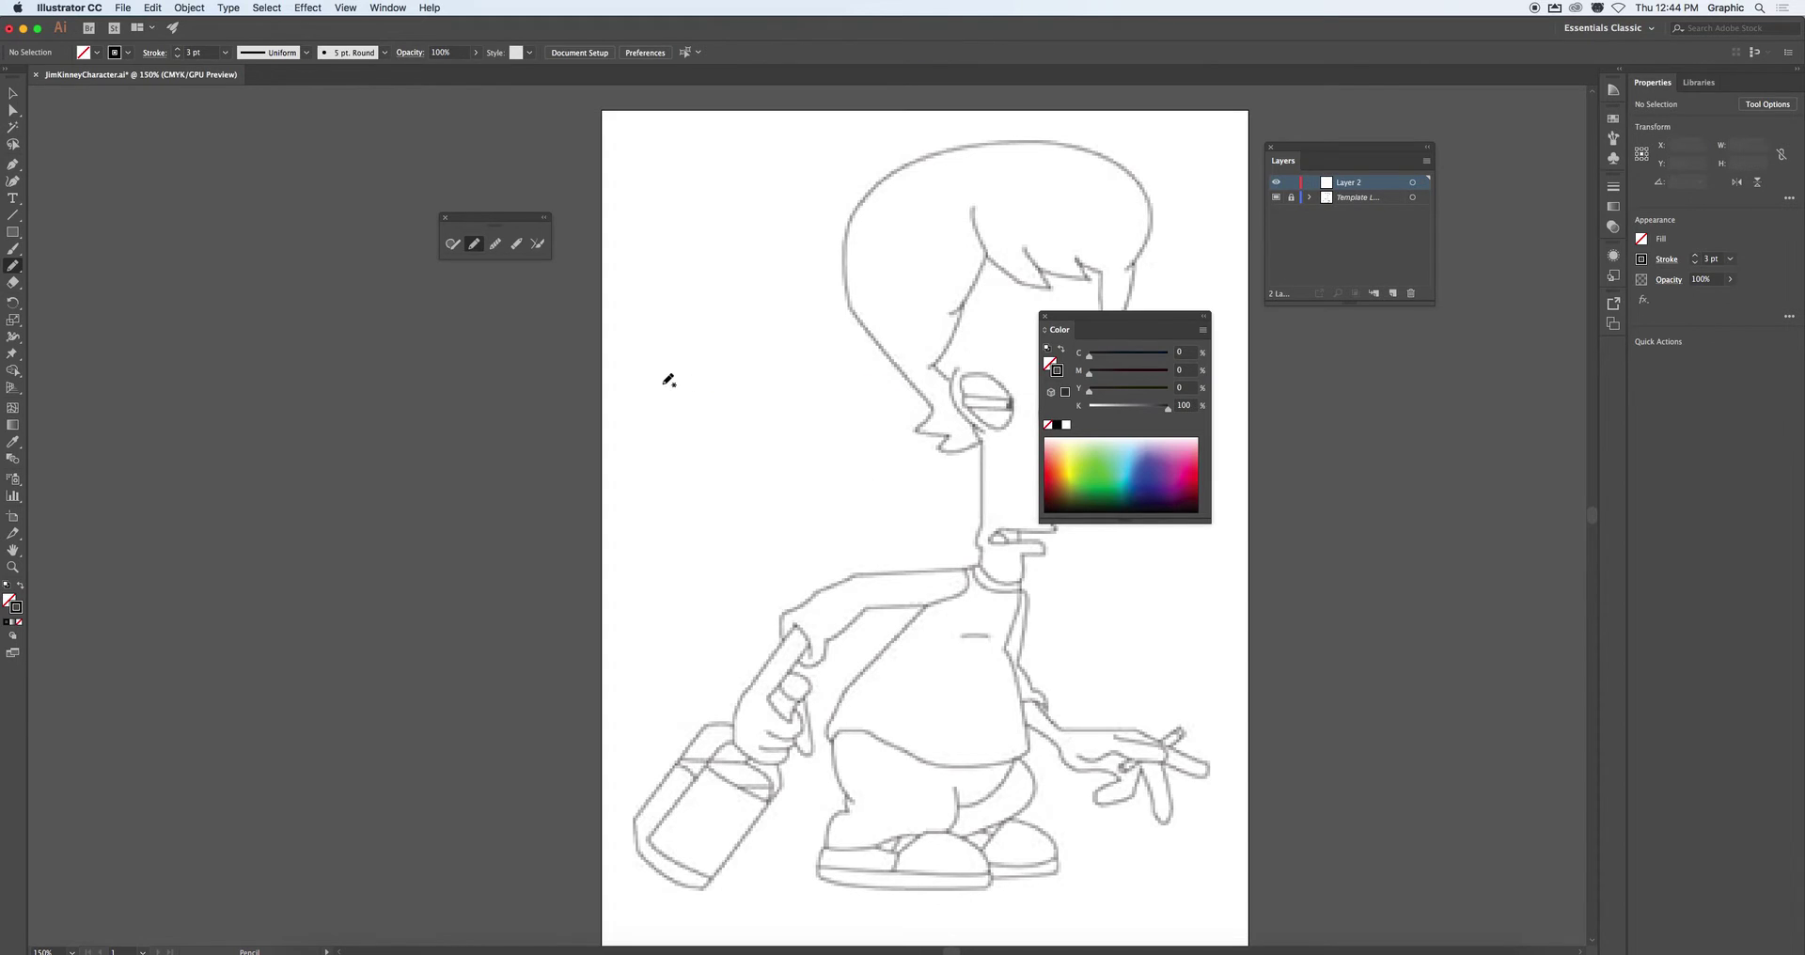
Set pencil fidelity close to Accurate and move the Color panel right, off the face
double_click(474, 246)
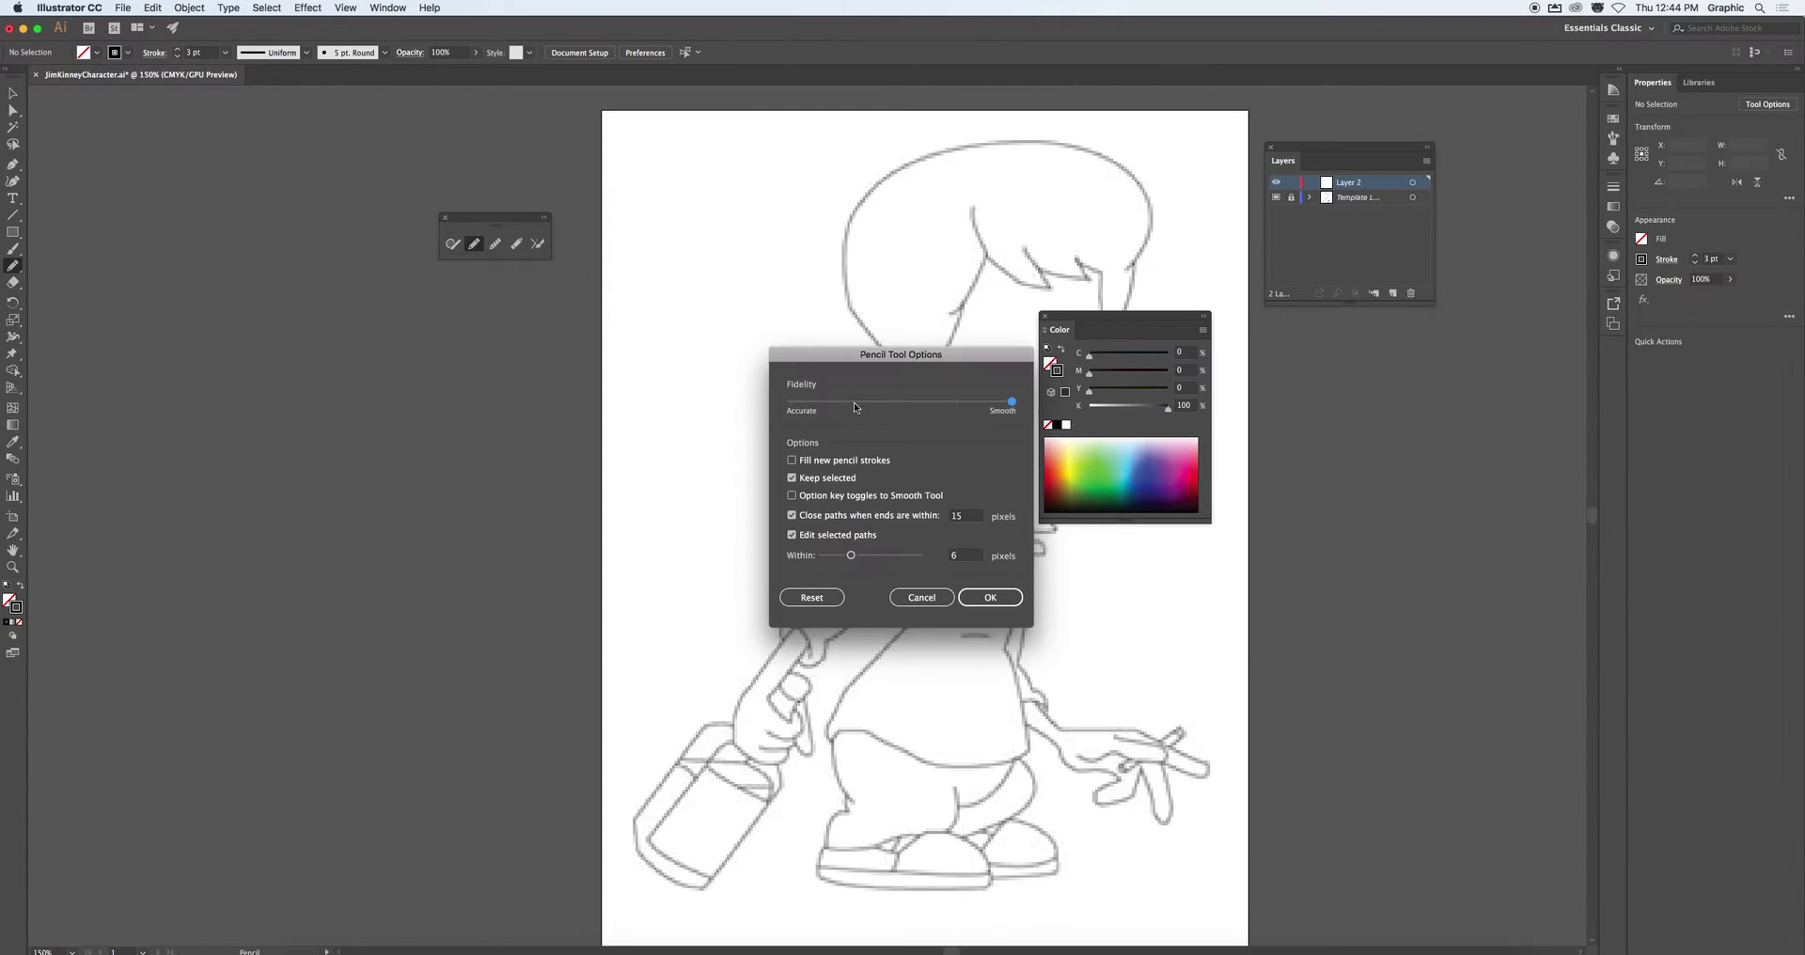
left_click_drag(1004, 399, 863, 407)
left_click(991, 597)
left_click_drag(1117, 323, 1272, 355)
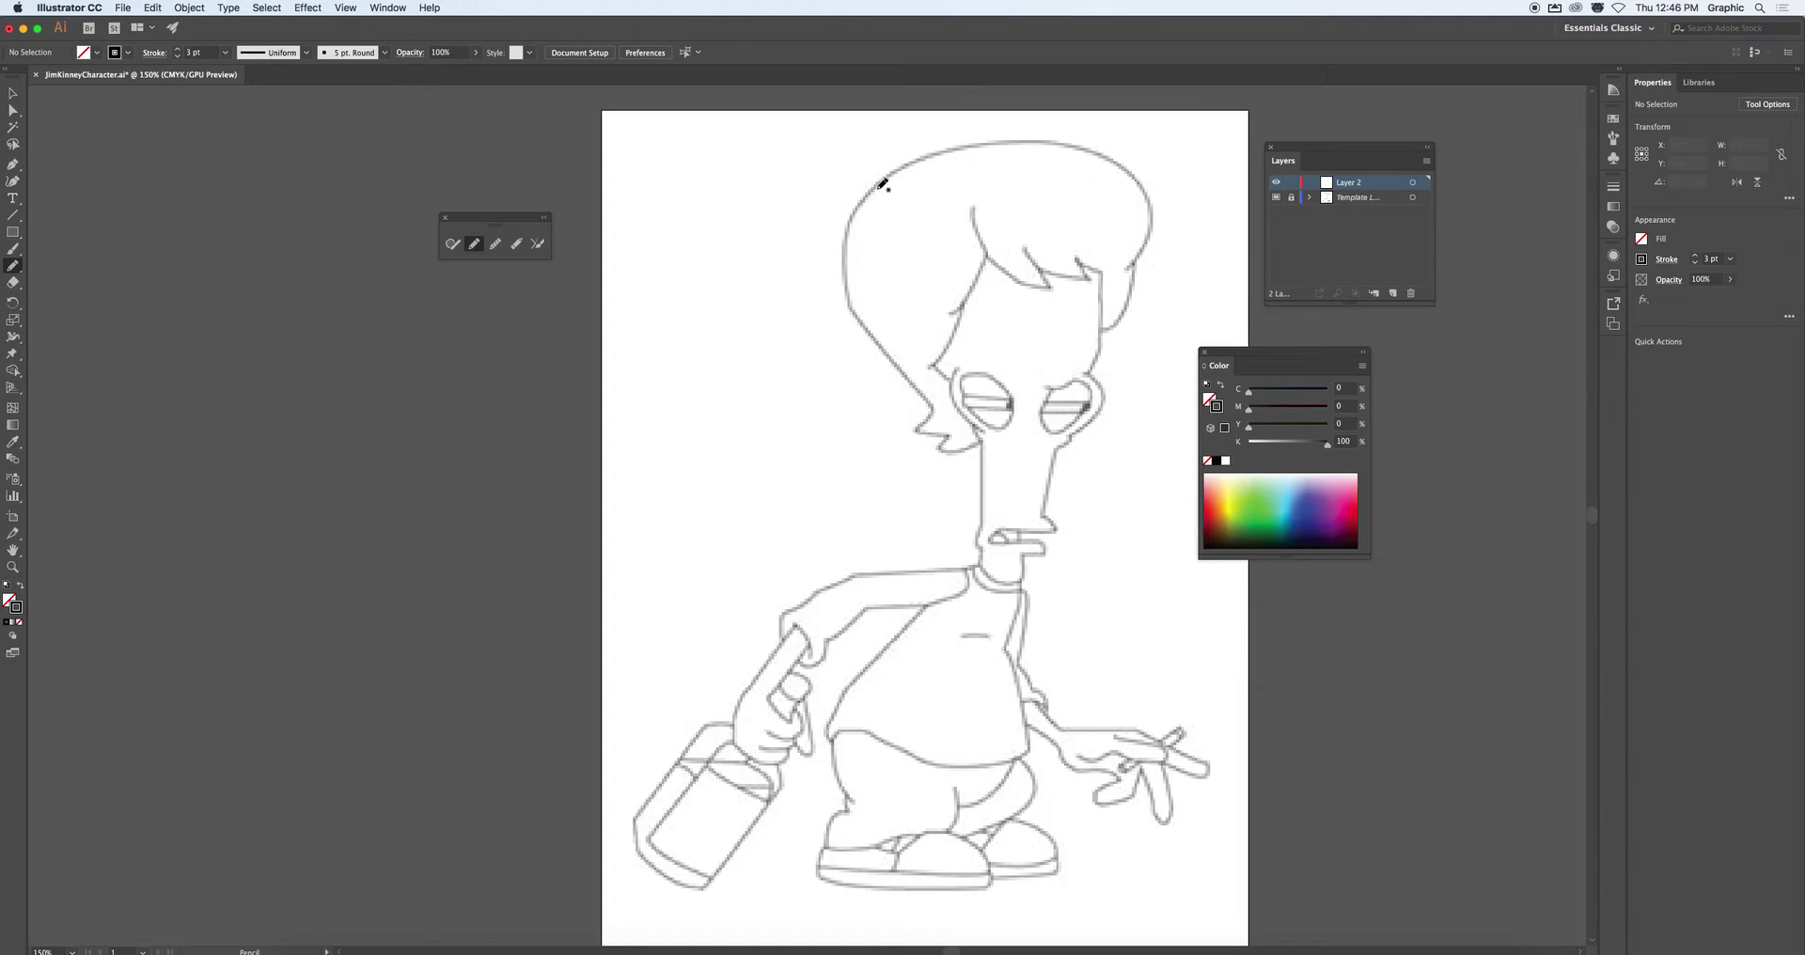
Pencil-trace the top and right curve of the hair, undoing the extra extension
mouse_move(876, 188)
left_mouse_down()
mouse_move(931, 154)
mouse_move(1066, 144)
left_mouse_up()
mouse_move(1108, 158)
left_mouse_down()
mouse_move(1152, 209)
mouse_move(1116, 274)
left_mouse_up()
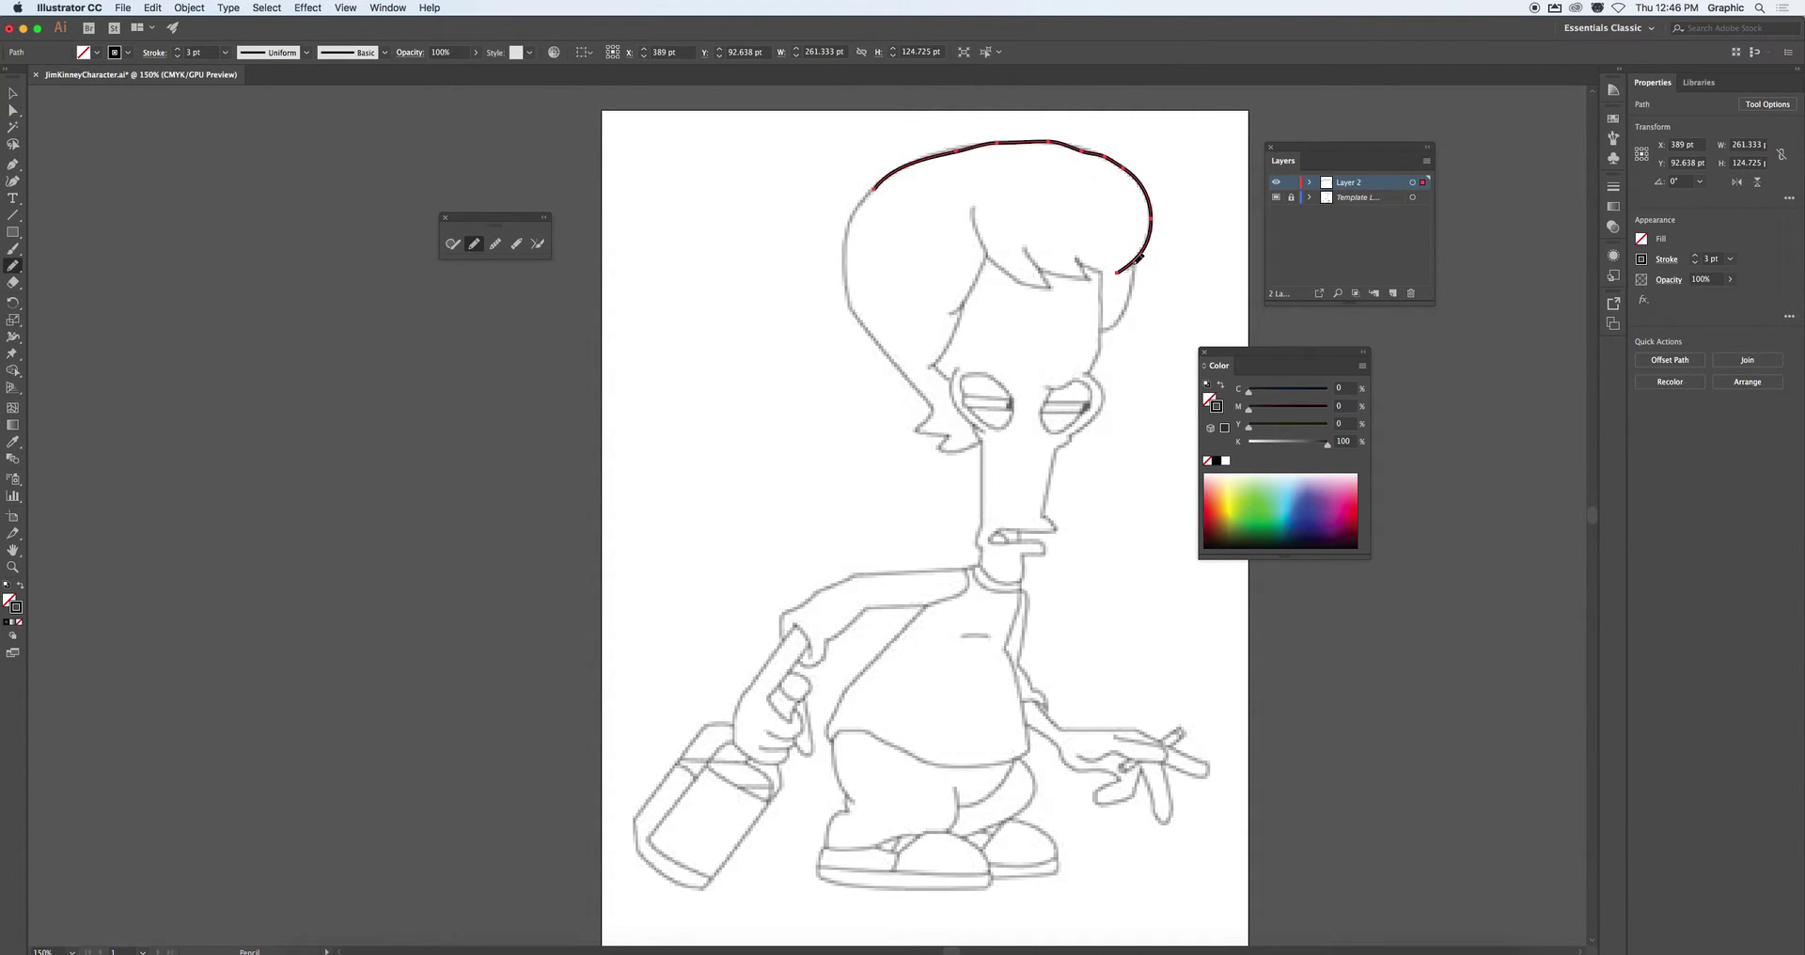
left_click_drag(1130, 292, 1104, 328)
key("super+z")
Select the hair path with the Selection tool and bring up its stroke settings
key("v")
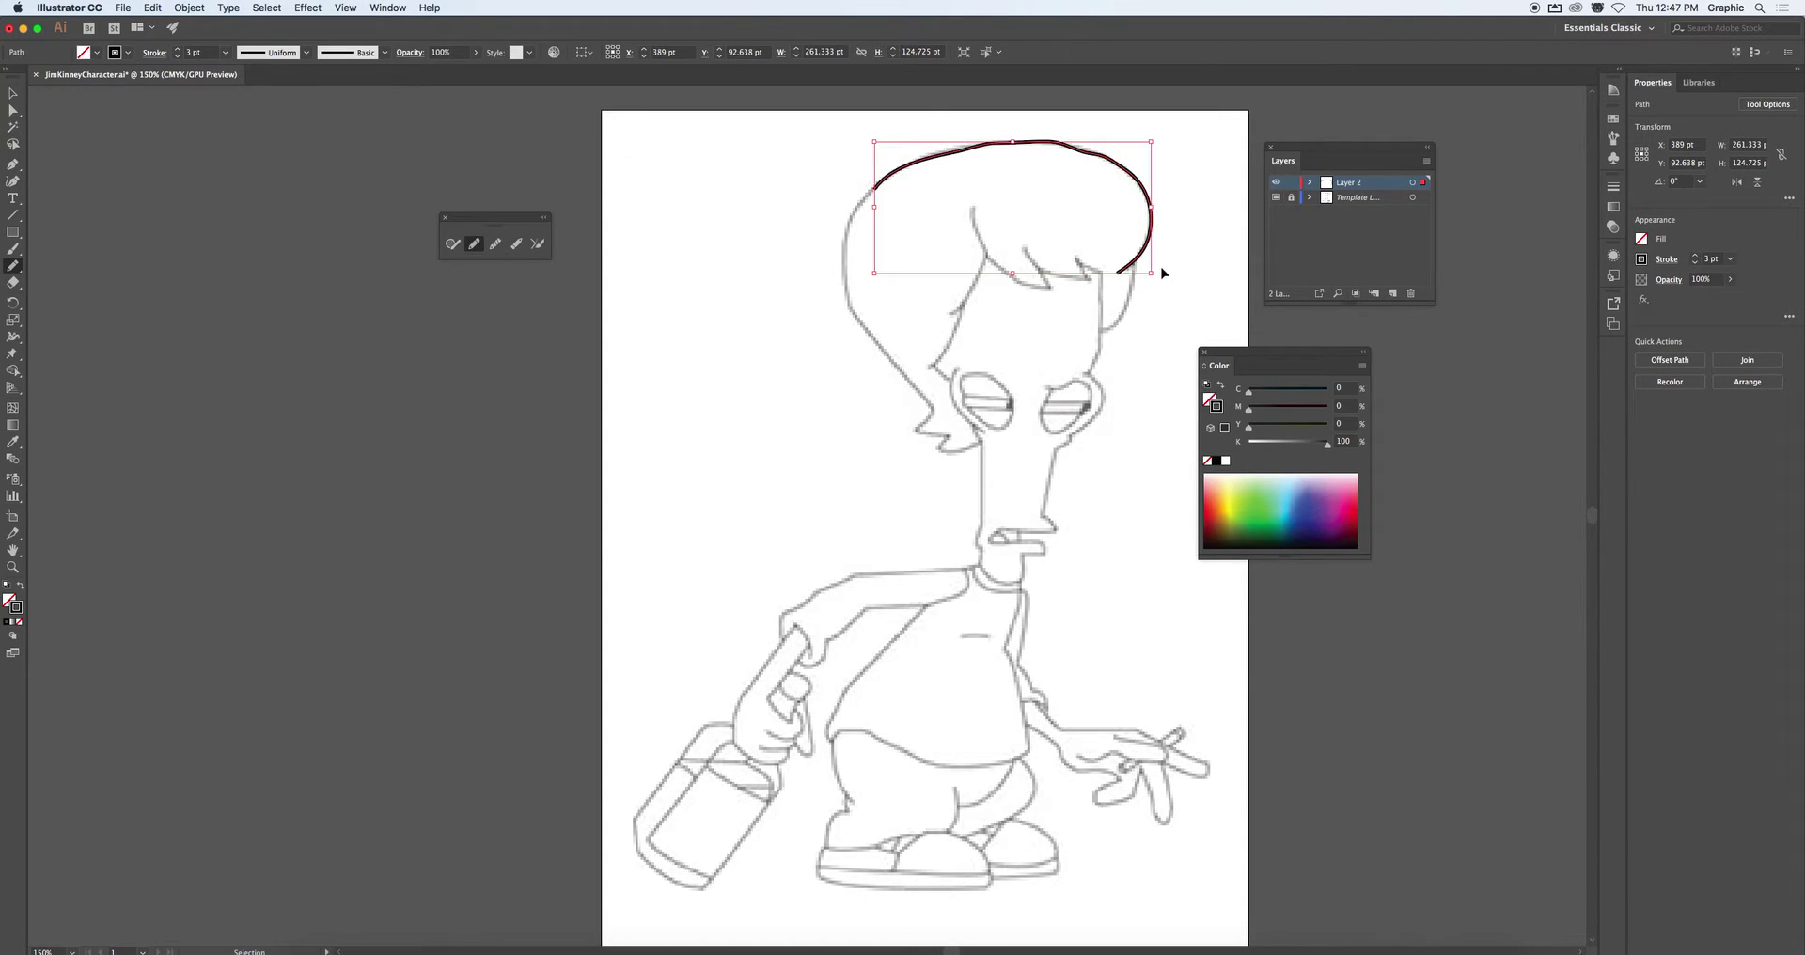
left_click(1173, 264)
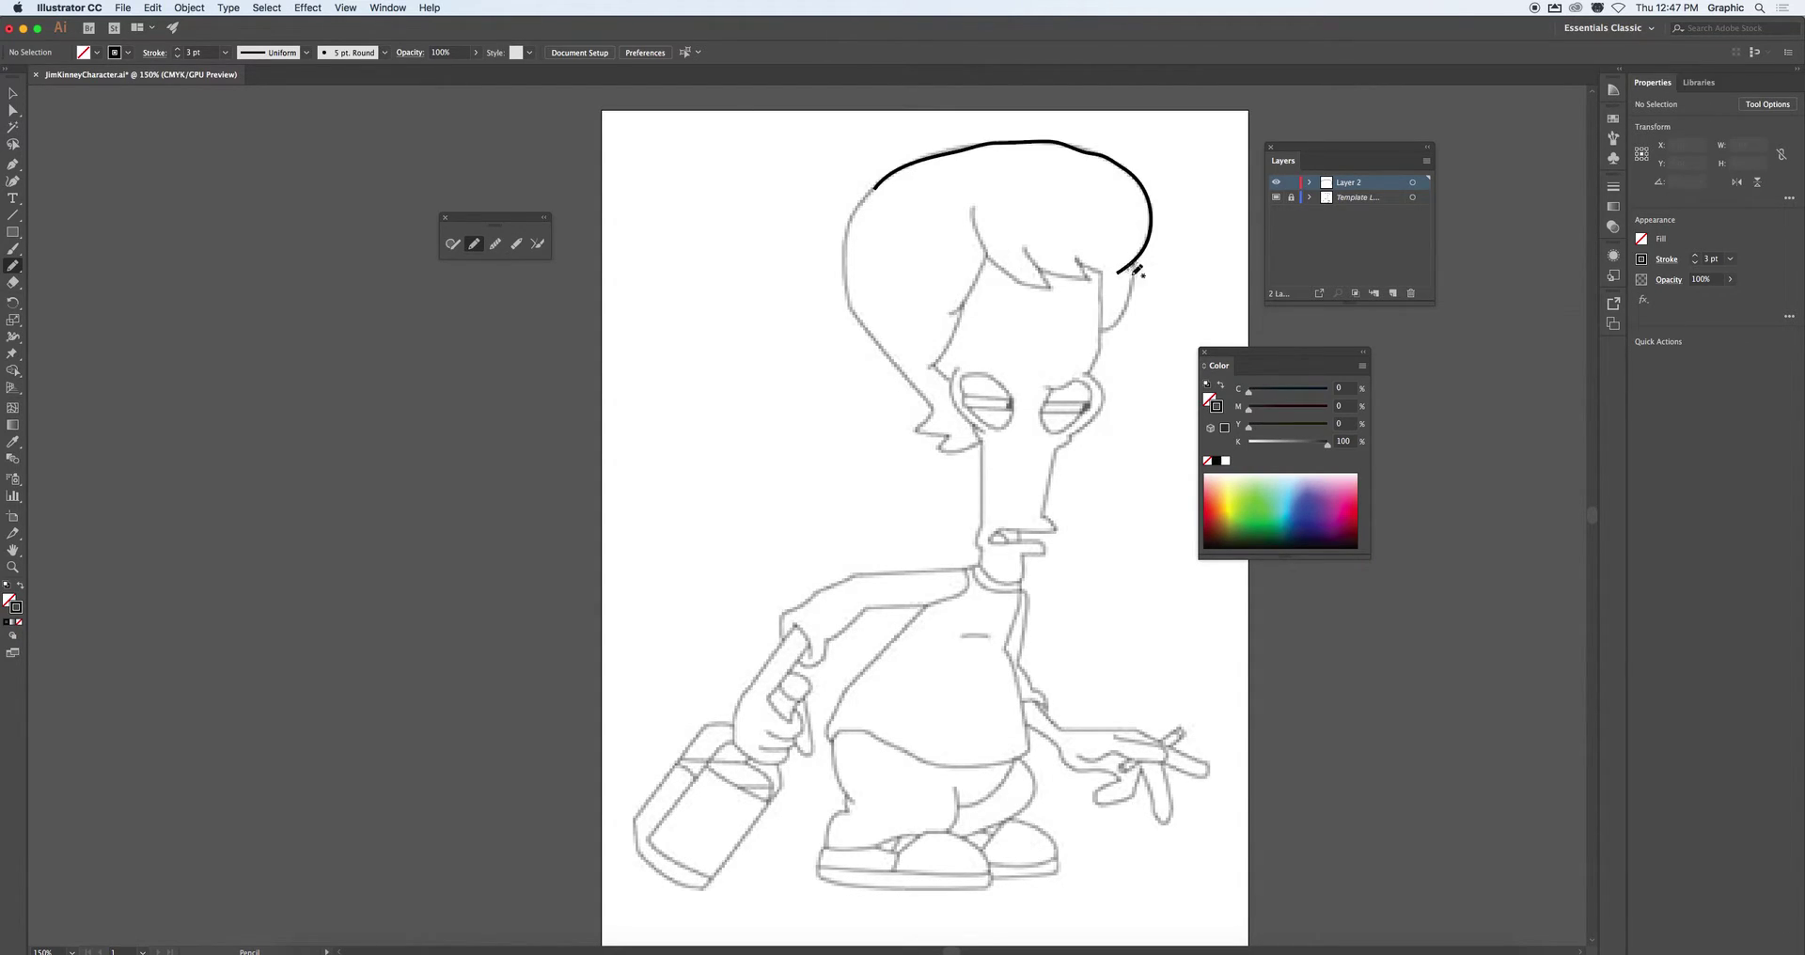
left_click(1124, 272, "super")
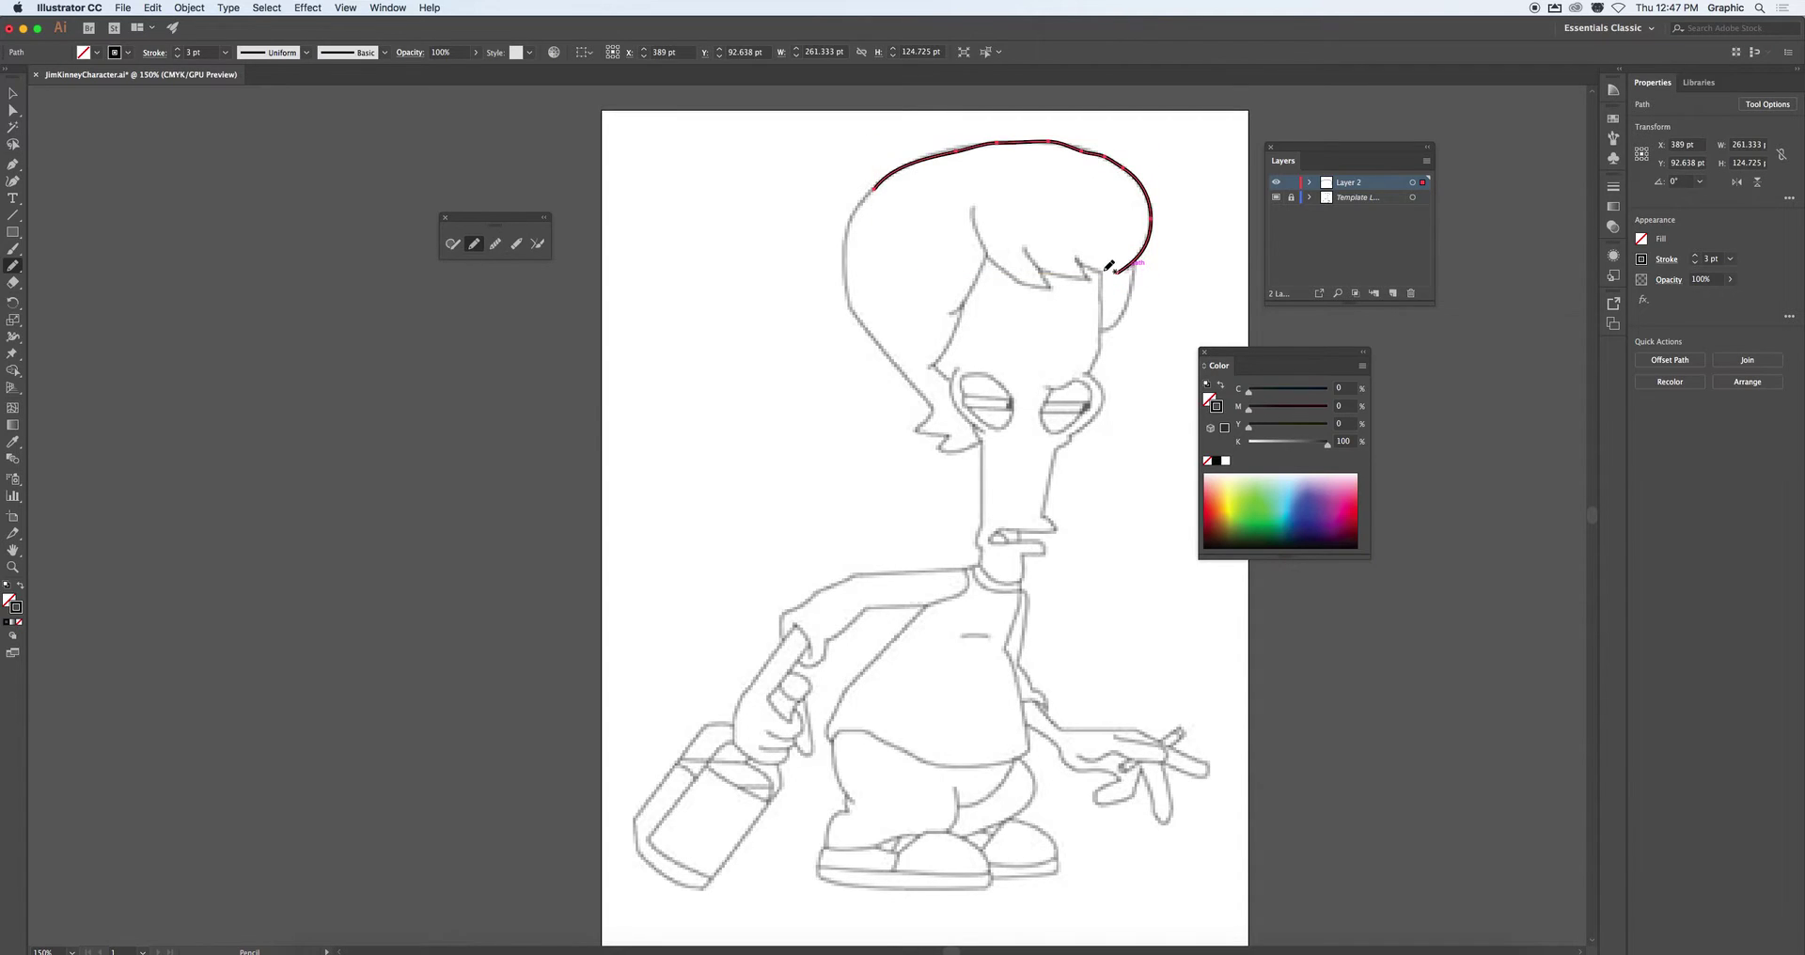
left_click(1614, 188)
Show all stroke options and give the hair stroke round caps
left_click(1436, 185)
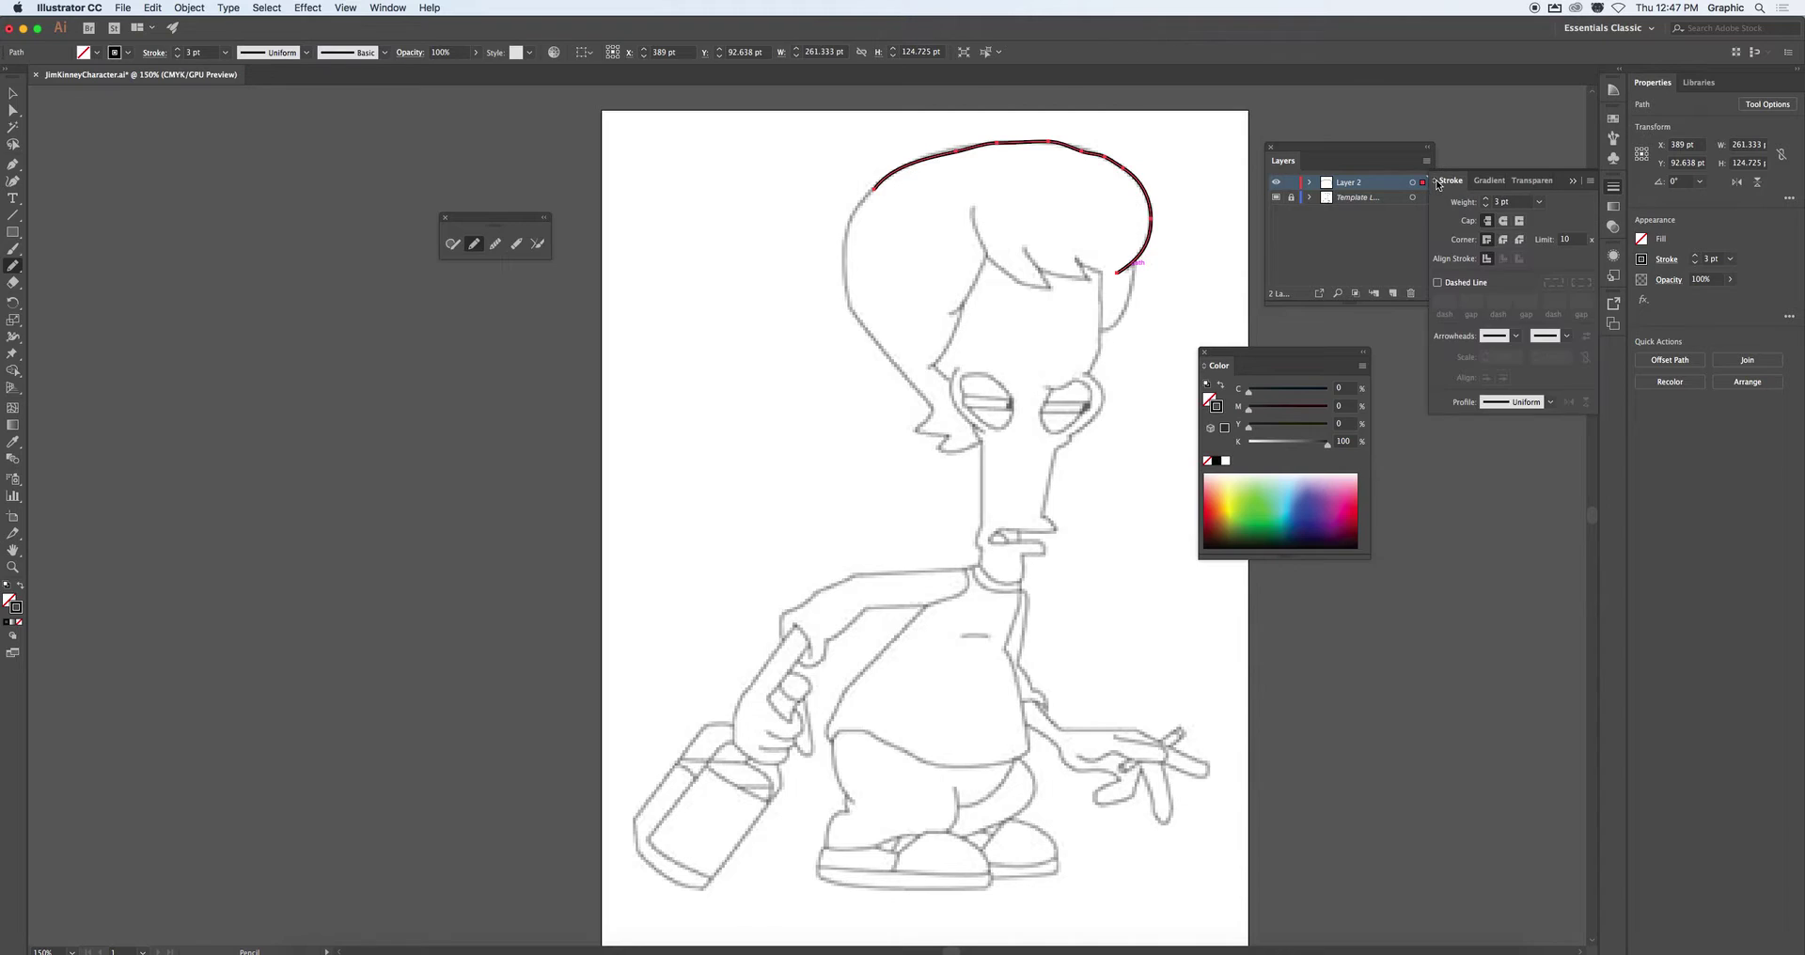
left_click(1504, 222)
left_click(1505, 221)
Extend the hair outline further down the right side beside the bangs
left_click(1170, 287, "super")
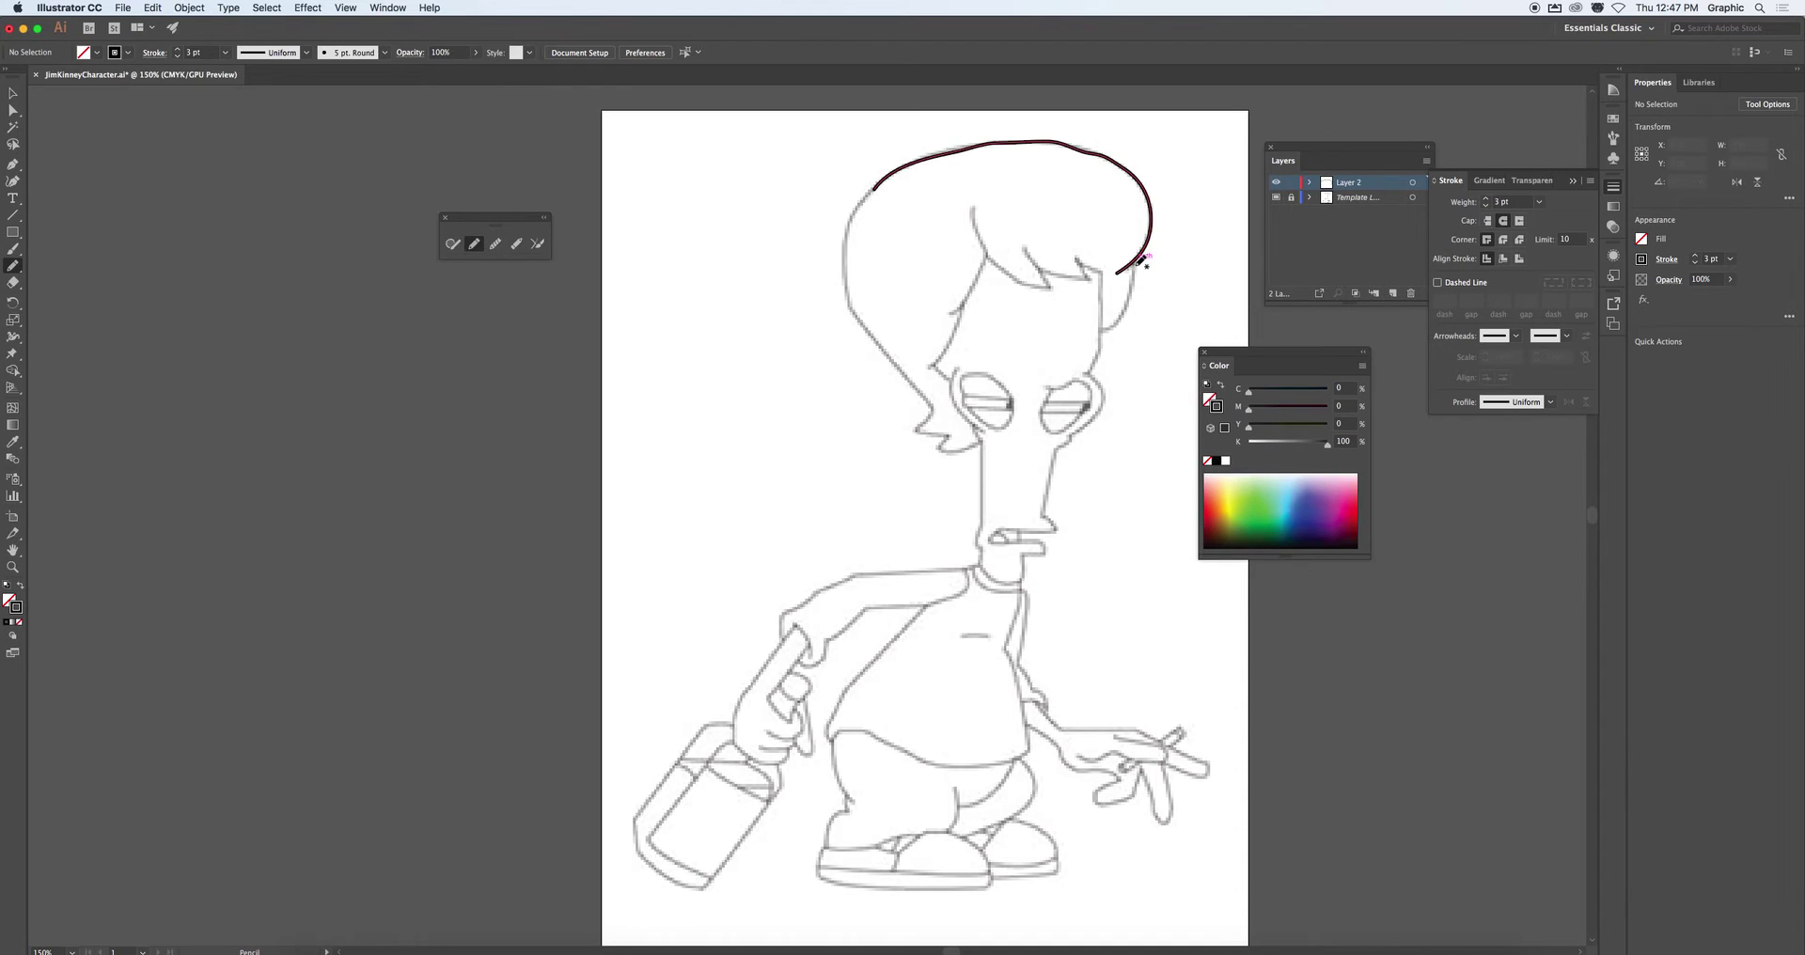
left_click_drag(1136, 260, 1099, 330)
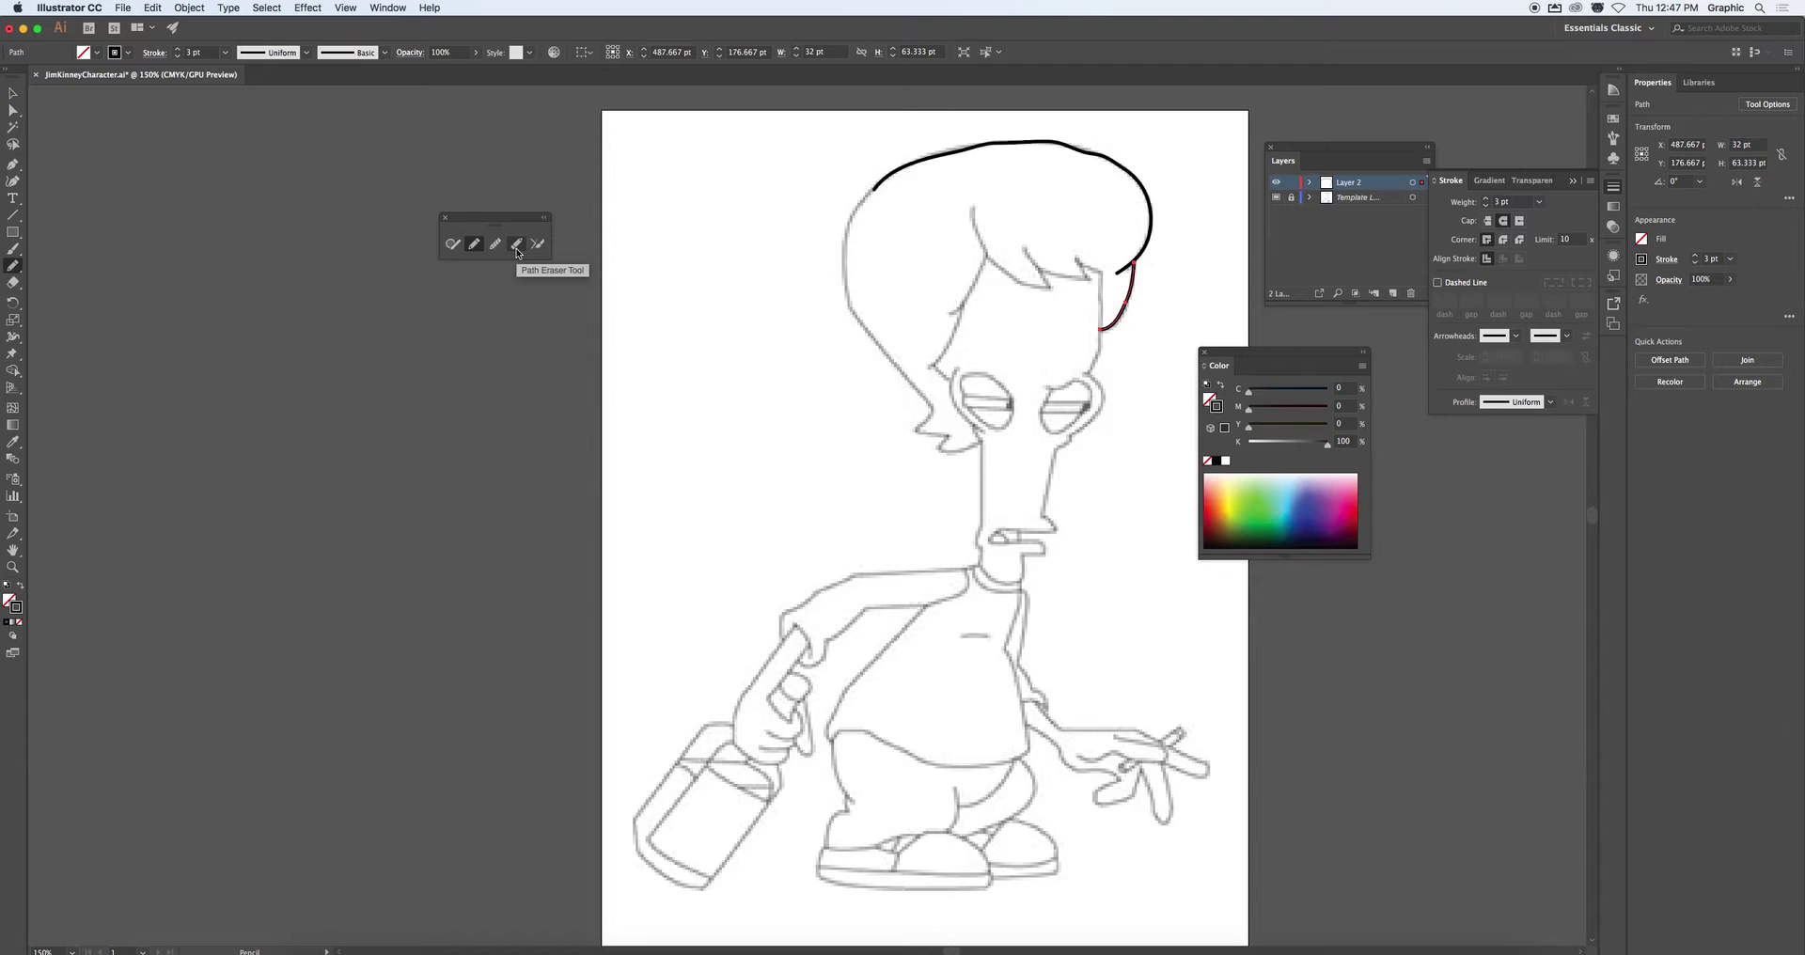
left_click(1128, 352, "super")
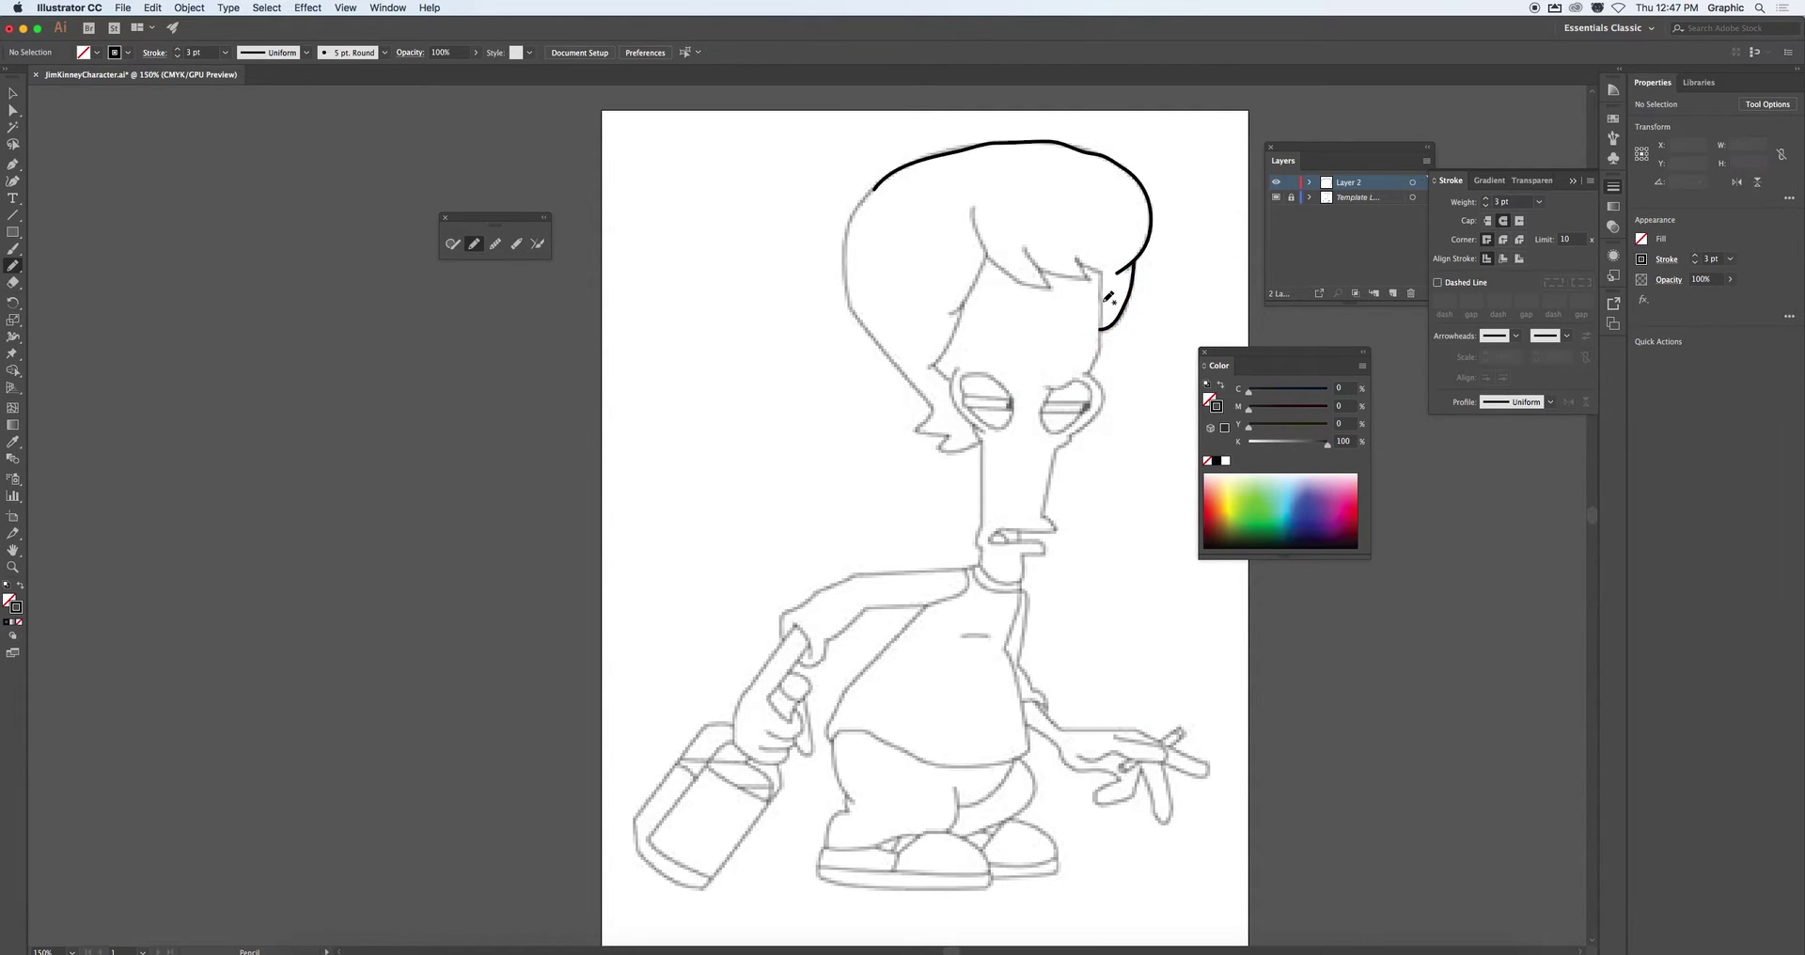
Trace the fringe strands with the Pencil, deselecting between strokes
mouse_move(1089, 373)
left_mouse_down()
mouse_move(1104, 271)
mouse_move(1075, 258)
mouse_move(1088, 282)
mouse_move(1039, 269)
mouse_move(1051, 288)
mouse_move(1030, 288)
mouse_move(972, 205)
left_mouse_up()
key("super")
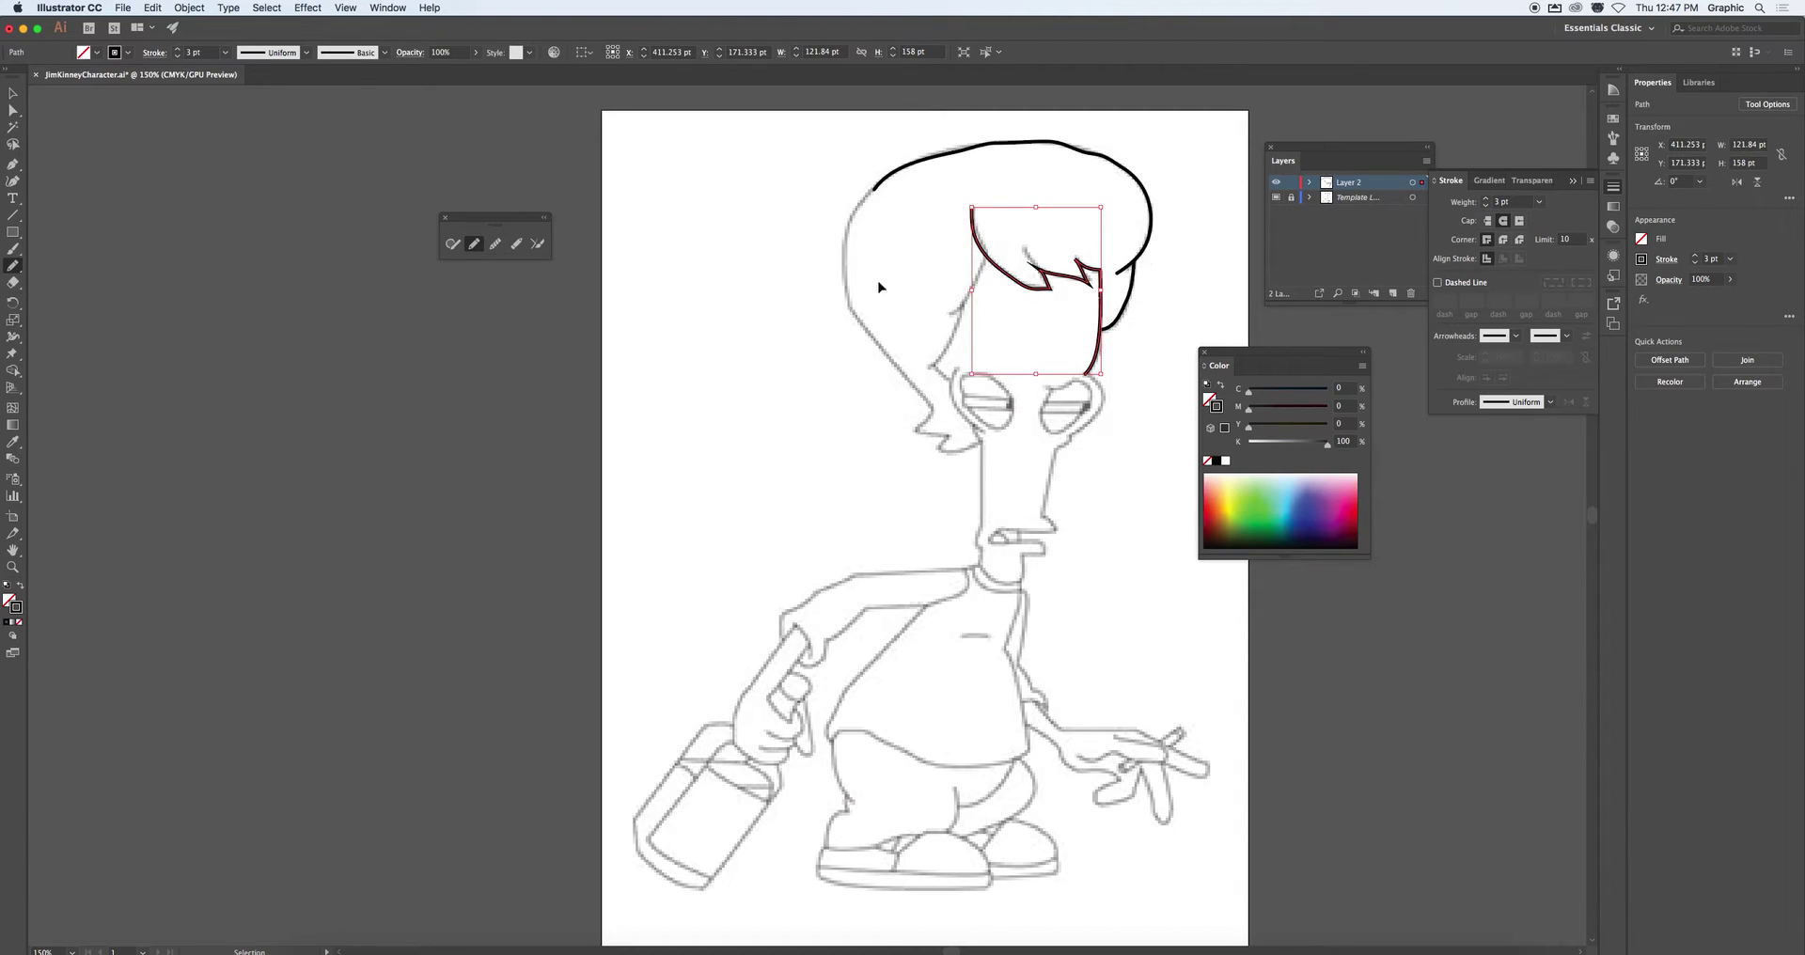
left_click(784, 293, "super")
left_click_drag(989, 256, 923, 372)
left_click(826, 391, "super")
left_click(832, 406, "super")
Extend the top hair curve down the left side and trace down to the ear tuft
left_click(877, 186, "super")
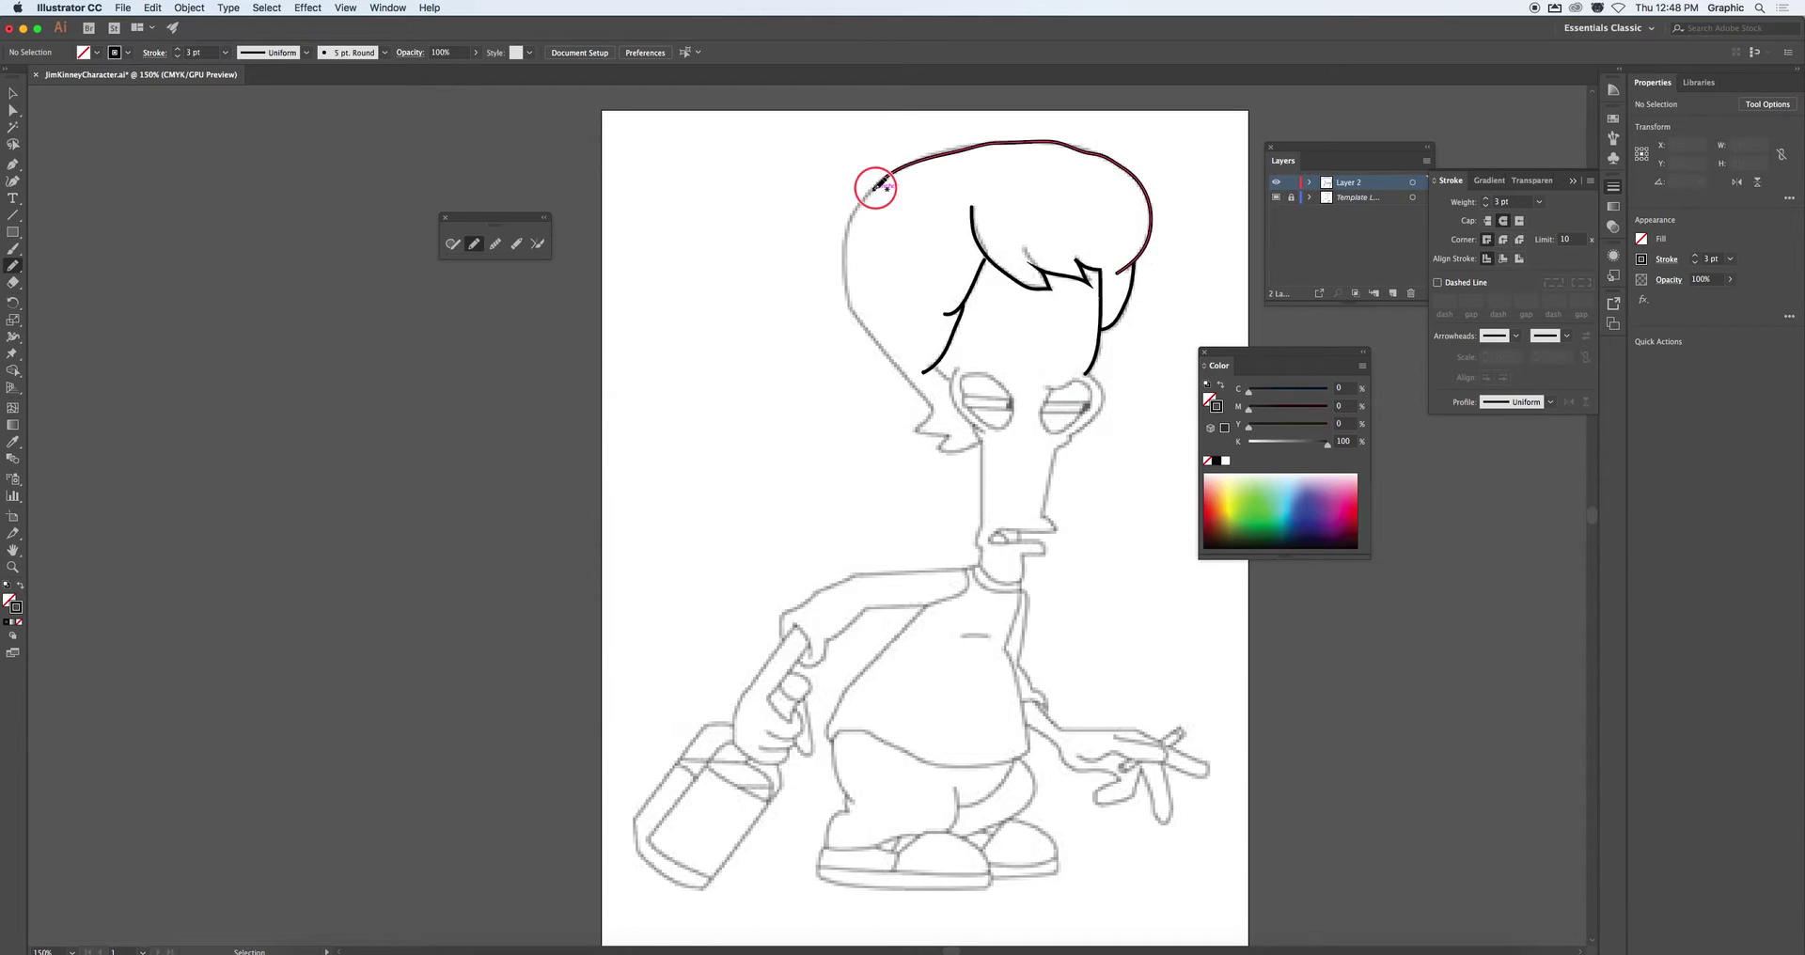
mouse_move(879, 186)
left_mouse_down()
mouse_move(844, 243)
mouse_move(848, 310)
mouse_move(928, 409)
mouse_move(915, 433)
mouse_move(946, 437)
mouse_move(947, 455)
mouse_move(981, 442)
mouse_move(948, 385)
mouse_move(990, 439)
left_mouse_up()
left_click(968, 498, "super")
left_click_drag(968, 301, 950, 381)
left_click(812, 428, "super")
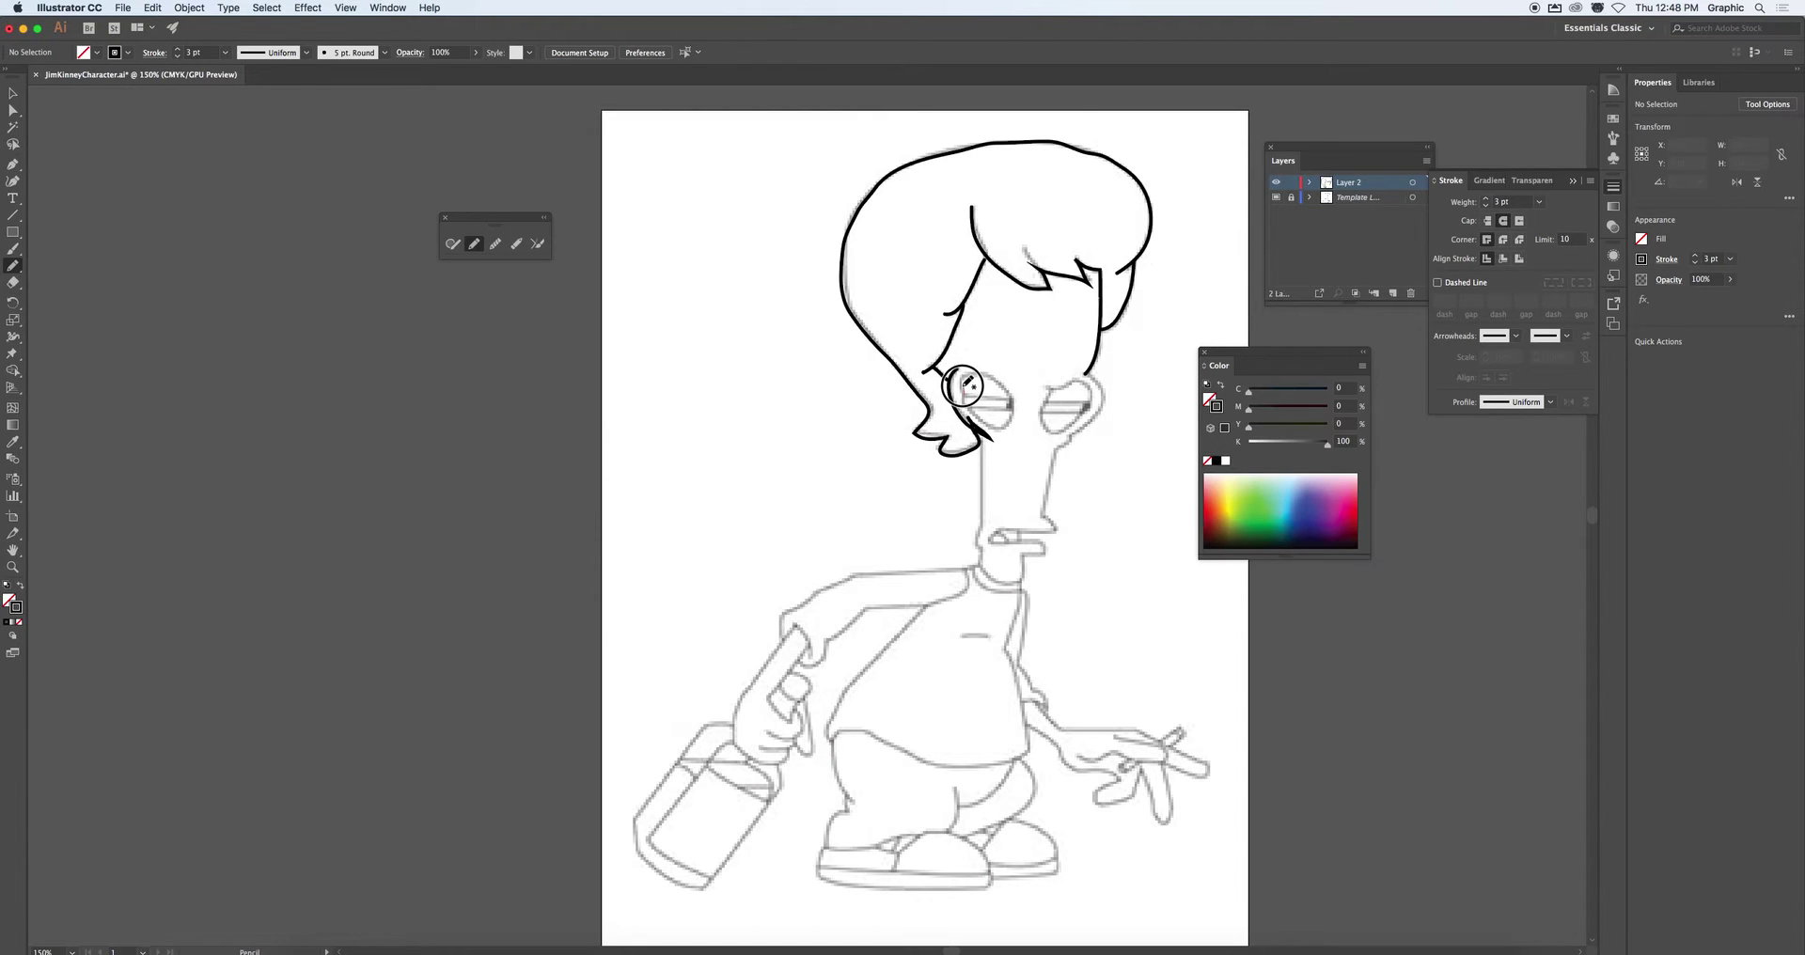
Trace the outline of the left eye in black
mouse_move(969, 374)
left_mouse_down()
mouse_move(1010, 405)
mouse_move(987, 428)
left_mouse_up()
left_click_drag(964, 395, 966, 379)
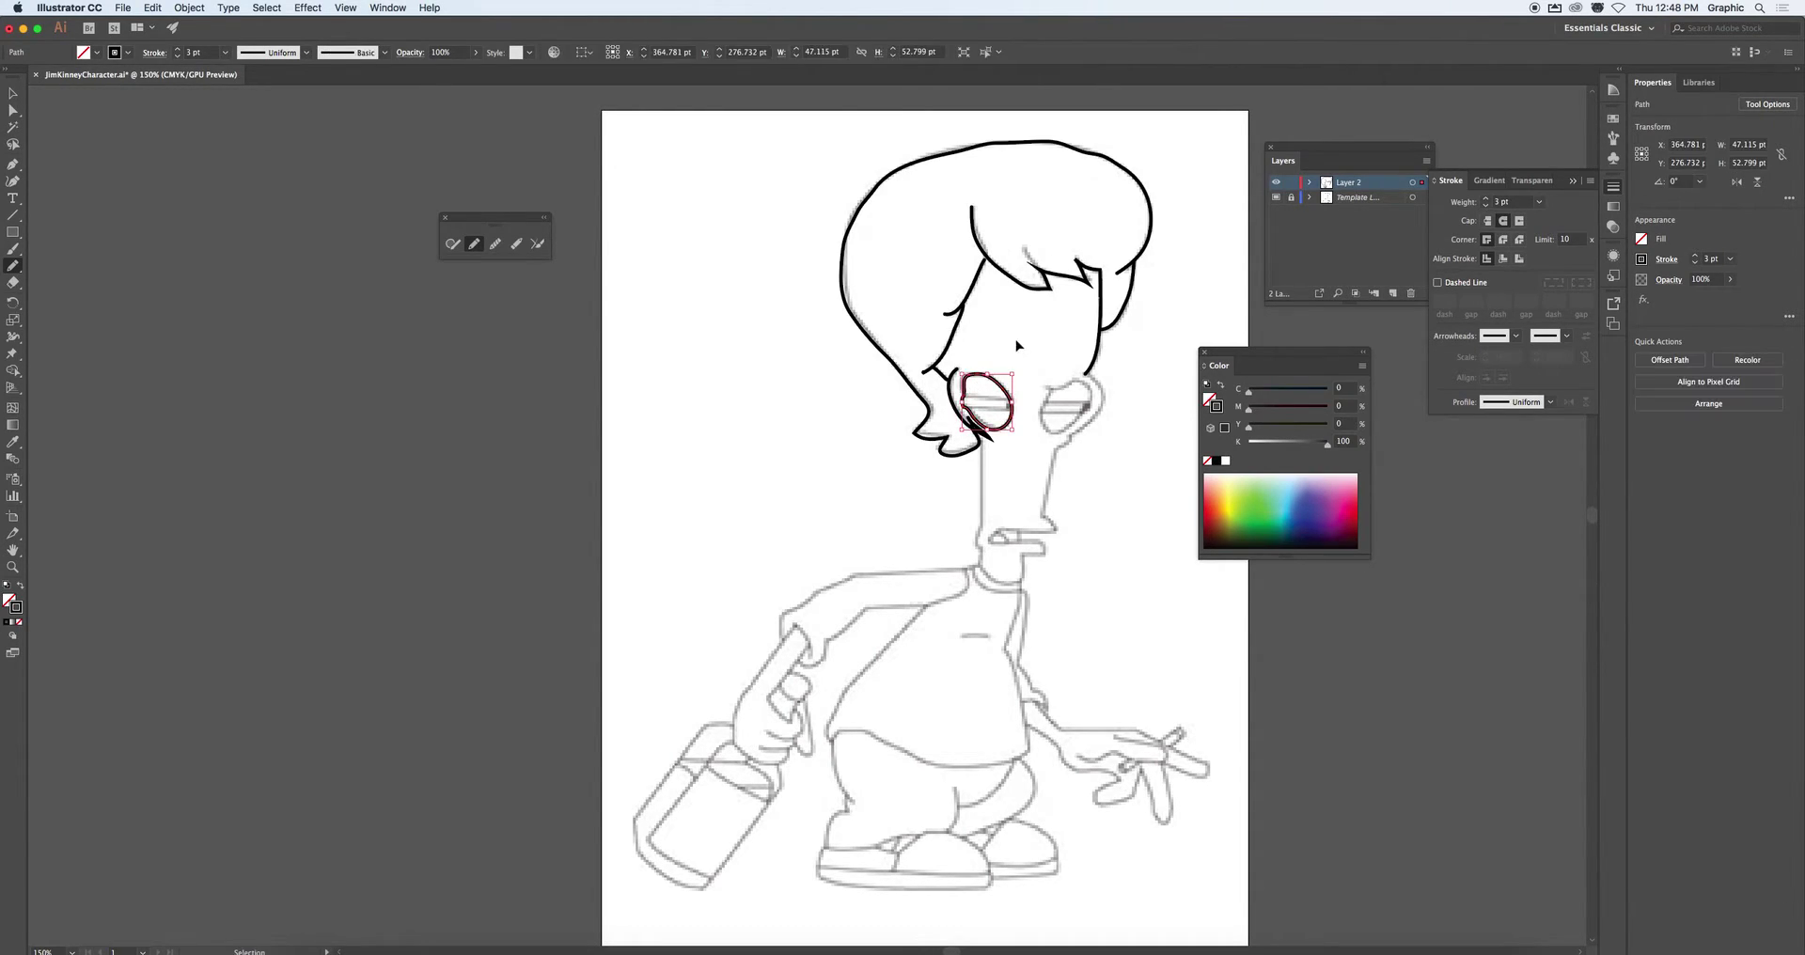
left_click(846, 426, "super")
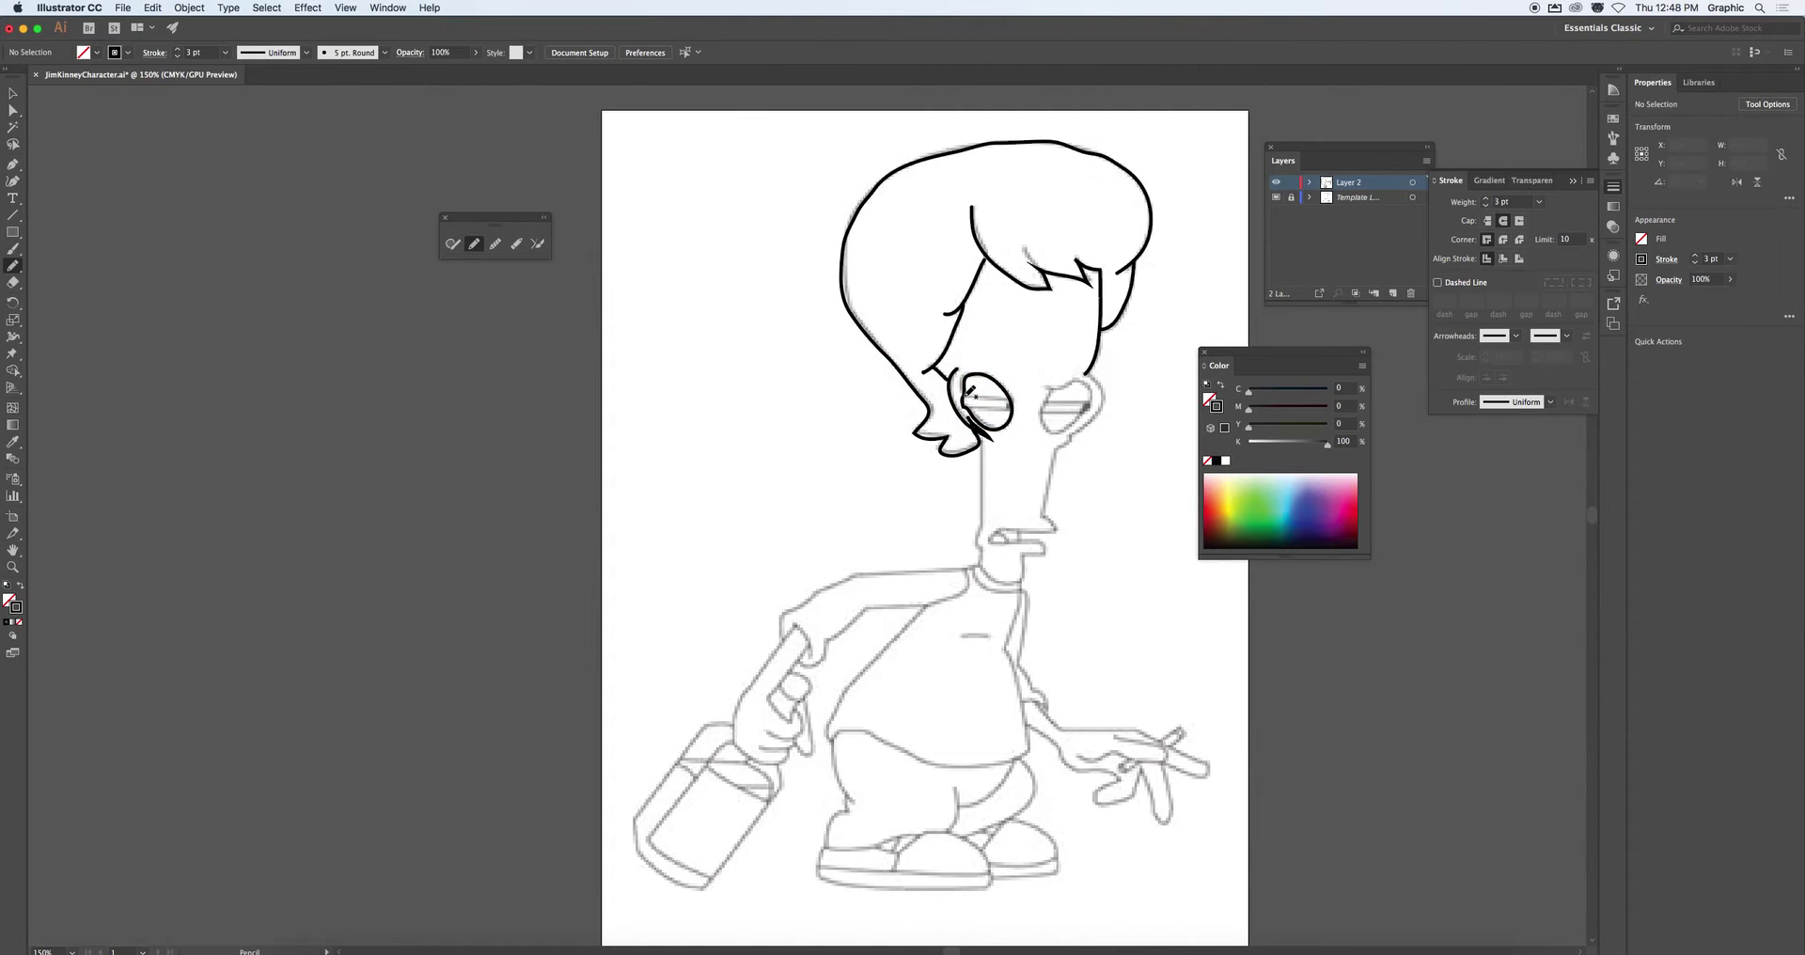
Add two lid lines across the left eye, undo a faulty stroke, and trace the right eye's top edge
left_click_drag(964, 397, 1008, 397)
left_click(899, 472, "super")
mouse_move(963, 410)
left_mouse_down()
mouse_move(1083, 384)
mouse_move(1065, 427)
mouse_move(1041, 421)
mouse_move(1047, 386)
left_mouse_up()
left_click(1071, 388, "super")
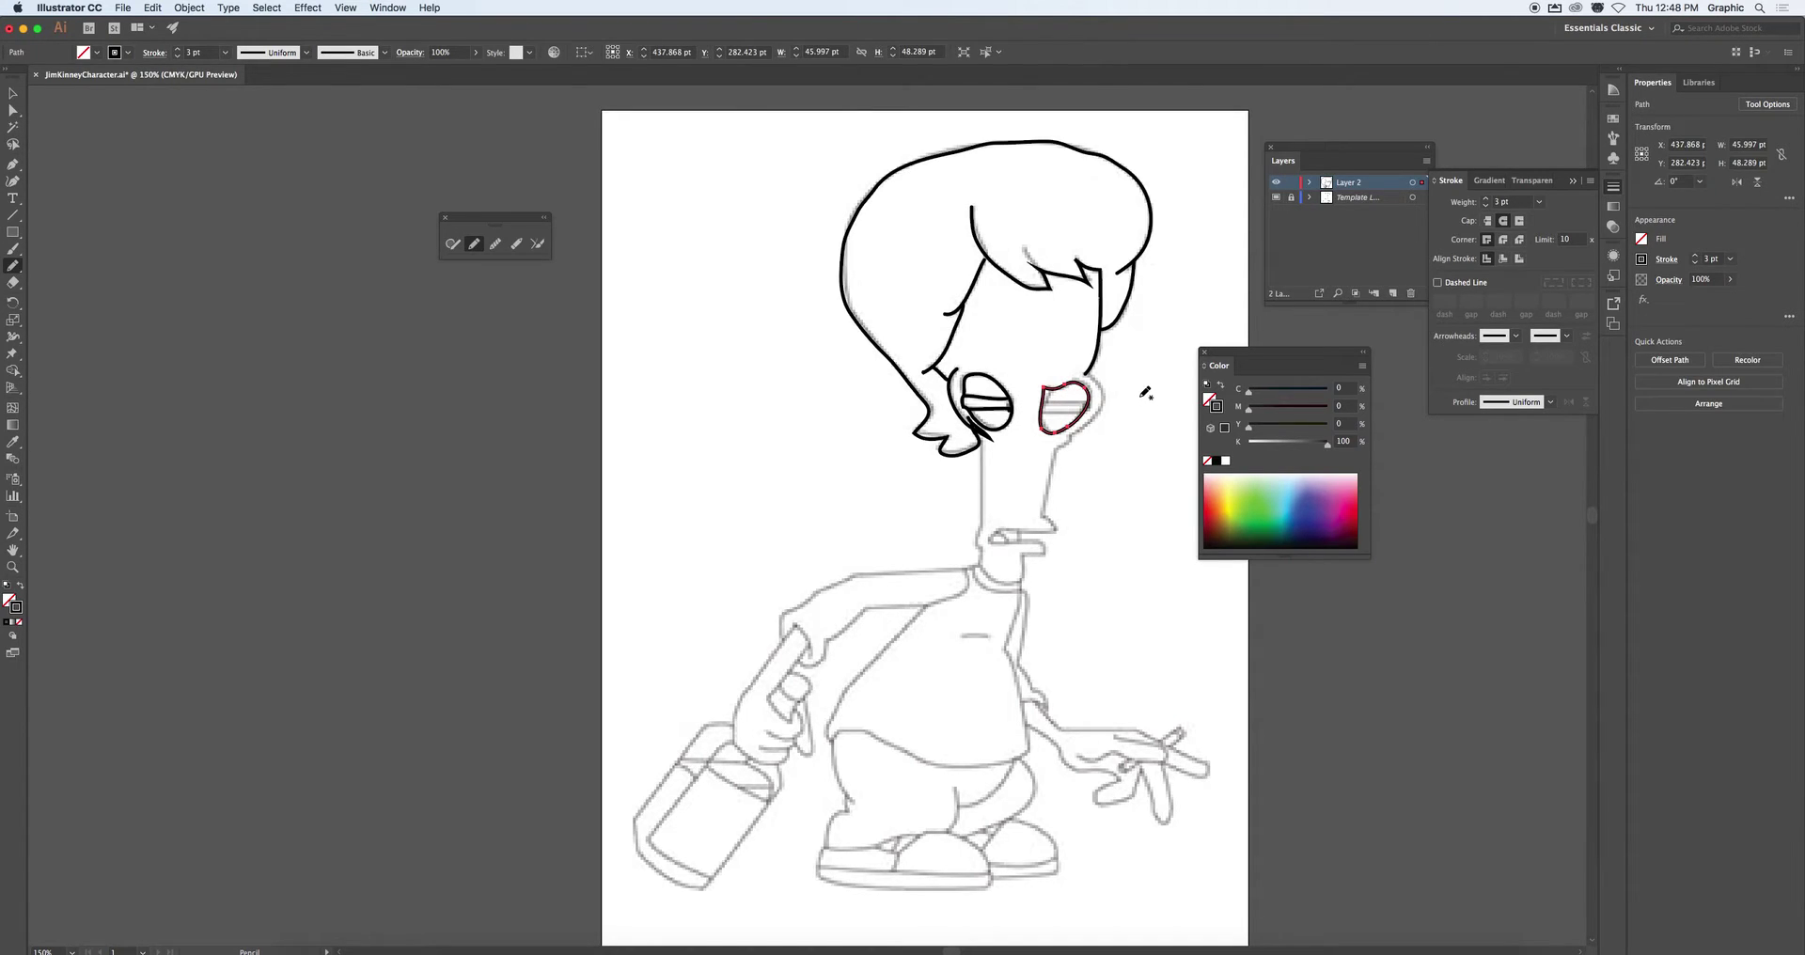
key("super+z")
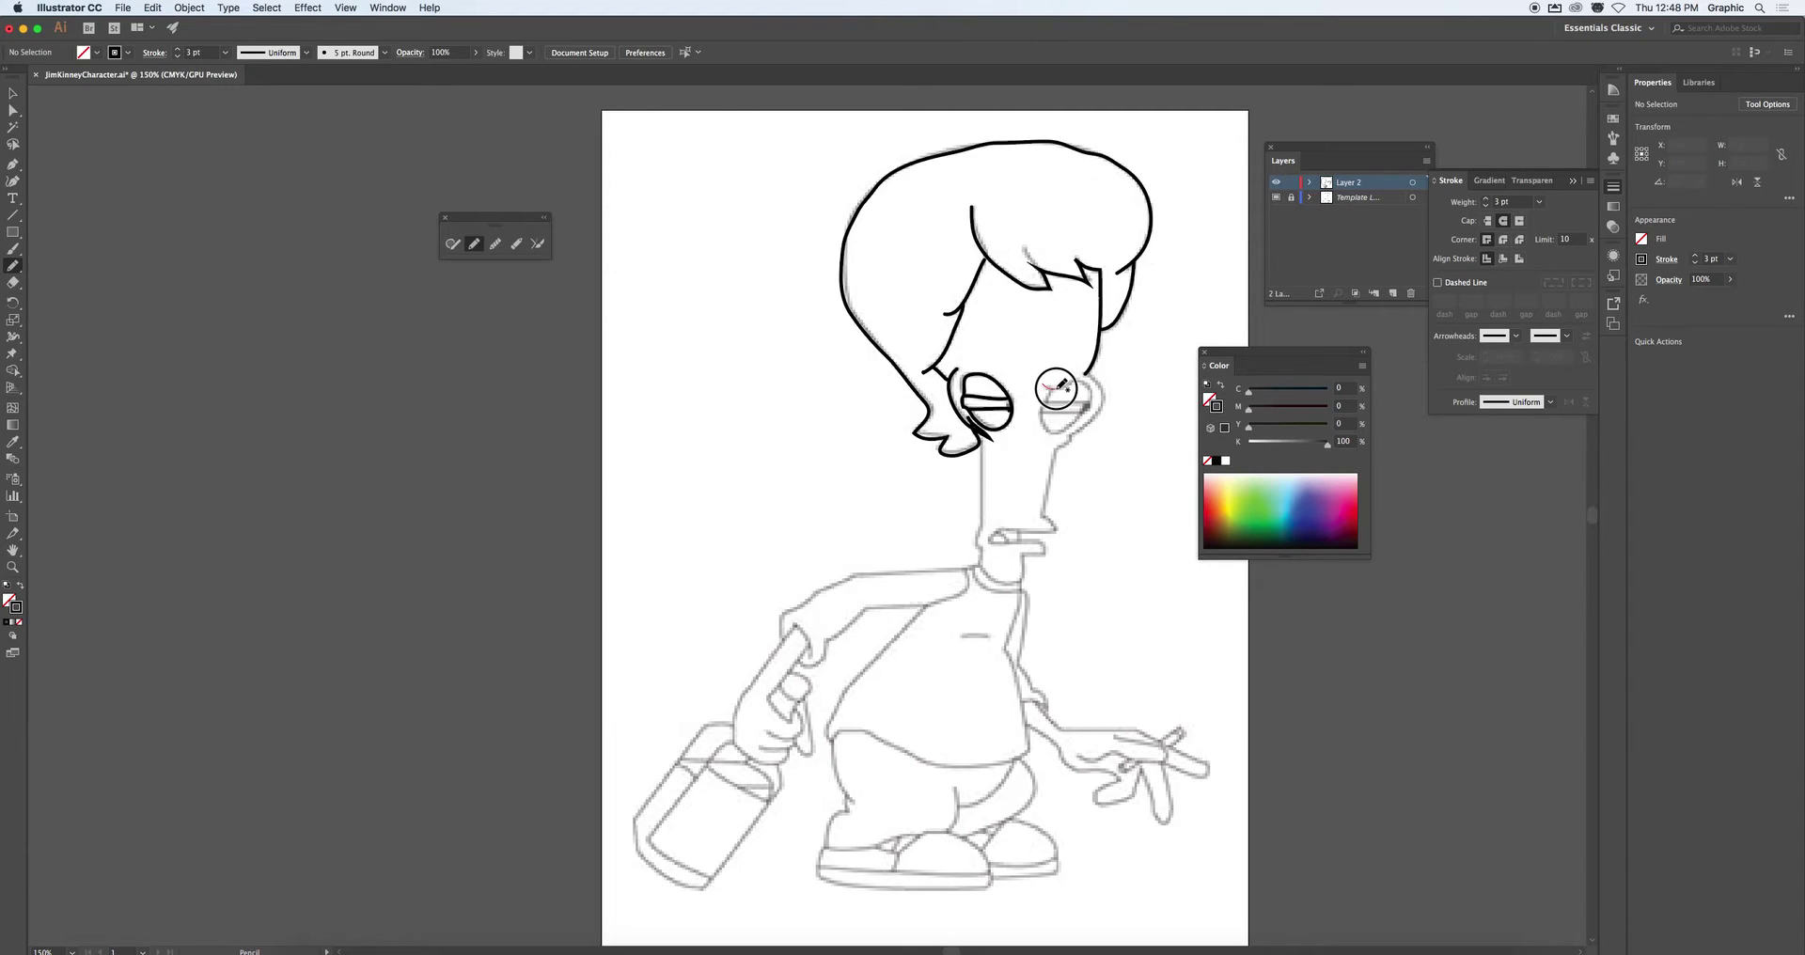
mouse_move(1077, 379)
left_mouse_down()
mouse_move(1085, 411)
mouse_move(1046, 405)
left_mouse_up()
Finish the right eye outline and draw its upper lid line
left_click_drag(1055, 388, 1053, 389)
left_click(1104, 477, "super")
mouse_move(1060, 401)
left_mouse_down()
mouse_move(1093, 410)
mouse_move(1090, 380)
mouse_move(1097, 399)
mouse_move(1053, 457)
mouse_move(1053, 533)
mouse_move(989, 546)
mouse_move(1043, 547)
mouse_move(1021, 559)
left_mouse_up()
left_click(1107, 458, "super")
left_click(1106, 382, "super")
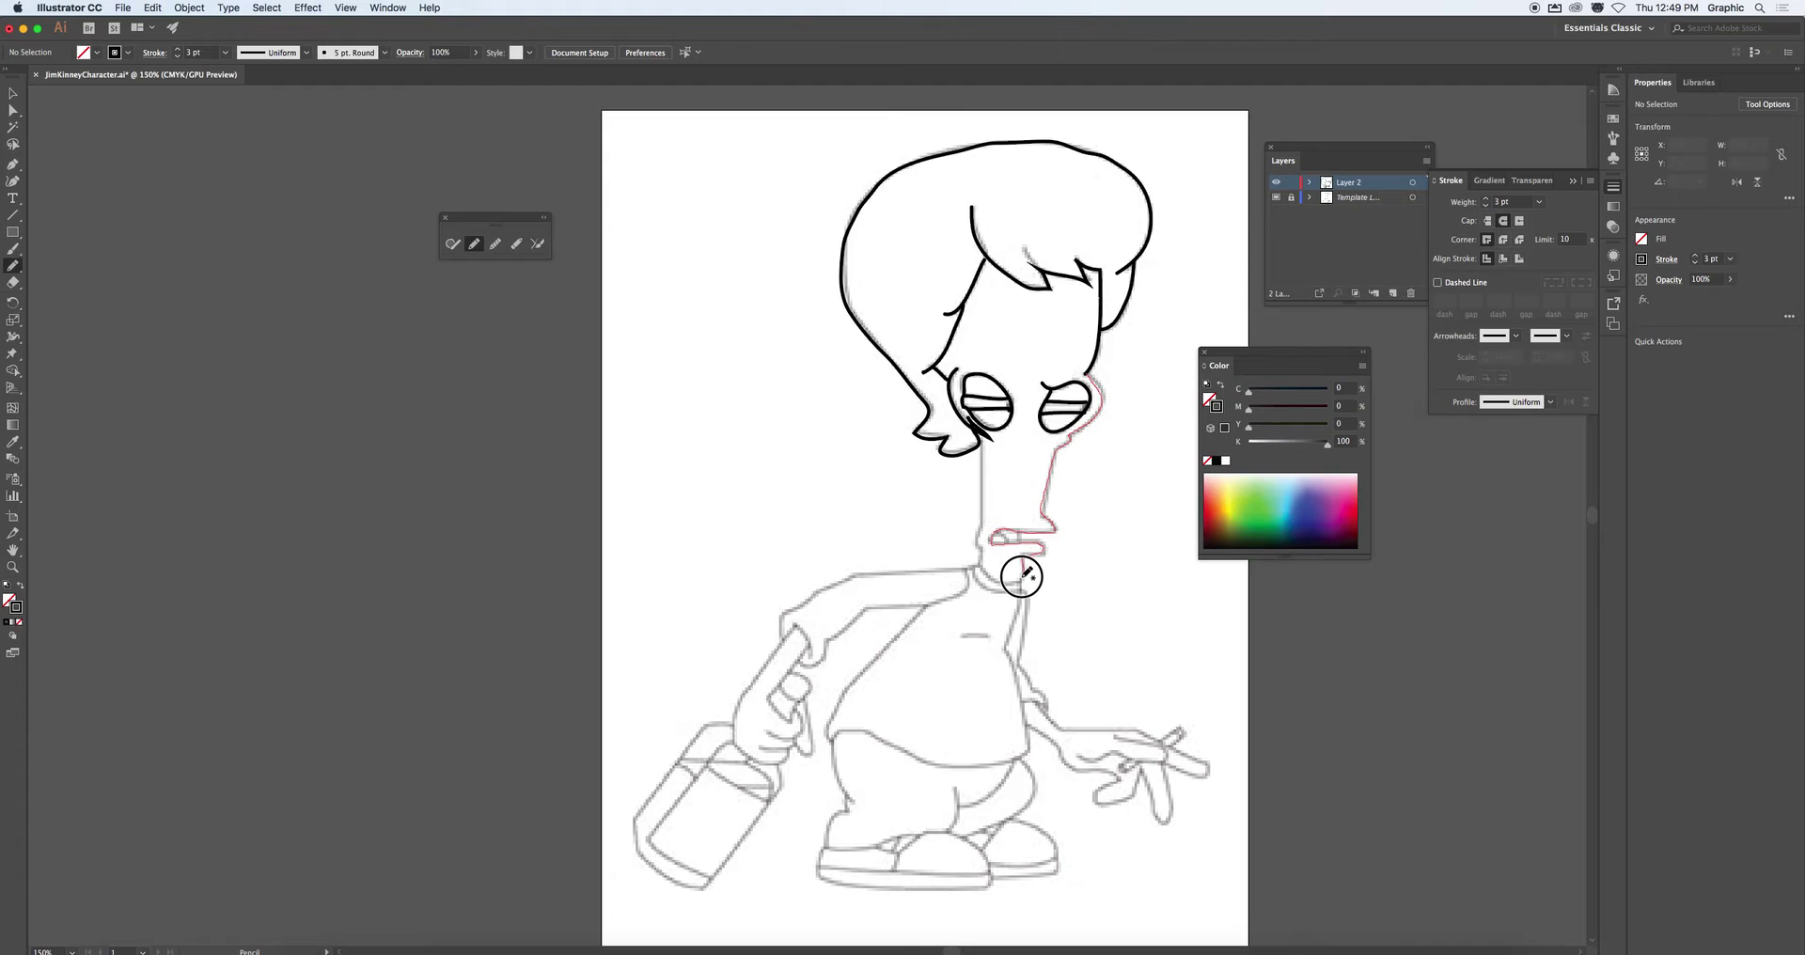
Trace the face outline around the chin, smooth the chin curve, and start a mouth line
left_click_drag(1012, 583, 1012, 582)
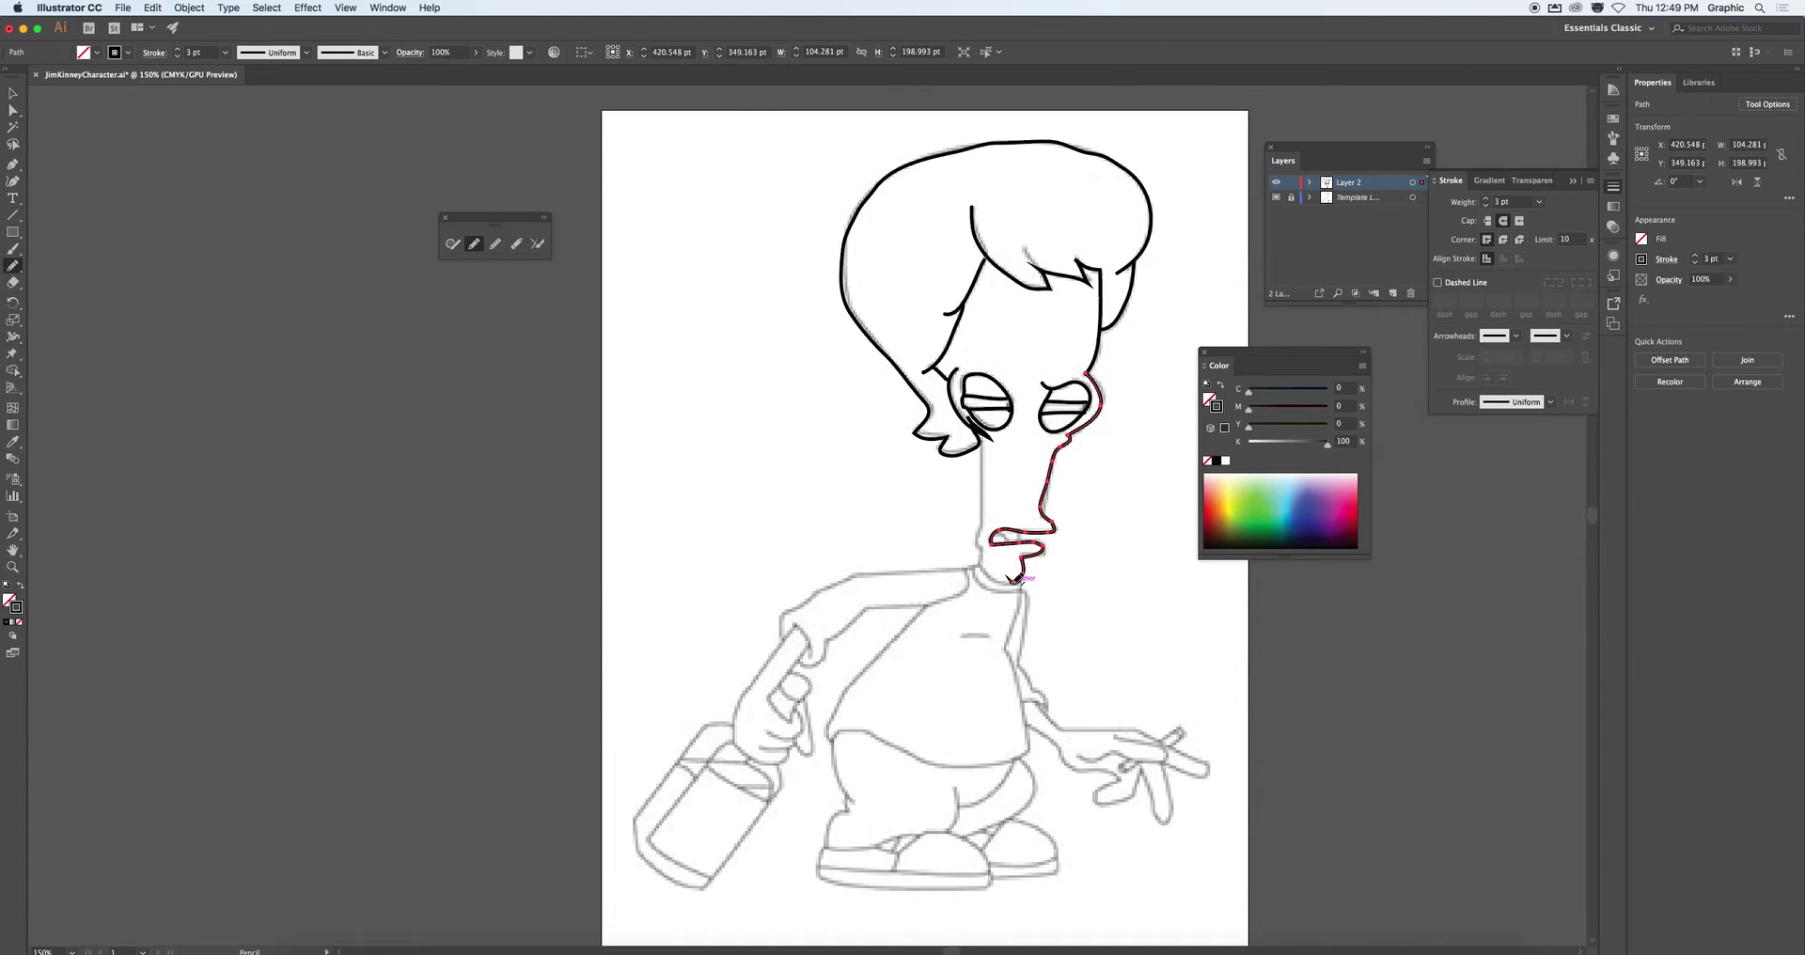
mouse_move(1011, 581)
left_mouse_down()
mouse_move(979, 558)
mouse_move(984, 432)
left_mouse_up()
left_click(497, 246)
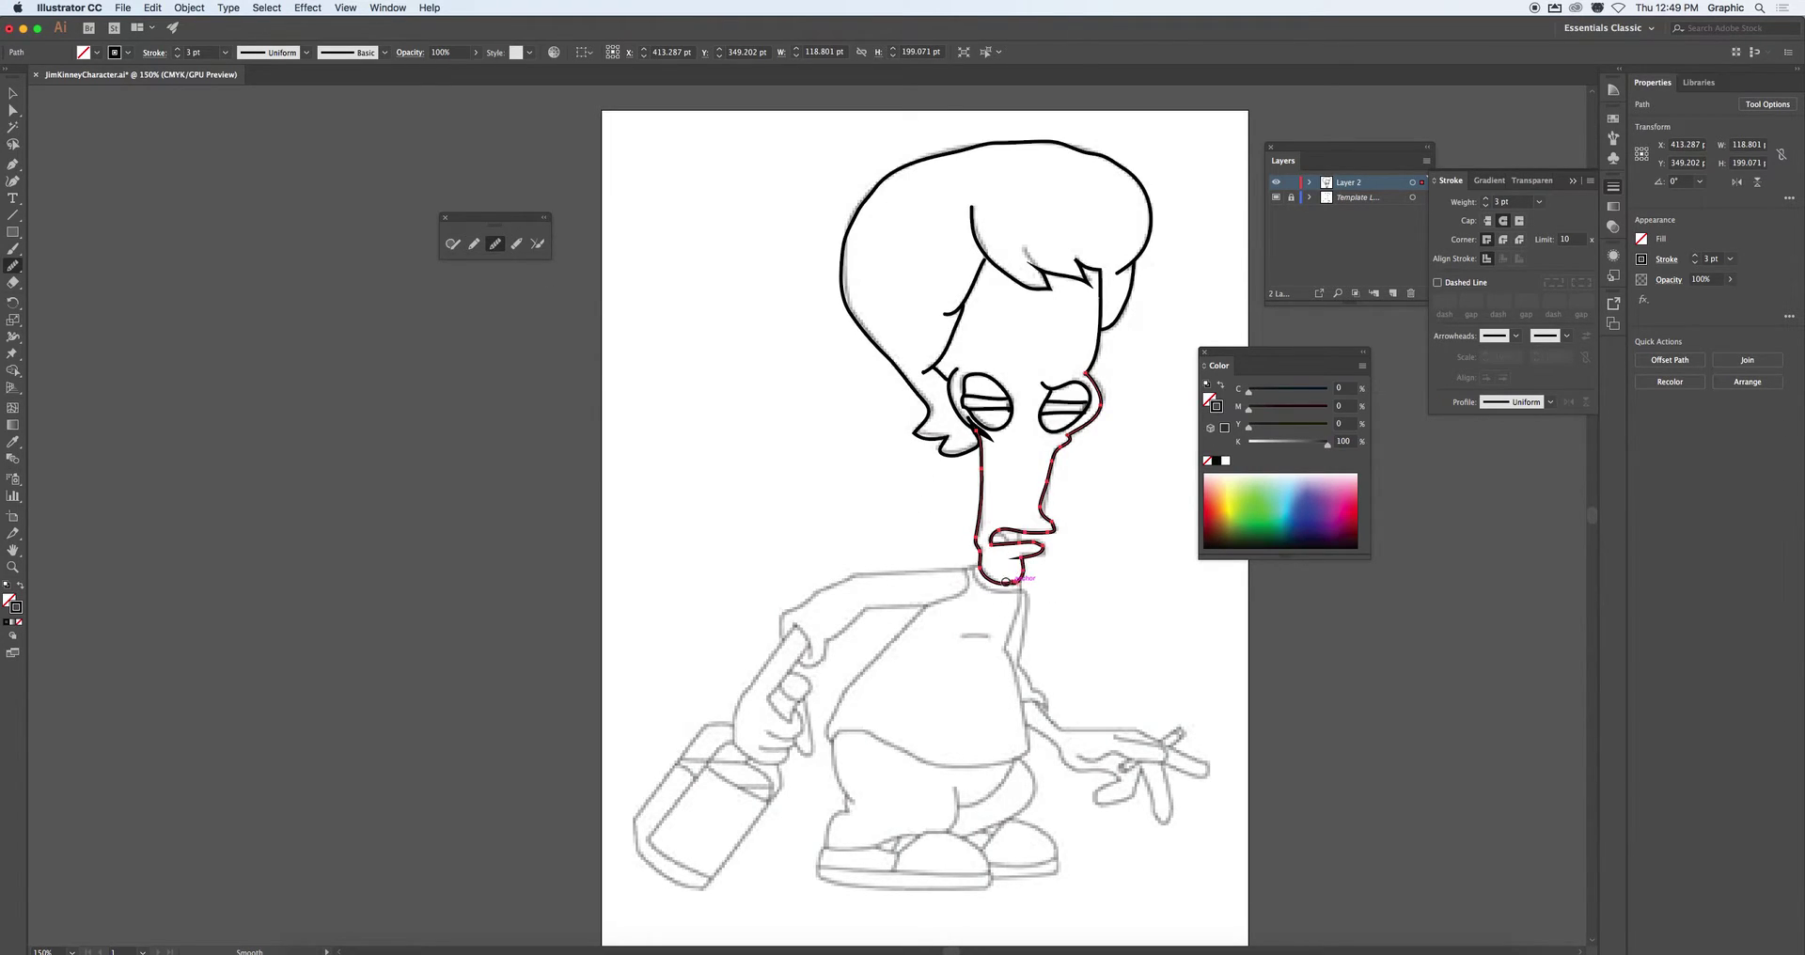
left_click_drag(1020, 576, 1027, 578)
left_click(479, 243)
left_click(1123, 510, "super")
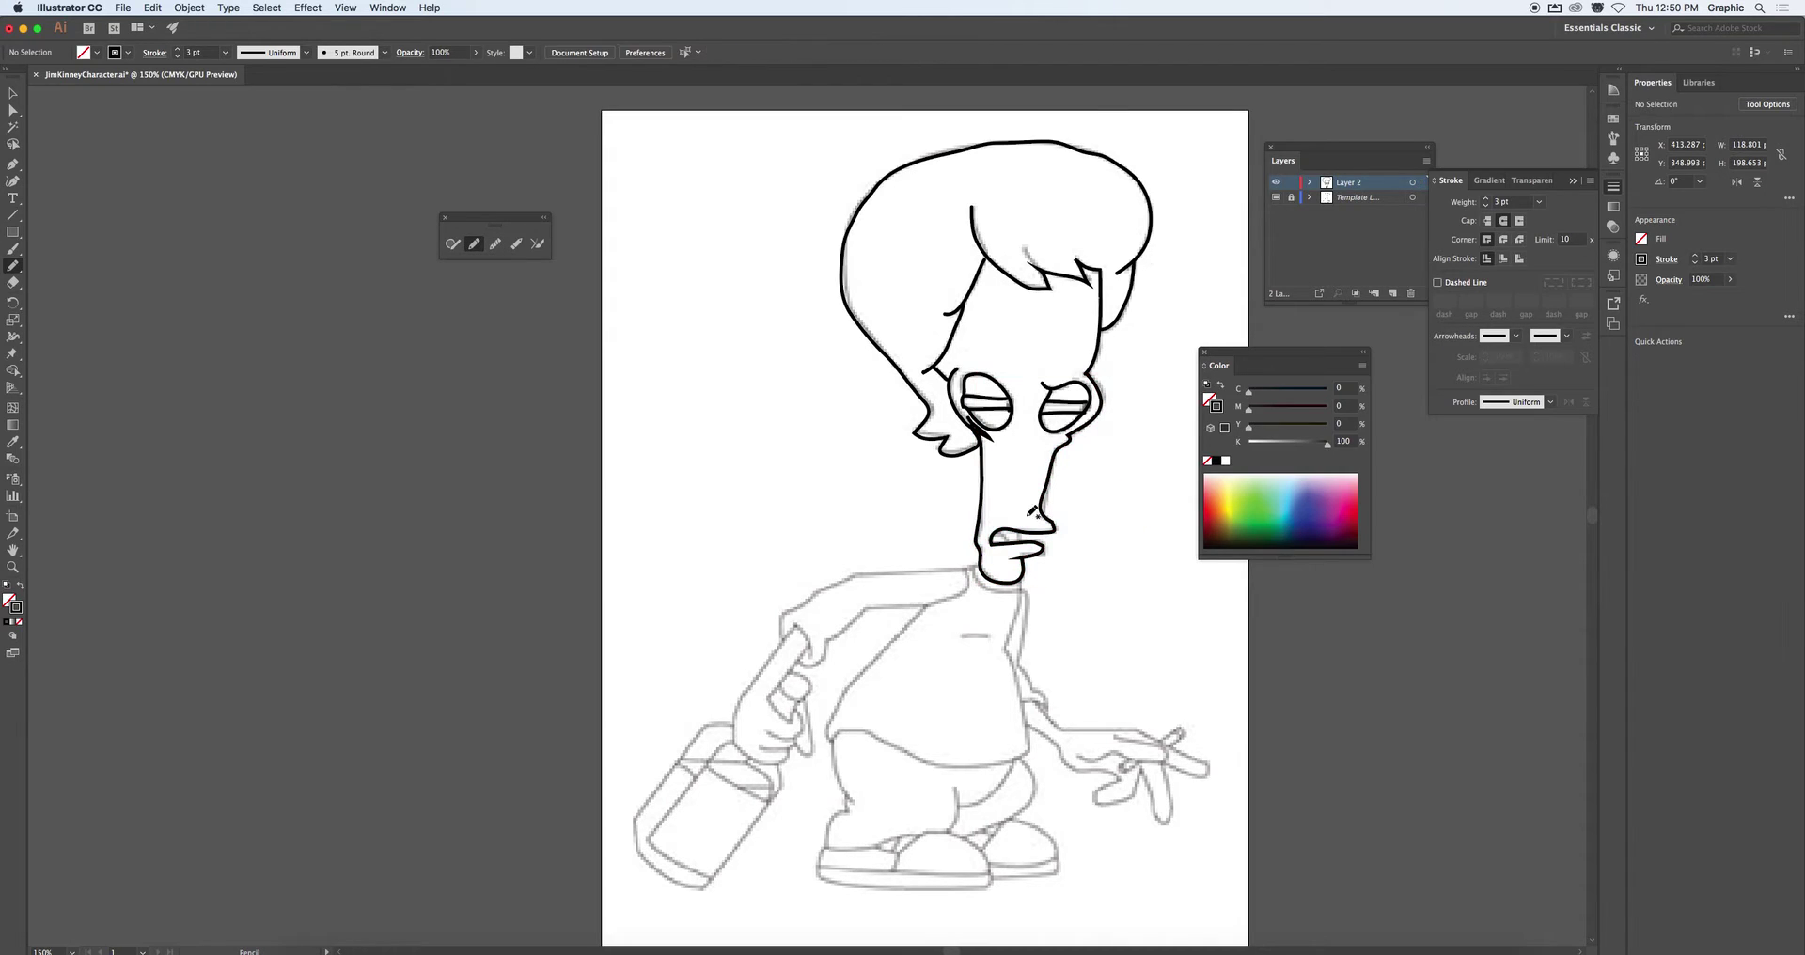
mouse_move(1023, 532)
left_mouse_down()
mouse_move(998, 537)
mouse_move(1043, 543)
mouse_move(1006, 537)
left_mouse_up()
Draw the upper lip line, then try an ellipse over the left eye and undo it
left_click(1093, 576, "super")
left_click_drag(1013, 541, 1025, 543)
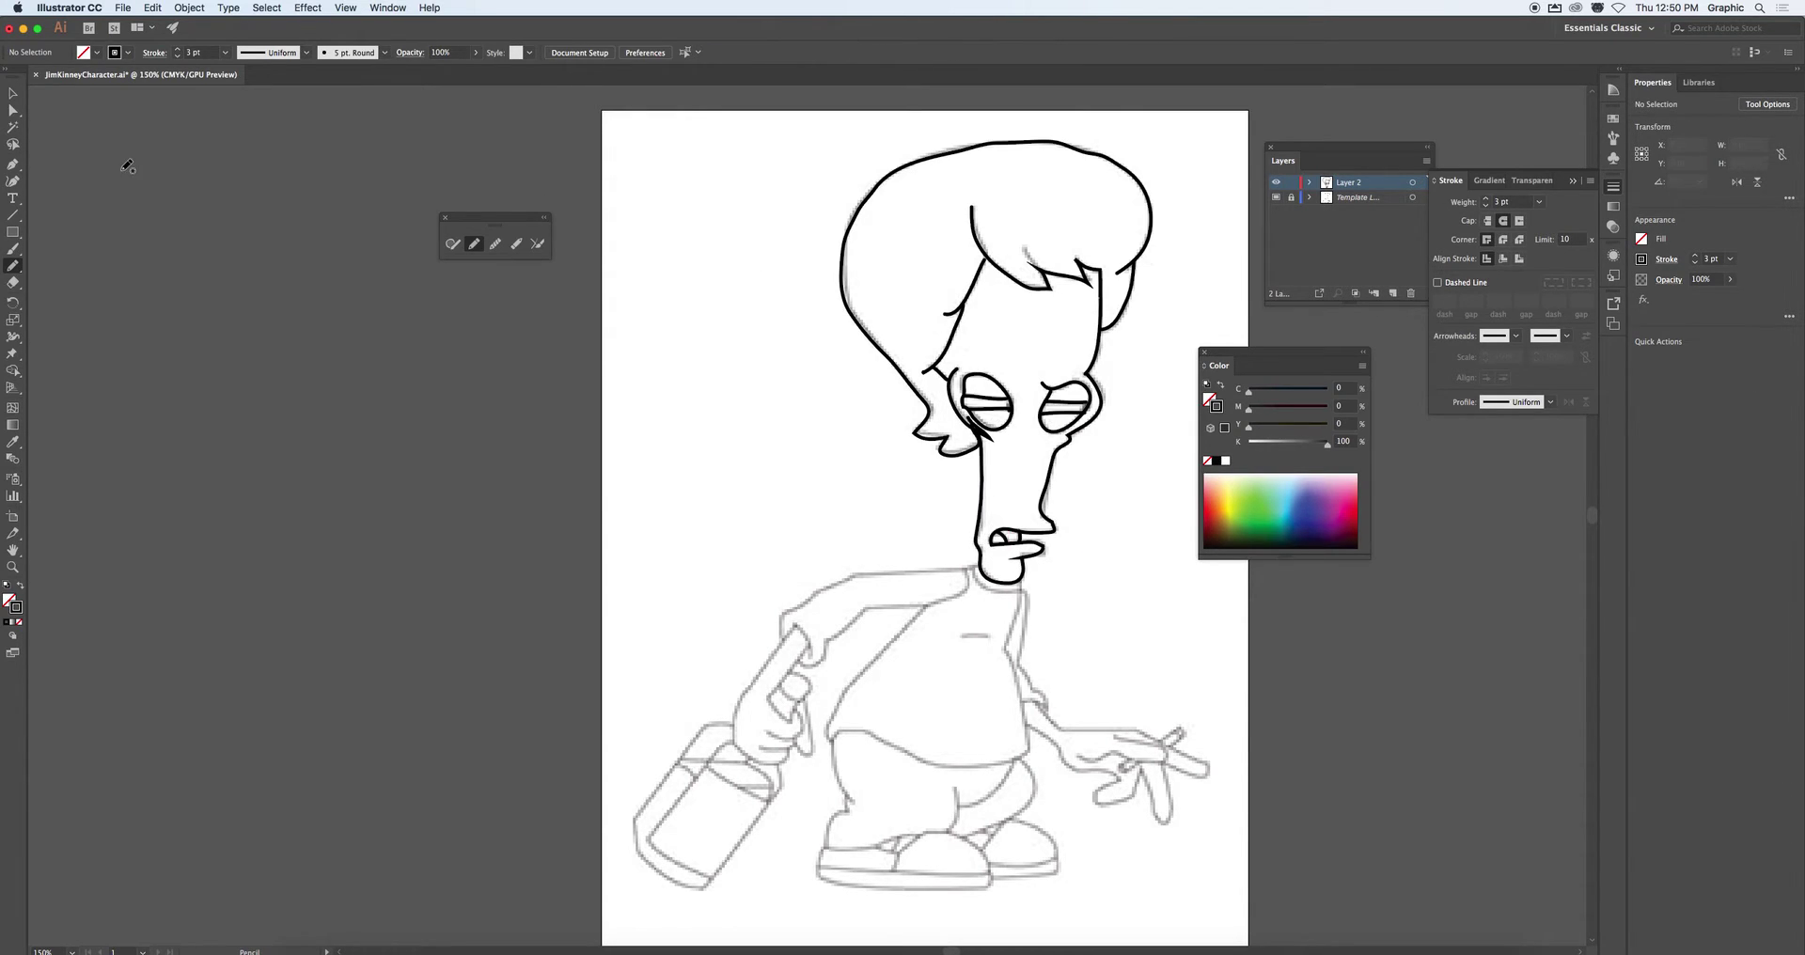
left_click_drag(13, 232, 79, 266)
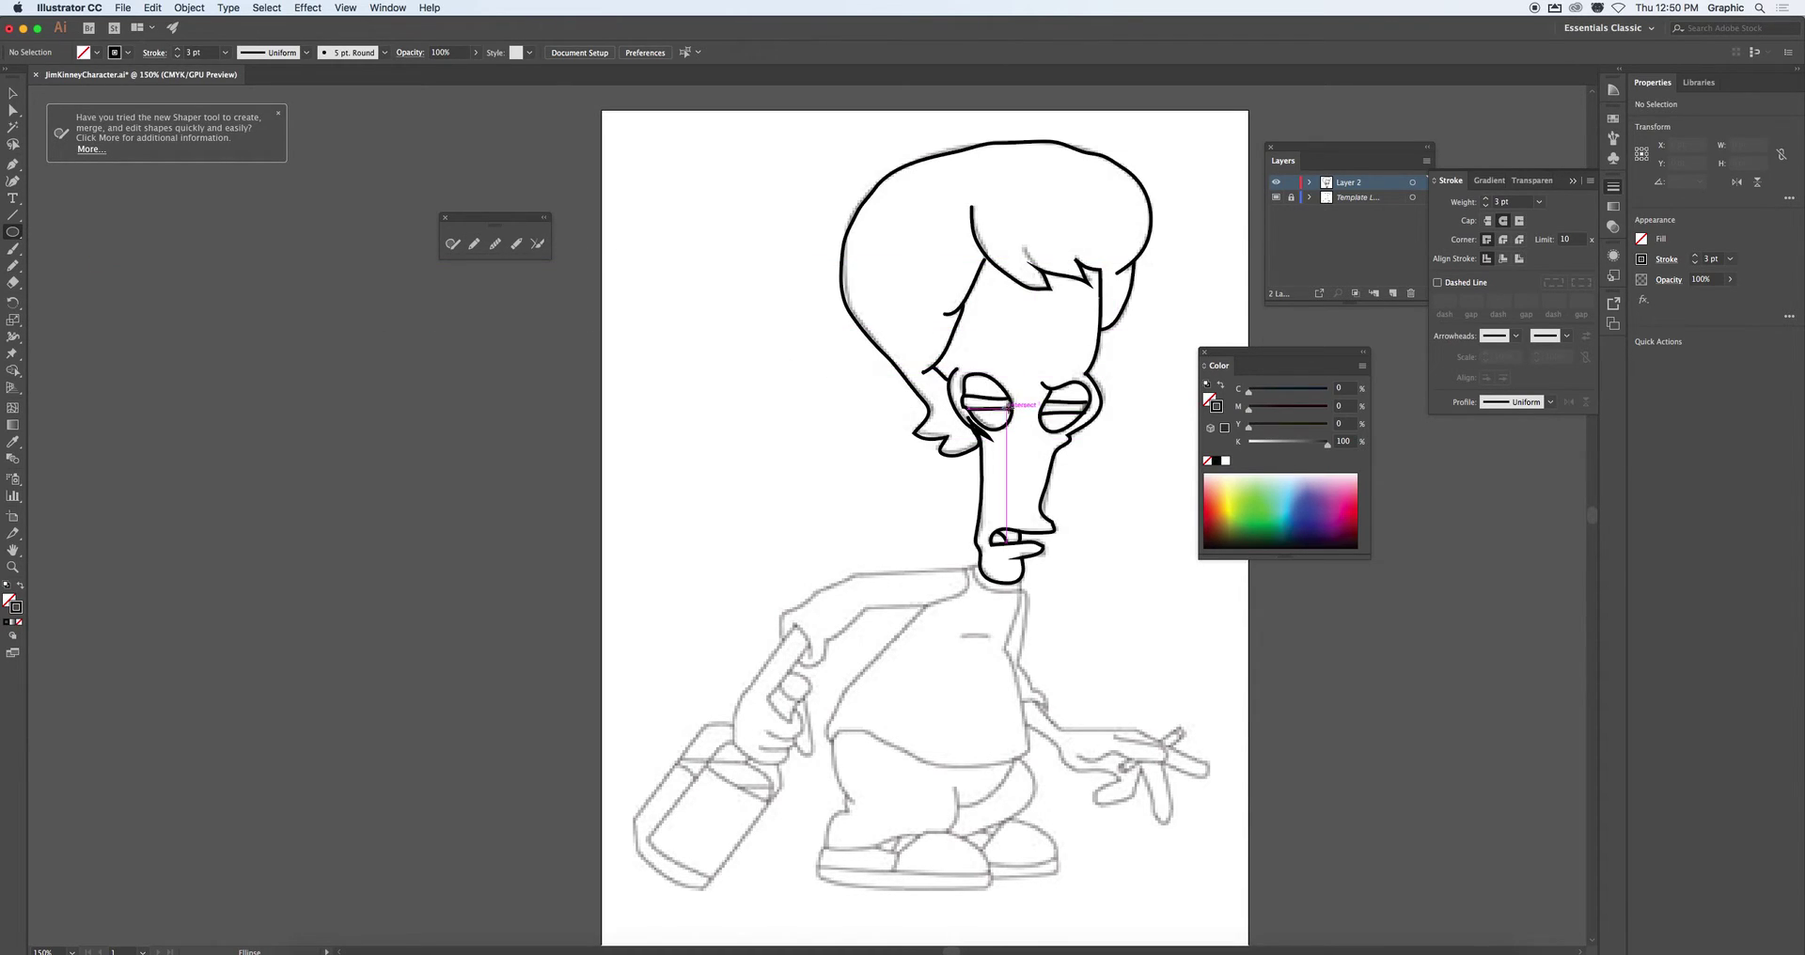
mouse_move(1009, 403)
left_mouse_down()
mouse_move(1034, 418)
mouse_move(1016, 410)
left_mouse_up()
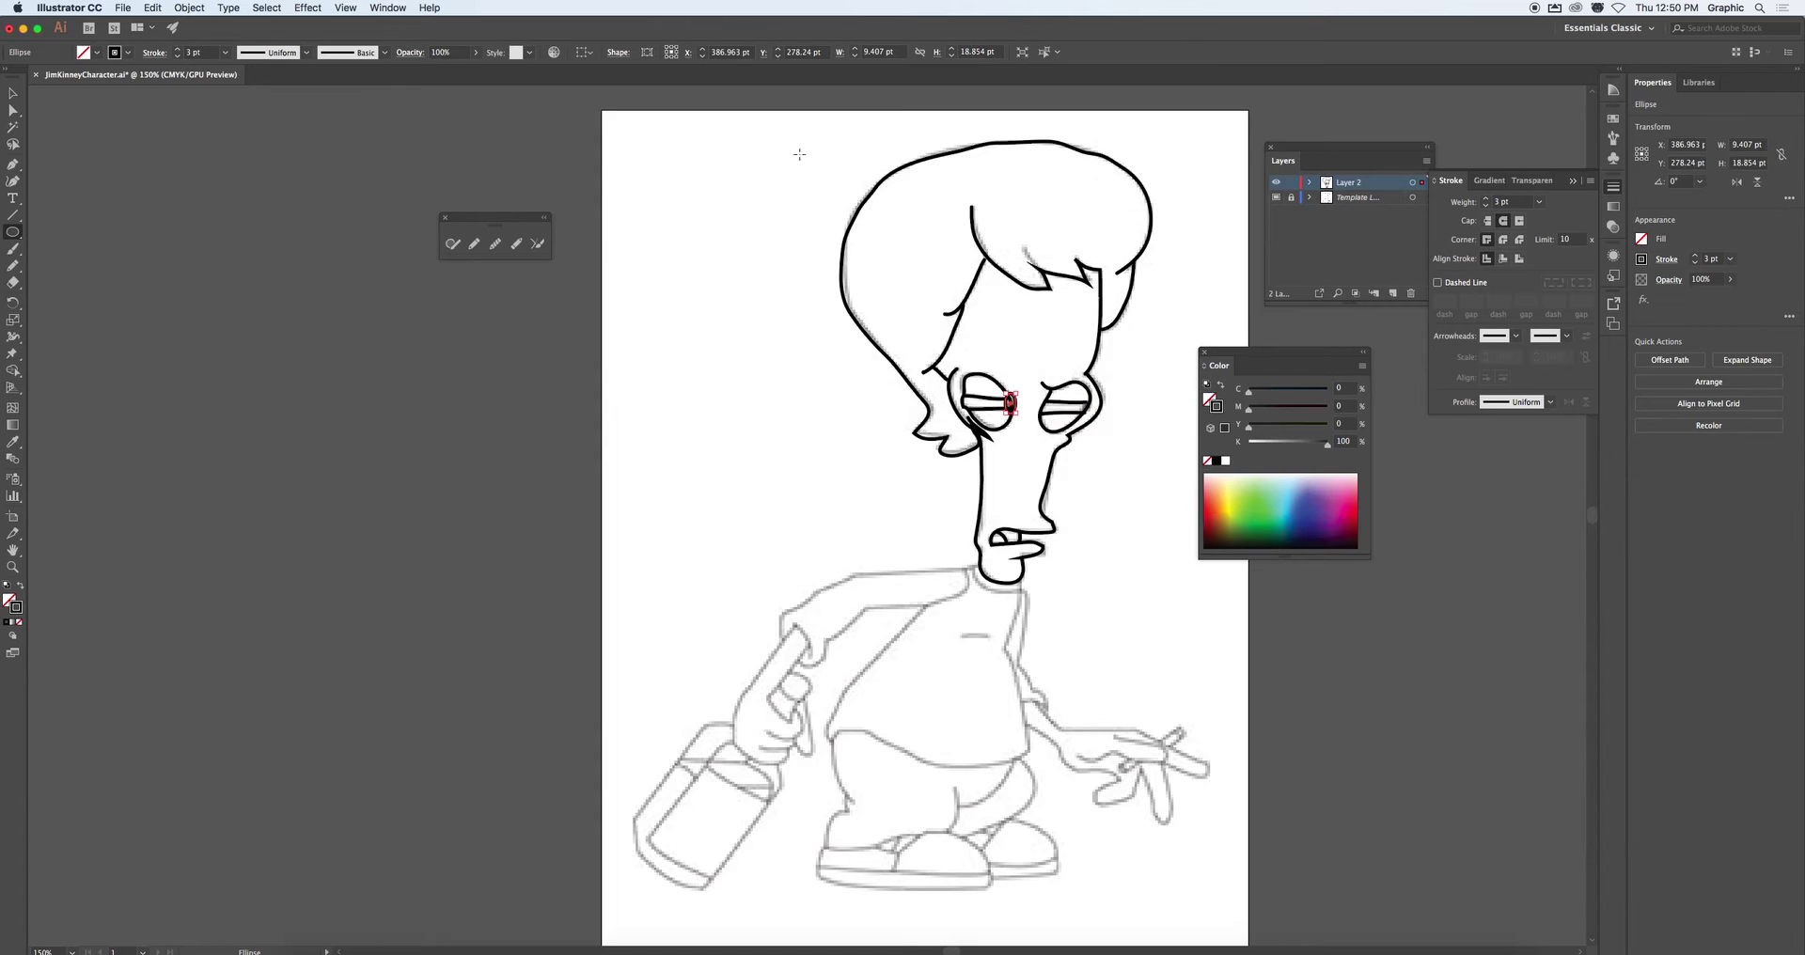
key("super+z")
Uncheck Snap to Point in the View menu and verify it stays off
left_click(386, 7)
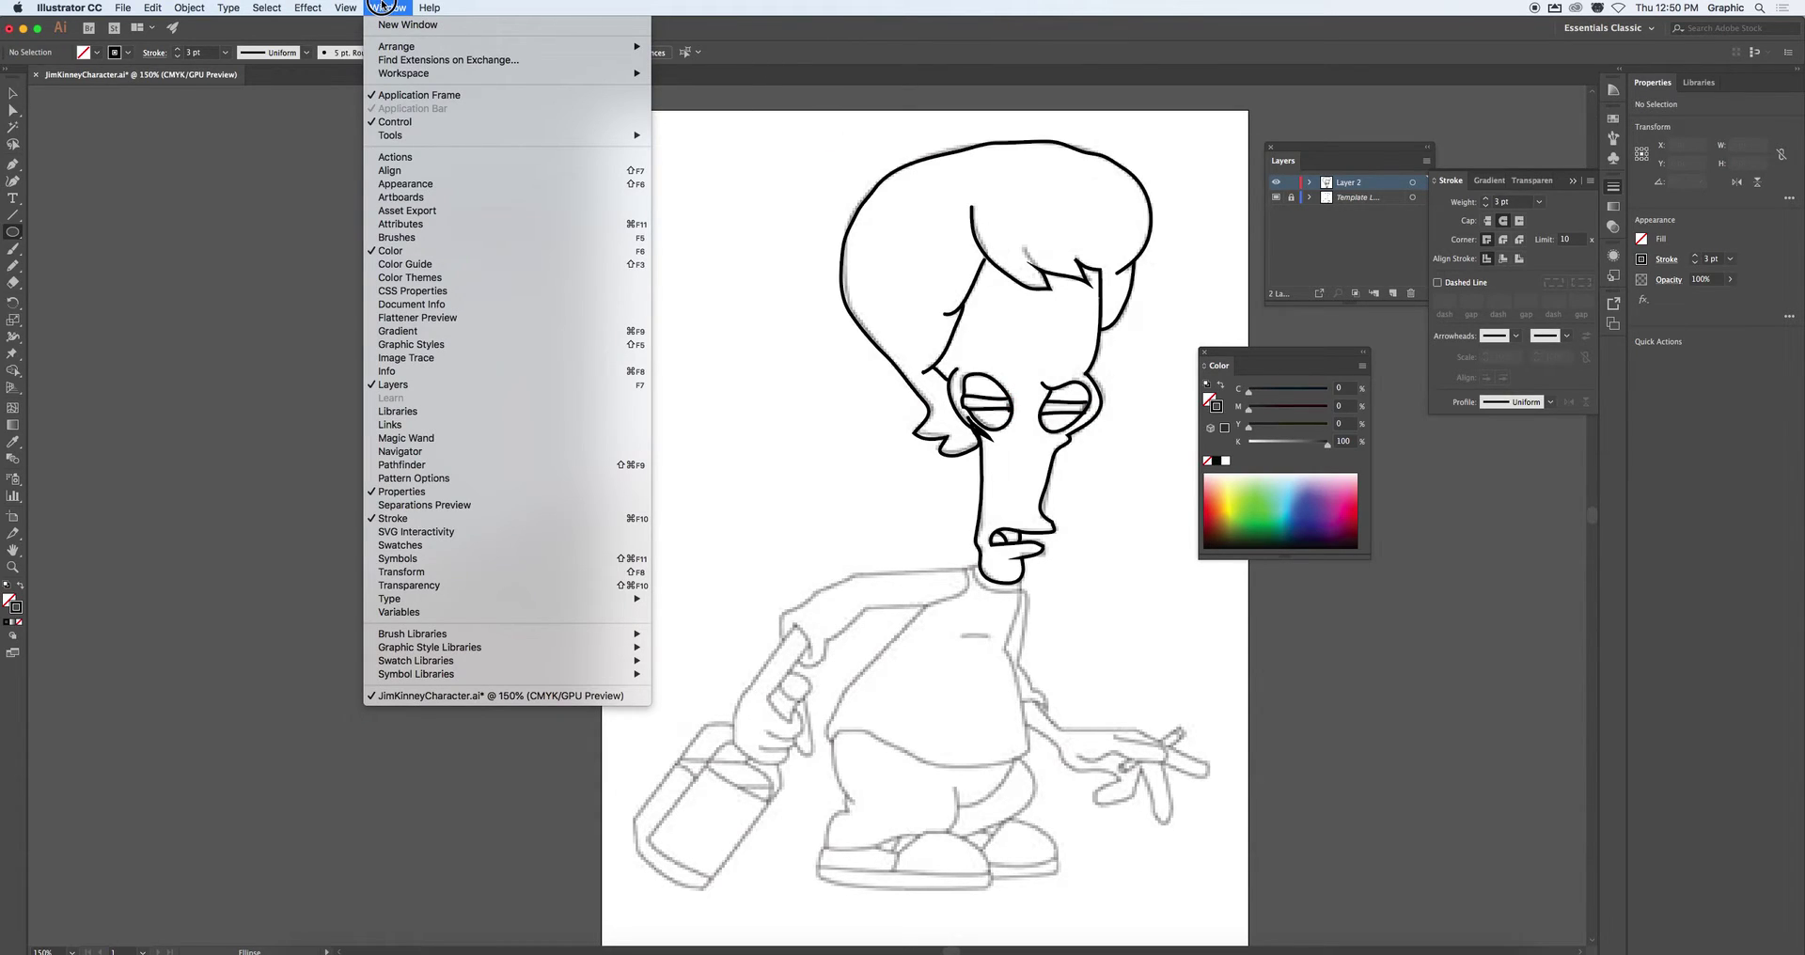
mouse_move(351, 6)
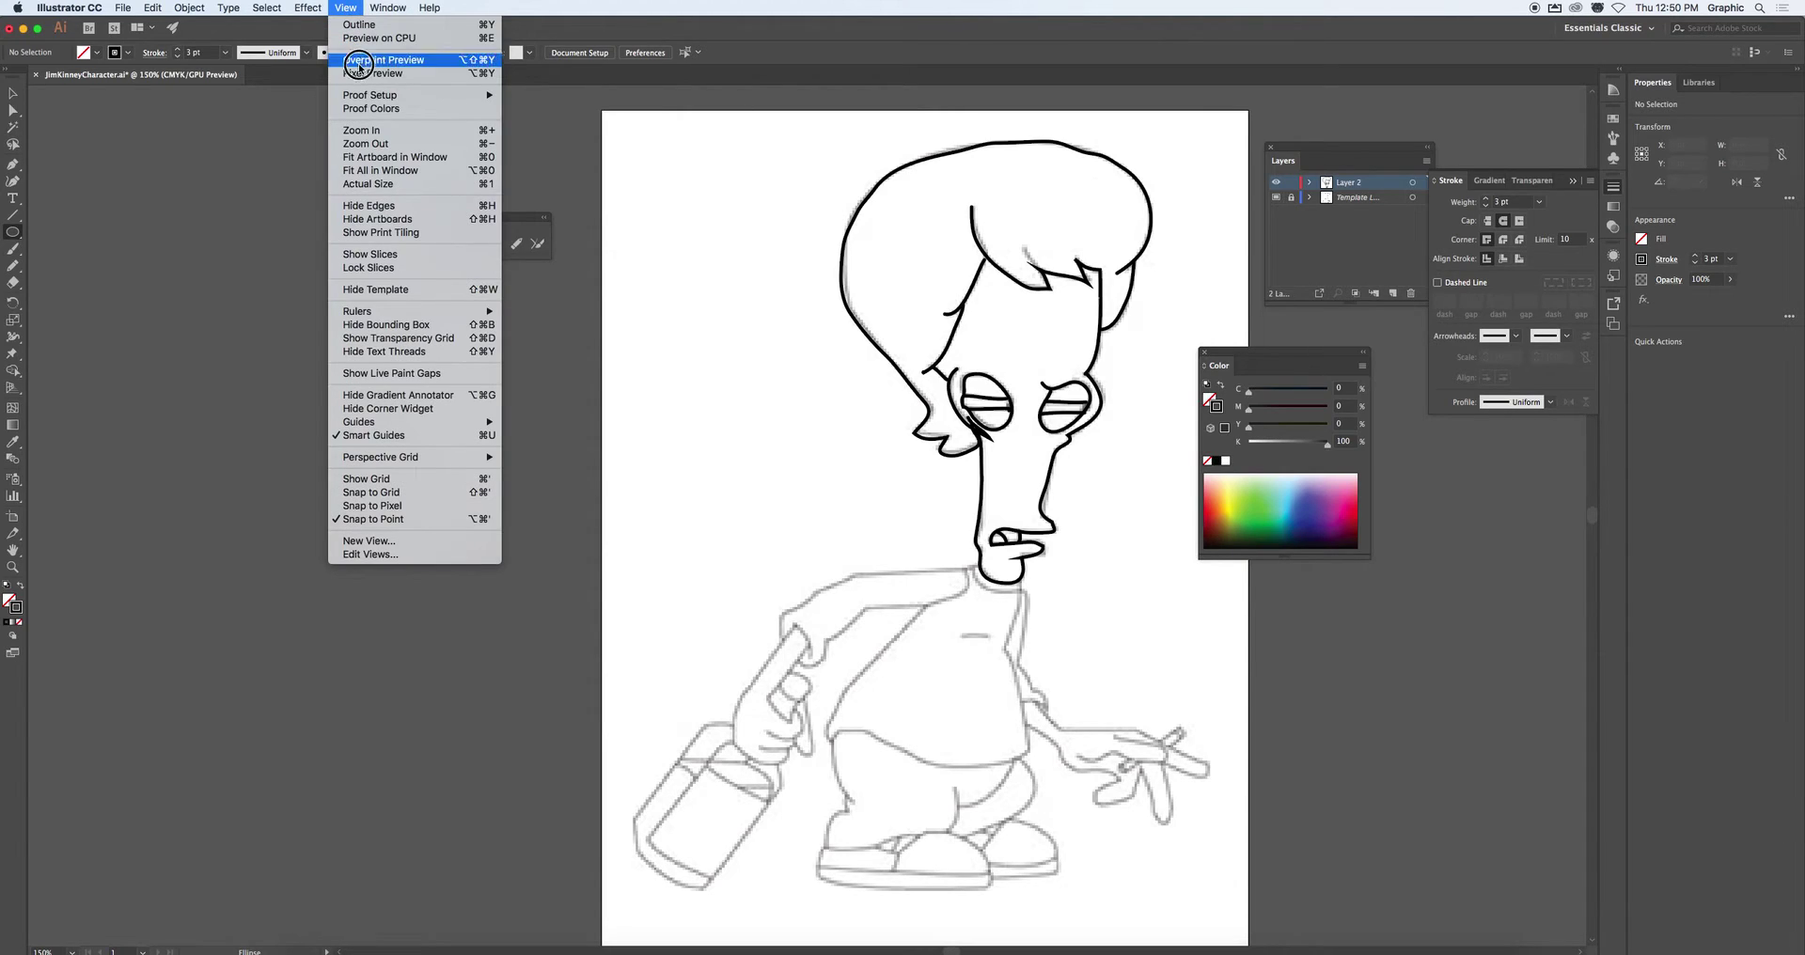
left_click(372, 519)
left_click(346, 7)
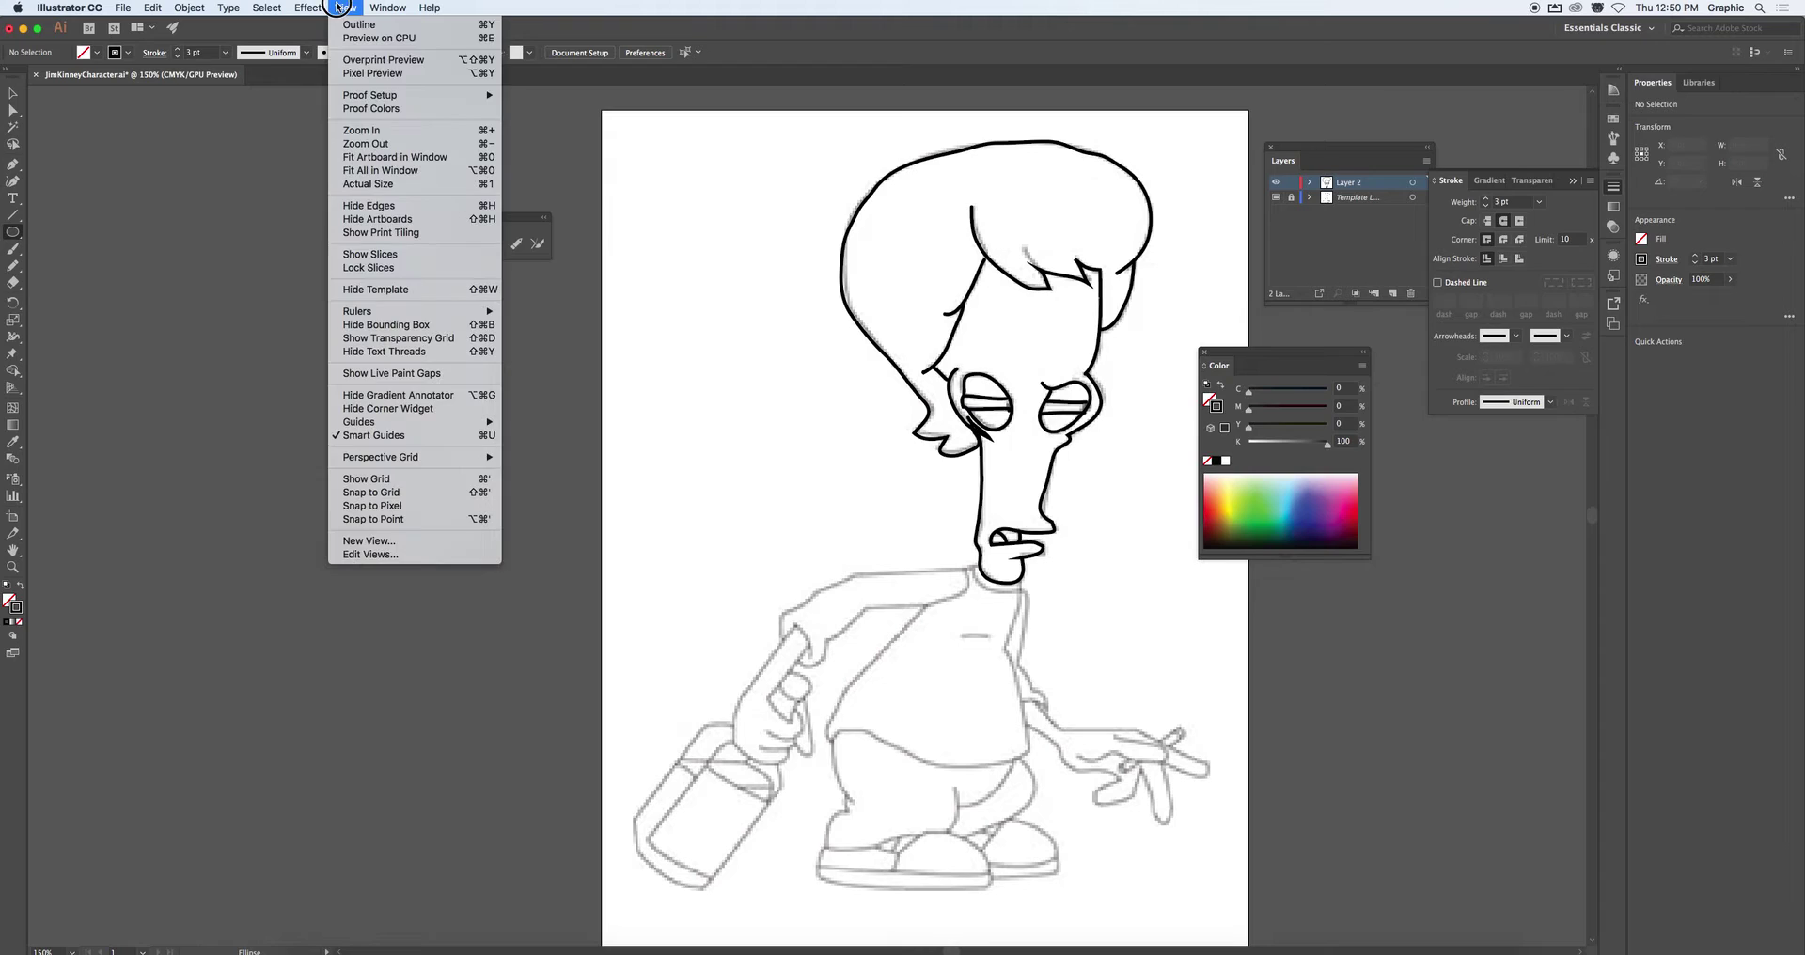
left_click(385, 435)
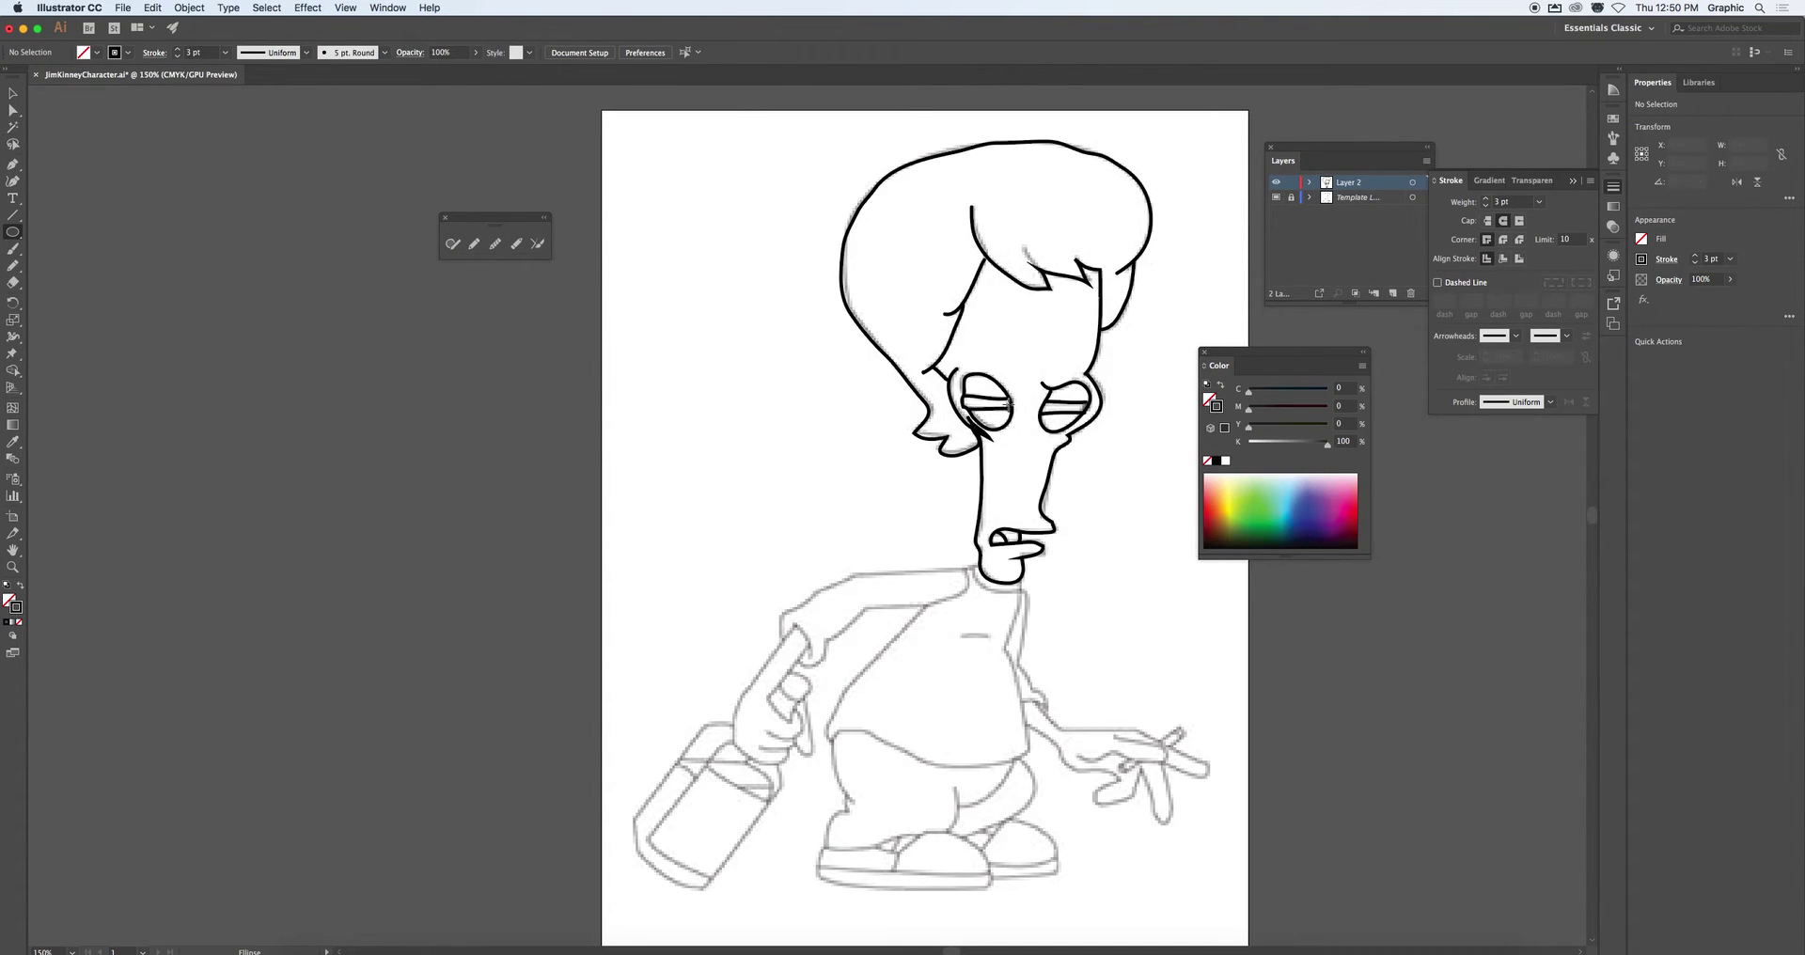
Draw a small tilted, solid-black, unstroked pupil in the left eye and copy it to the right eye
left_click_drag(1008, 402, 1011, 414)
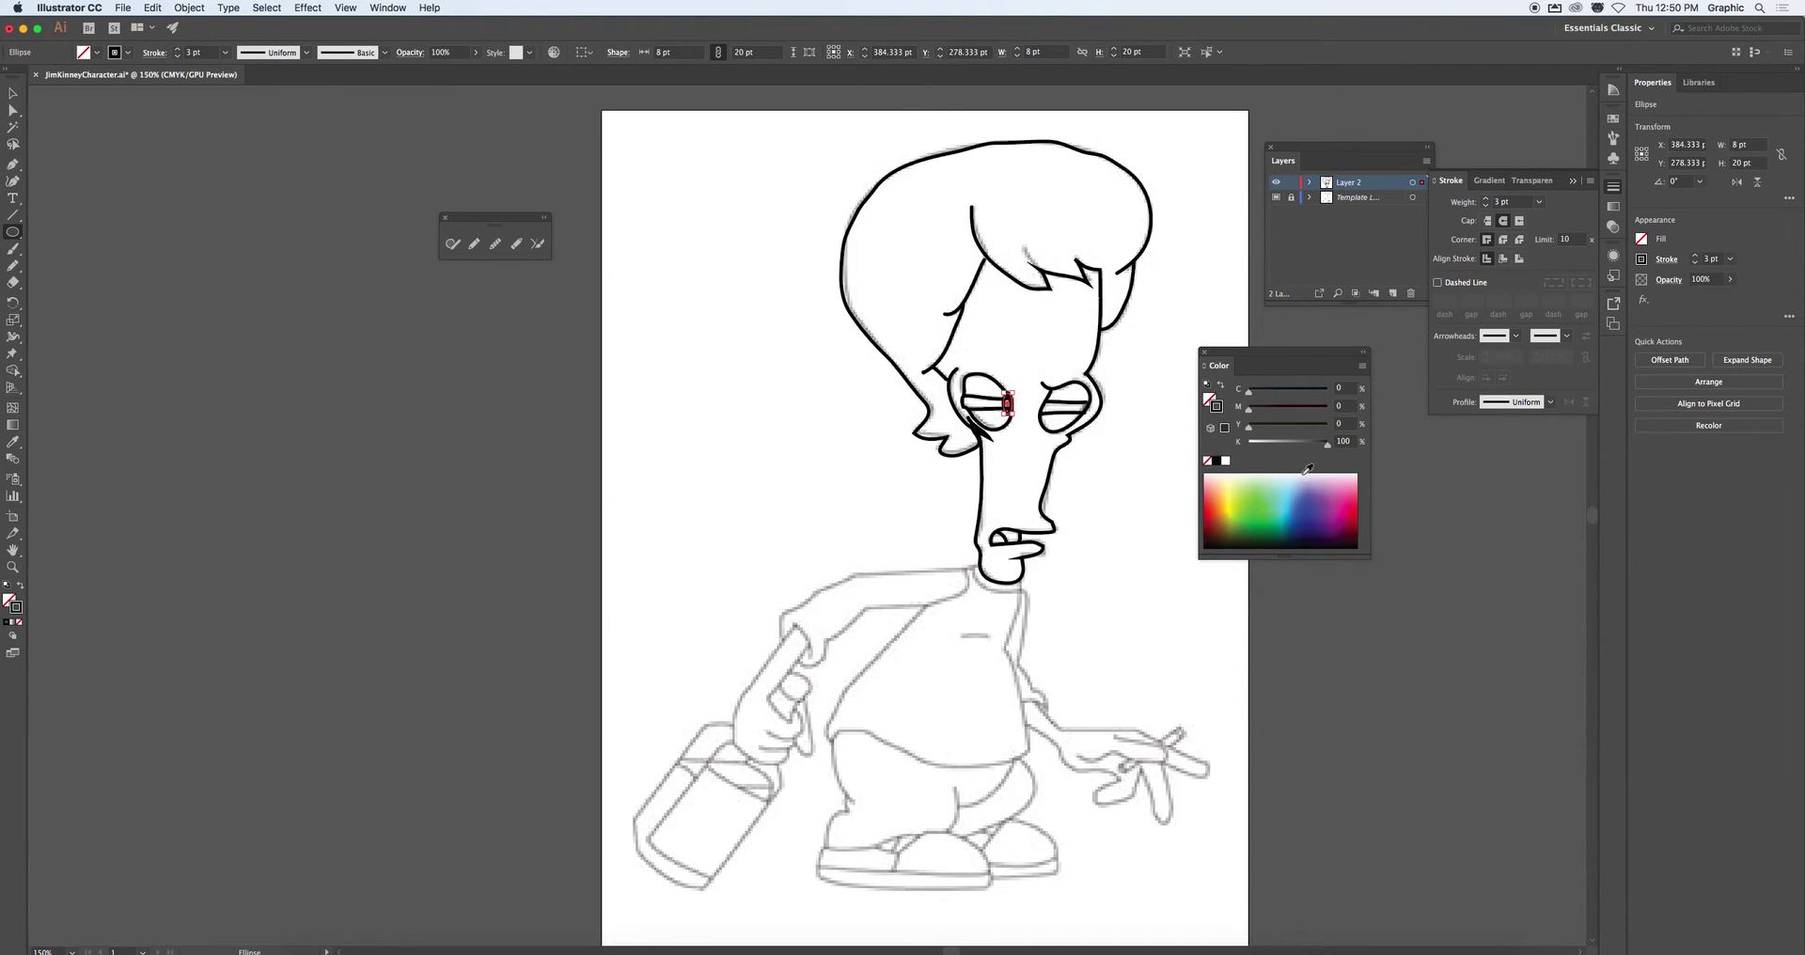
left_click(1221, 387)
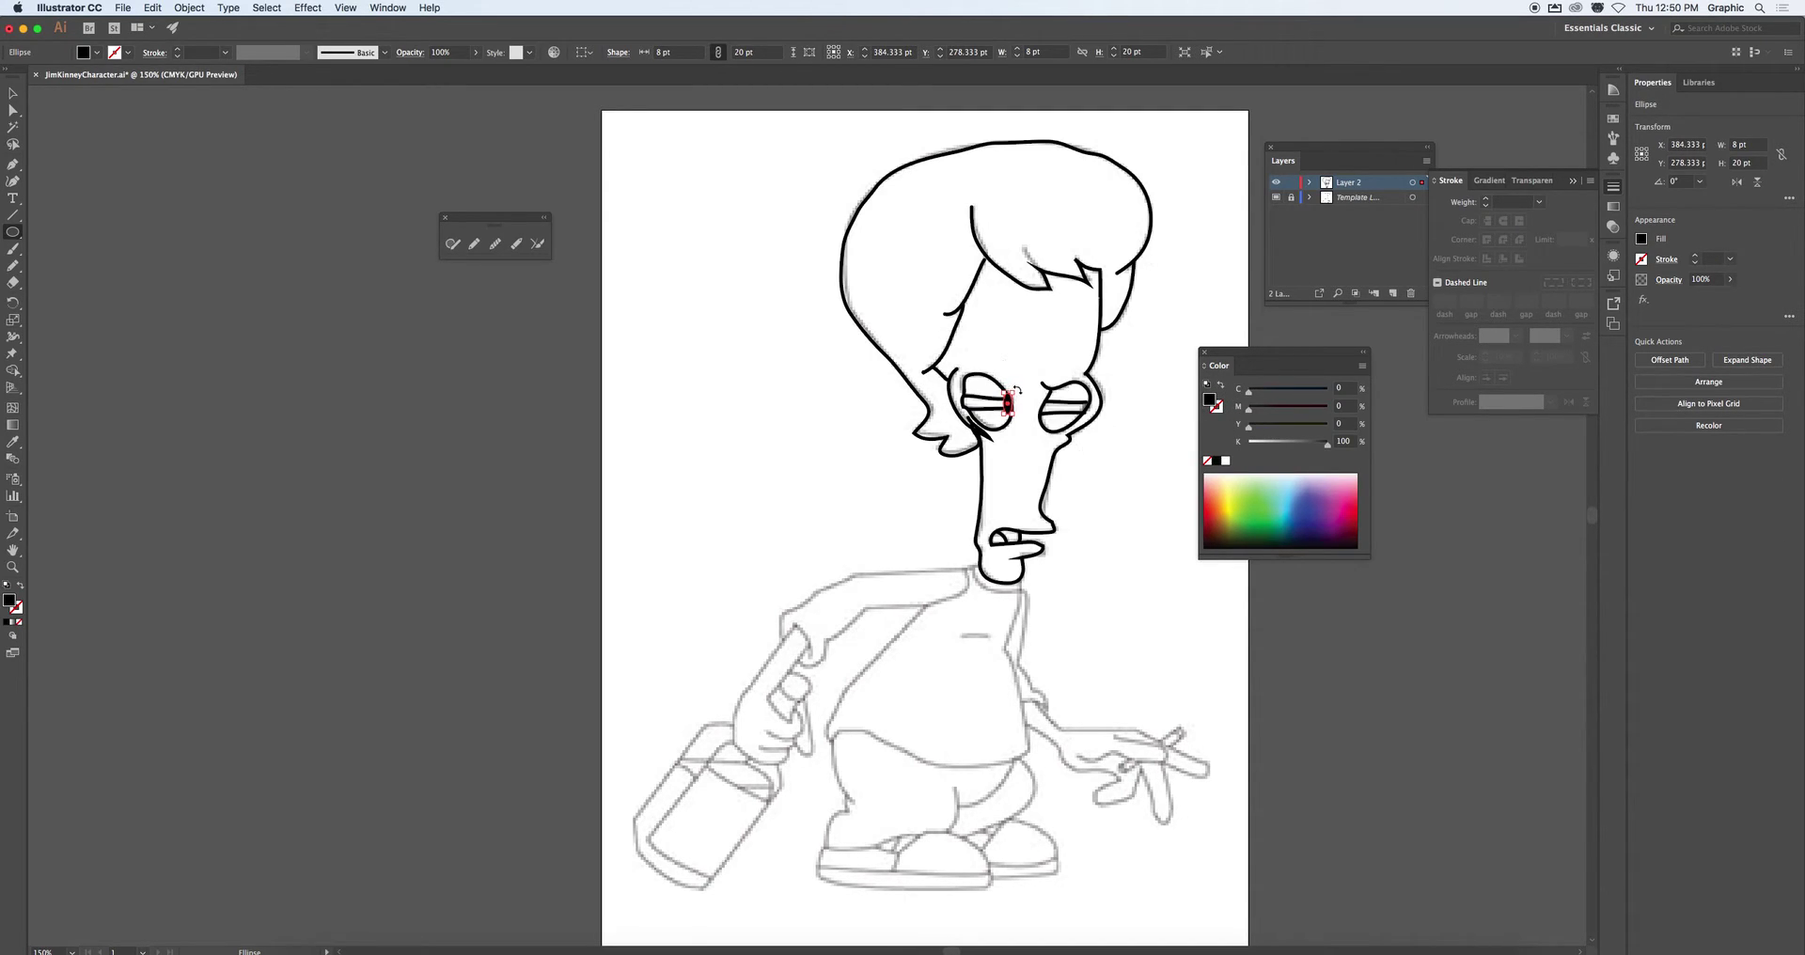
left_click_drag(1017, 388, 1021, 366)
left_click_drag(1010, 396, 1018, 399)
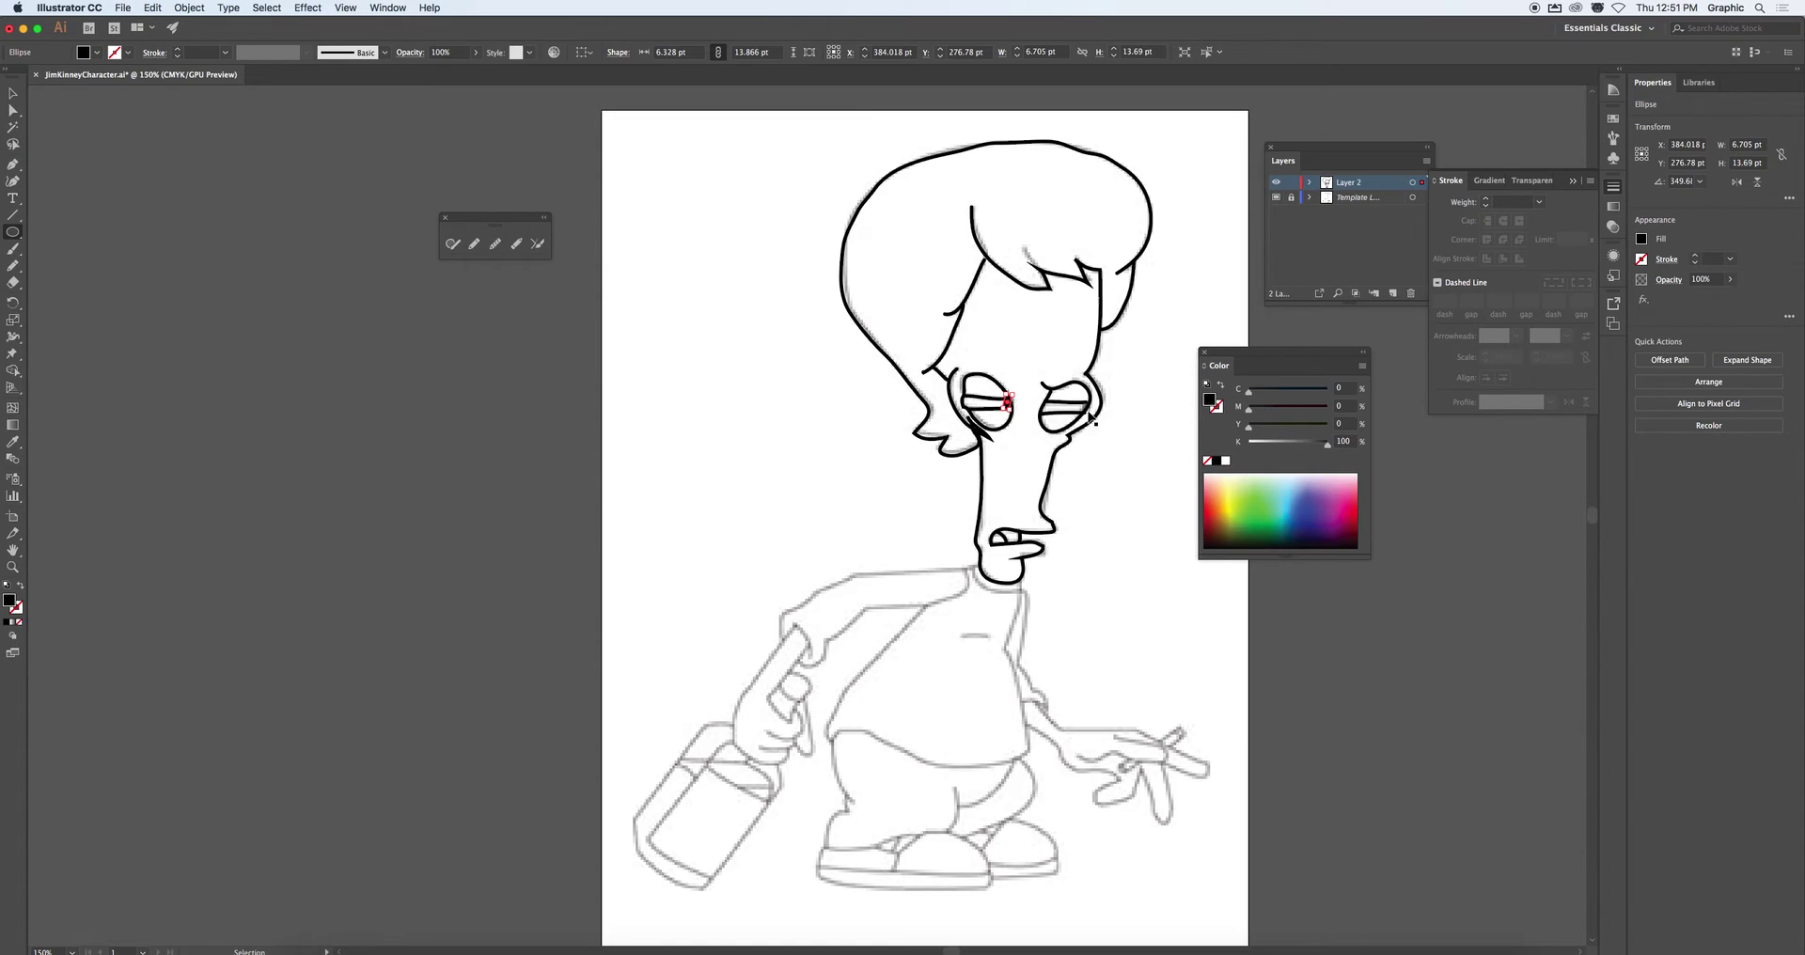
left_click_drag(1006, 402, 1083, 407)
left_click(1122, 465)
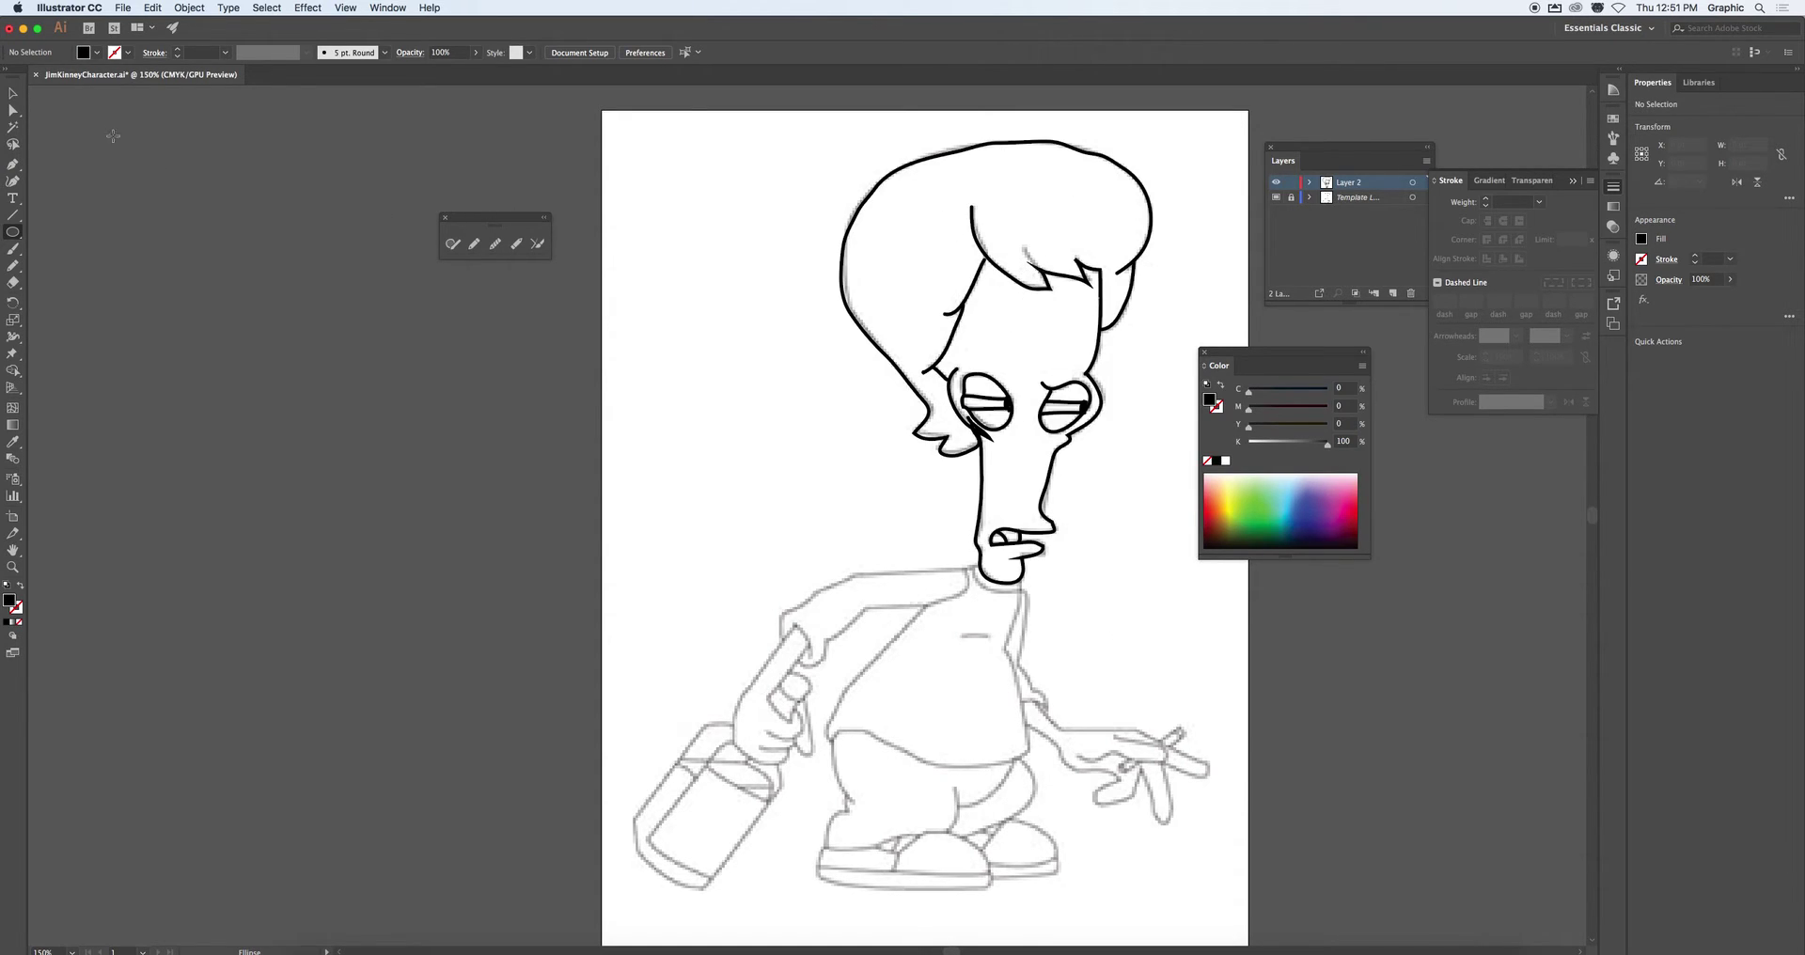
Select all the traced head strokes and make them one Live Paint group with Object > Live Paint > Make
left_click(15, 94)
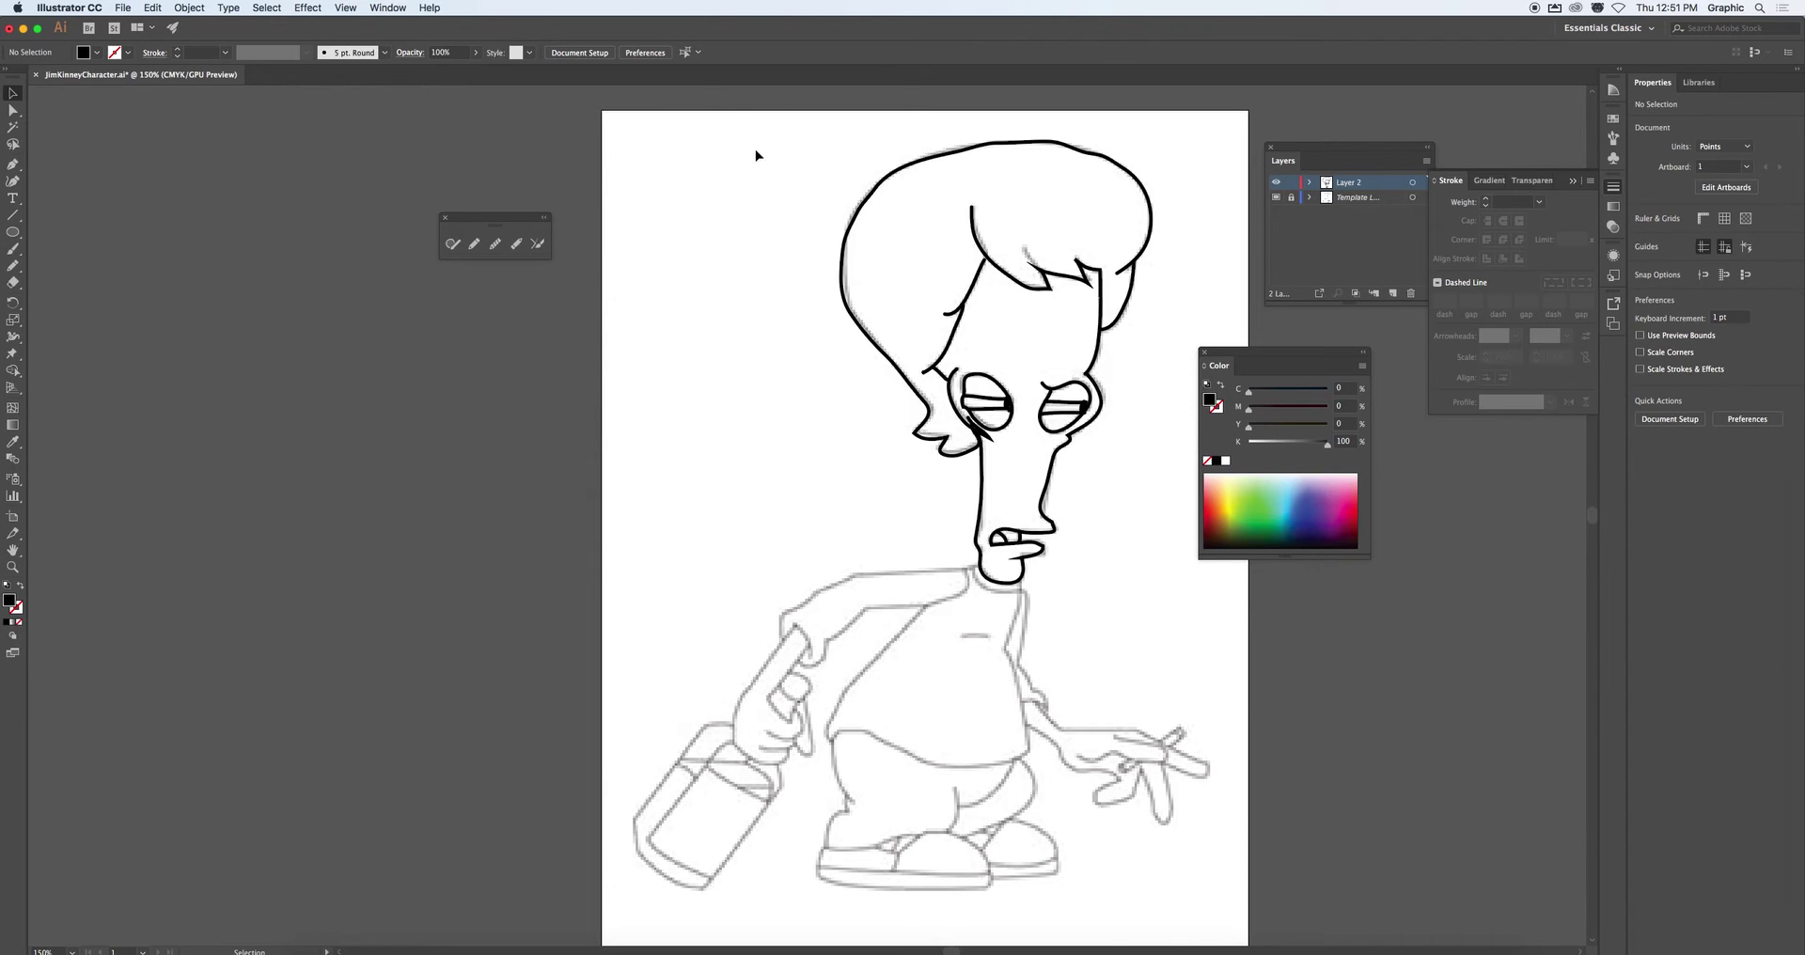
left_click_drag(762, 129, 1173, 613)
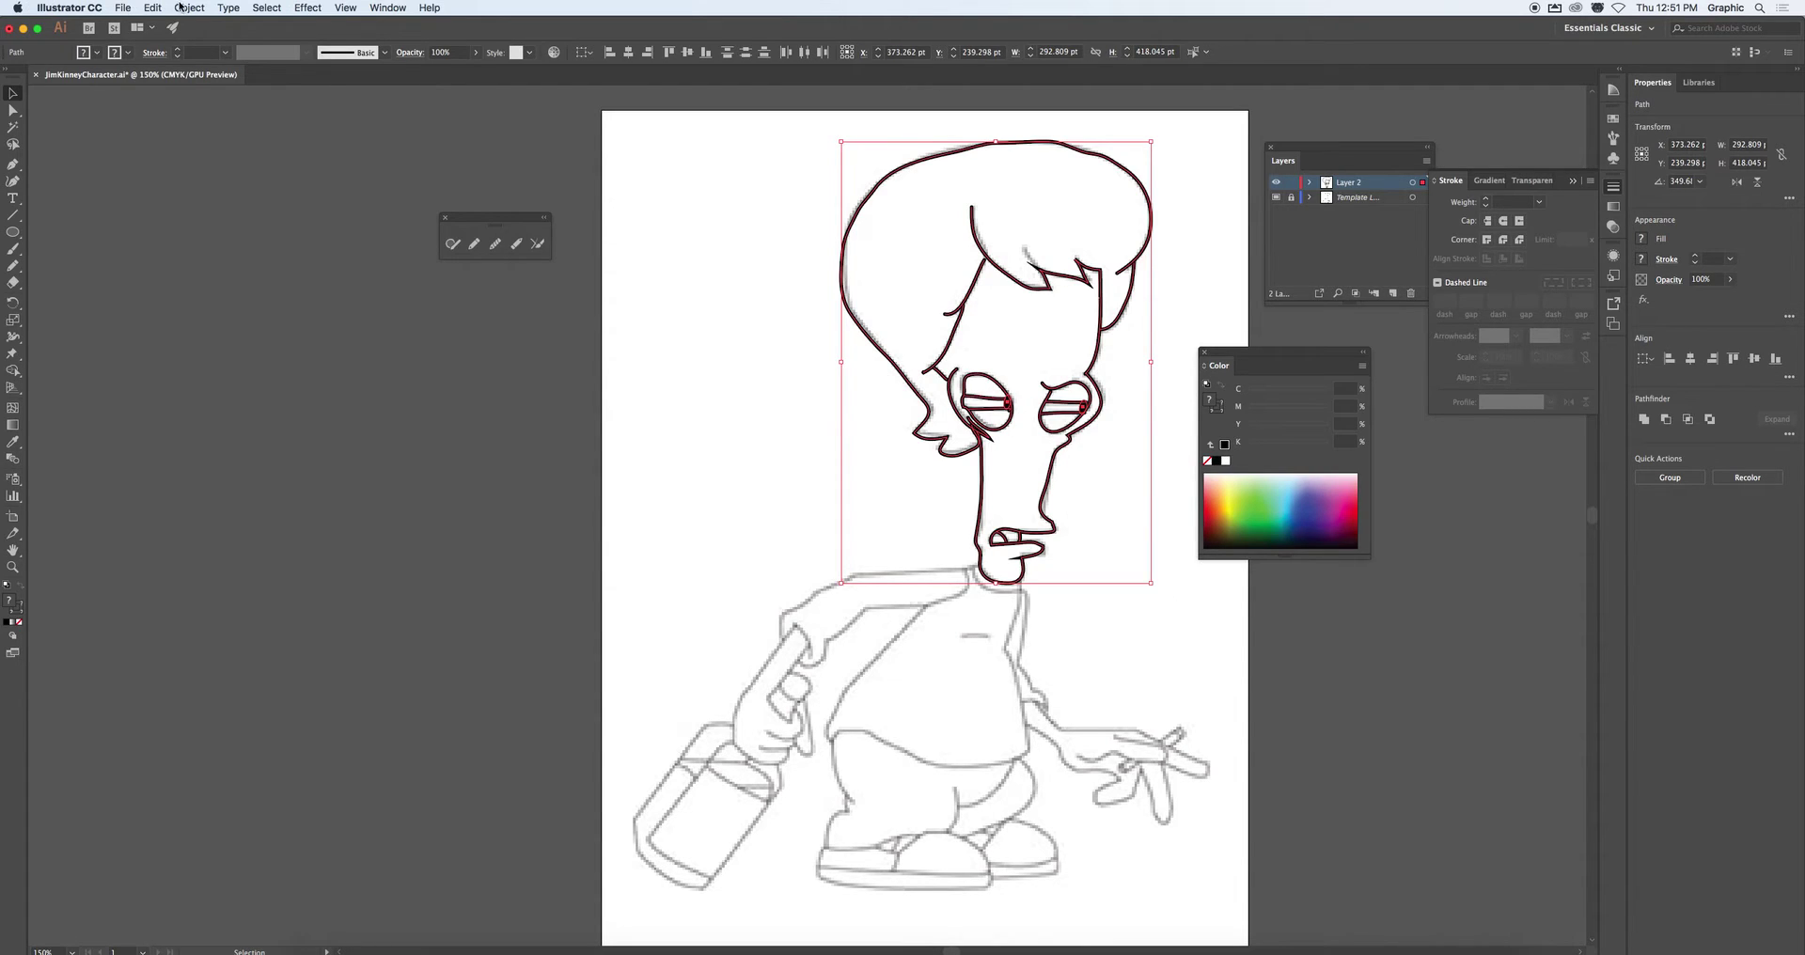
left_click(185, 7)
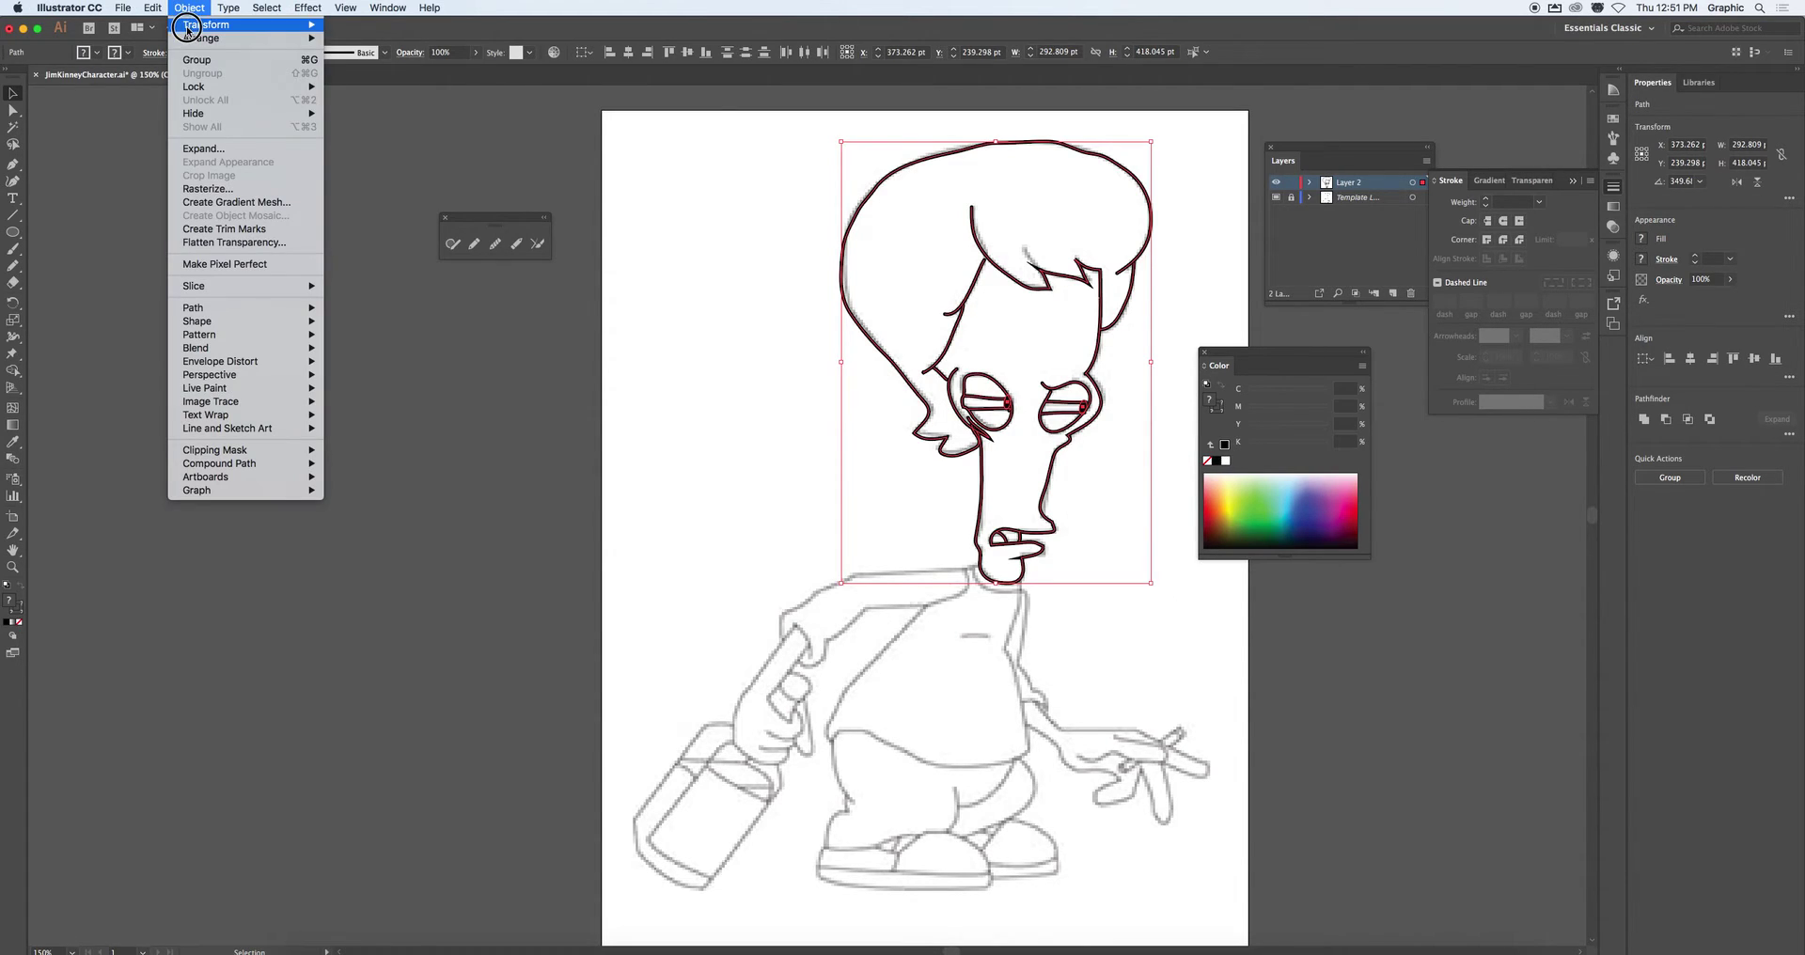
mouse_move(235, 341)
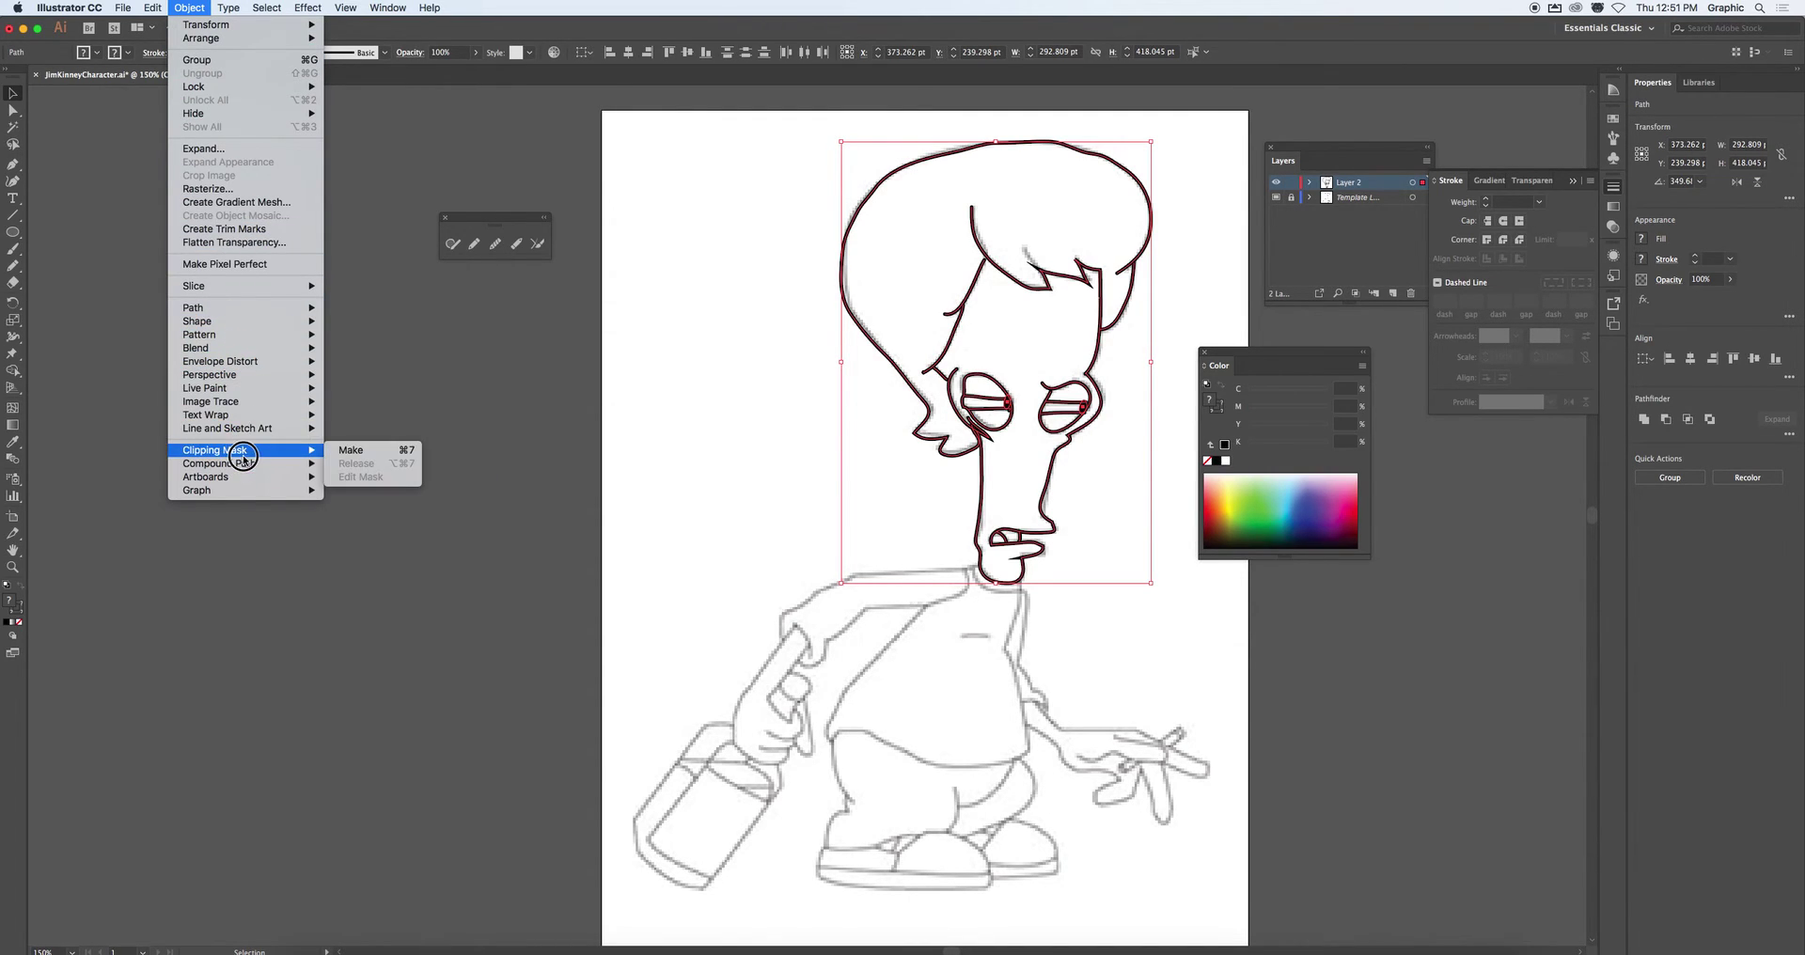
mouse_move(243, 376)
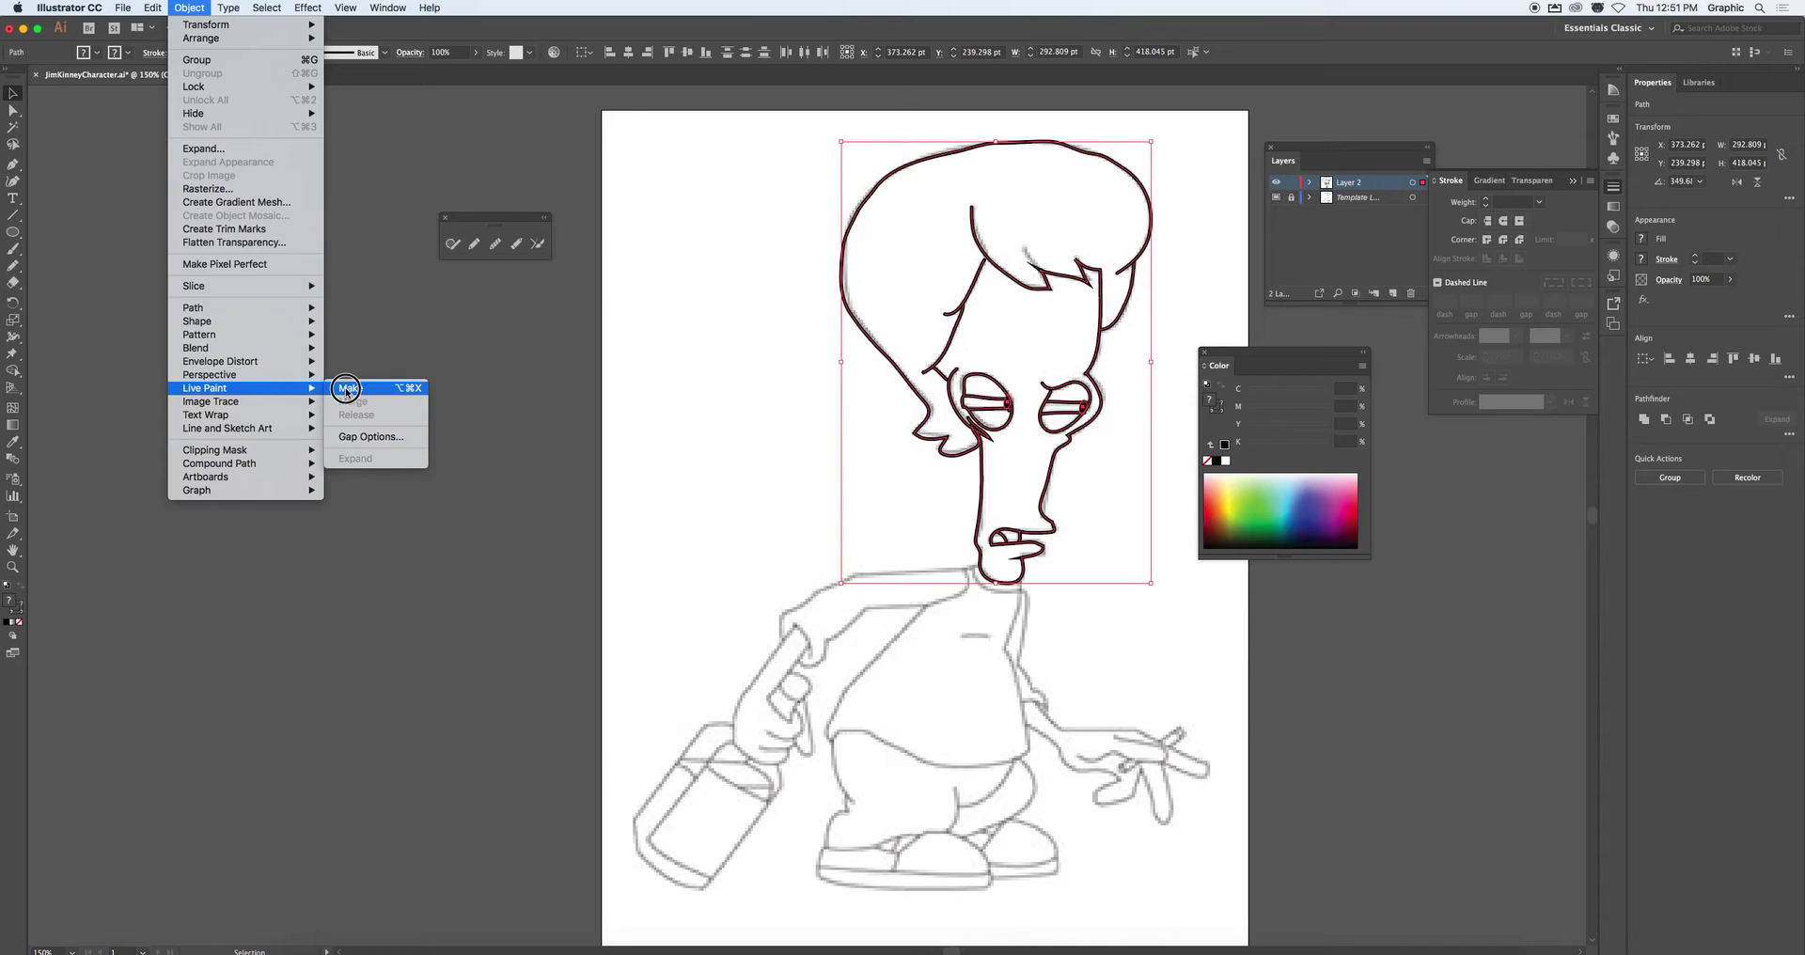
left_click(346, 389)
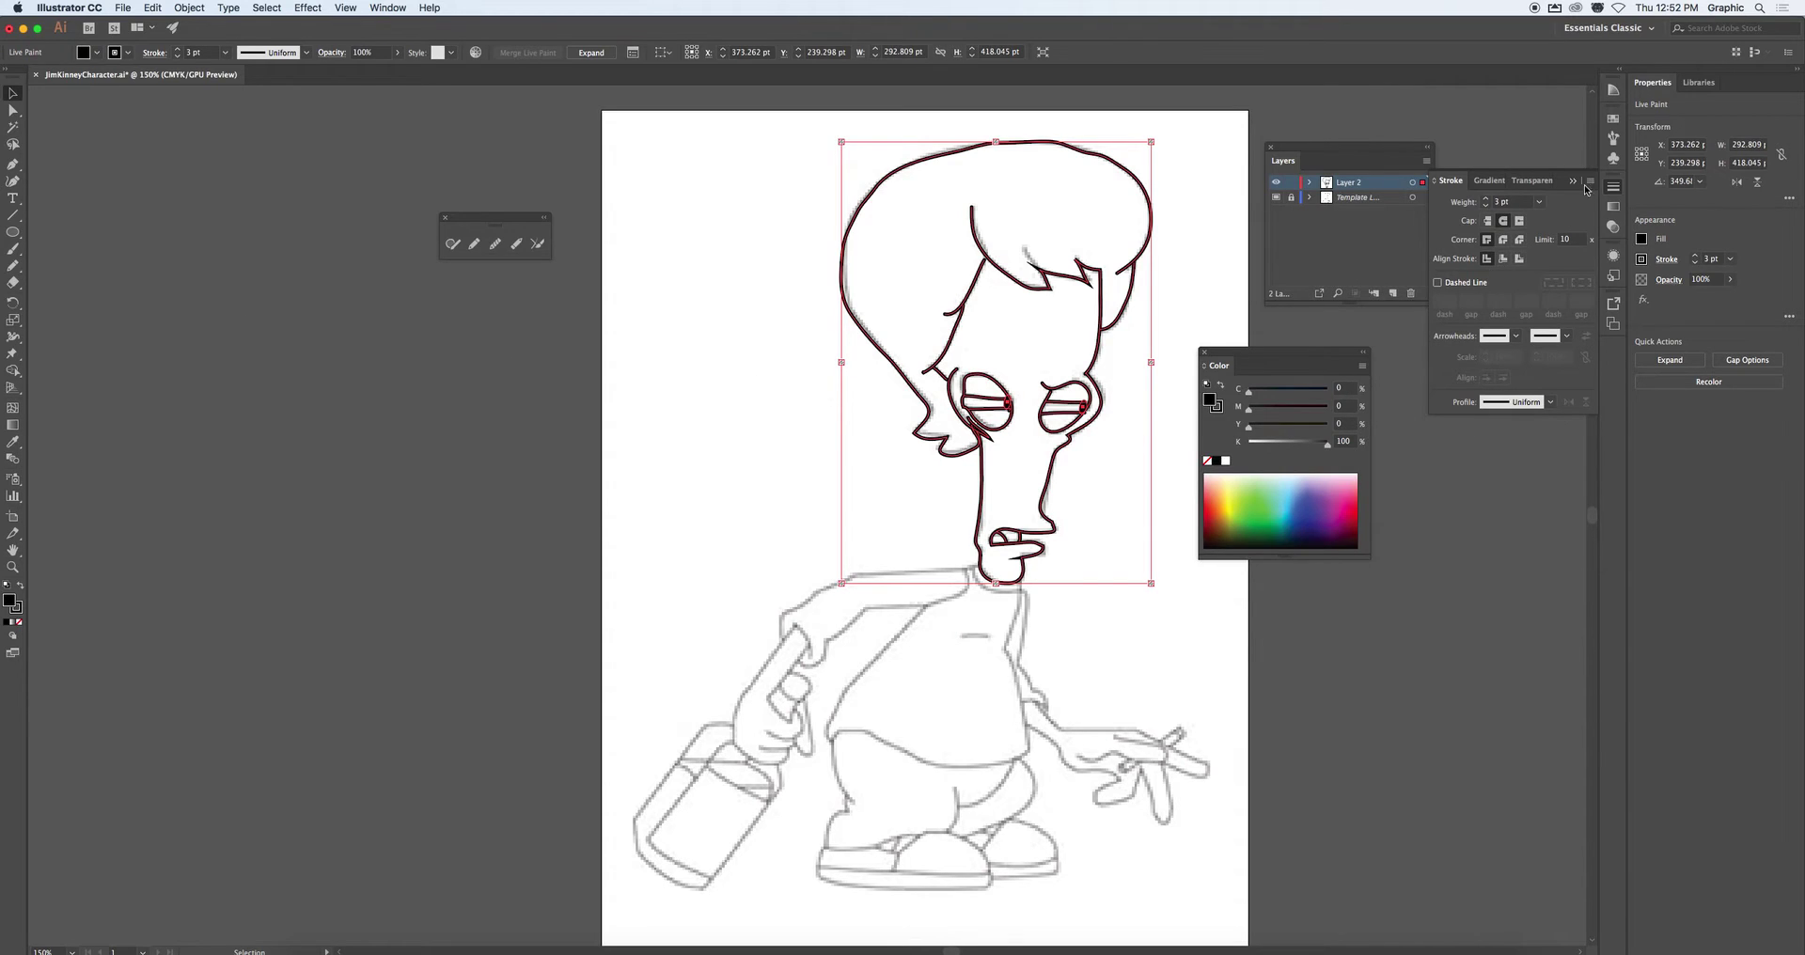
Open the Swatches panel and detach it into a floating panel beside the artwork
left_click(1613, 119)
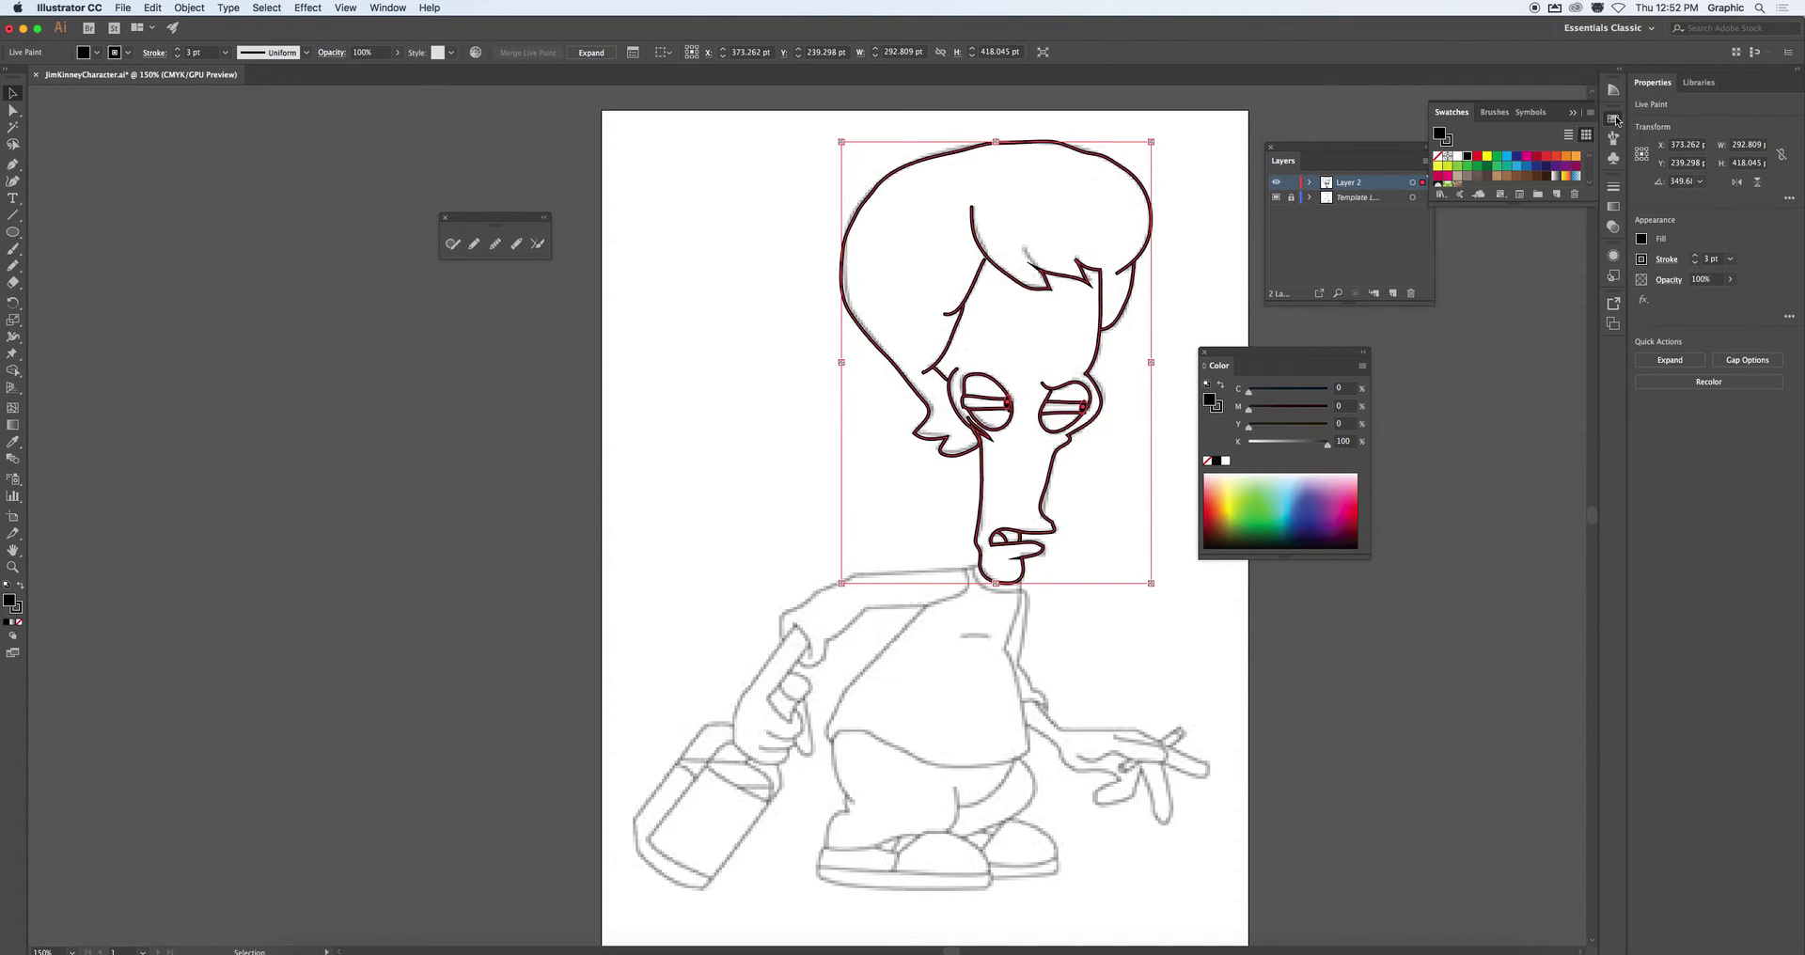
mouse_move(1460, 116)
left_mouse_down()
mouse_move(1279, 213)
mouse_move(542, 201)
mouse_move(651, 155)
left_mouse_up()
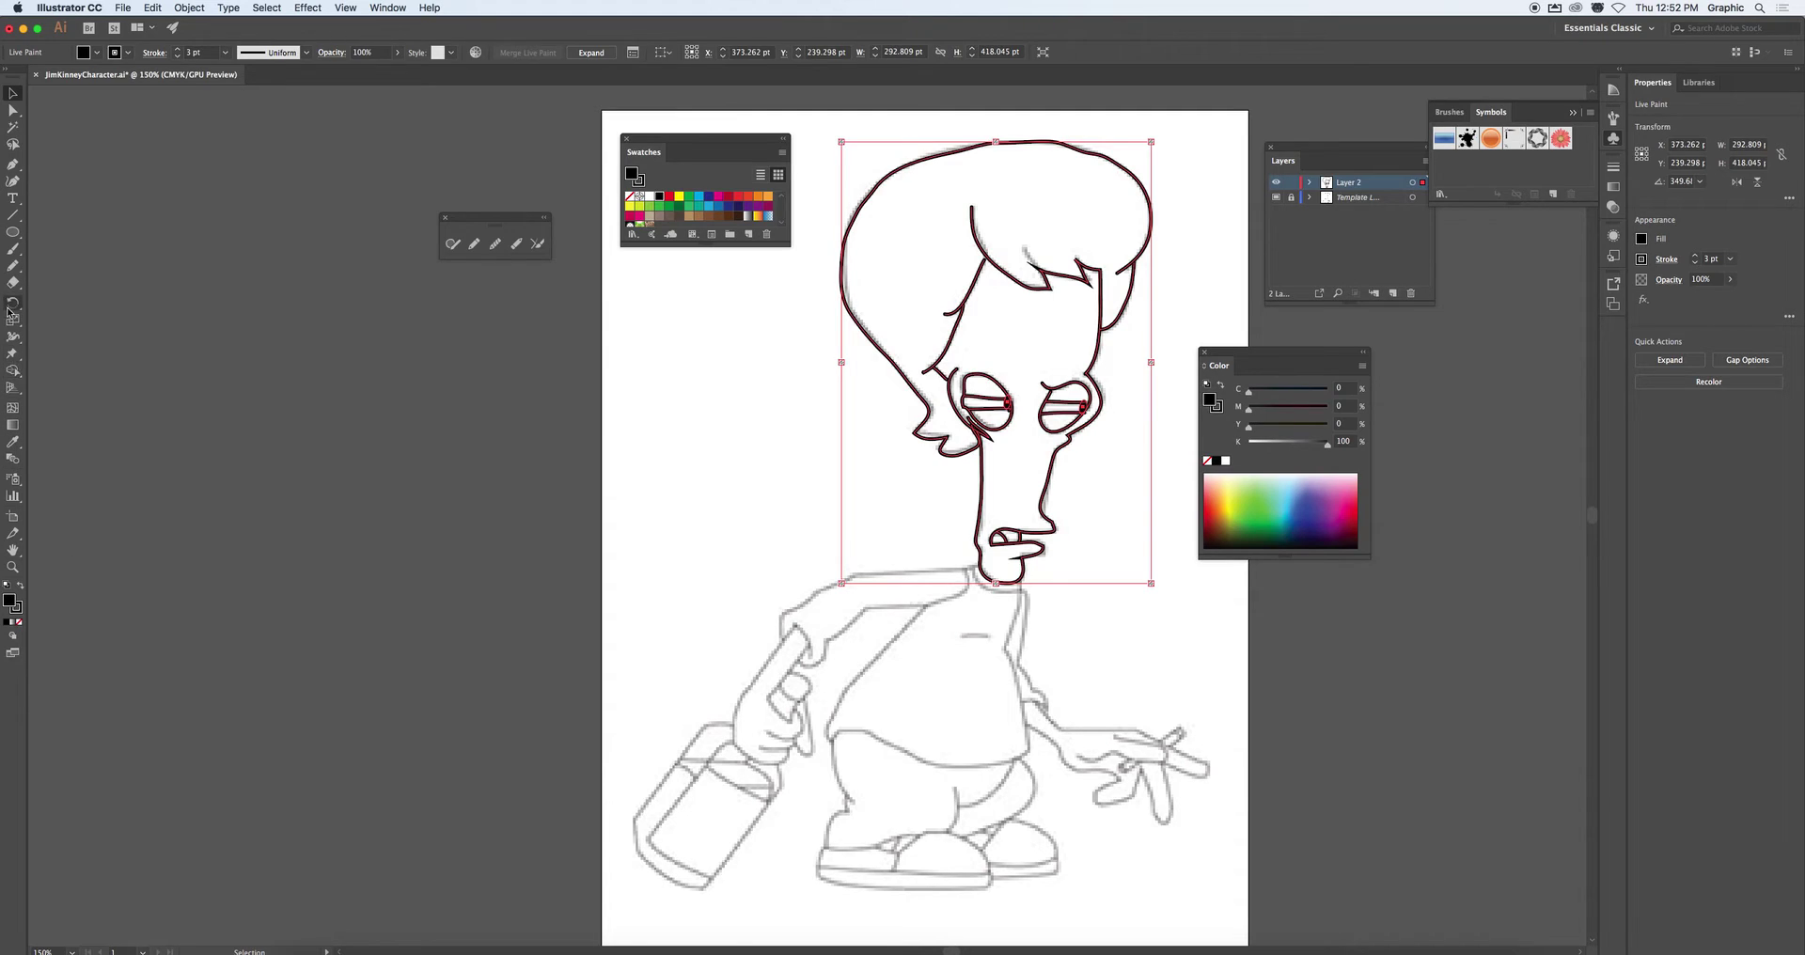
left_click(10, 372)
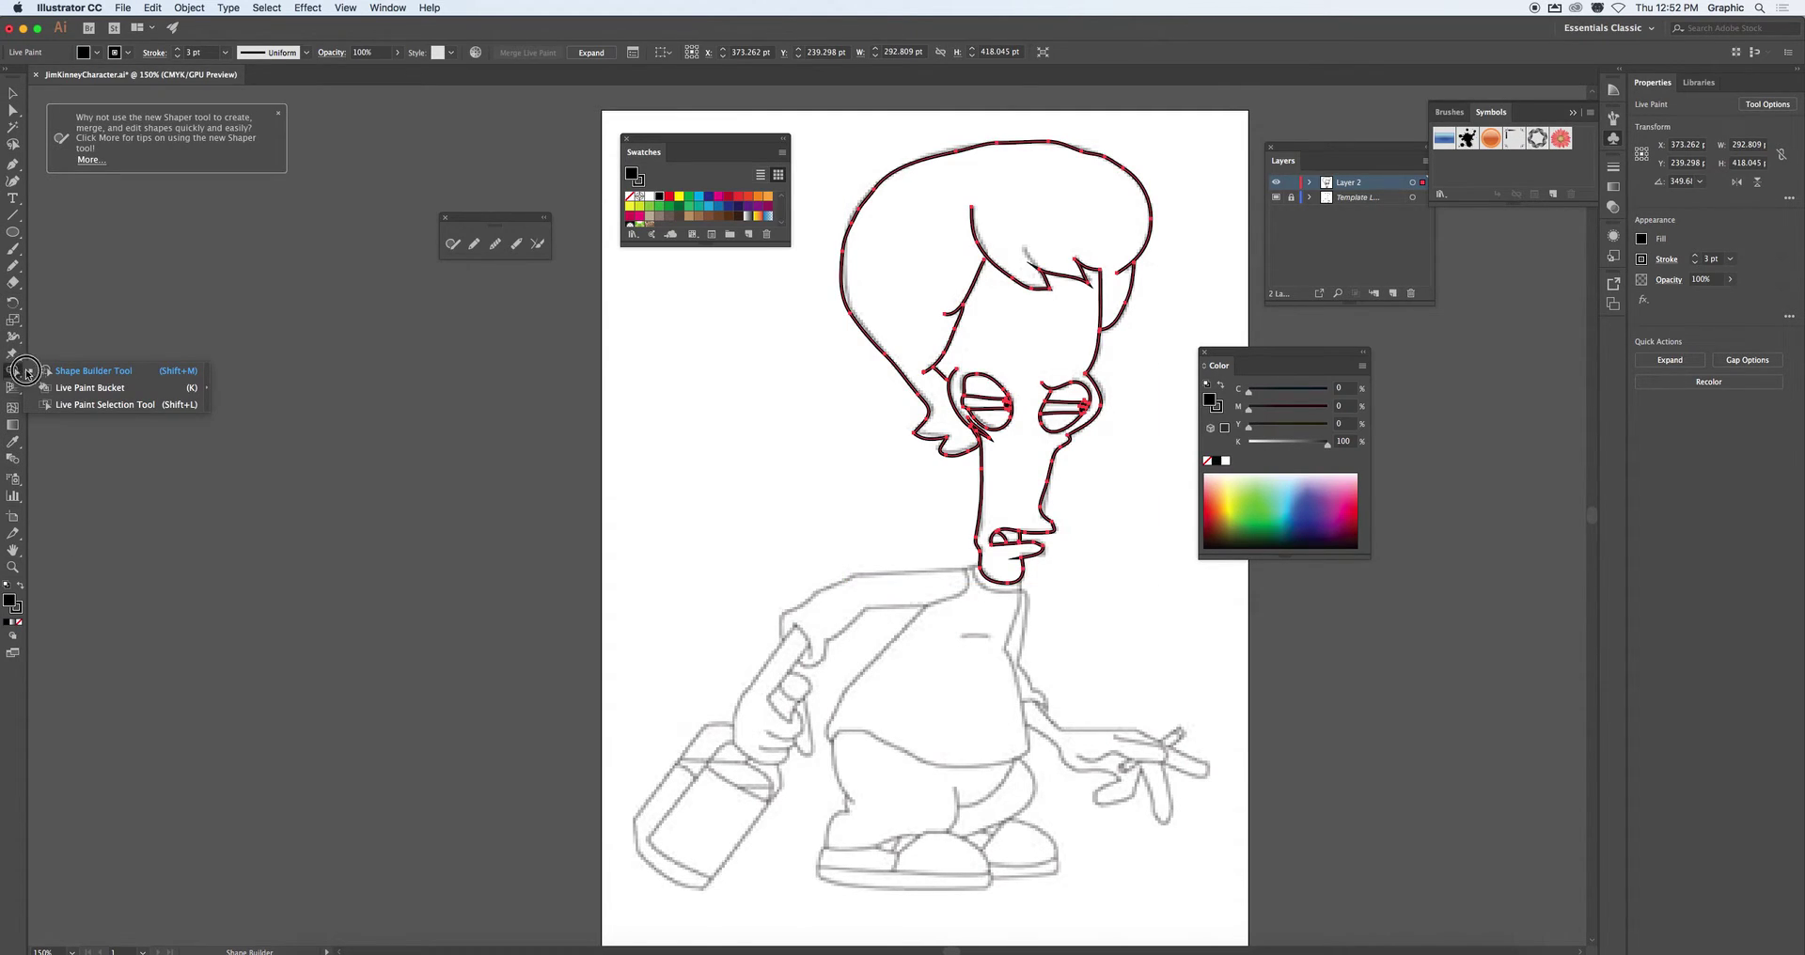
Deselect the head artwork and bring up the Live Paint Bucket Options
left_click(110, 391)
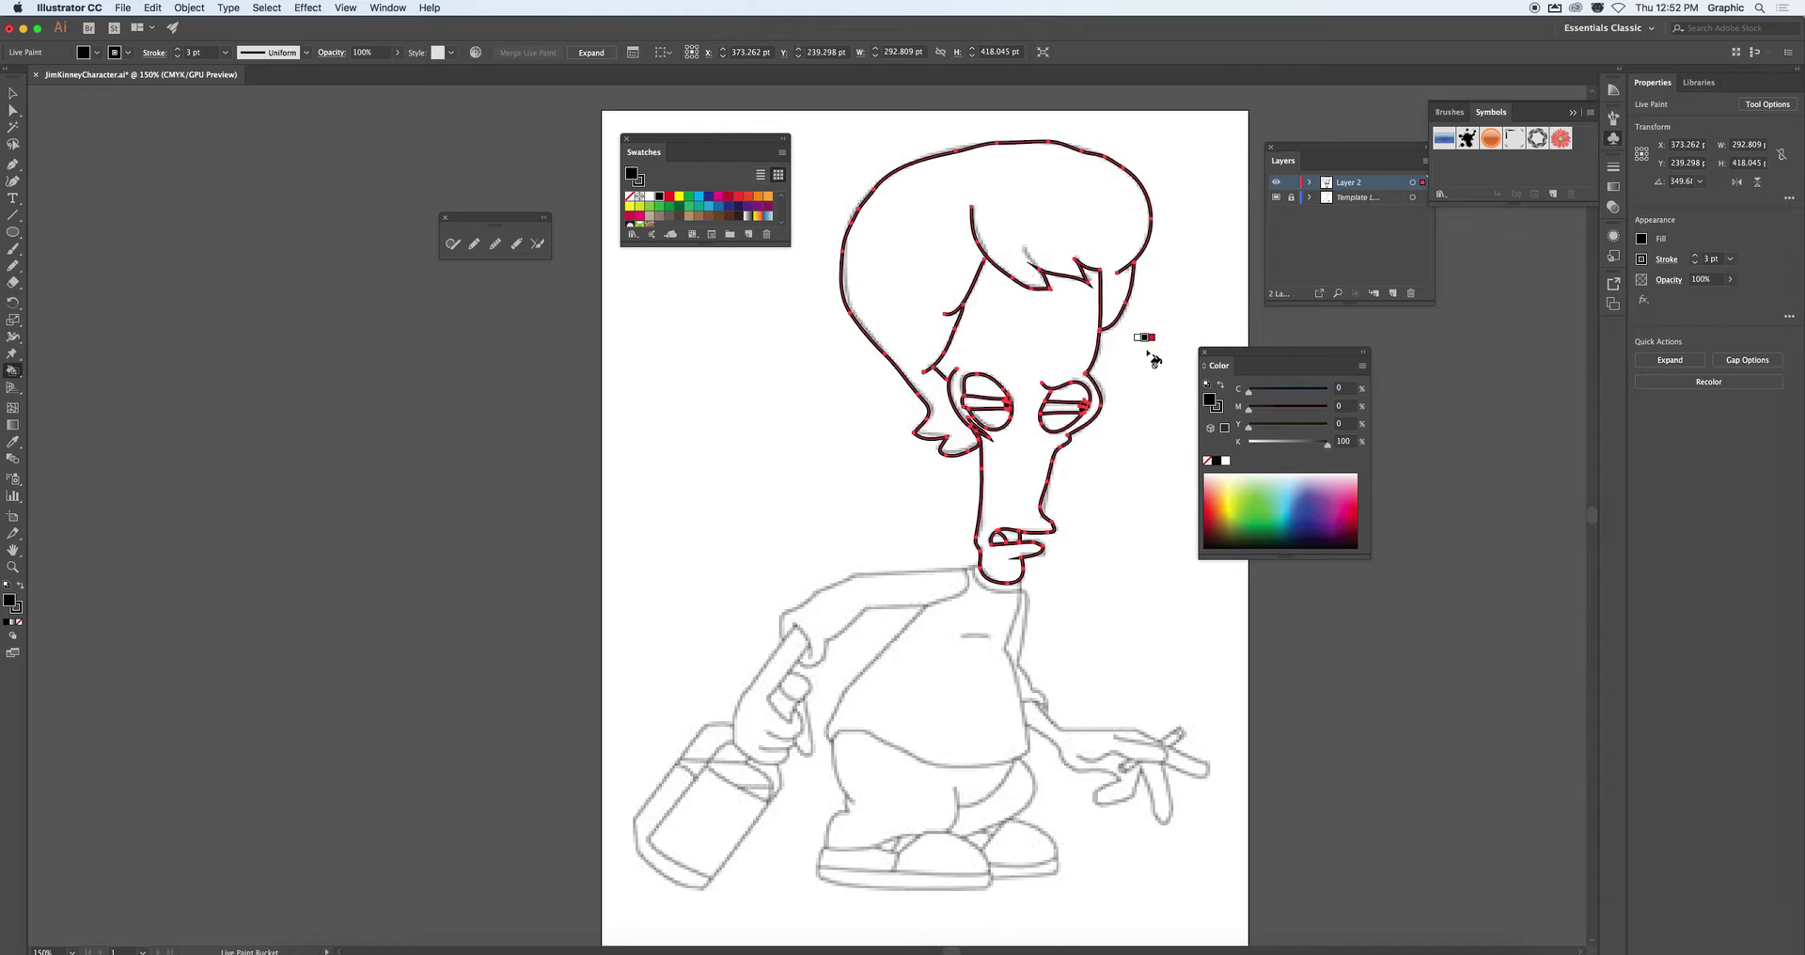
key("v")
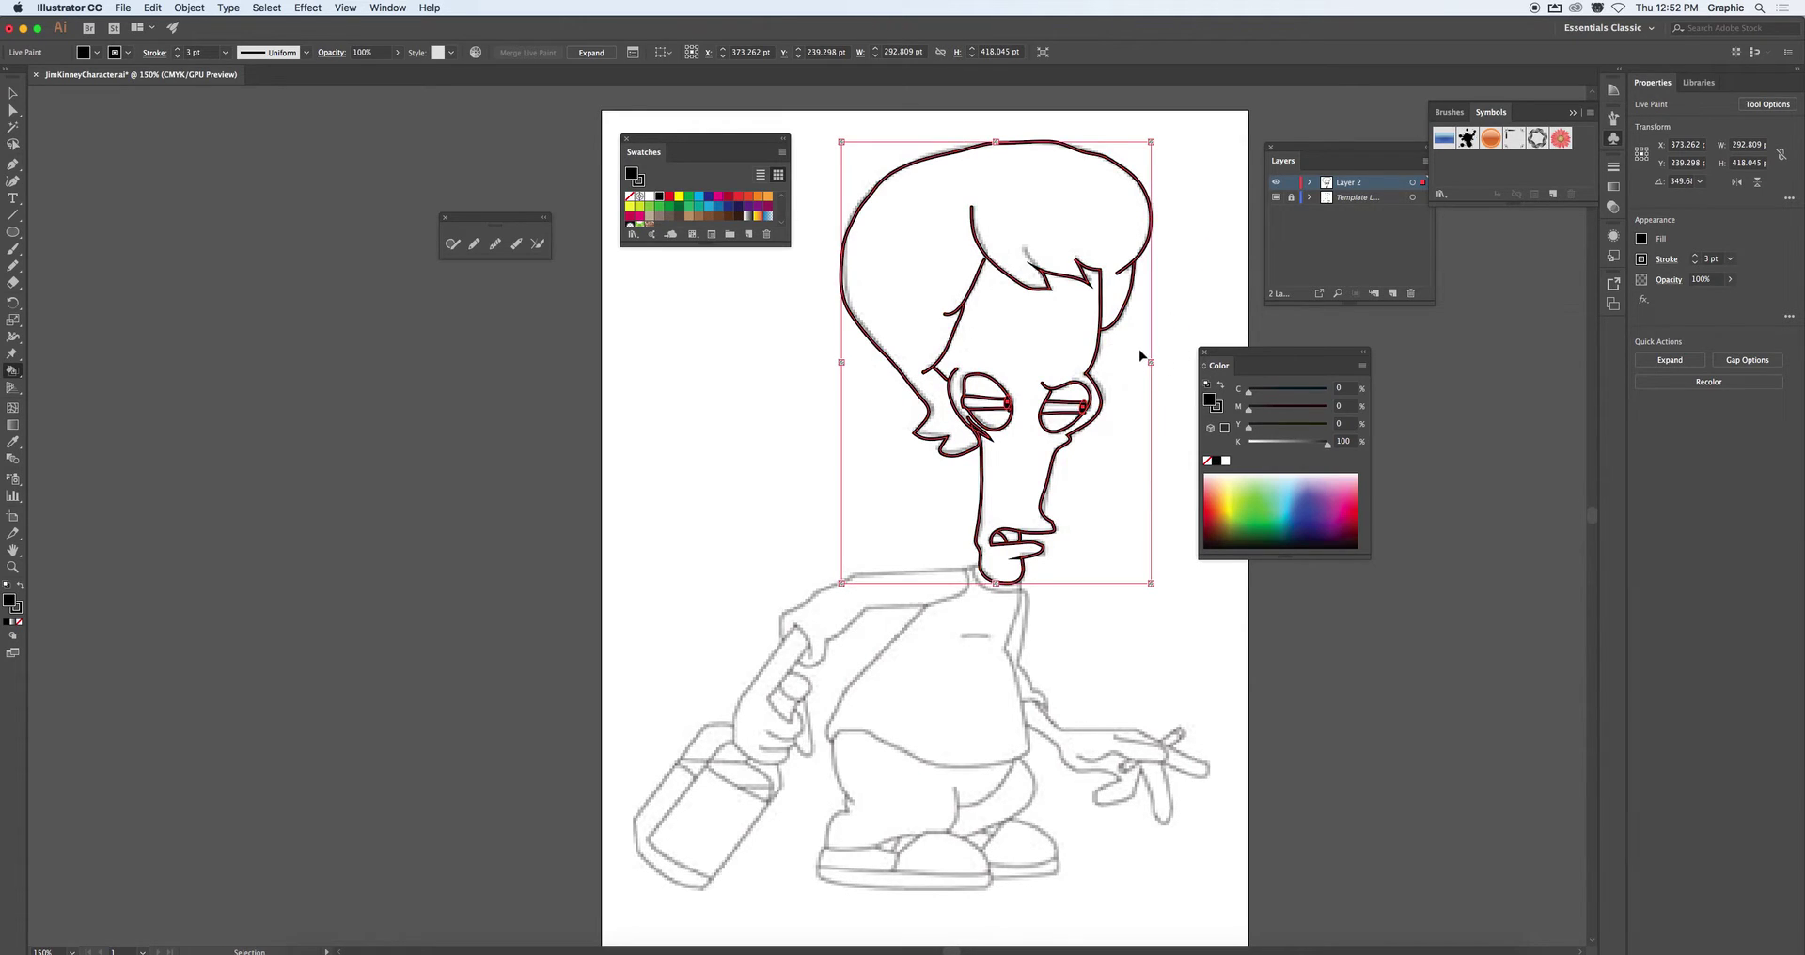
left_click(1178, 321)
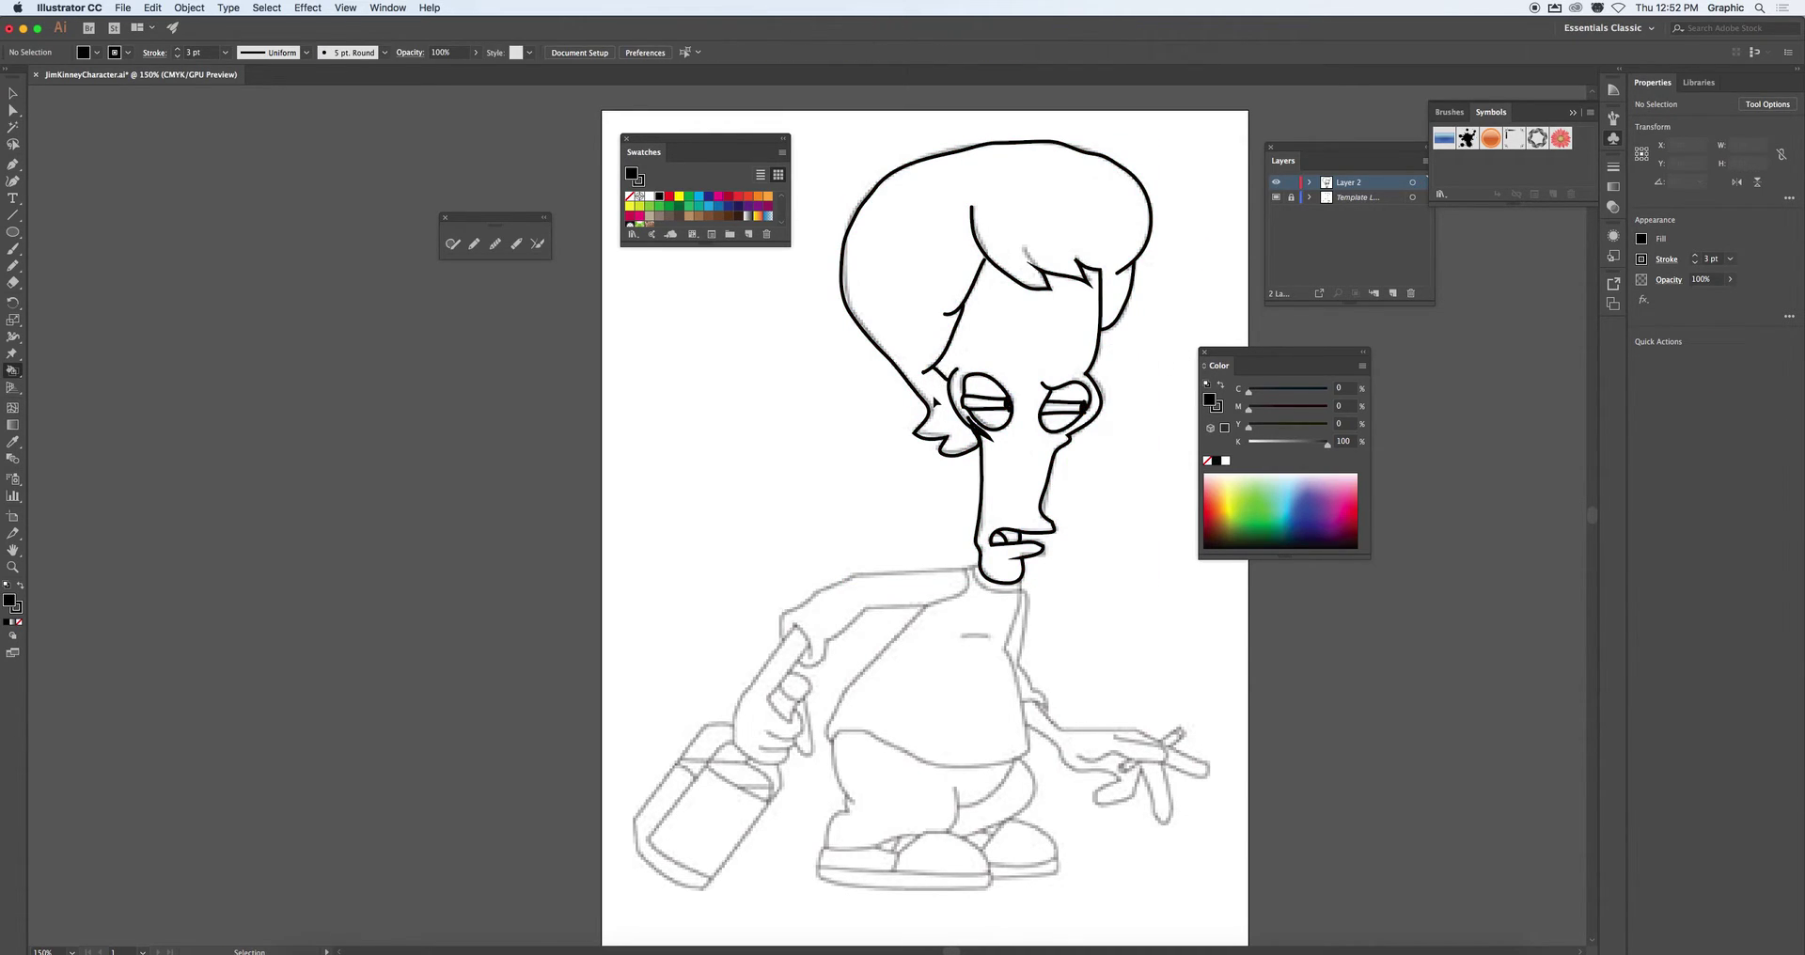
key("k")
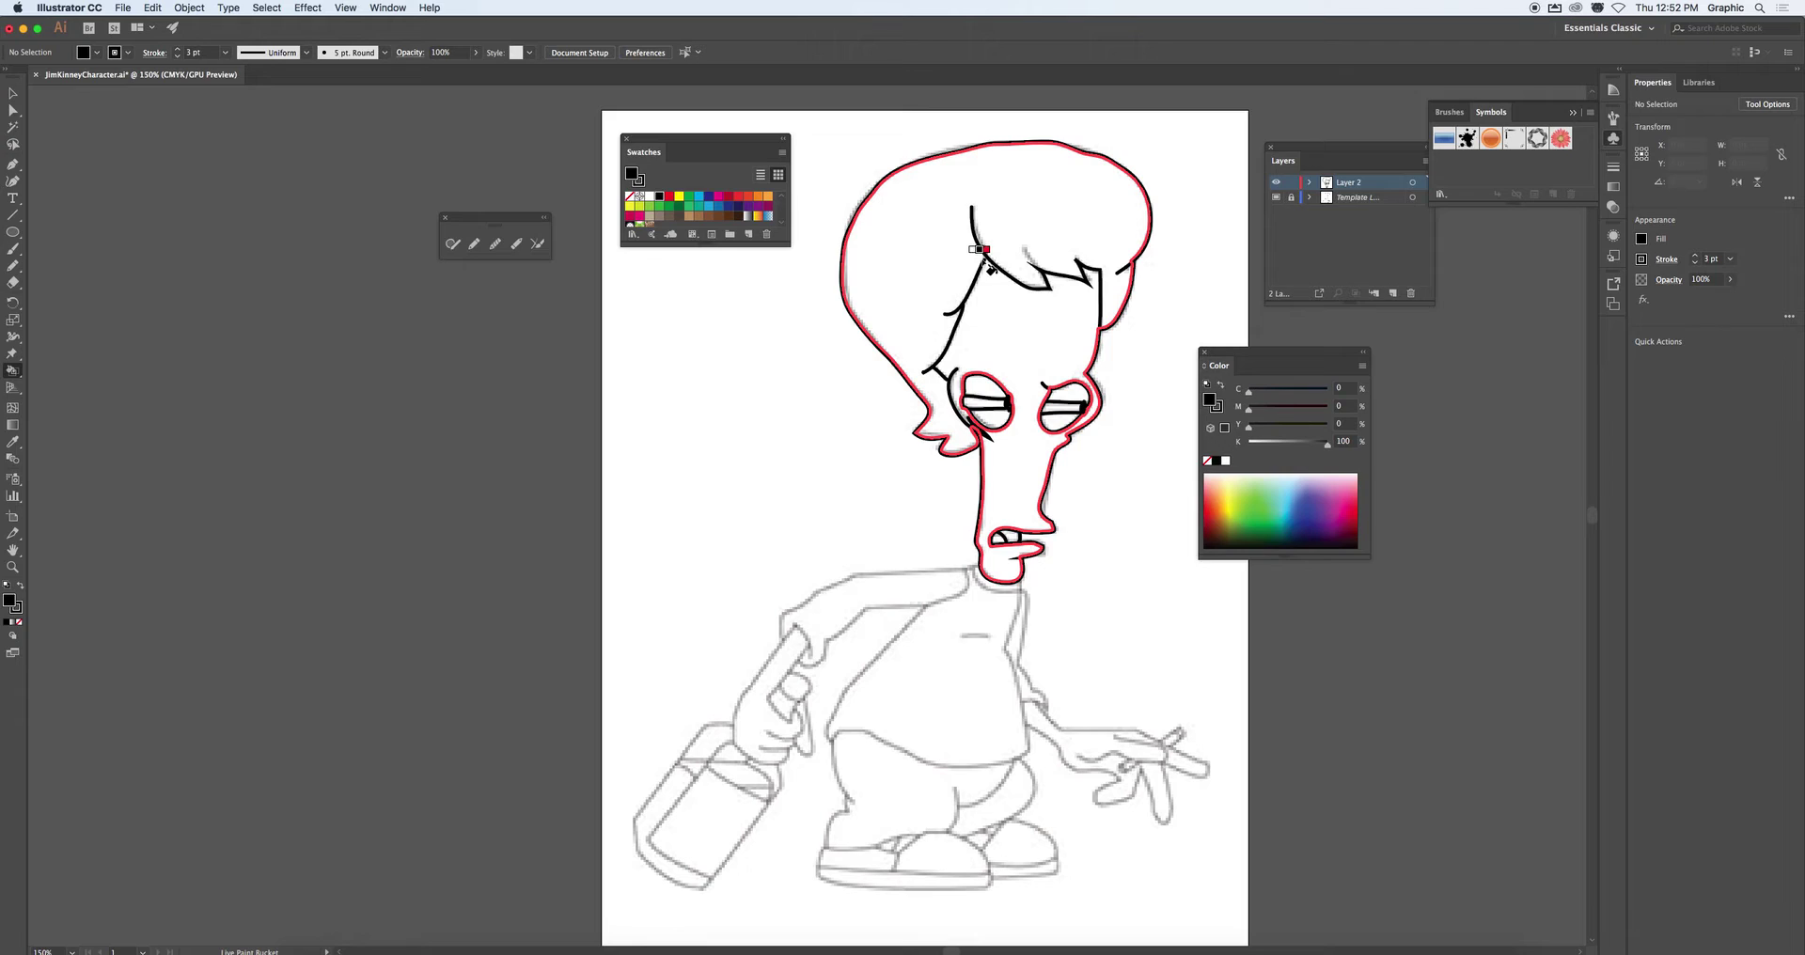
double_click(12, 373)
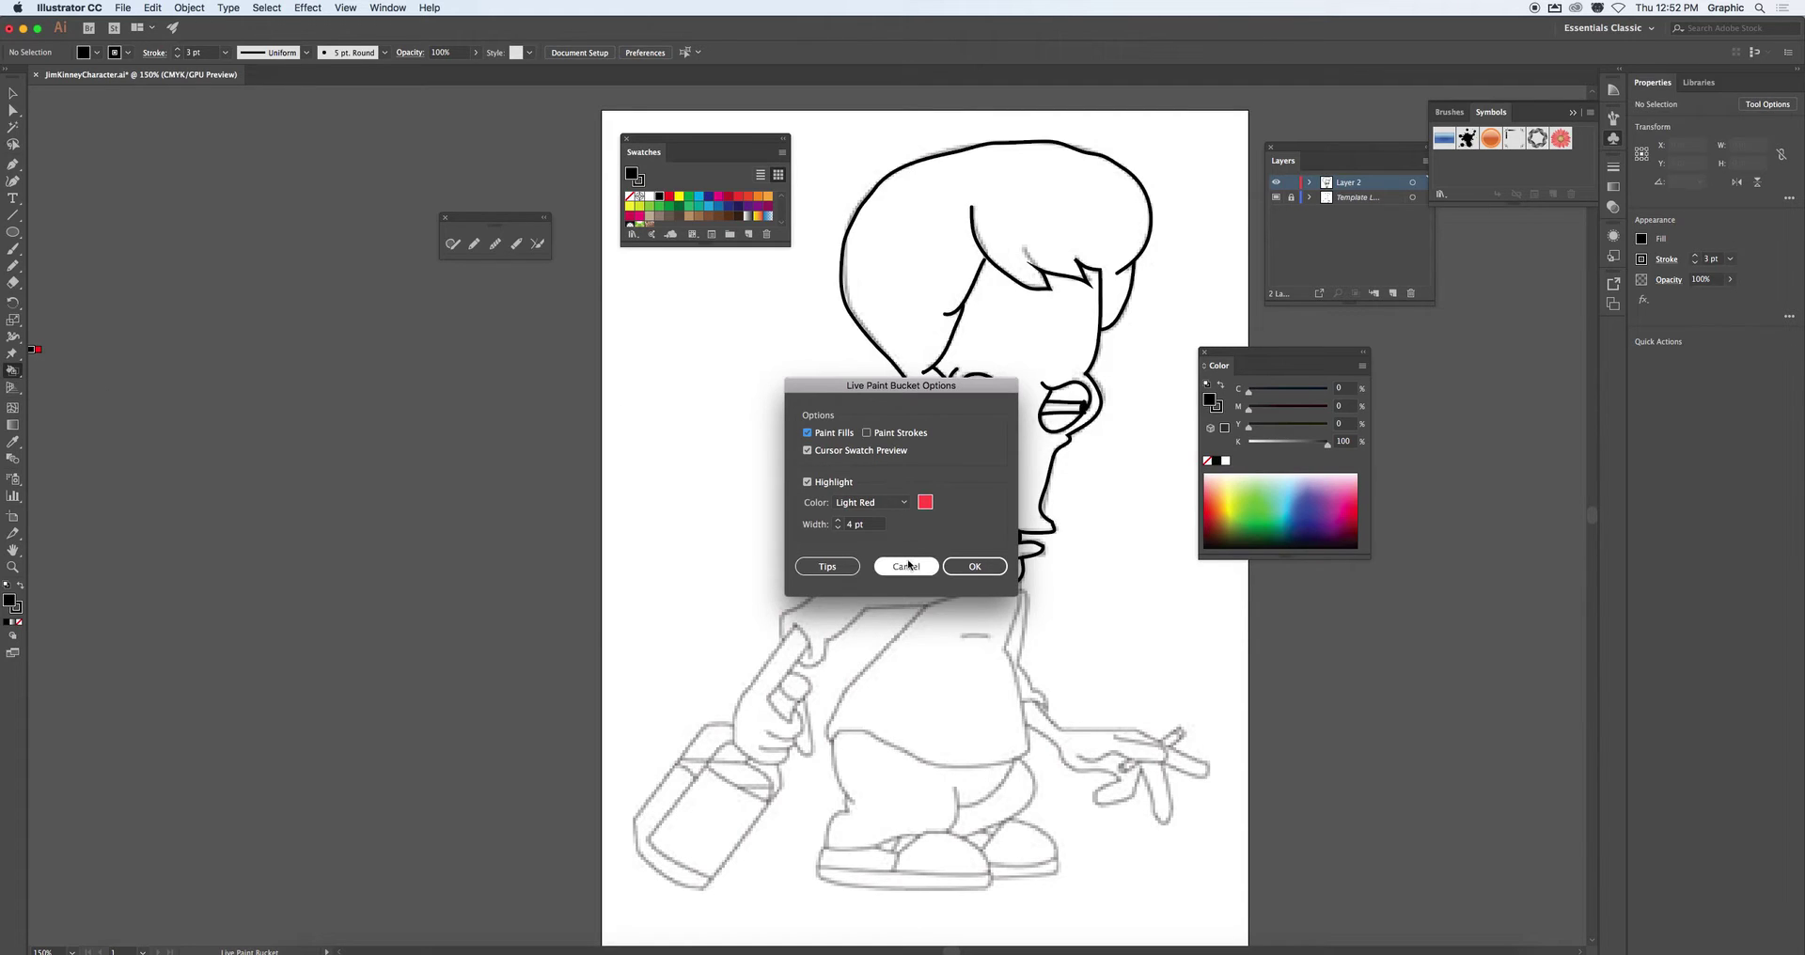
Accept the Live Paint Bucket options: paint fills only, Light Red 4 pt highlight
left_click(963, 568)
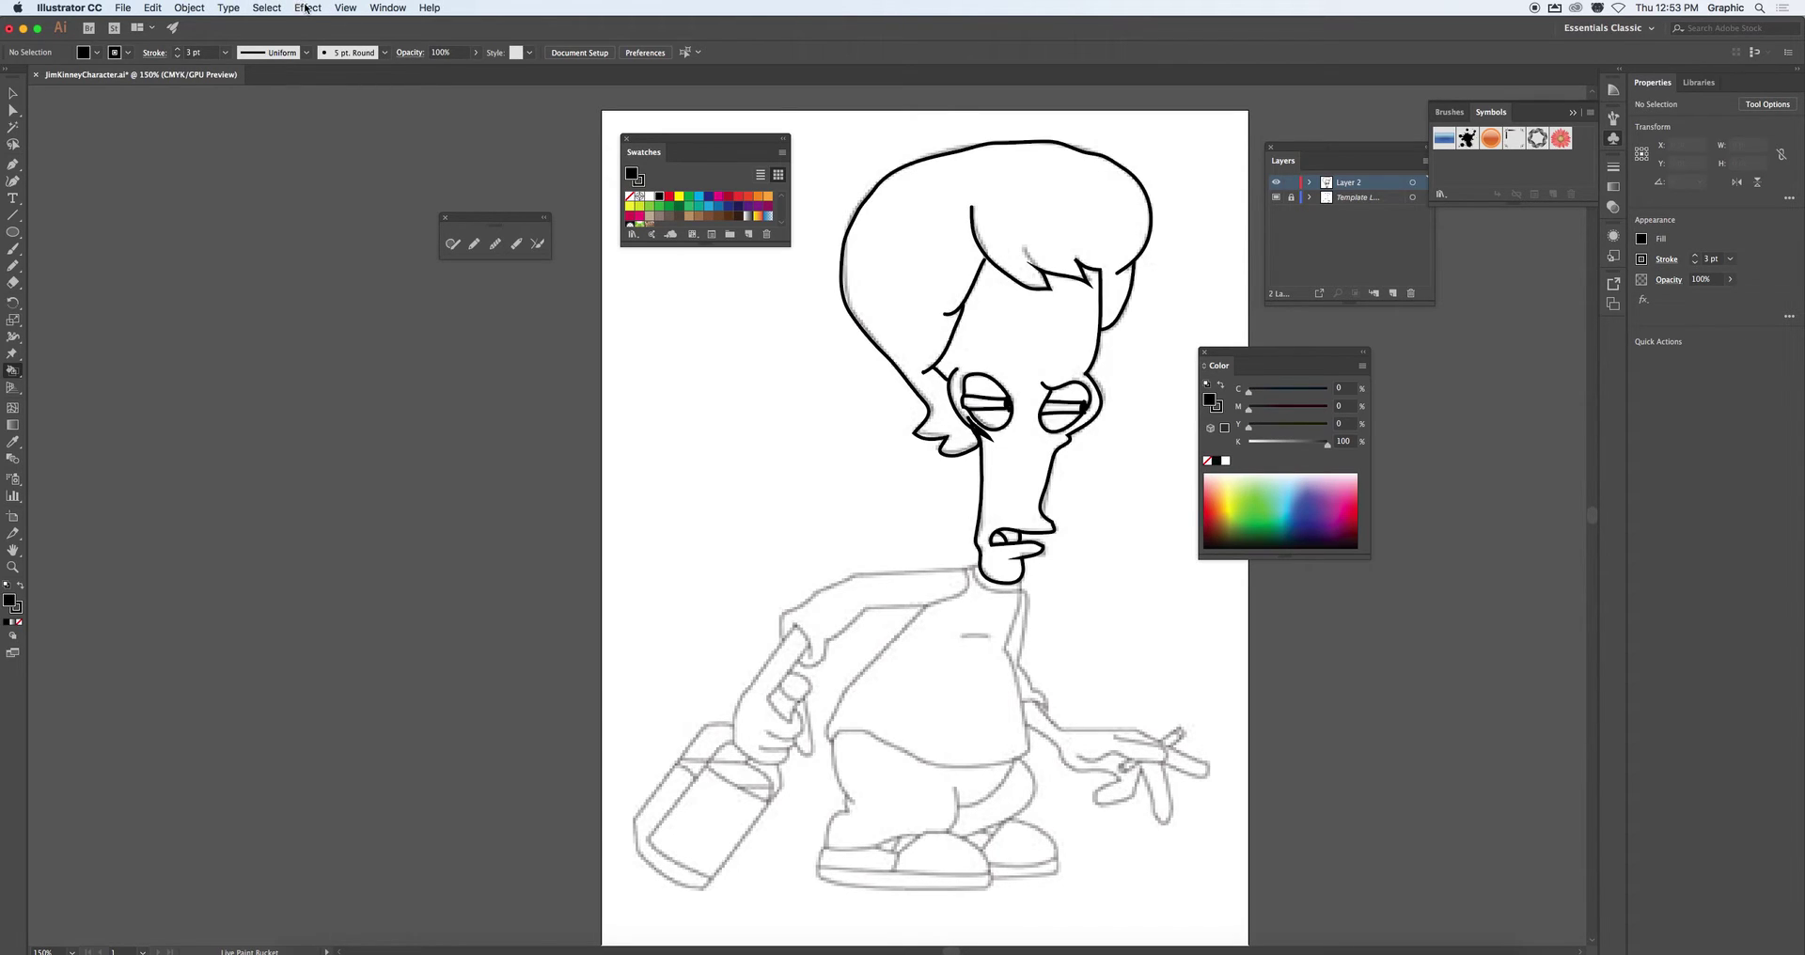
left_click(188, 7)
left_click(202, 179)
In Live Paint Gap Options, set Paint stops at to Large Gaps and save it as the default
mouse_move(235, 389)
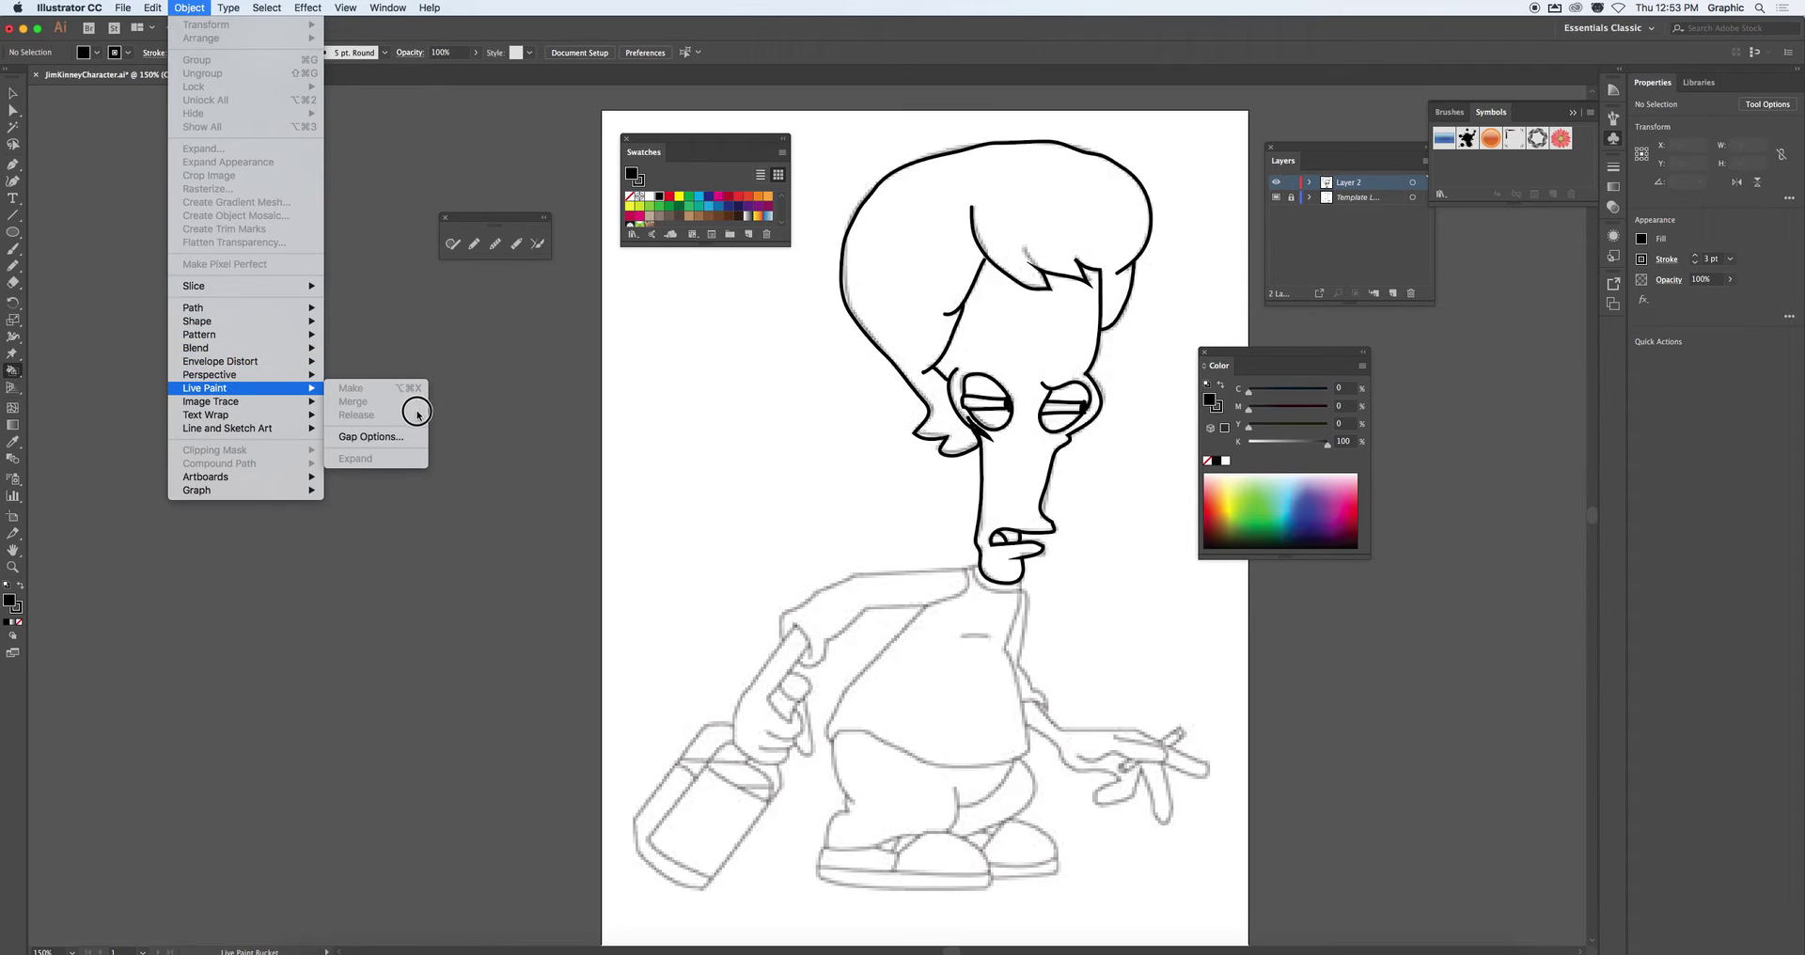
left_click(400, 439)
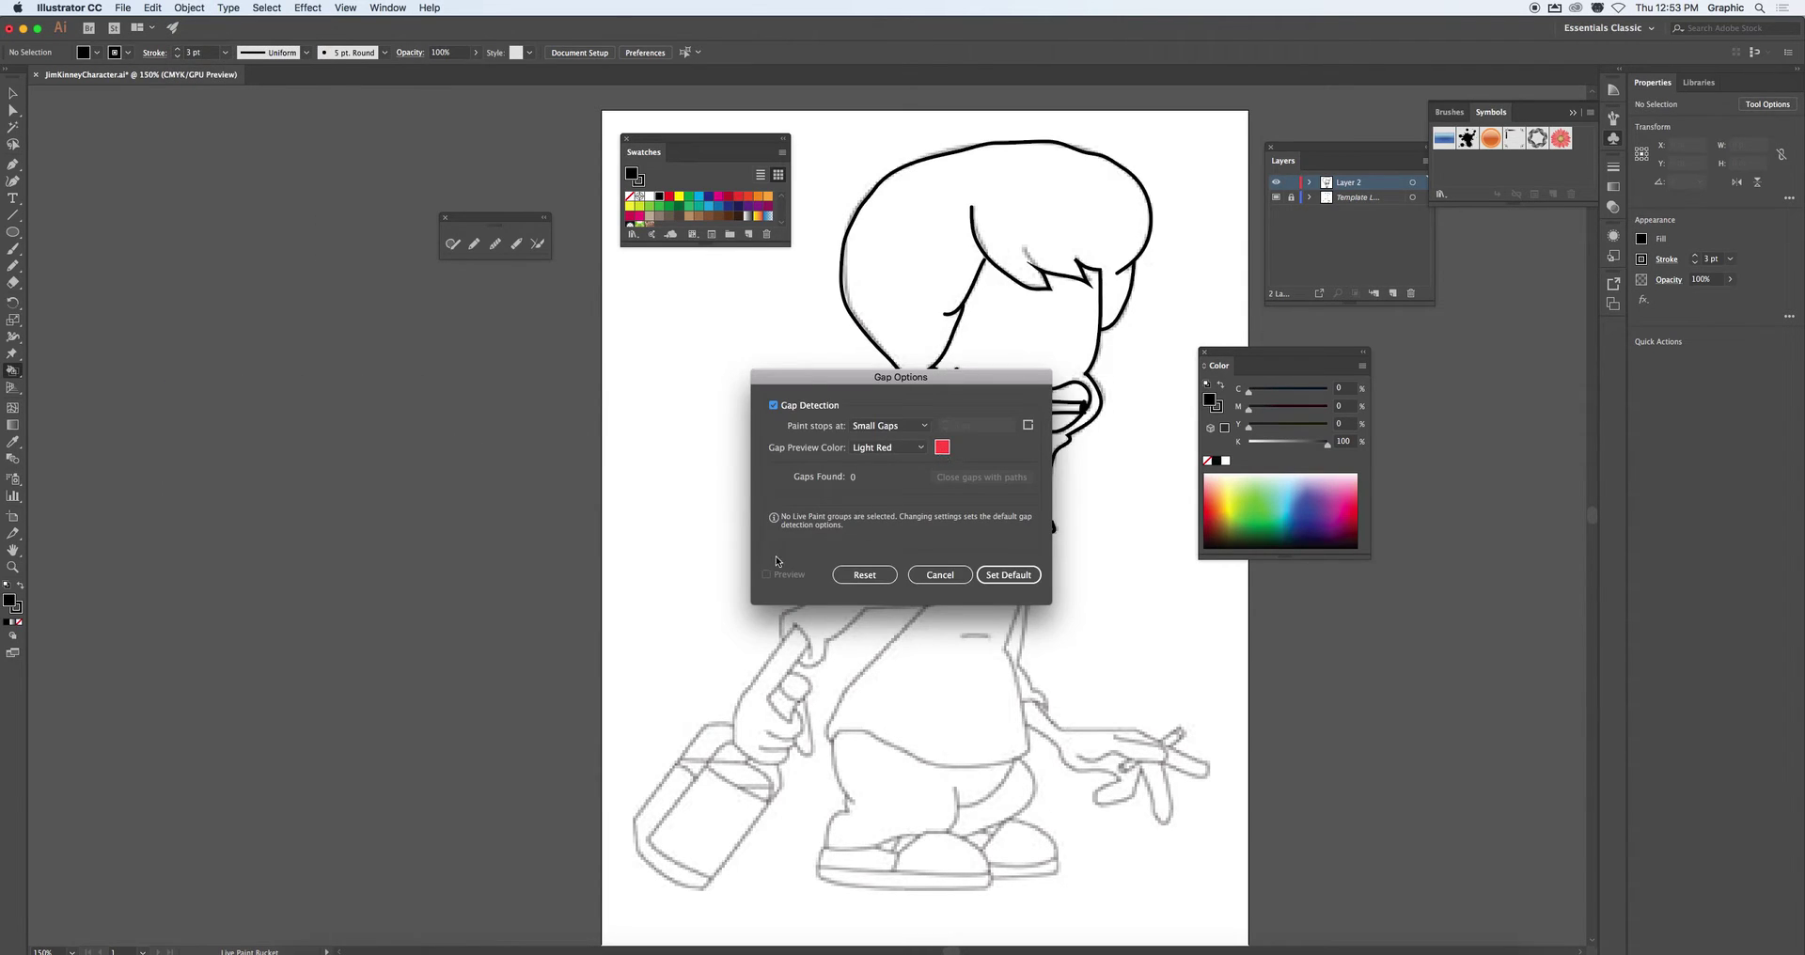
left_click_drag(844, 388, 655, 327)
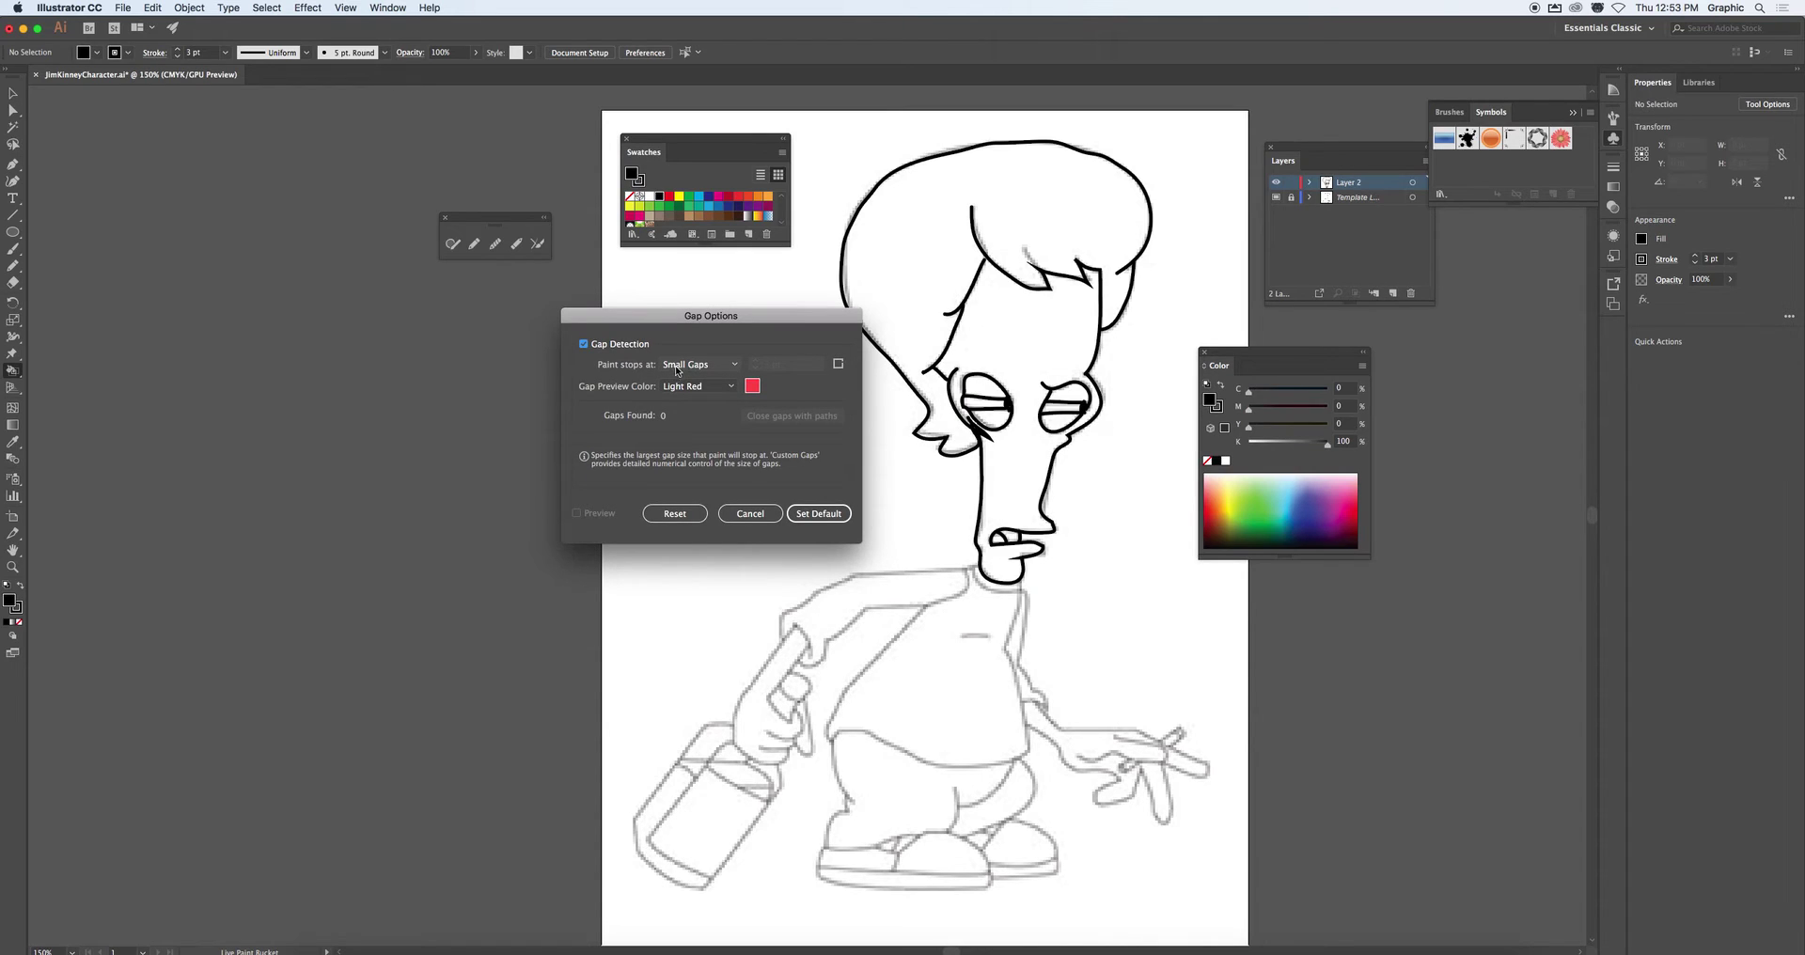
left_click(685, 365)
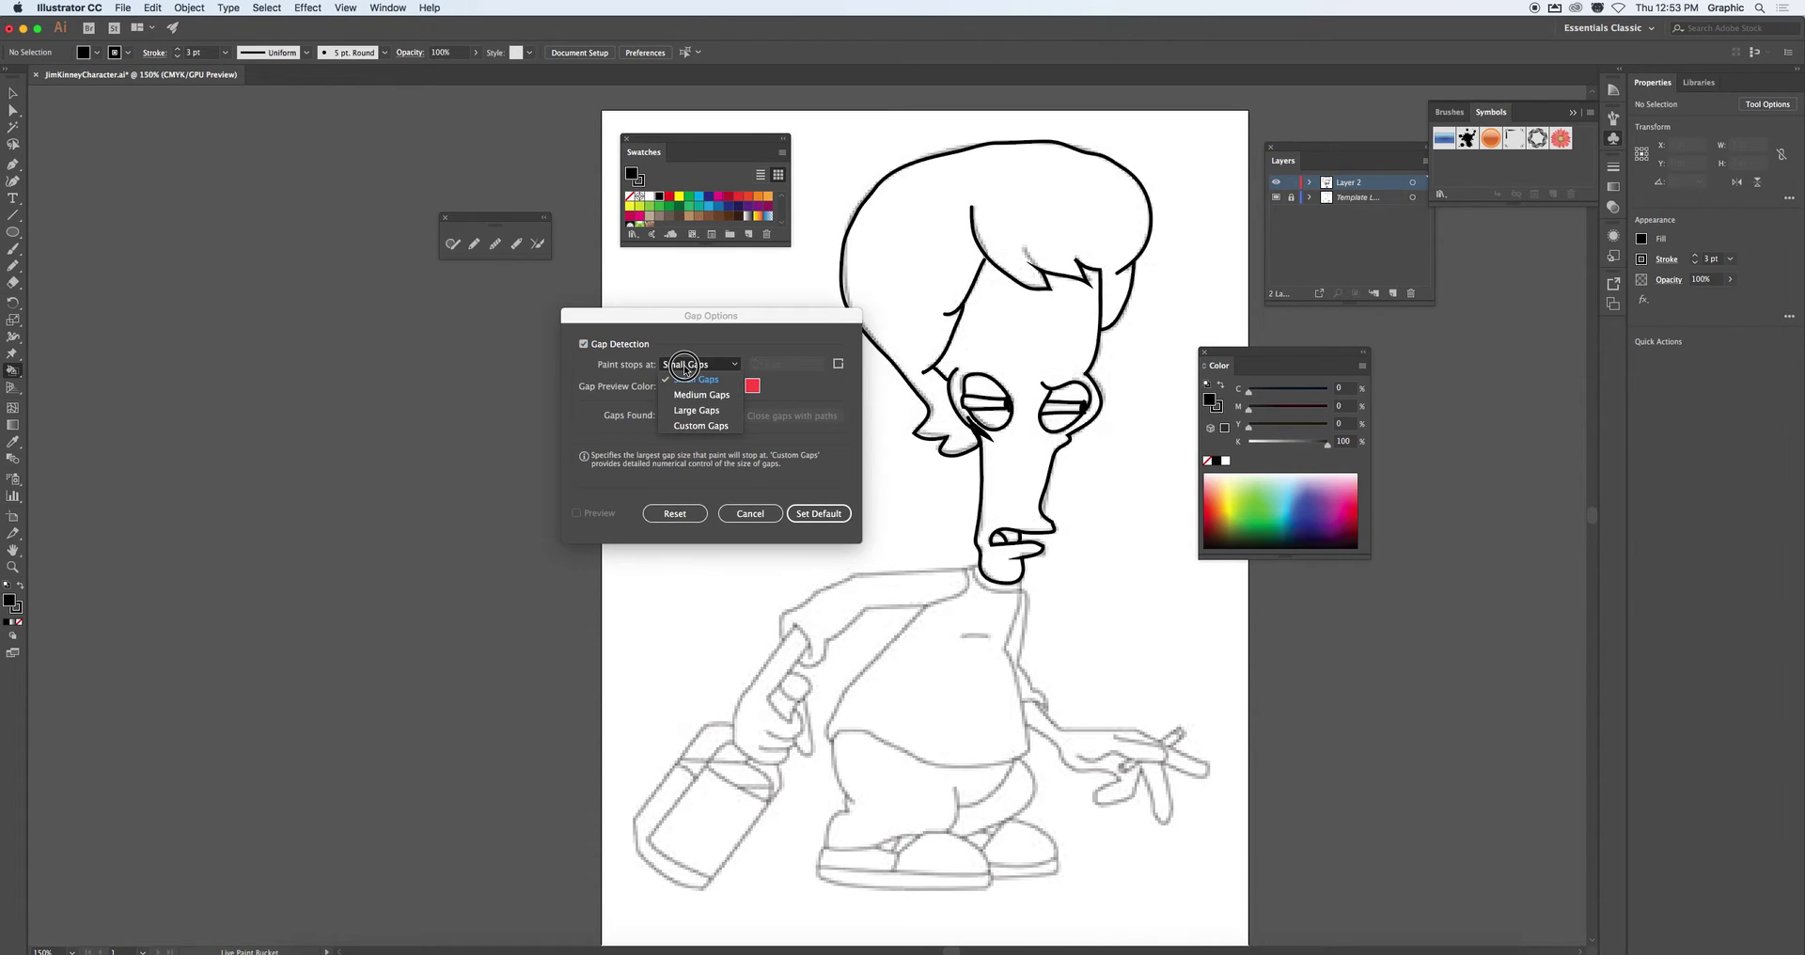
left_click(695, 414)
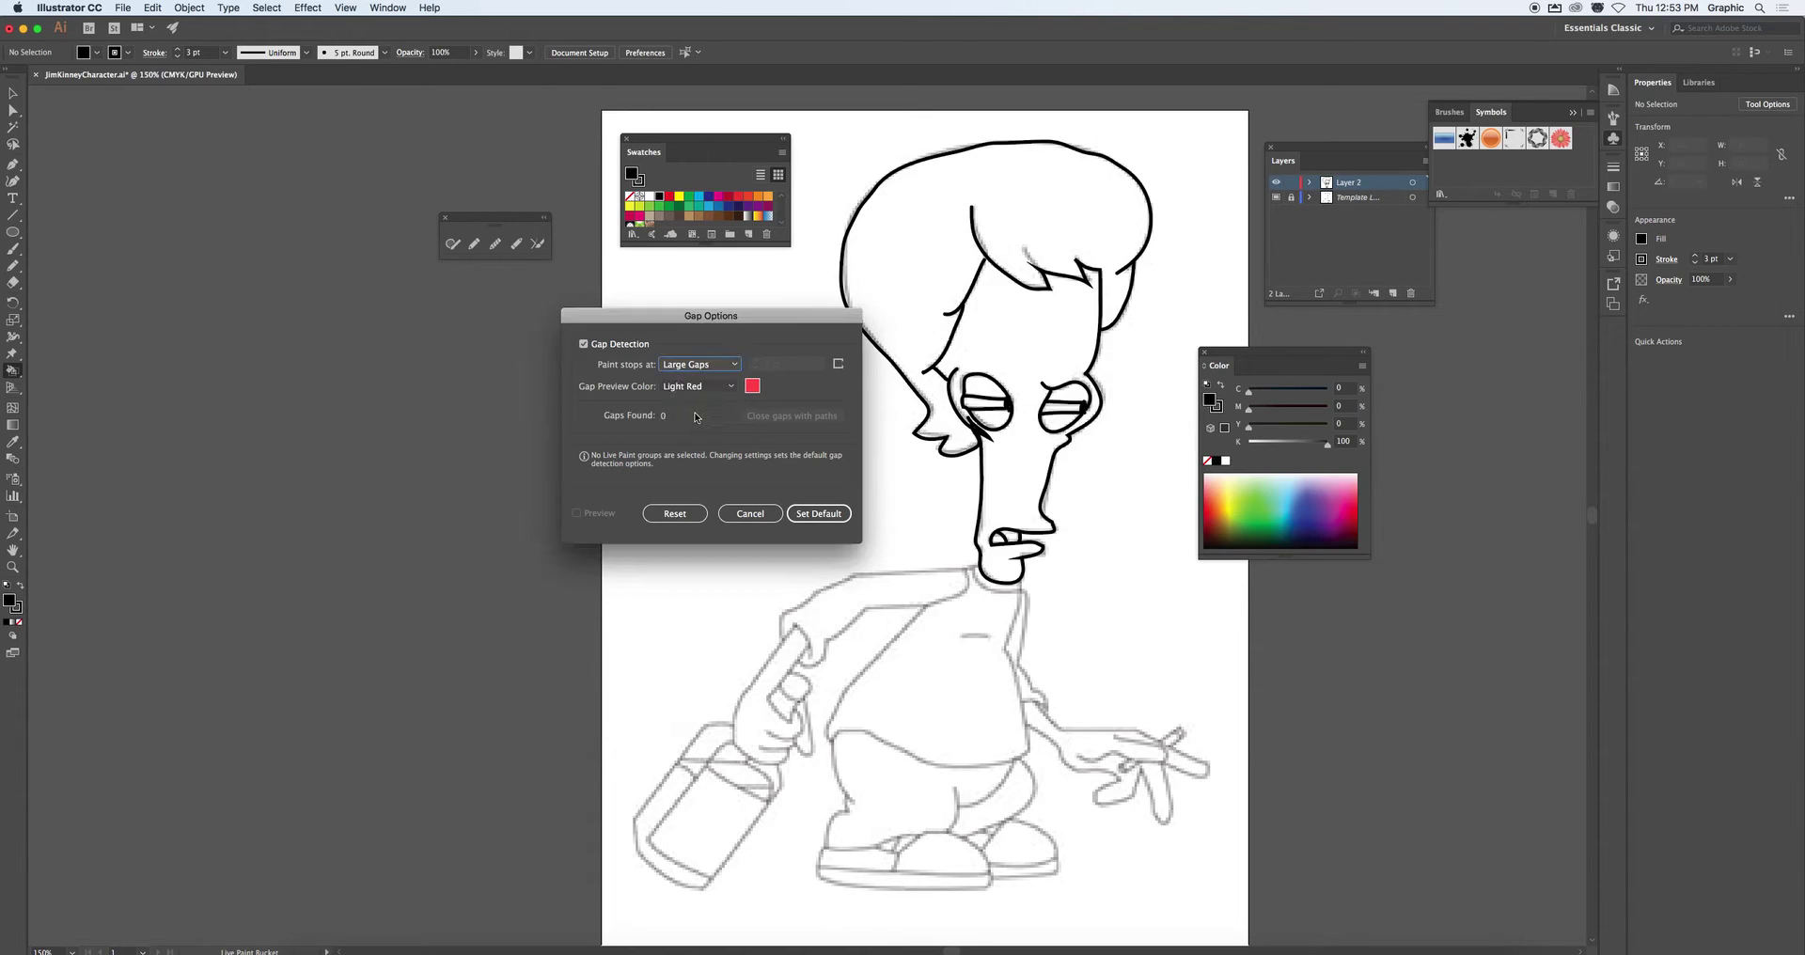
left_click(799, 517)
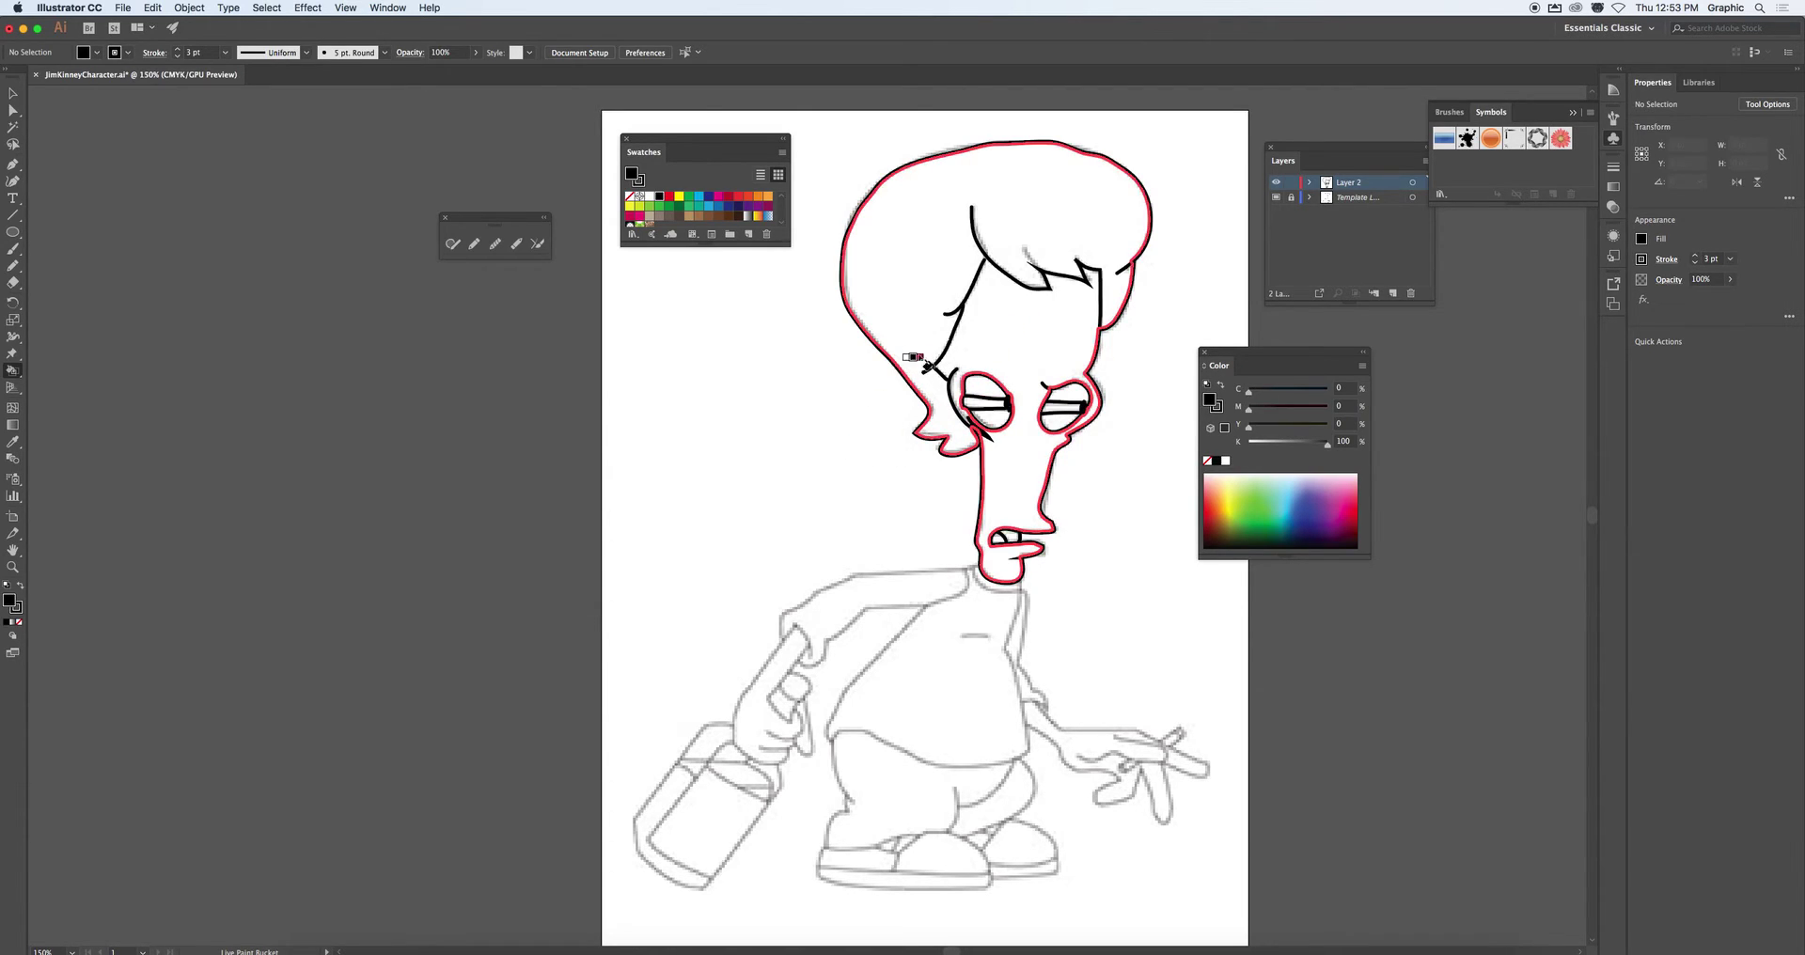
Turn the head paths into a Live Paint group with the Live Paint Bucket
left_click(1057, 252)
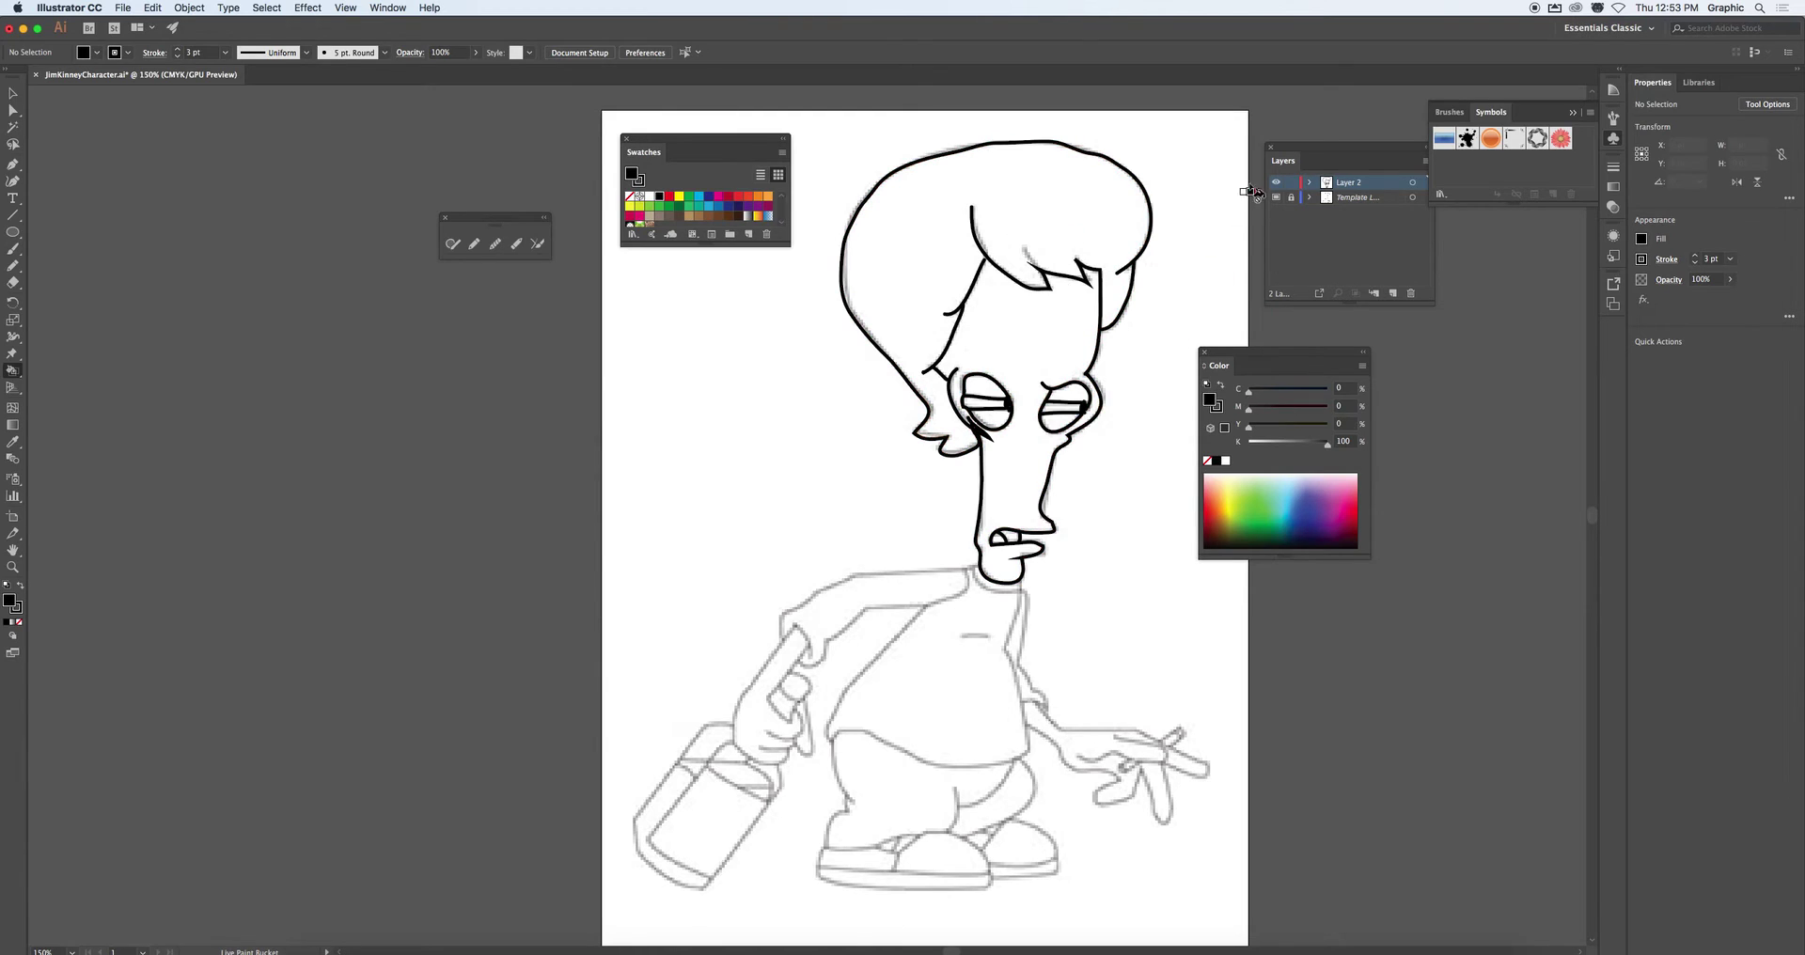
key("v")
key("k")
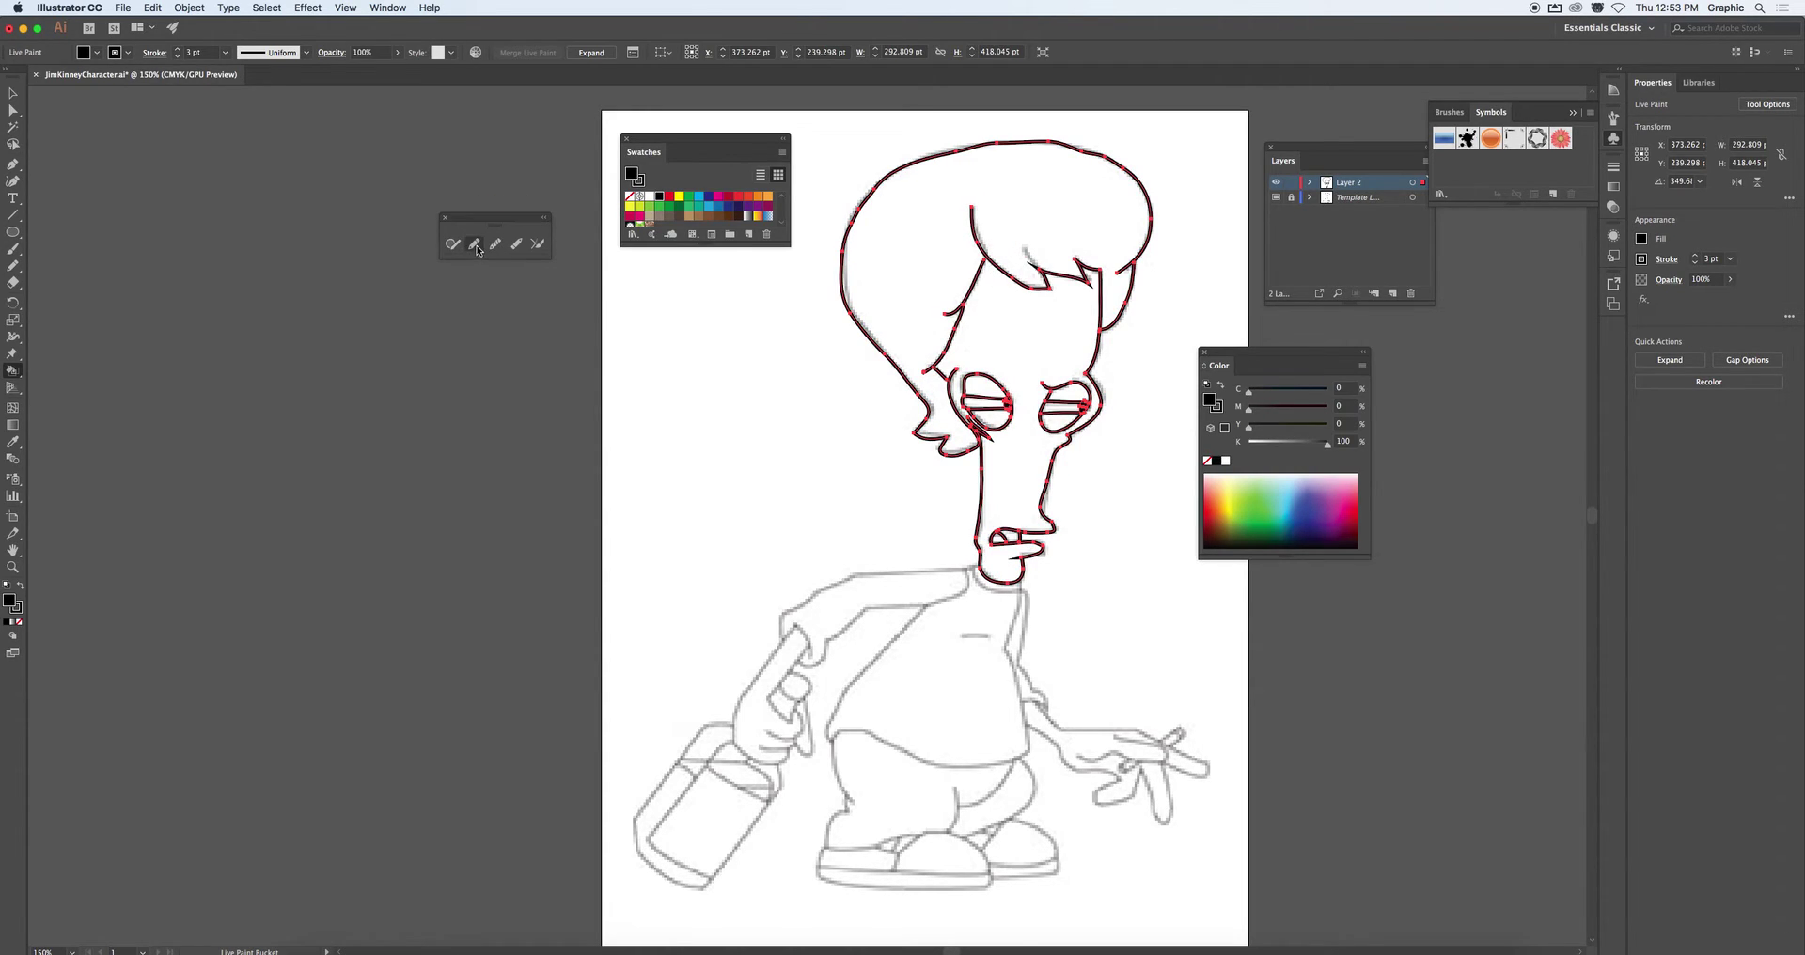
Release the head from Live Paint back to plain stroked paths, then target the Stroke weight field
left_click(187, 7)
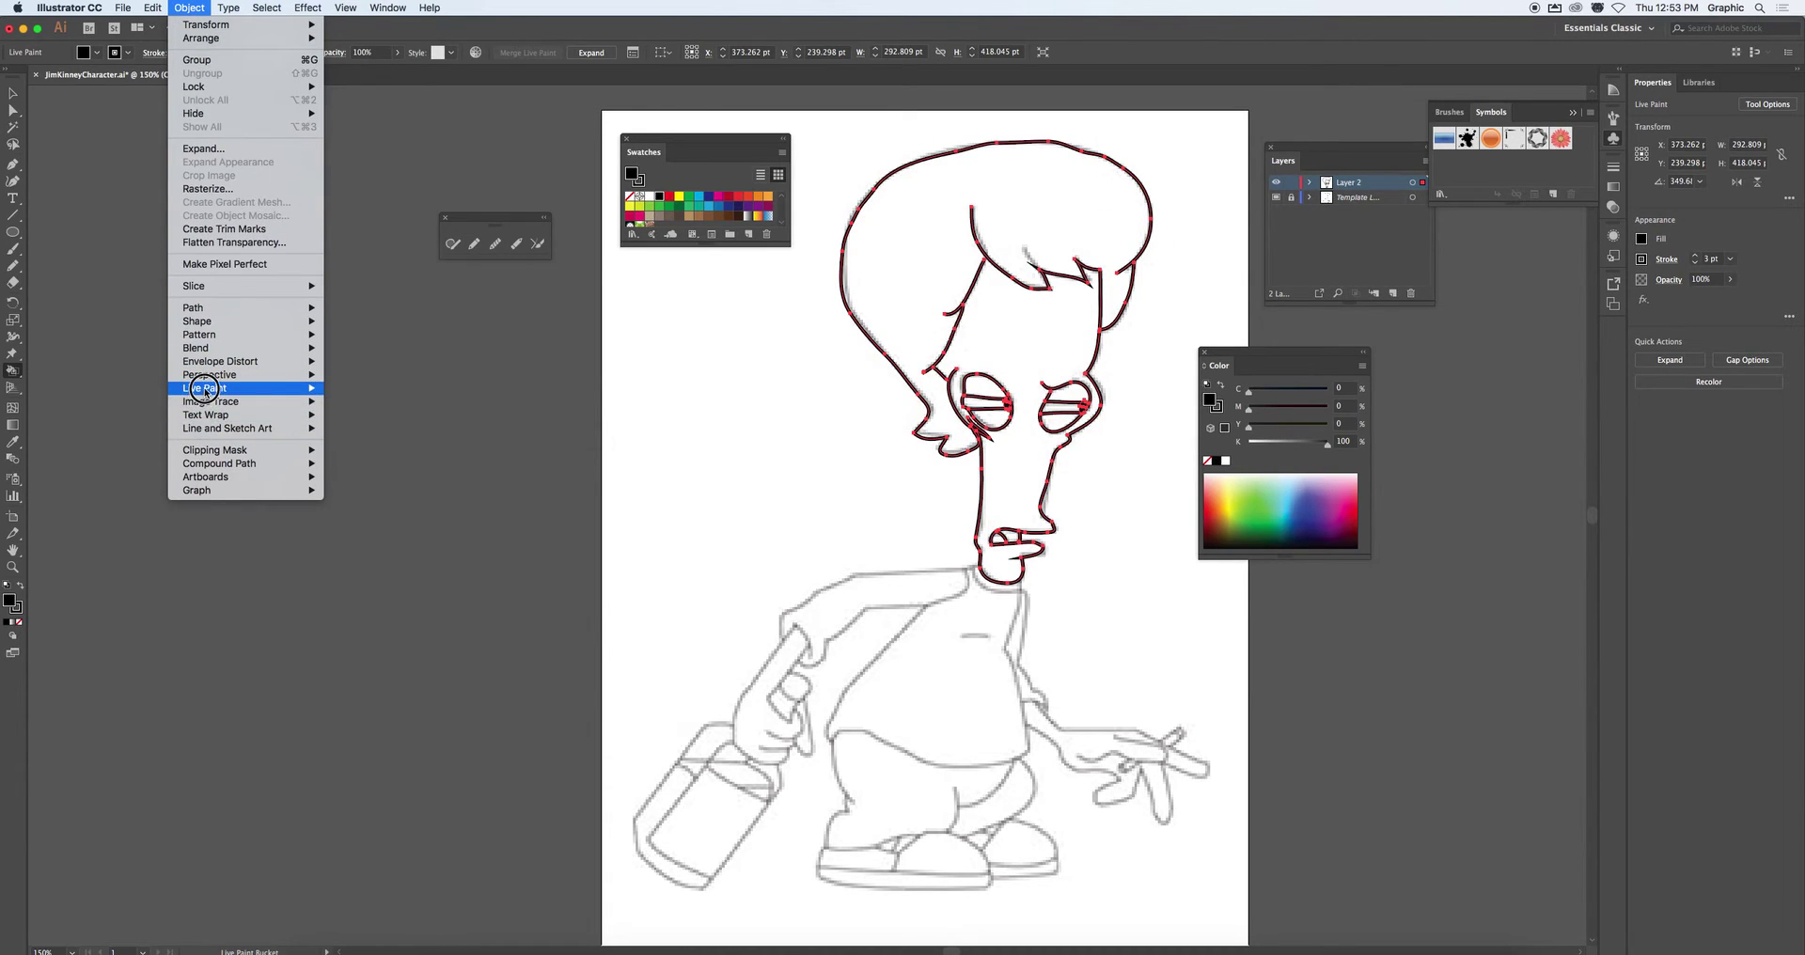
mouse_move(217, 390)
left_click(356, 415)
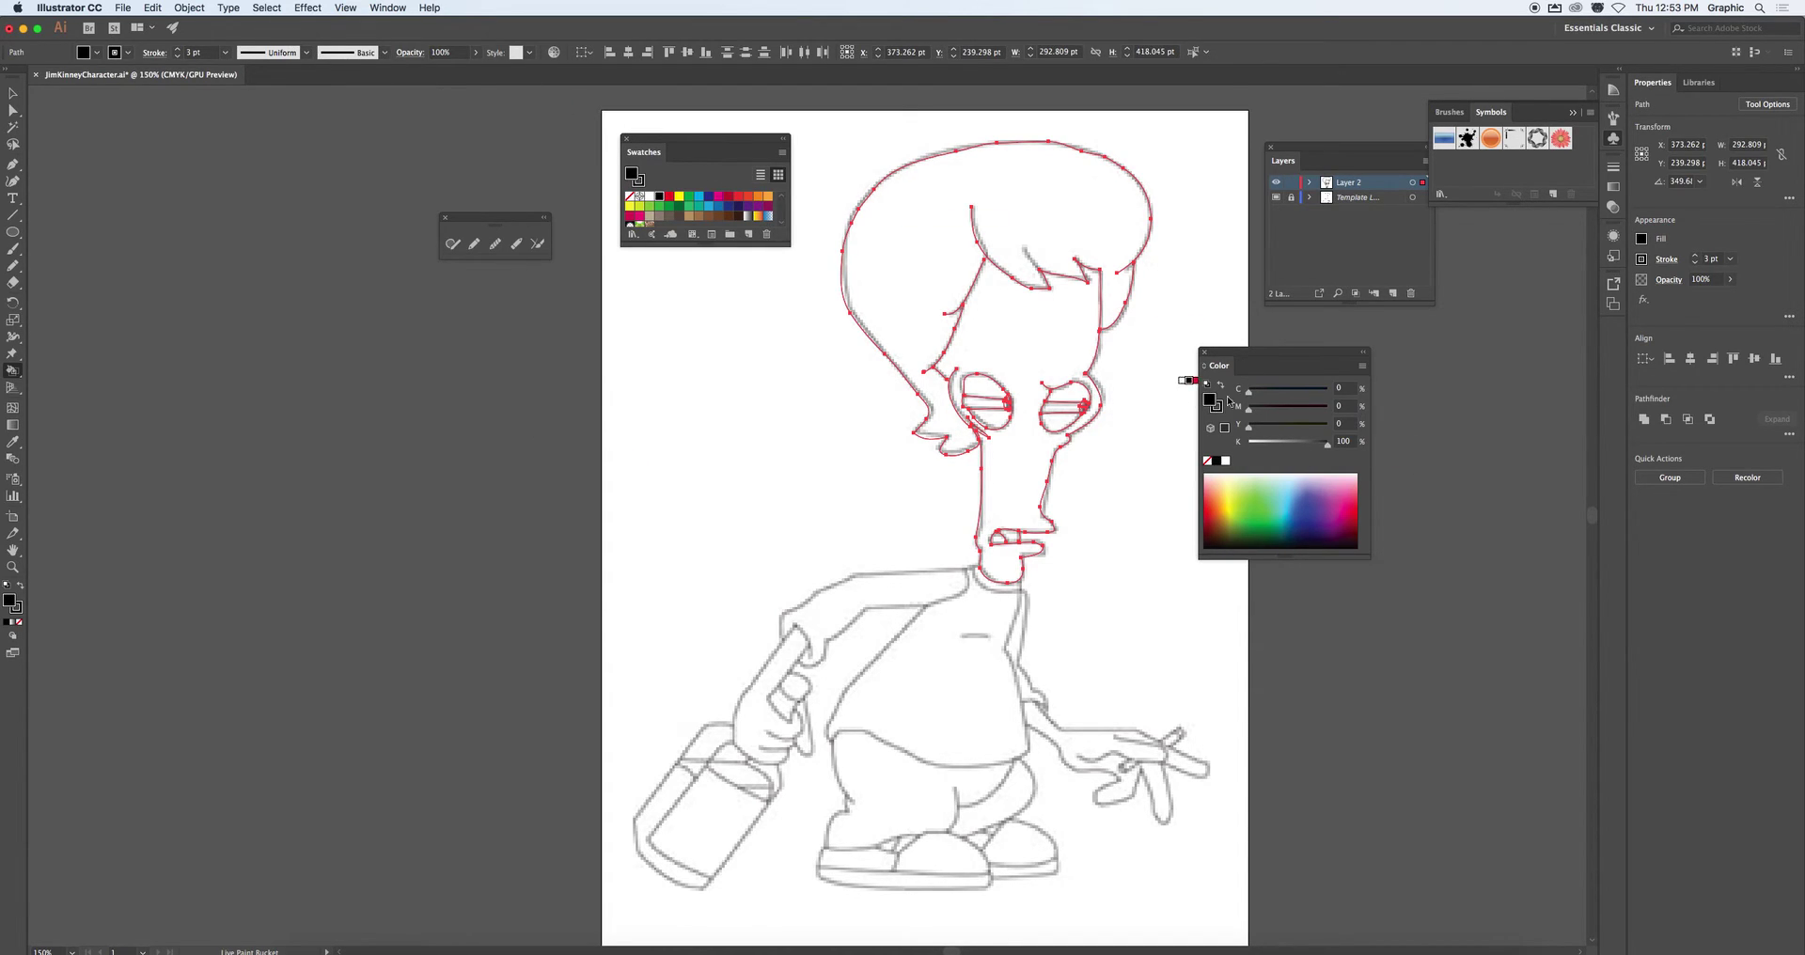
left_click(1216, 408)
left_click(1712, 261)
Reopen Gap Options, choose Large Gaps for Paint stops at, and save it as the default again
left_click(189, 9)
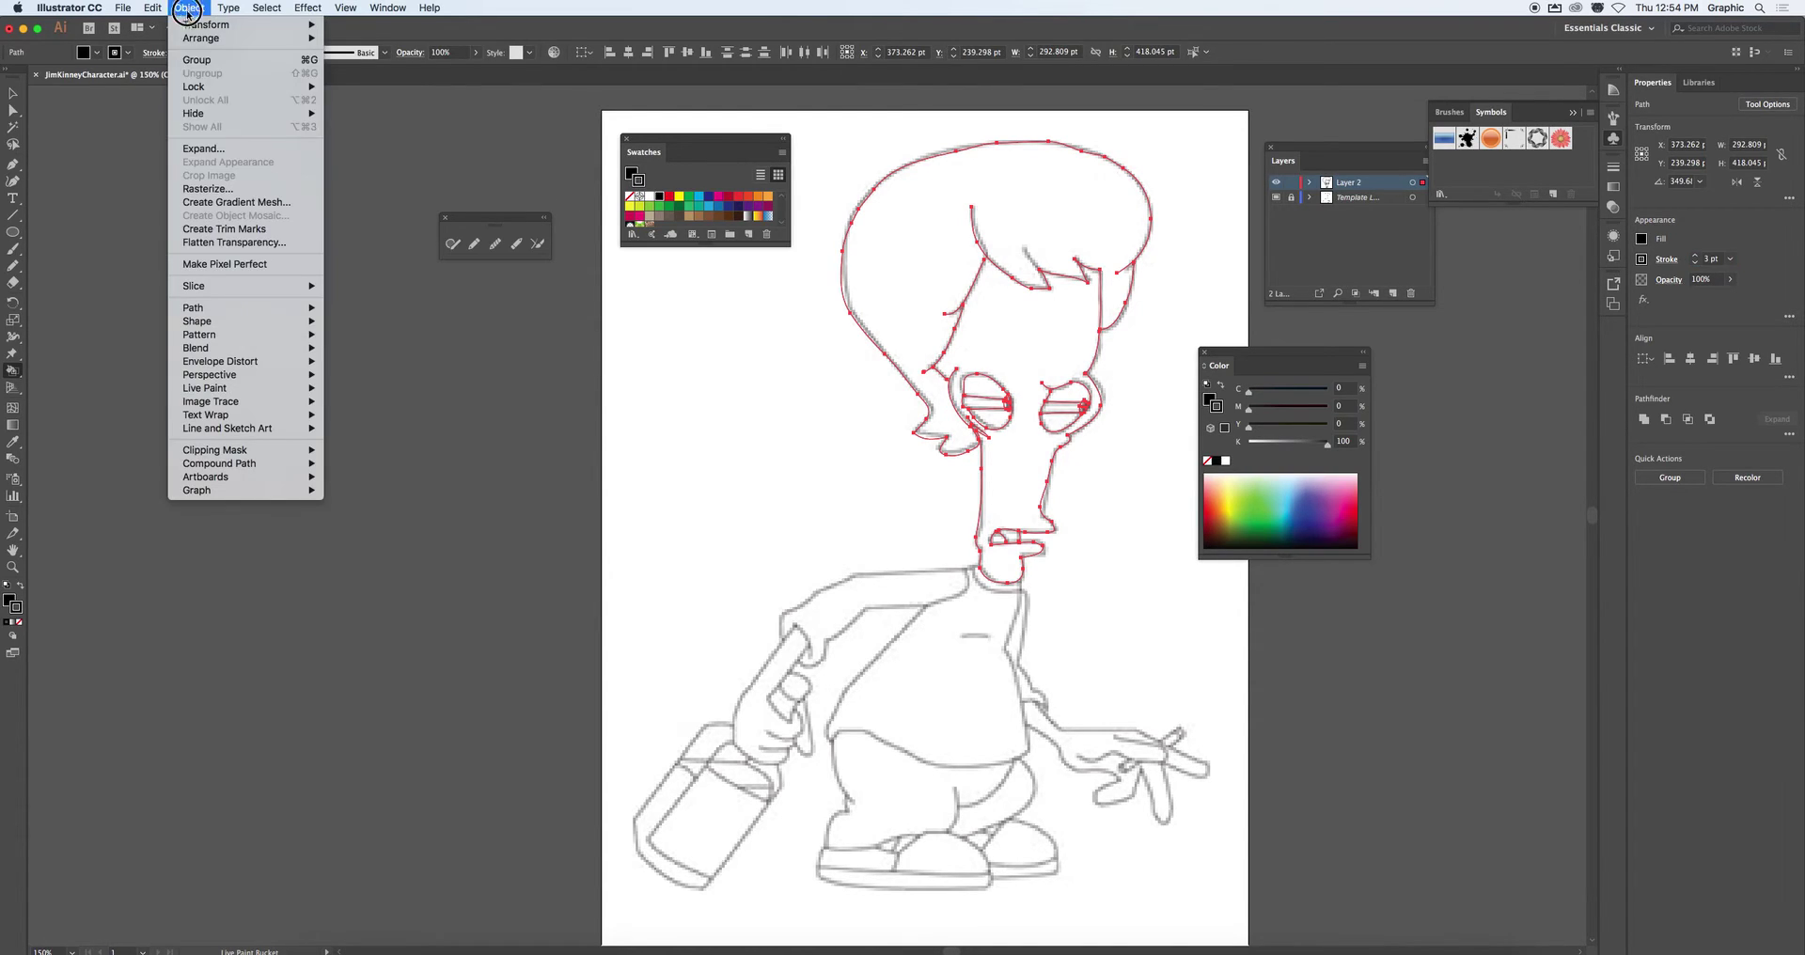
mouse_move(225, 387)
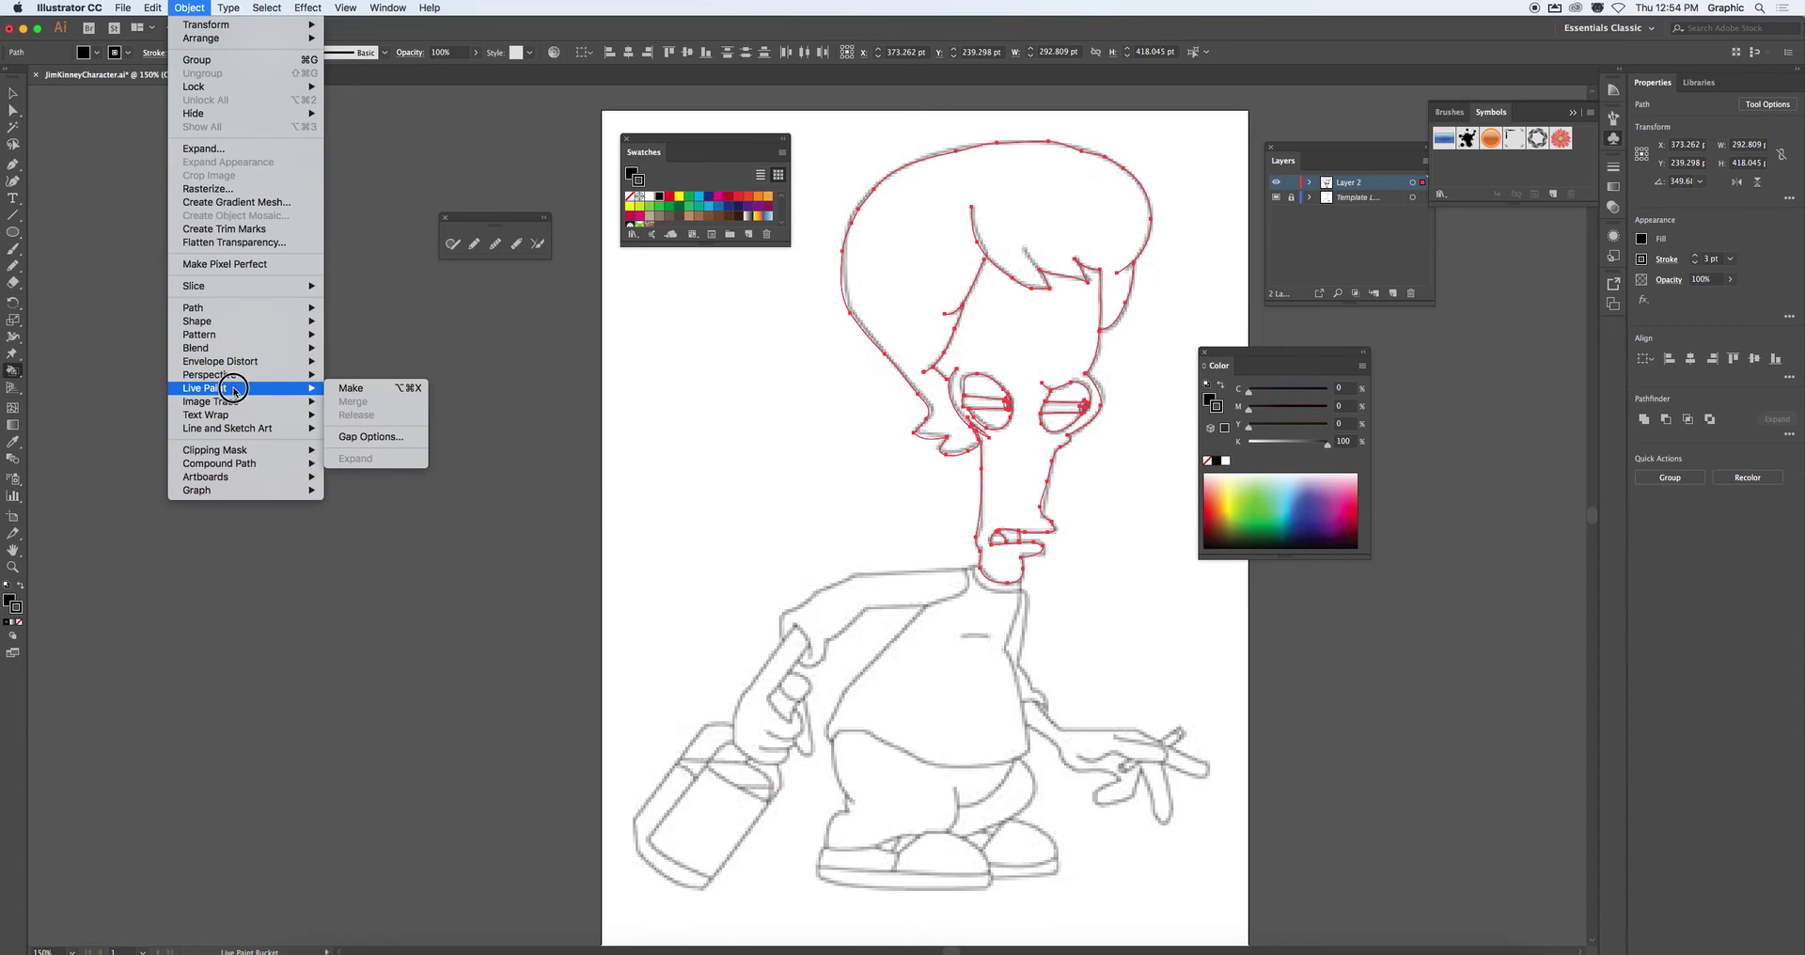
left_click(364, 435)
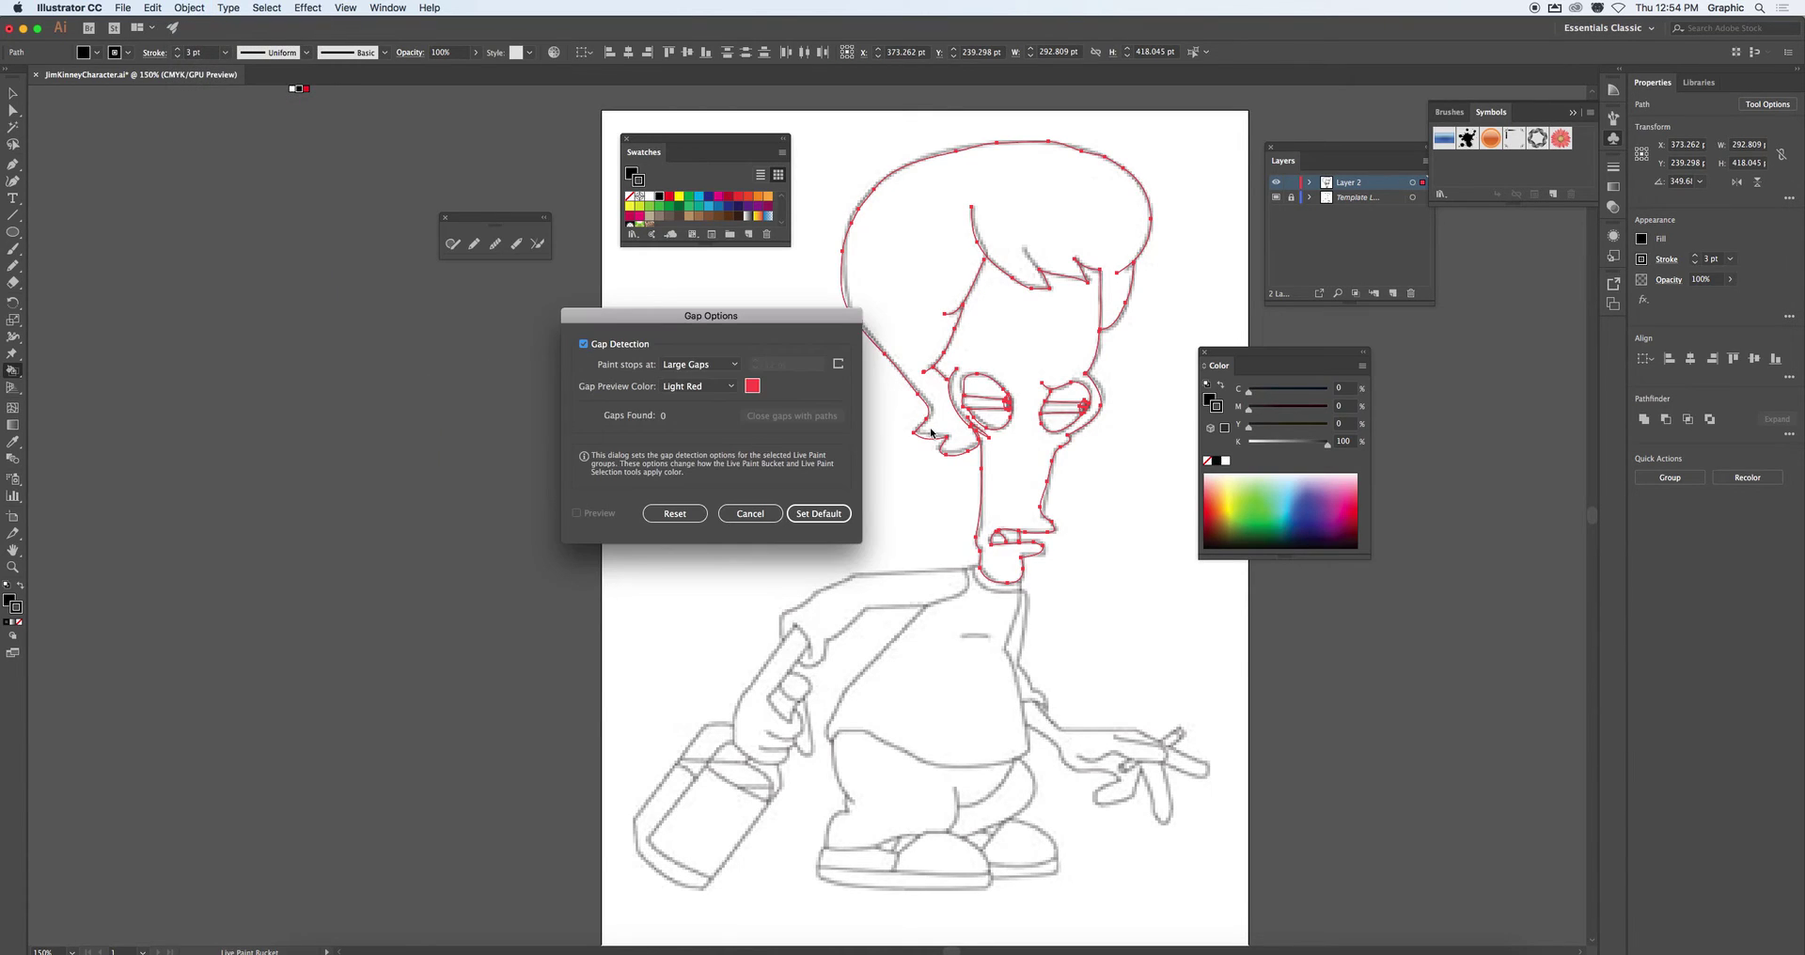
left_click(735, 366)
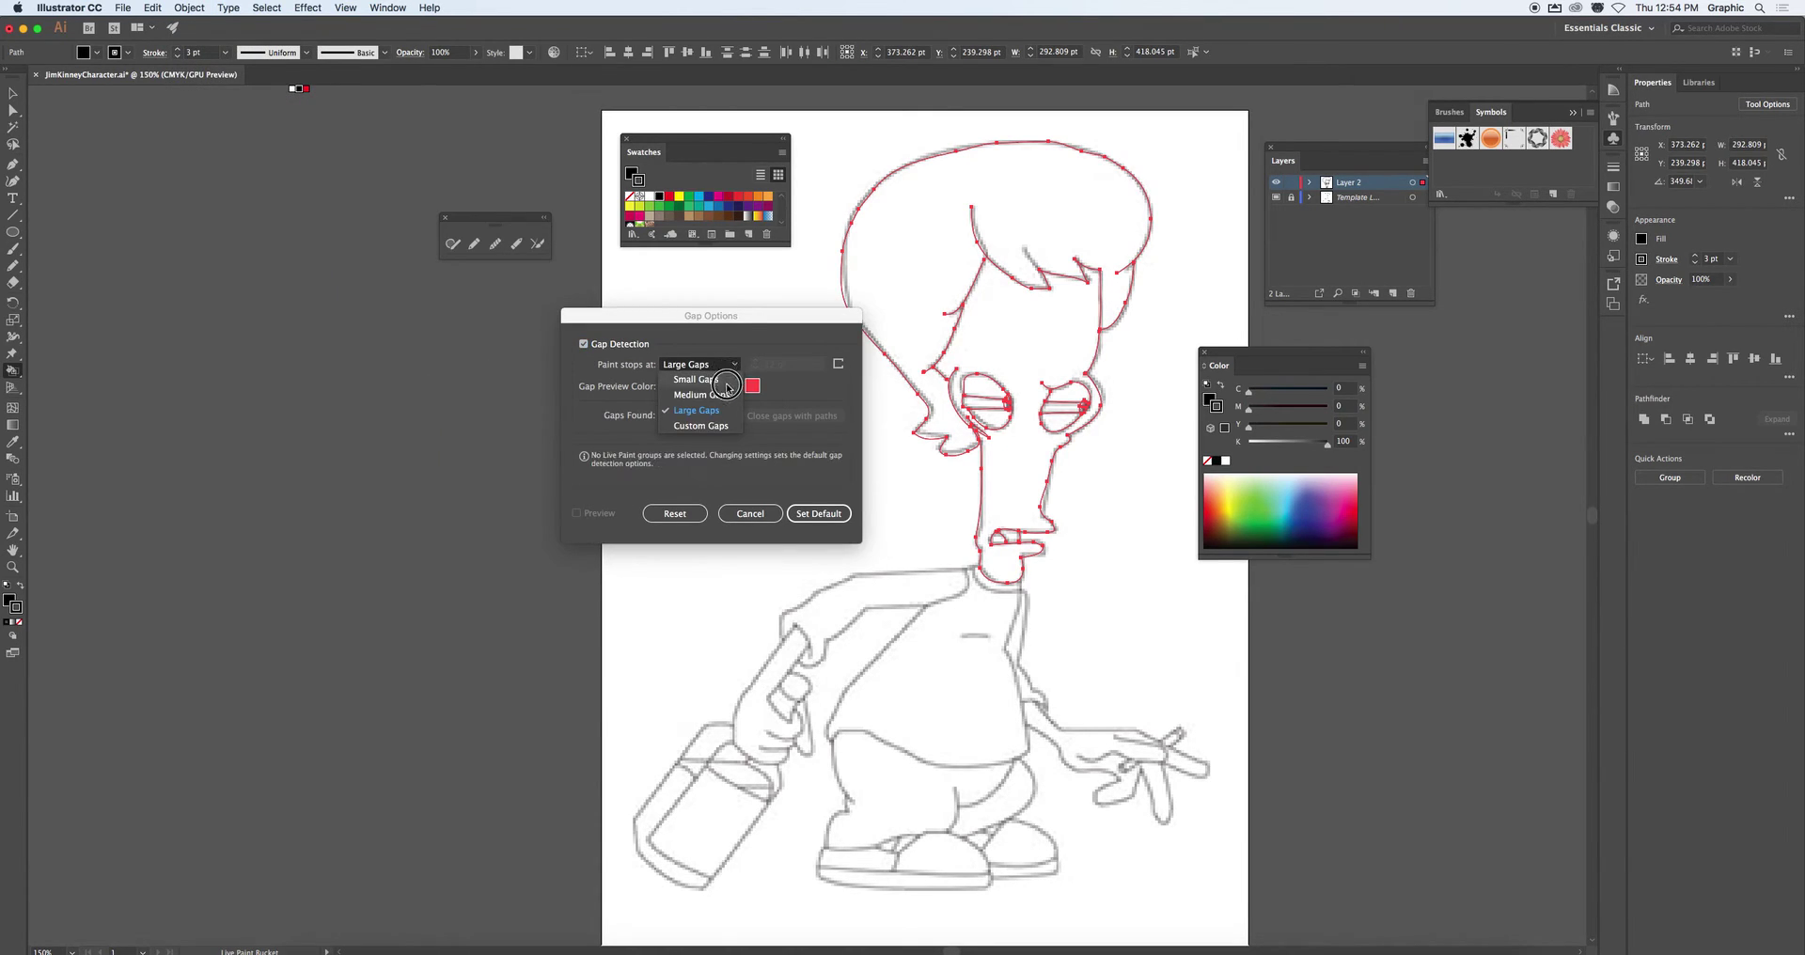
left_click(712, 411)
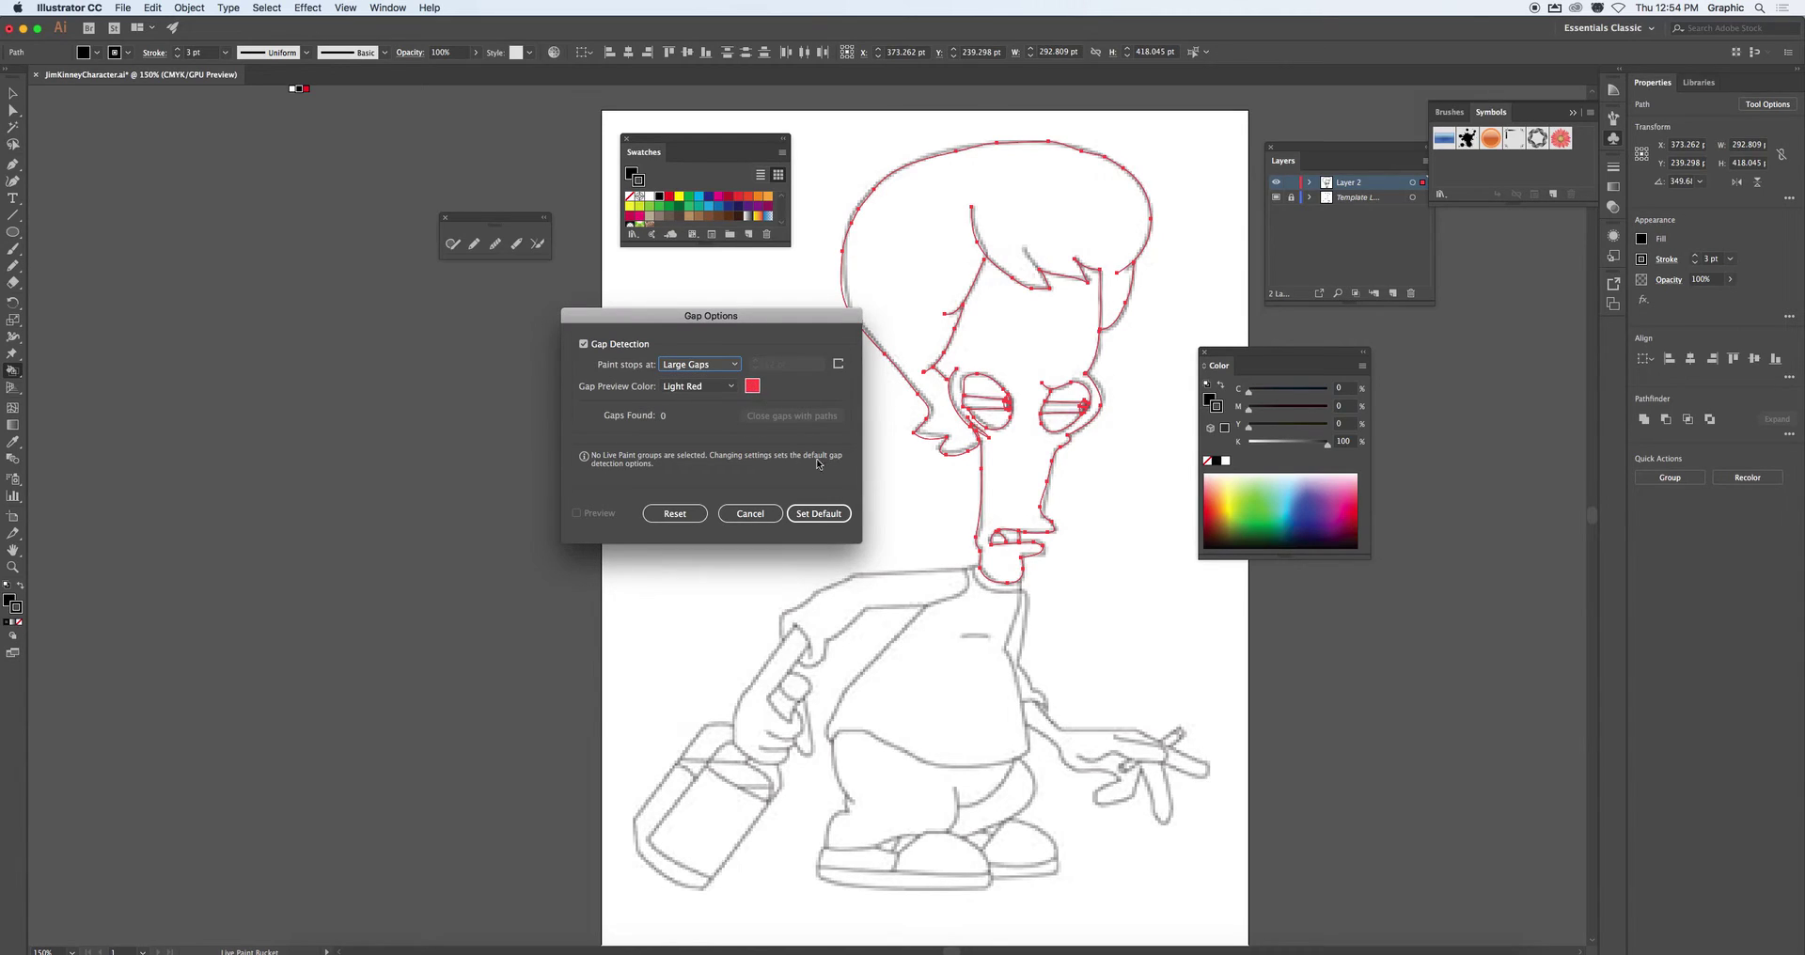
left_click(688, 516)
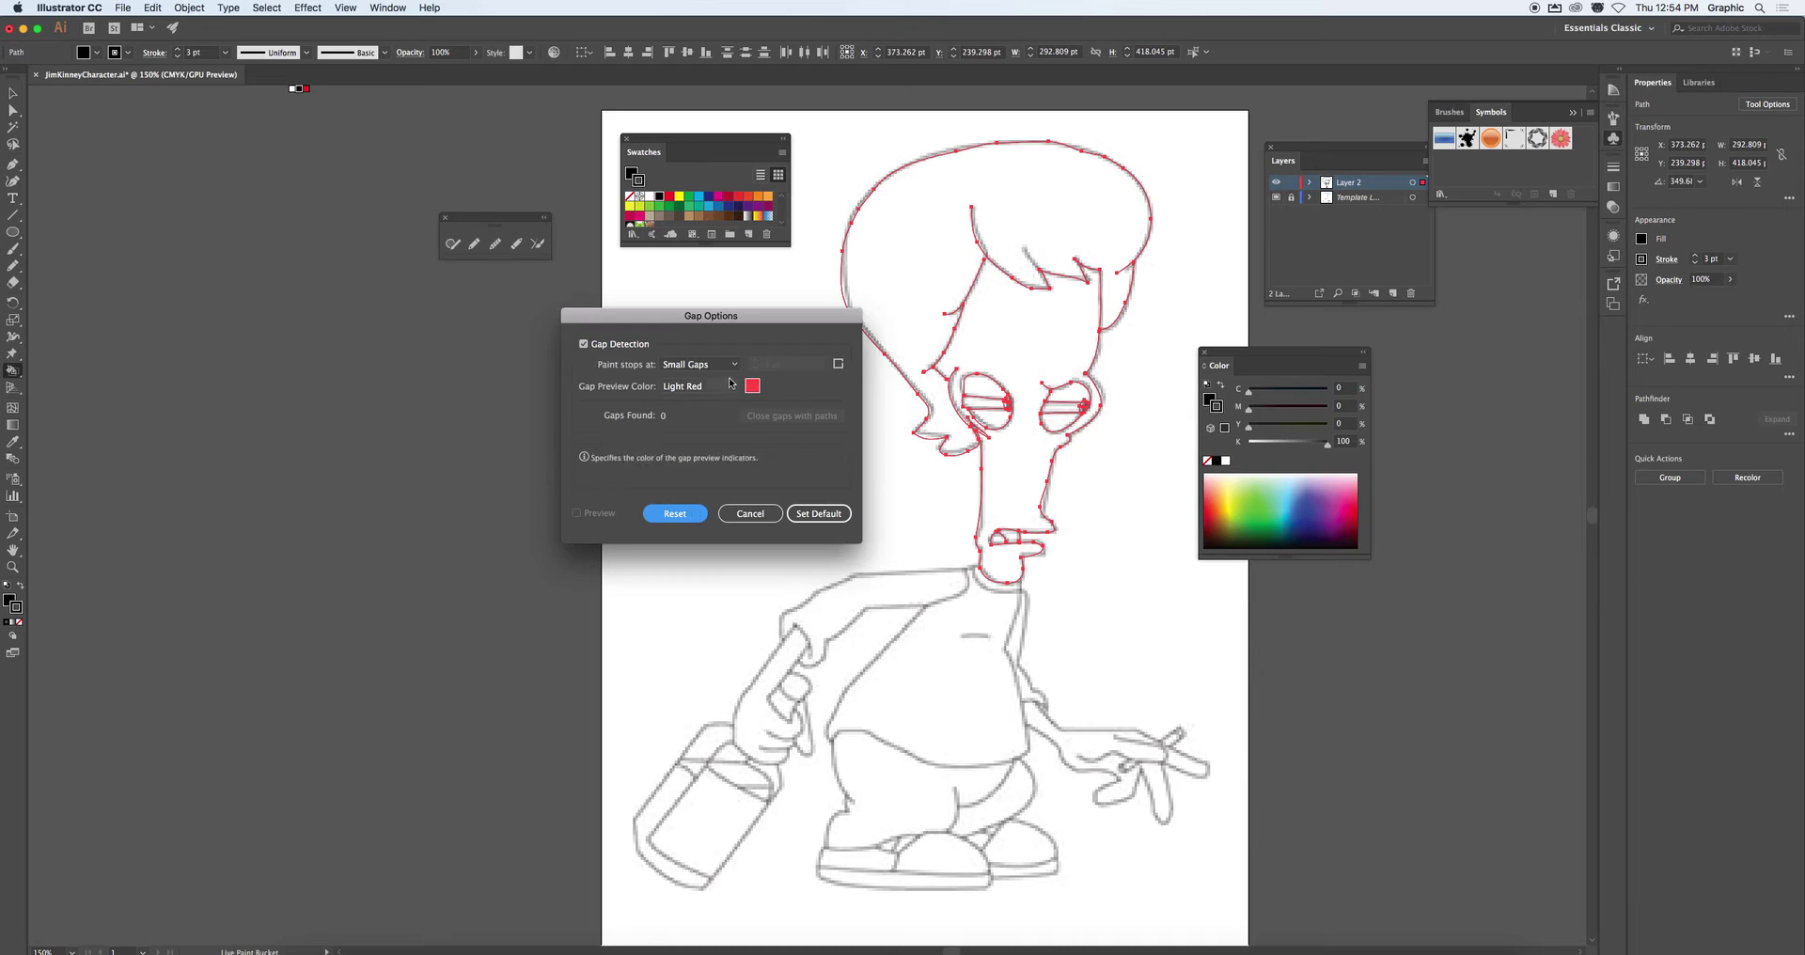
left_click(701, 364)
left_click(707, 411)
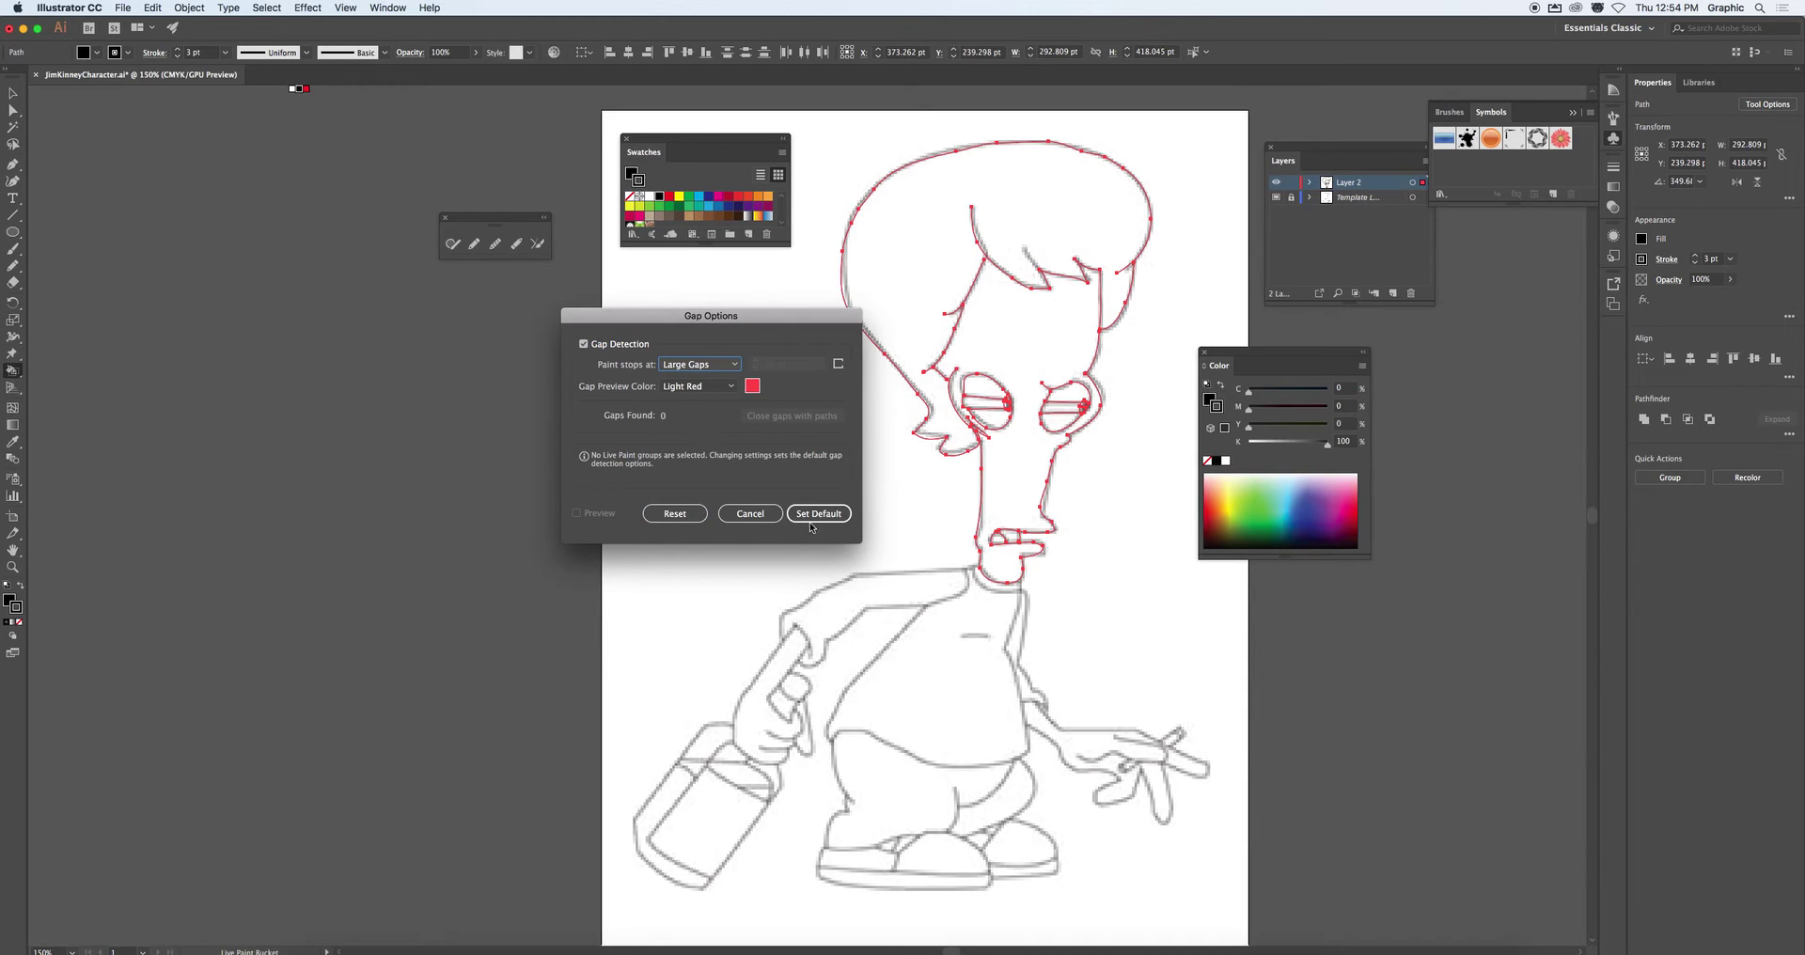
left_click(818, 515)
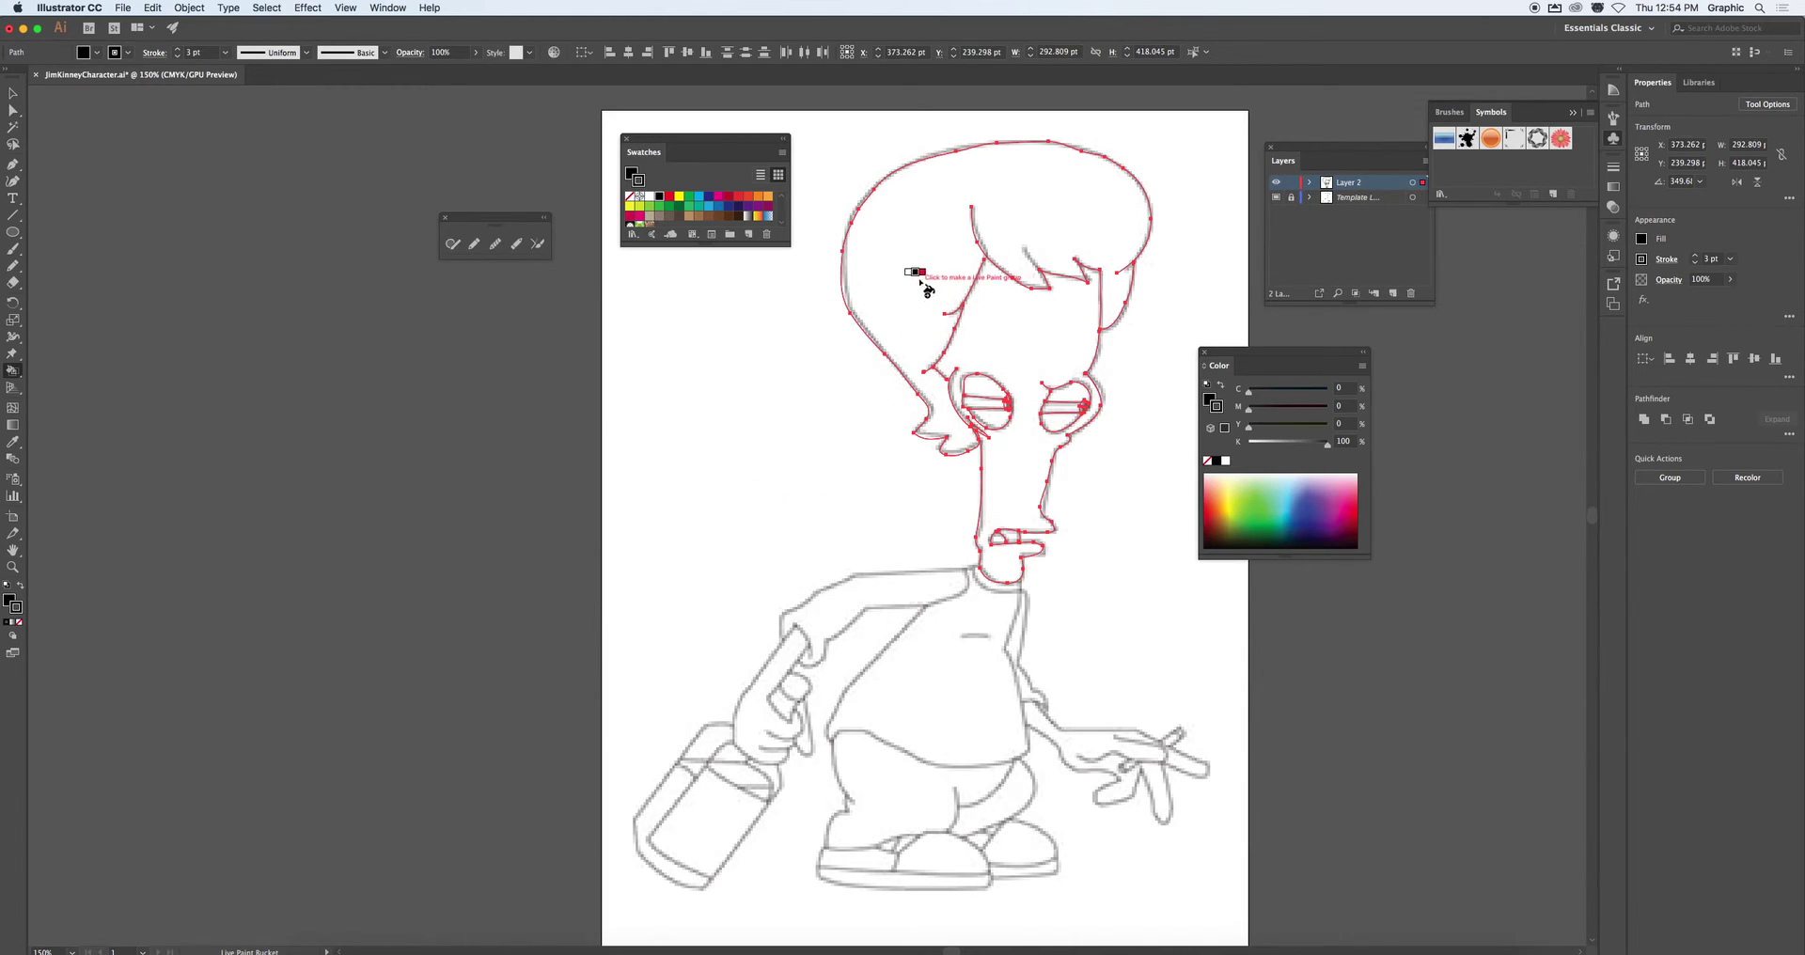
Try a black fill on the hair and undo it, step the fill to red, and enlarge the Swatches panel
left_click(1008, 202)
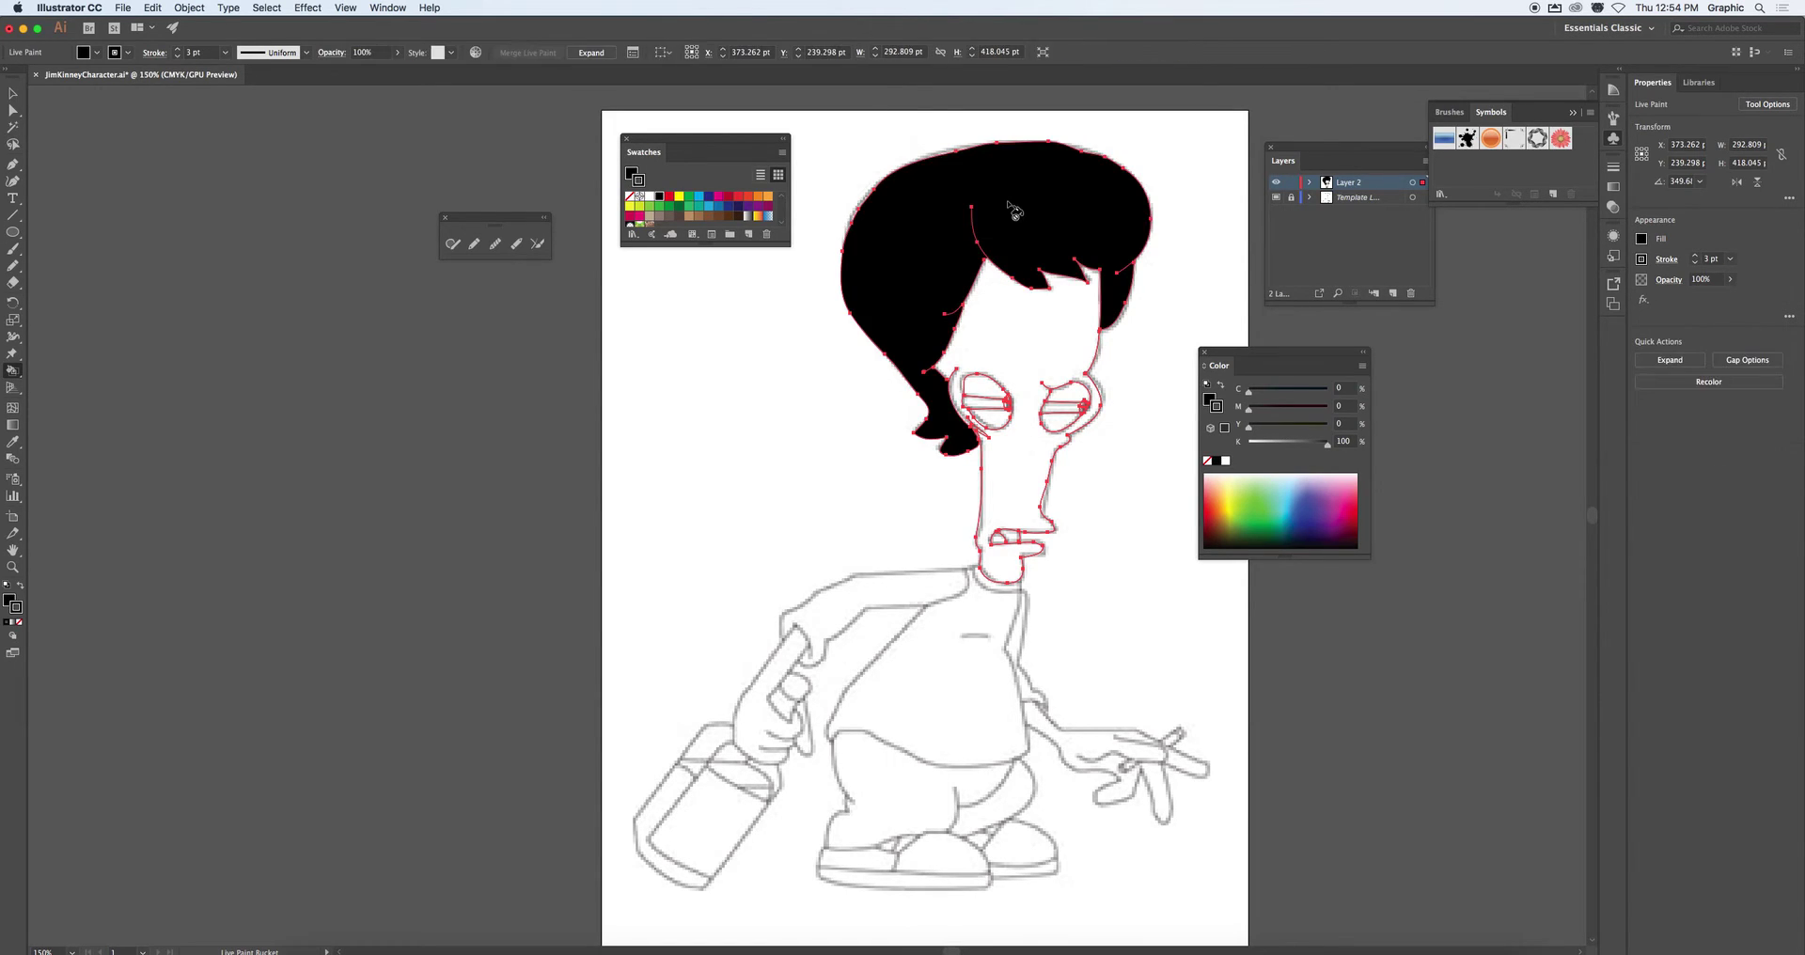
key("super+z")
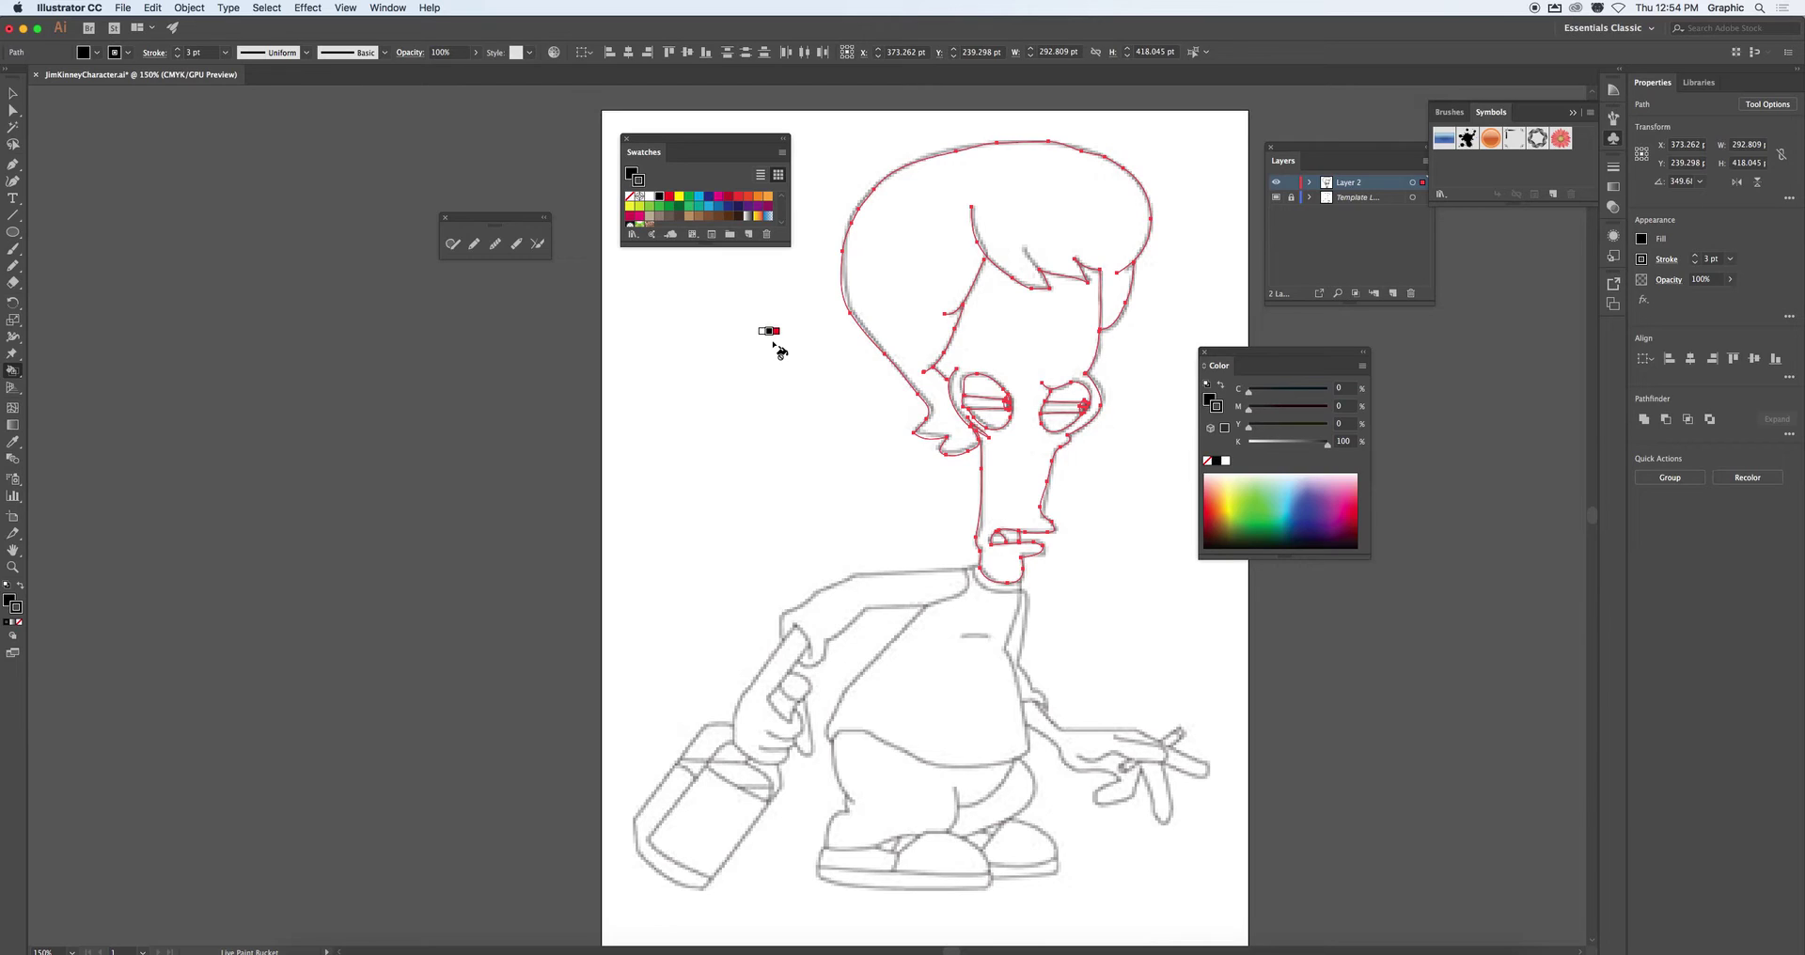
key("Right")
key("Right")
key("Right")
key("Right")
key("Right")
key("Right")
left_click_drag(788, 243, 816, 301)
Step the fill colour through the red, yellow and green swatches, landing back on yellow
key("Right")
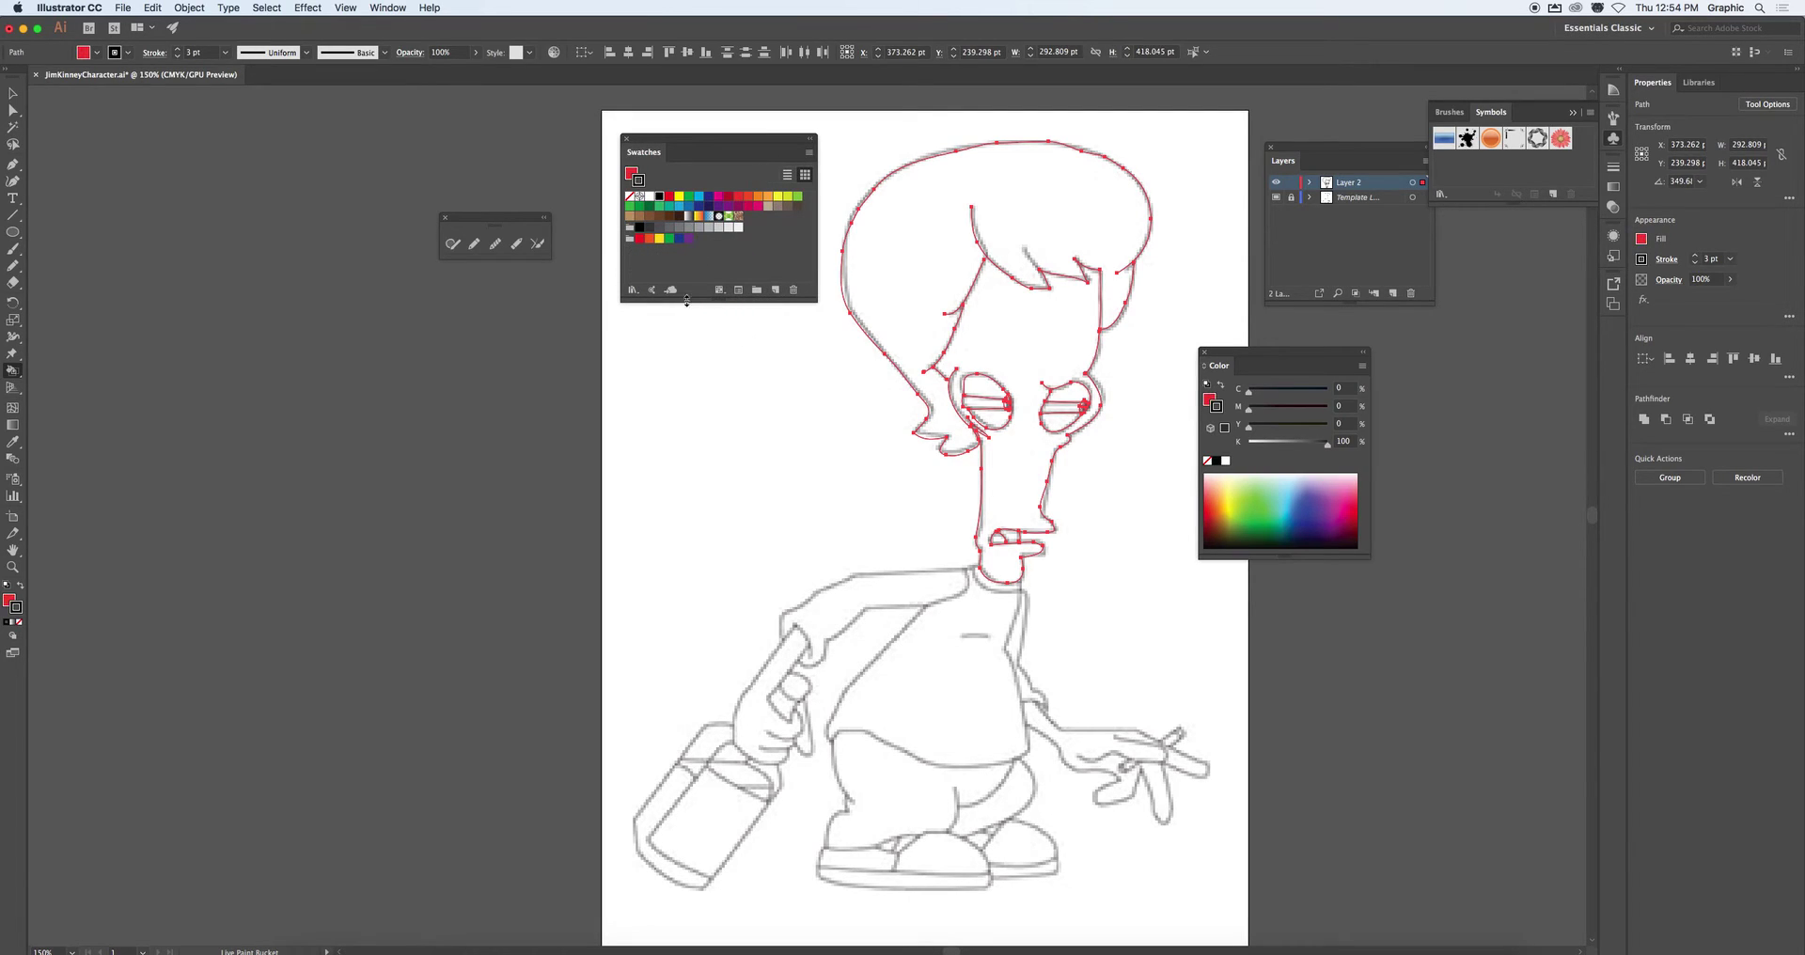
key("Right")
key("Right")
left_click(632, 173)
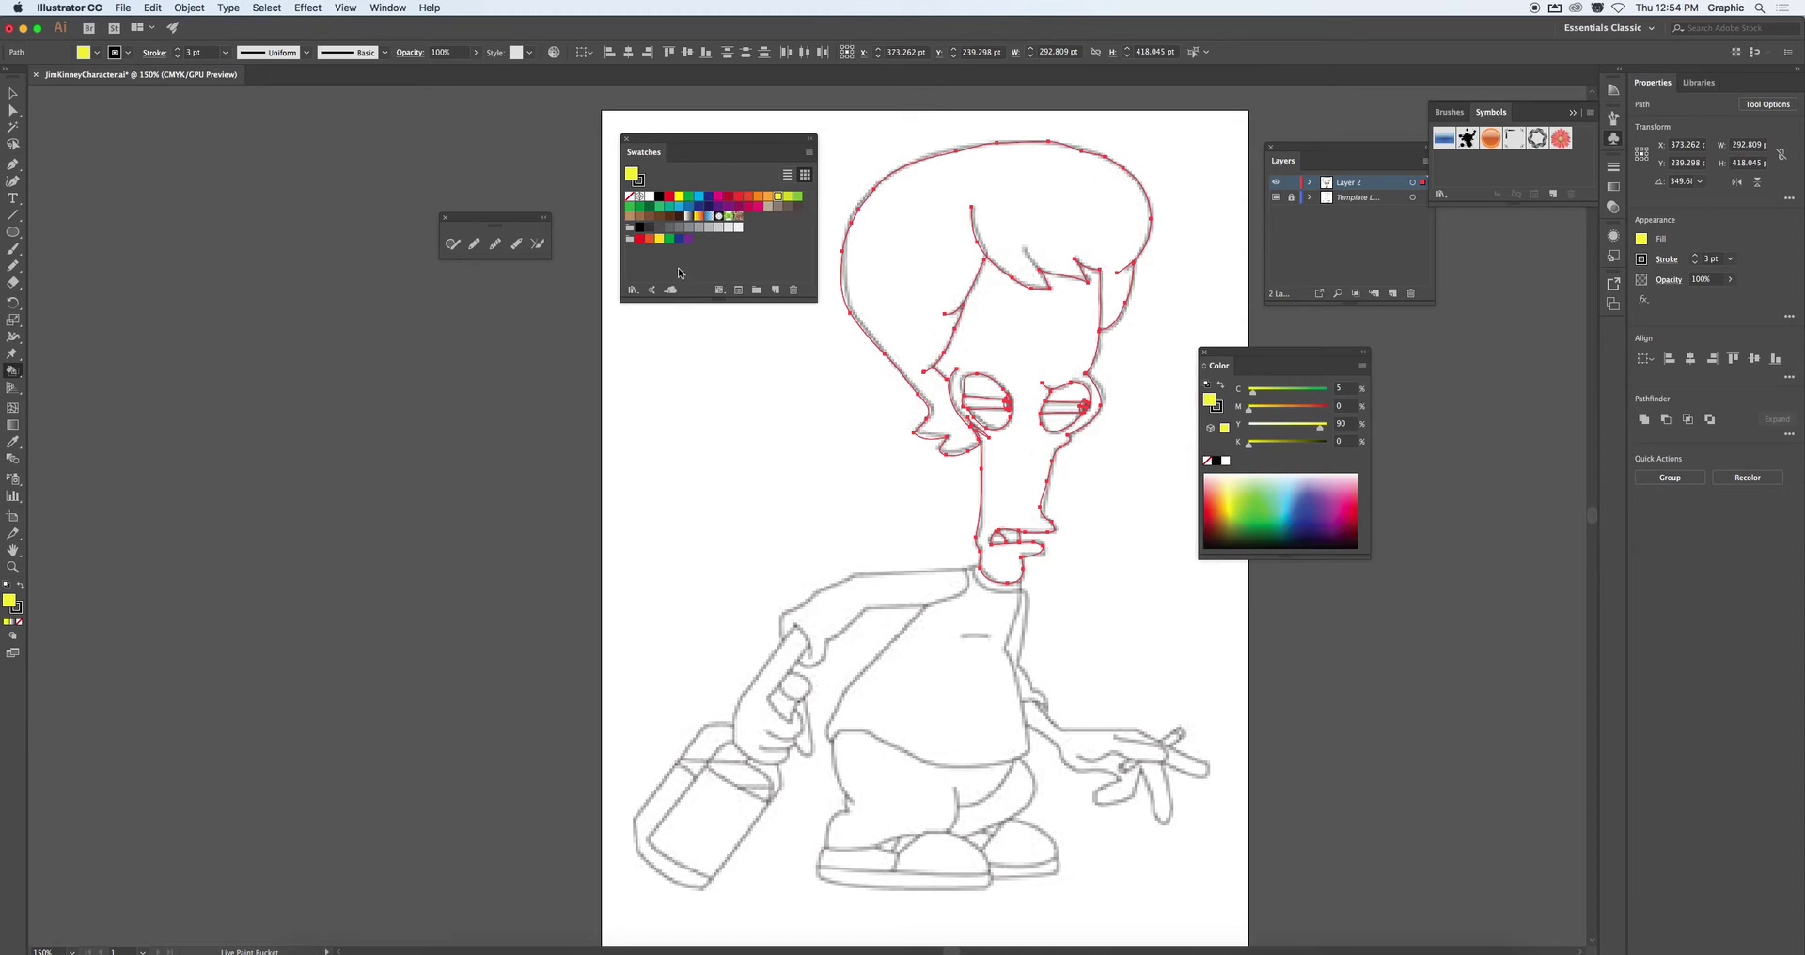
key("Right")
key("Right")
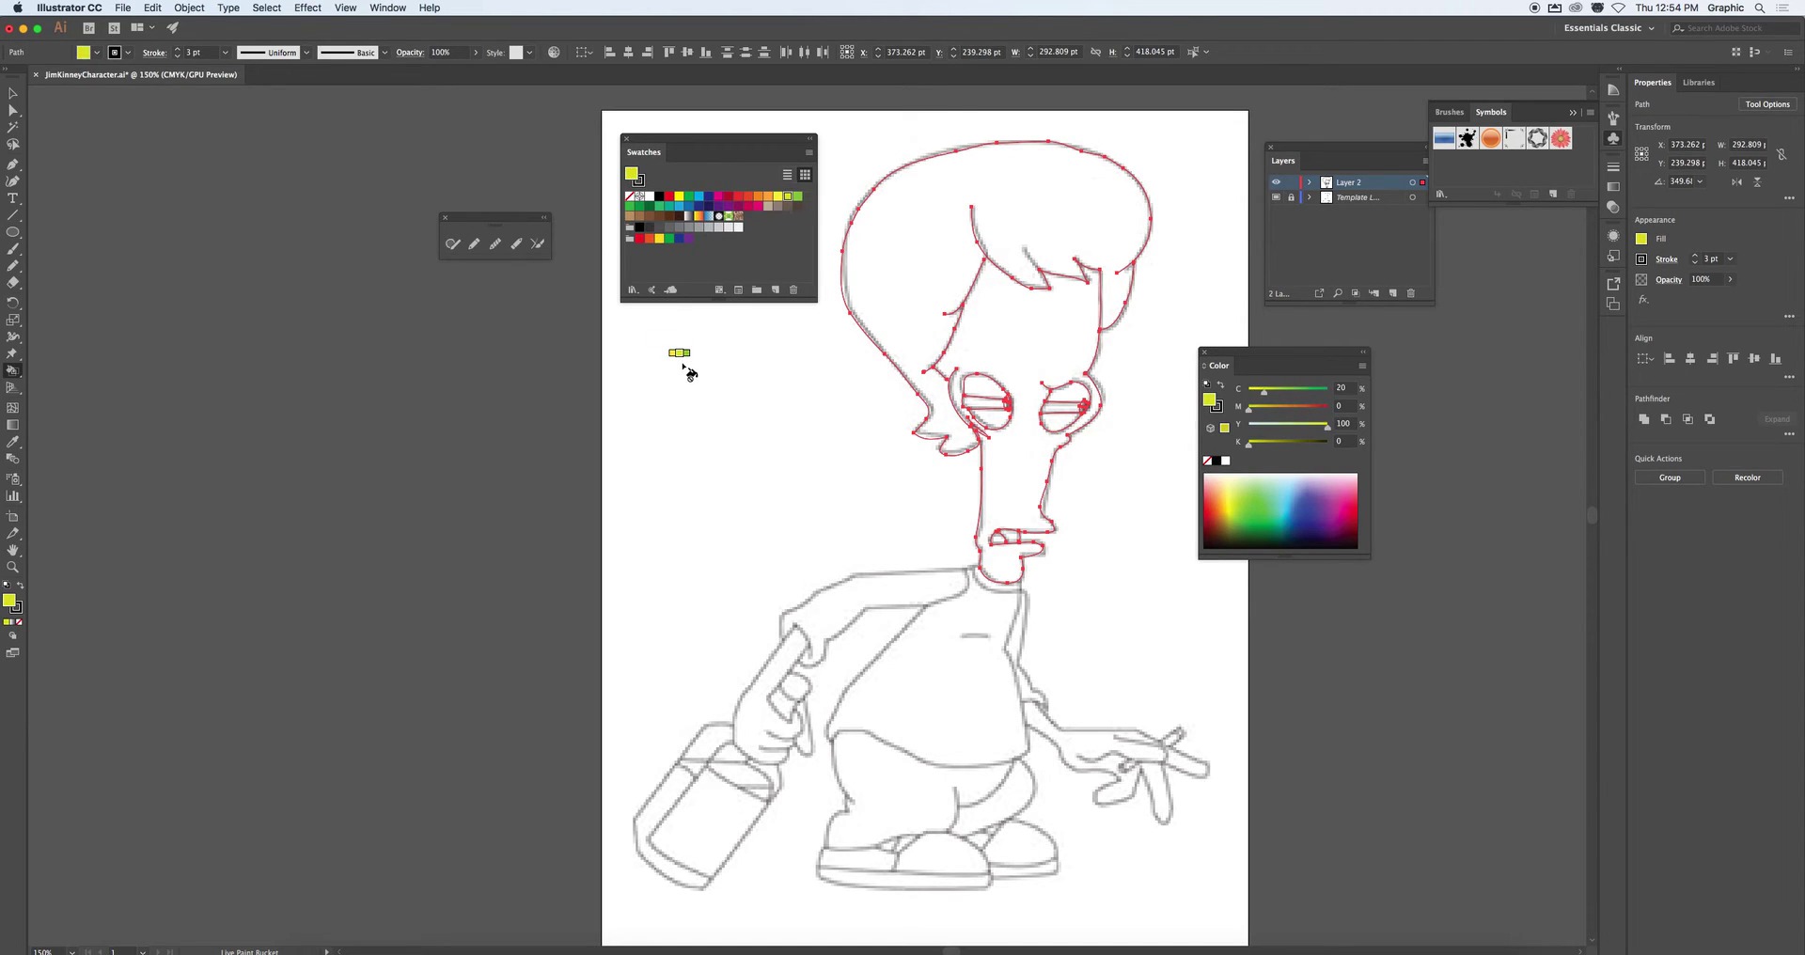
key("Left")
key("Left")
key("Left")
key("Left")
key("Left")
key("Left")
key("Left")
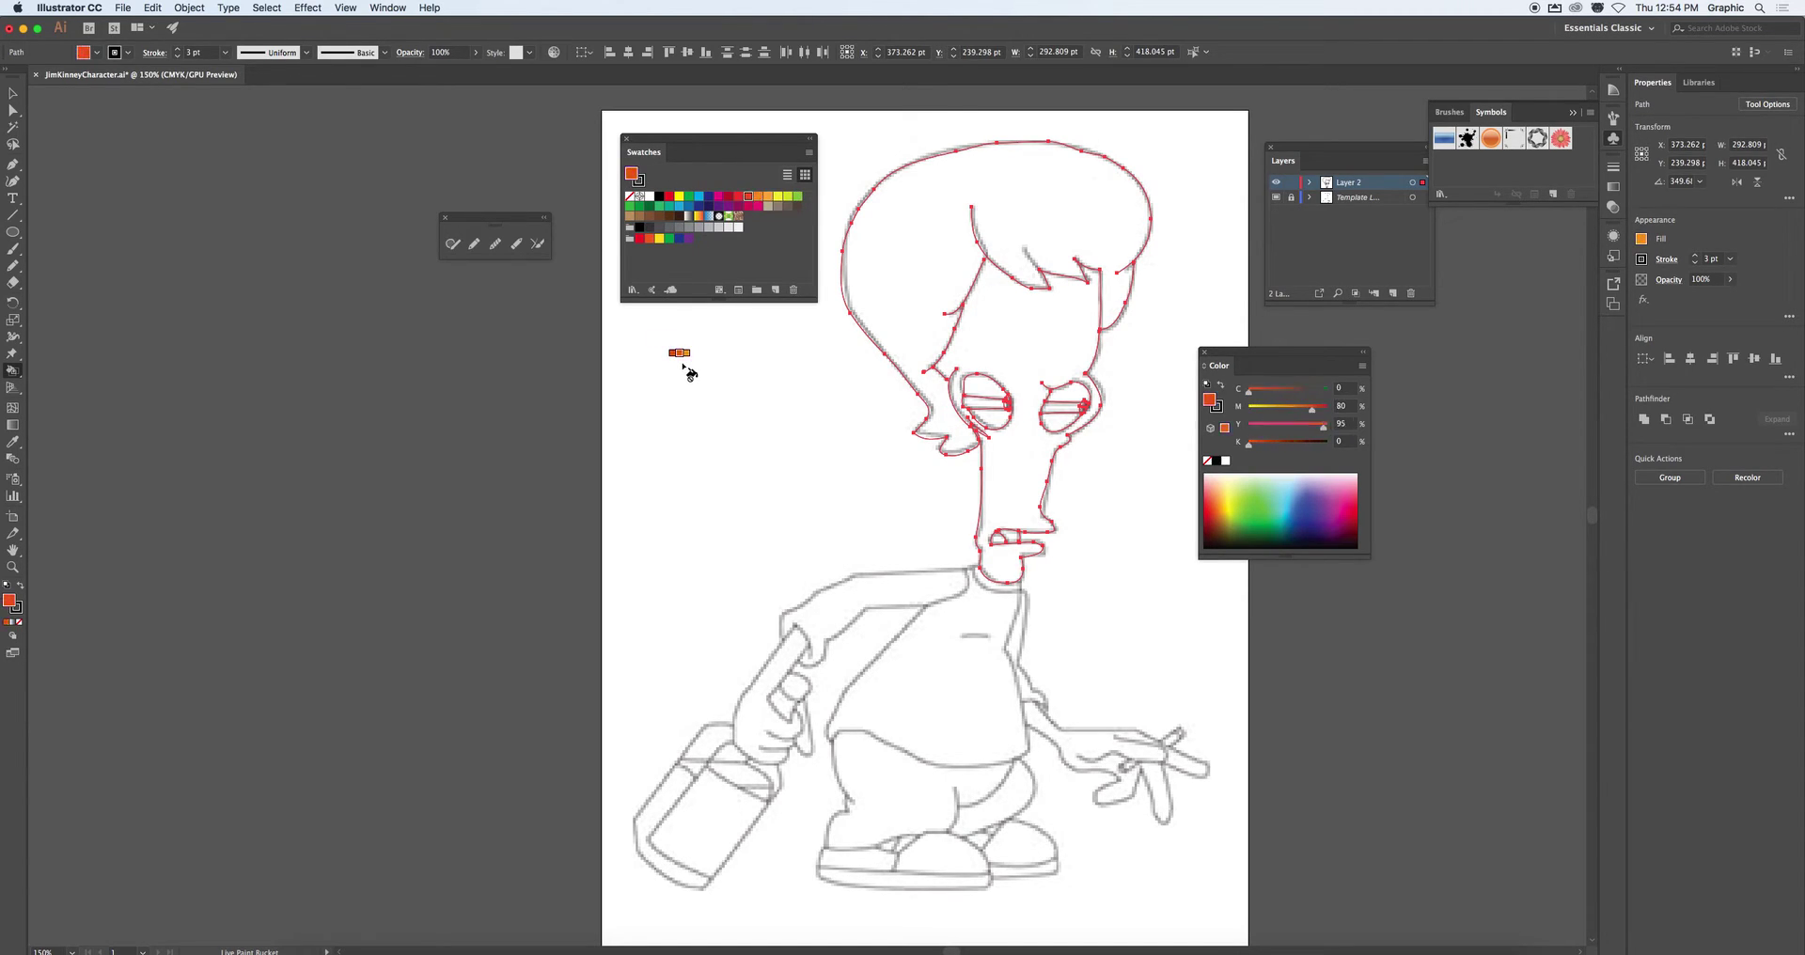
key("Left")
key("Left")
key("Left")
key("Left")
key("Left")
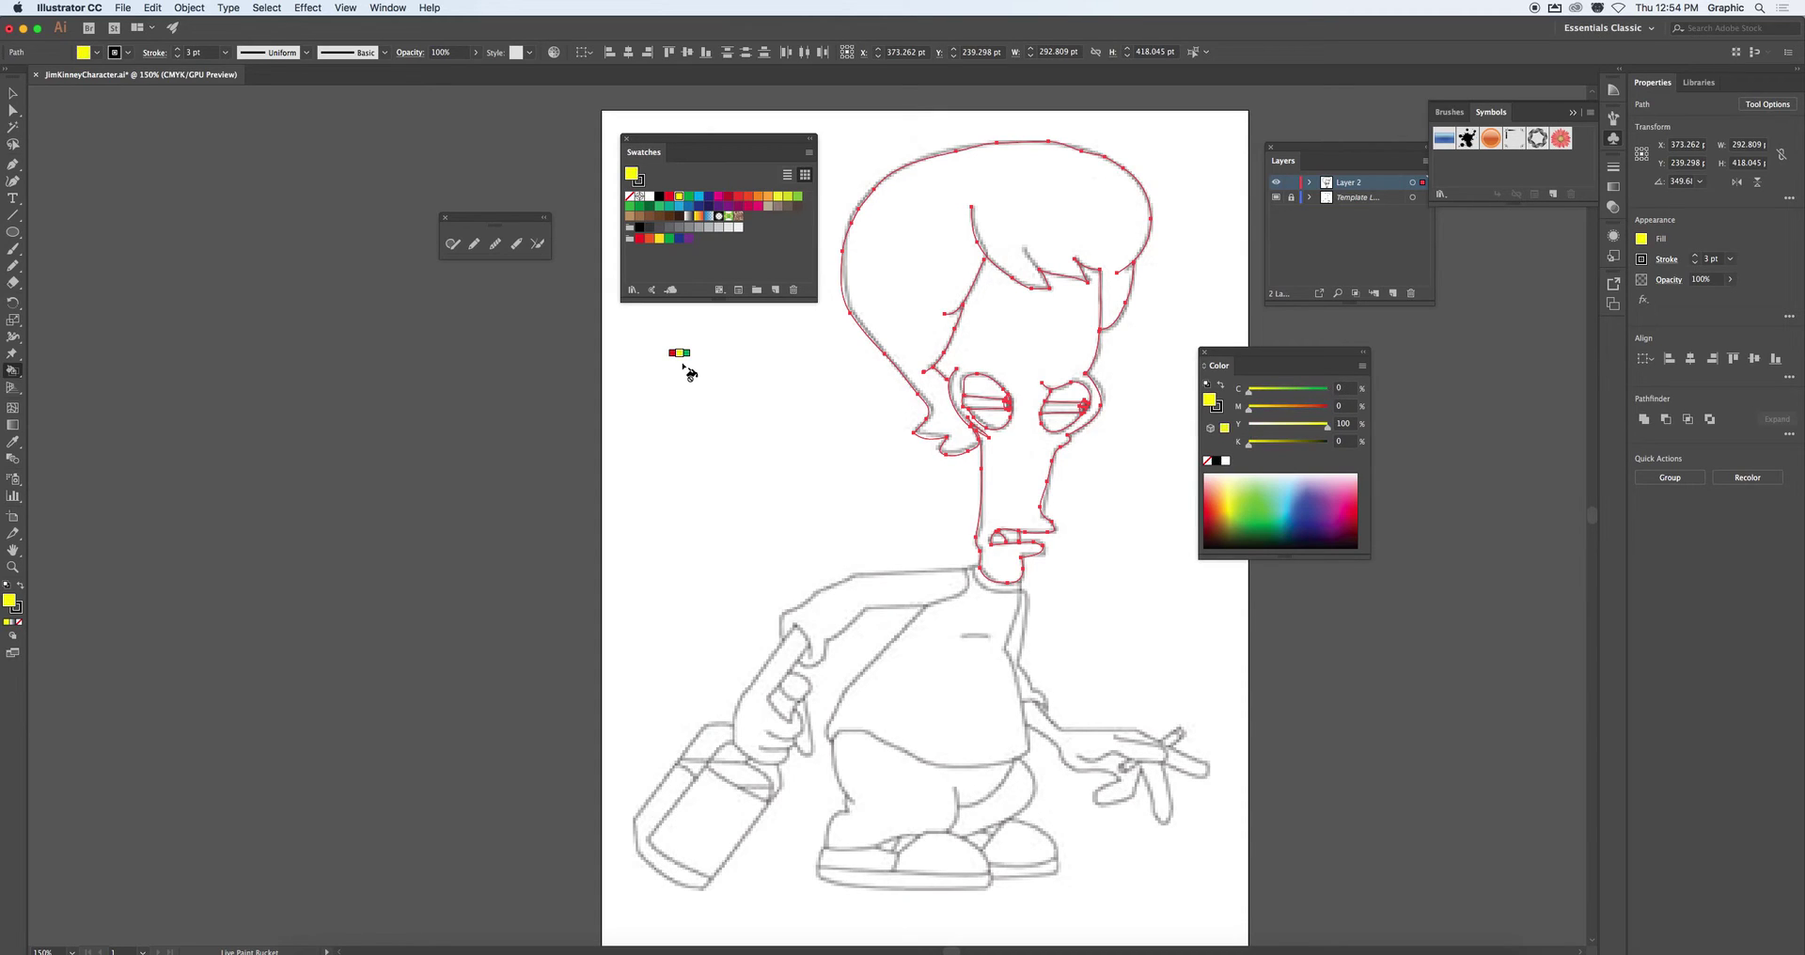
Pick light blue, pink and pale green from the spectrum and save each as a swatch
left_click(1295, 498)
left_click_drag(628, 177, 785, 233)
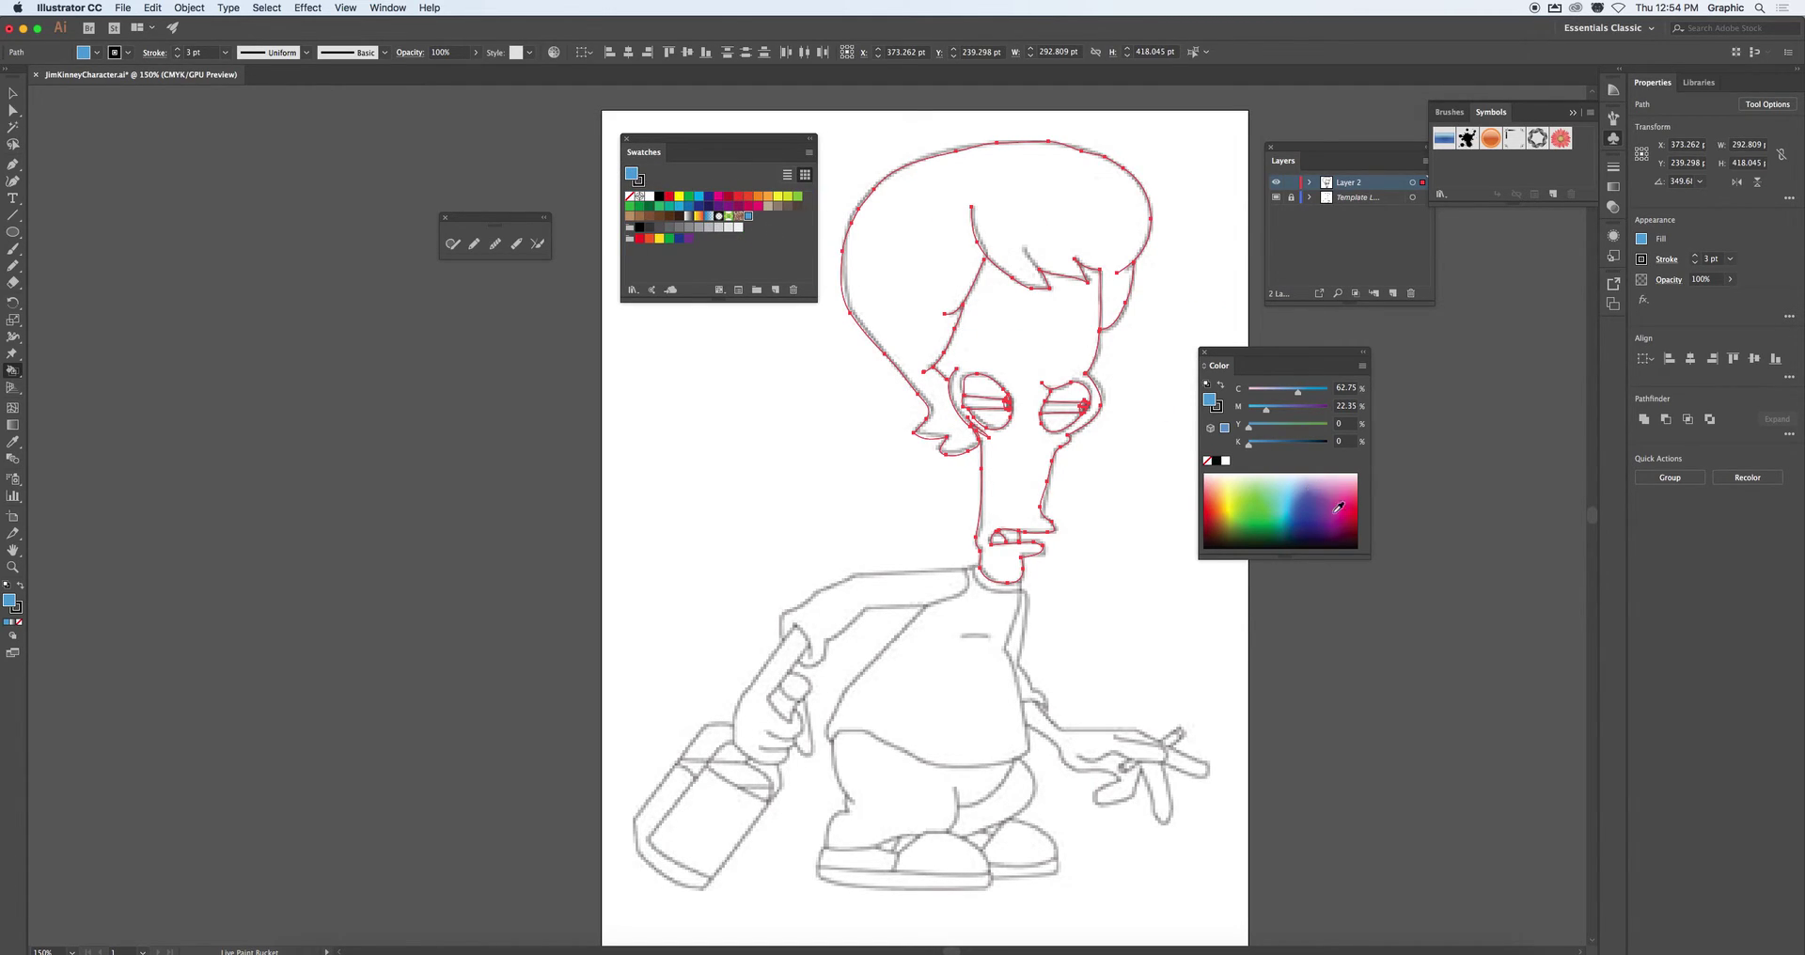
left_click(1343, 487)
left_click_drag(632, 174, 762, 217)
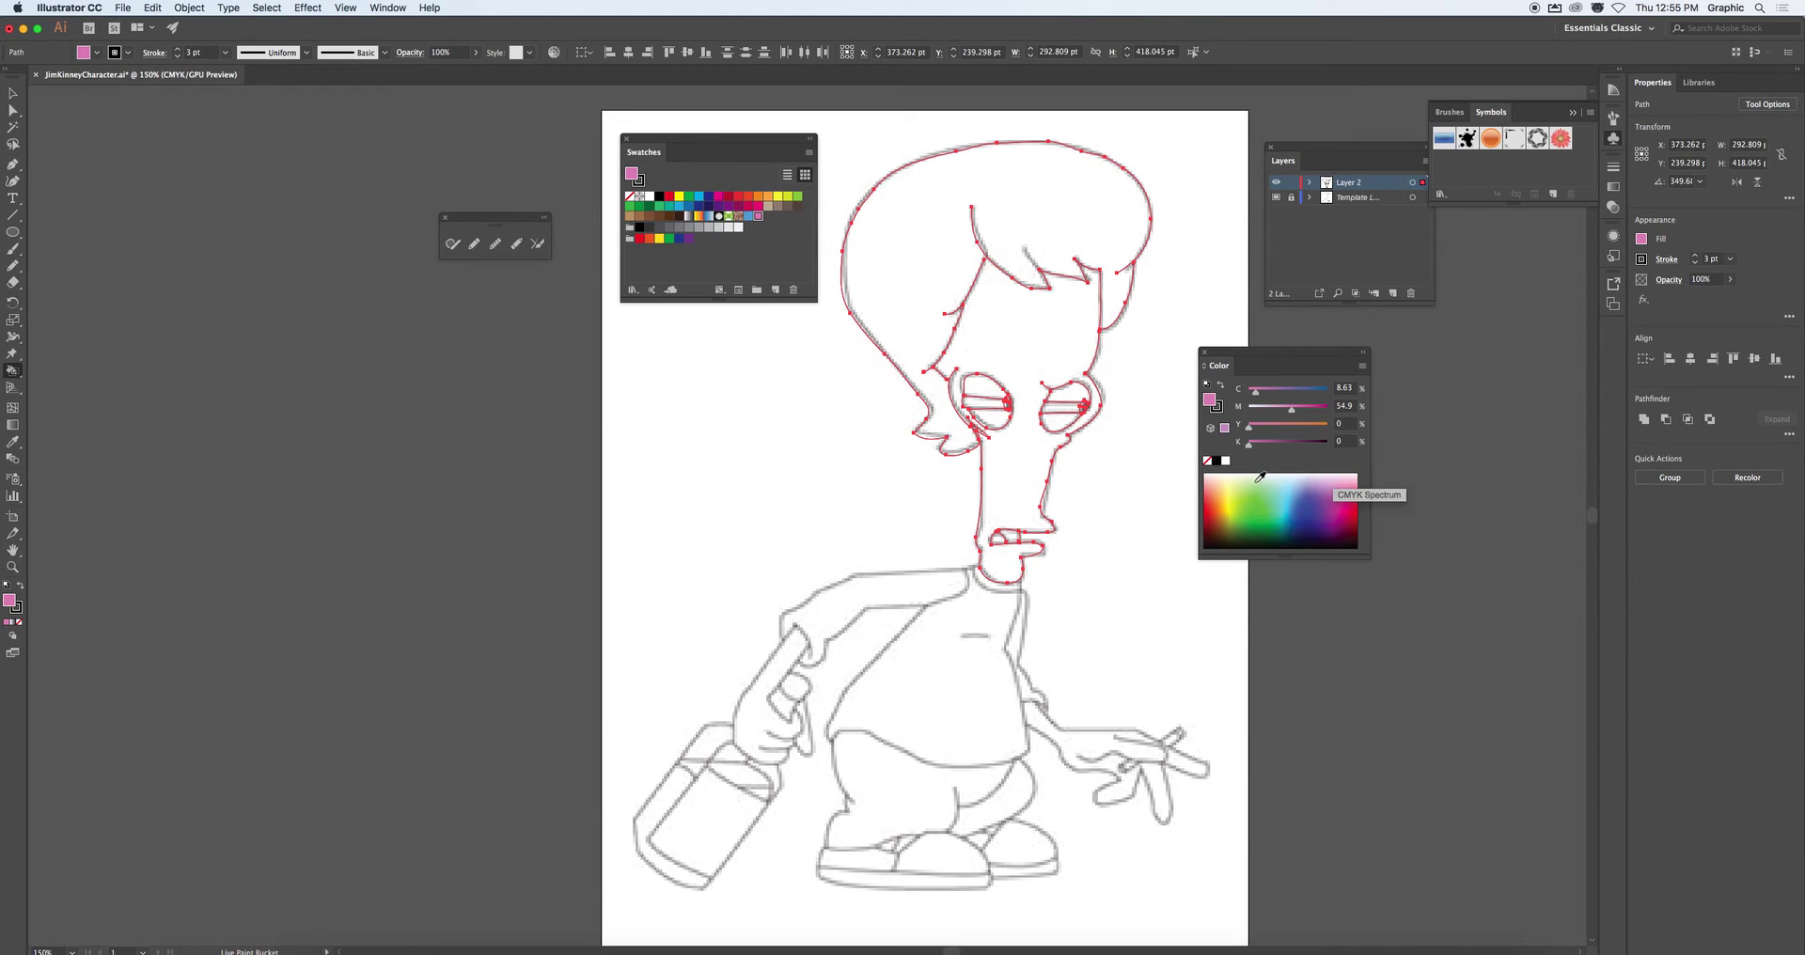
left_click(1249, 477)
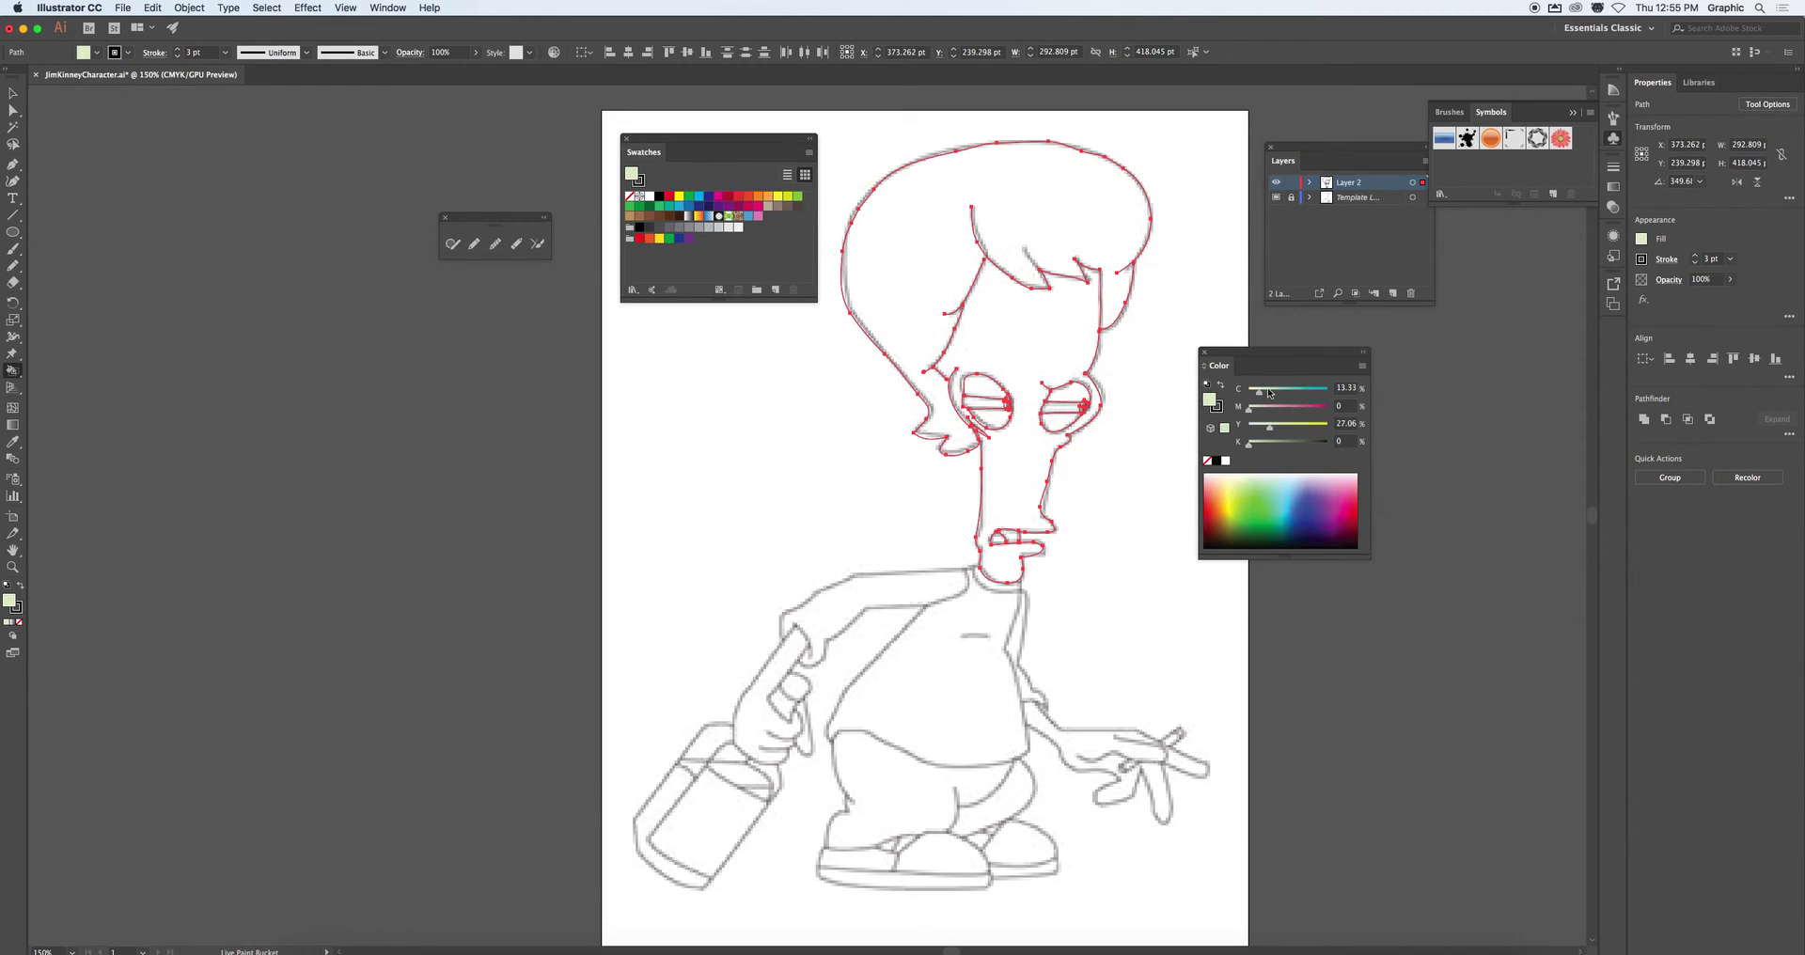
left_click_drag(1213, 405, 768, 215)
Pick brown, light cyan and blue from the spectrum and save each as a swatch
left_click(1227, 521)
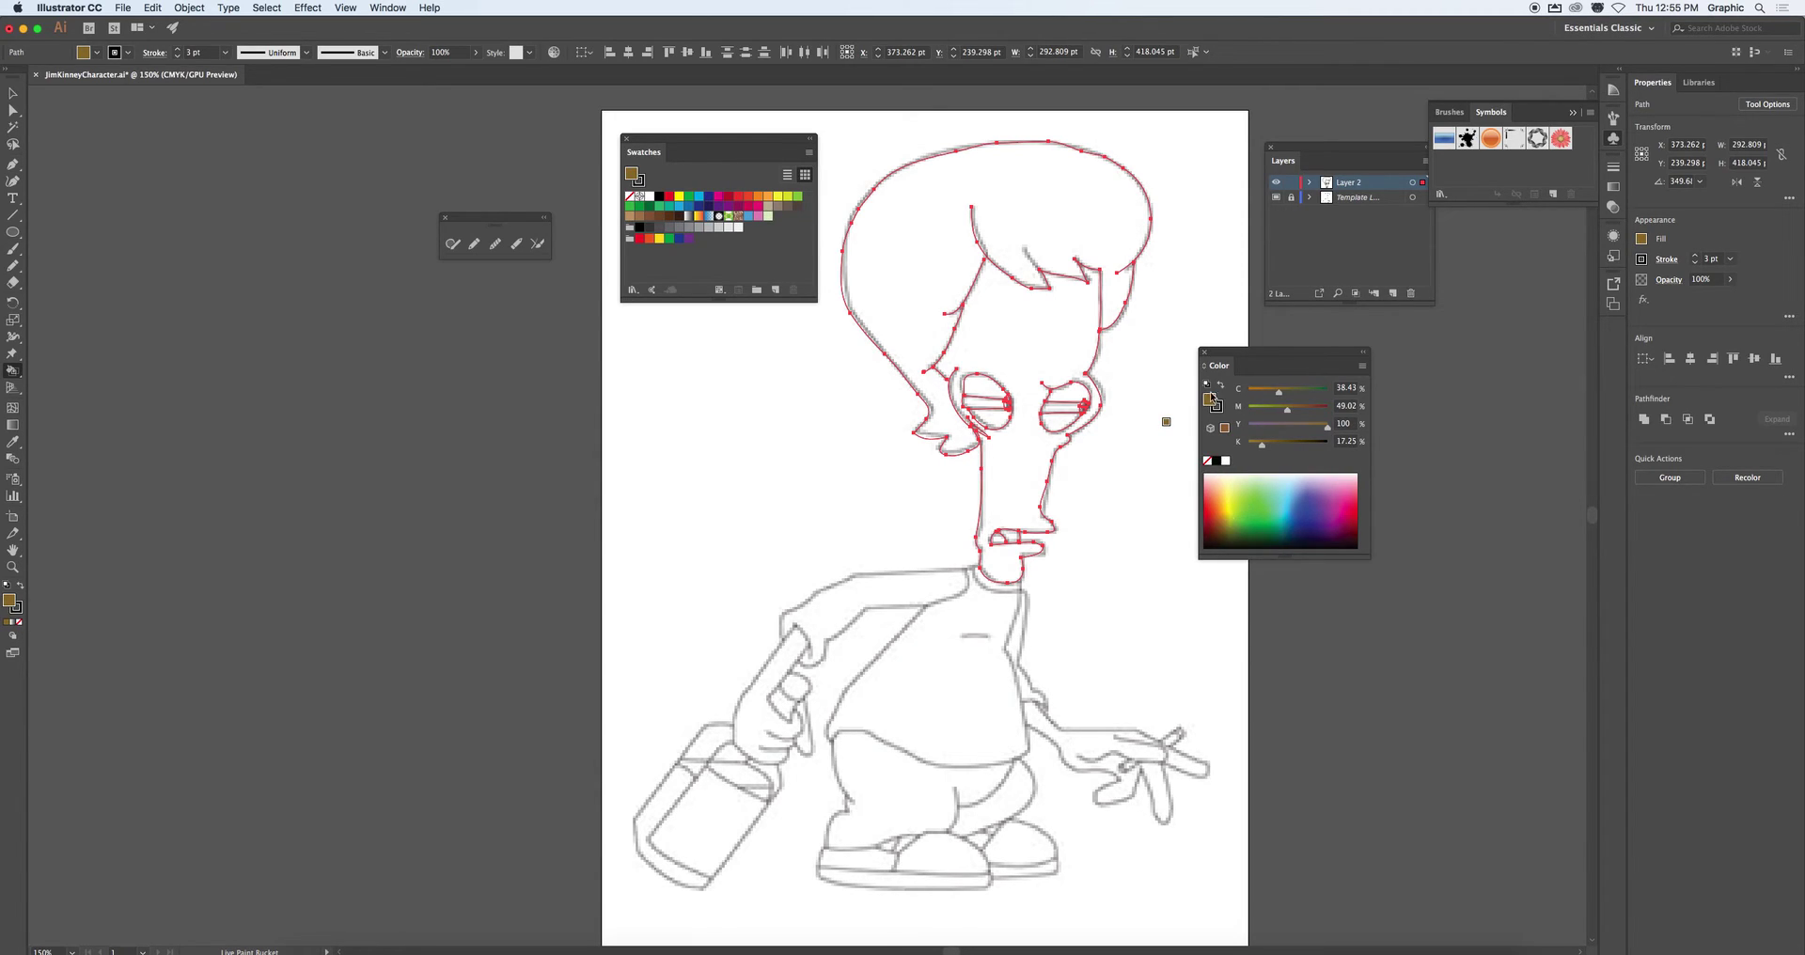
left_click_drag(1213, 405, 779, 215)
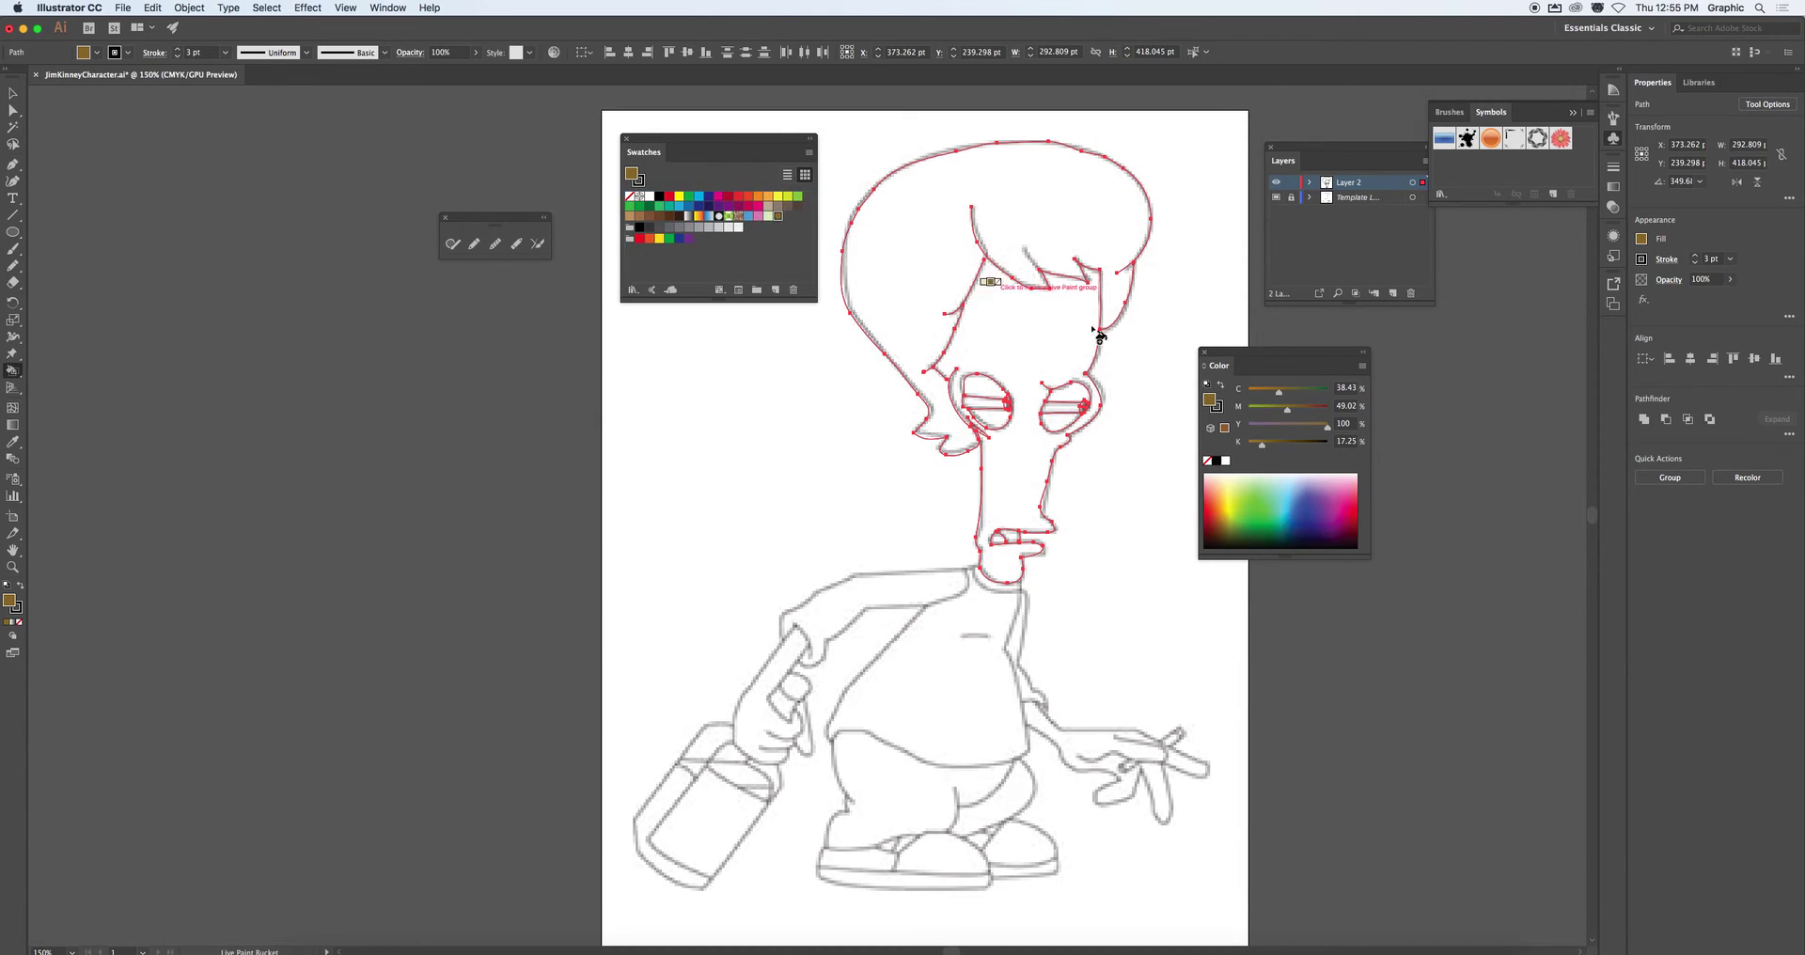
left_click(1290, 476)
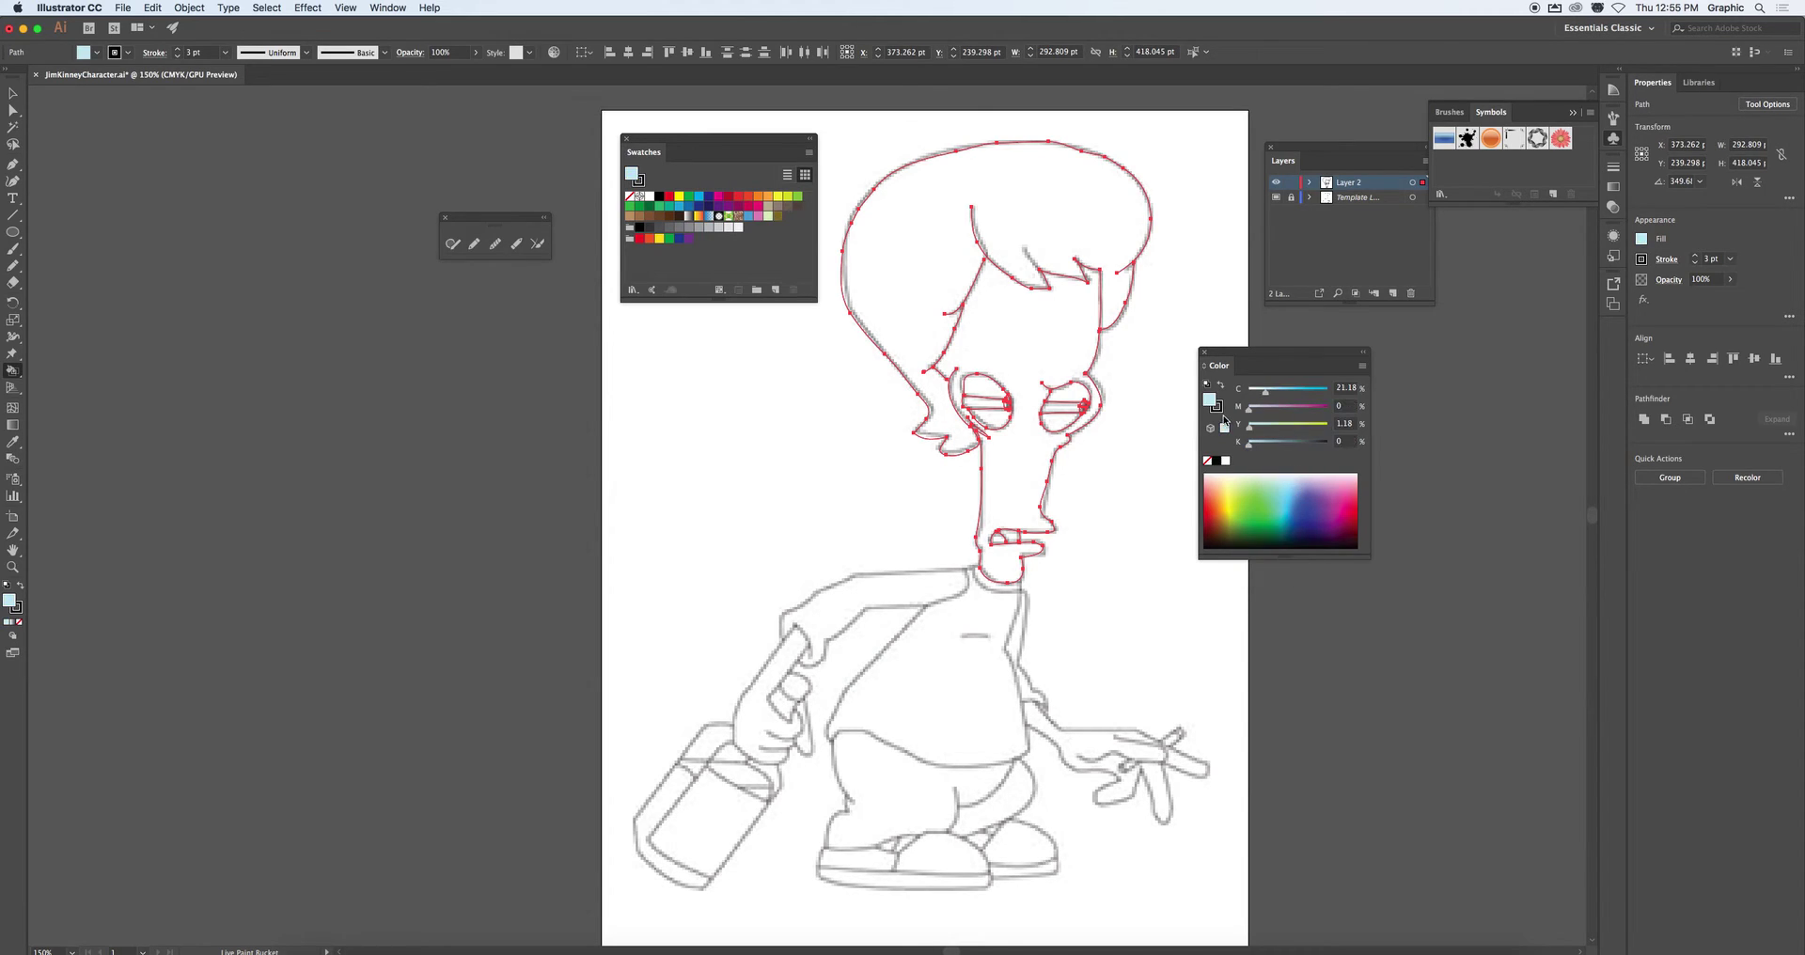
left_click_drag(1210, 401, 799, 221)
left_click(1295, 510)
left_click_drag(1212, 404, 797, 216)
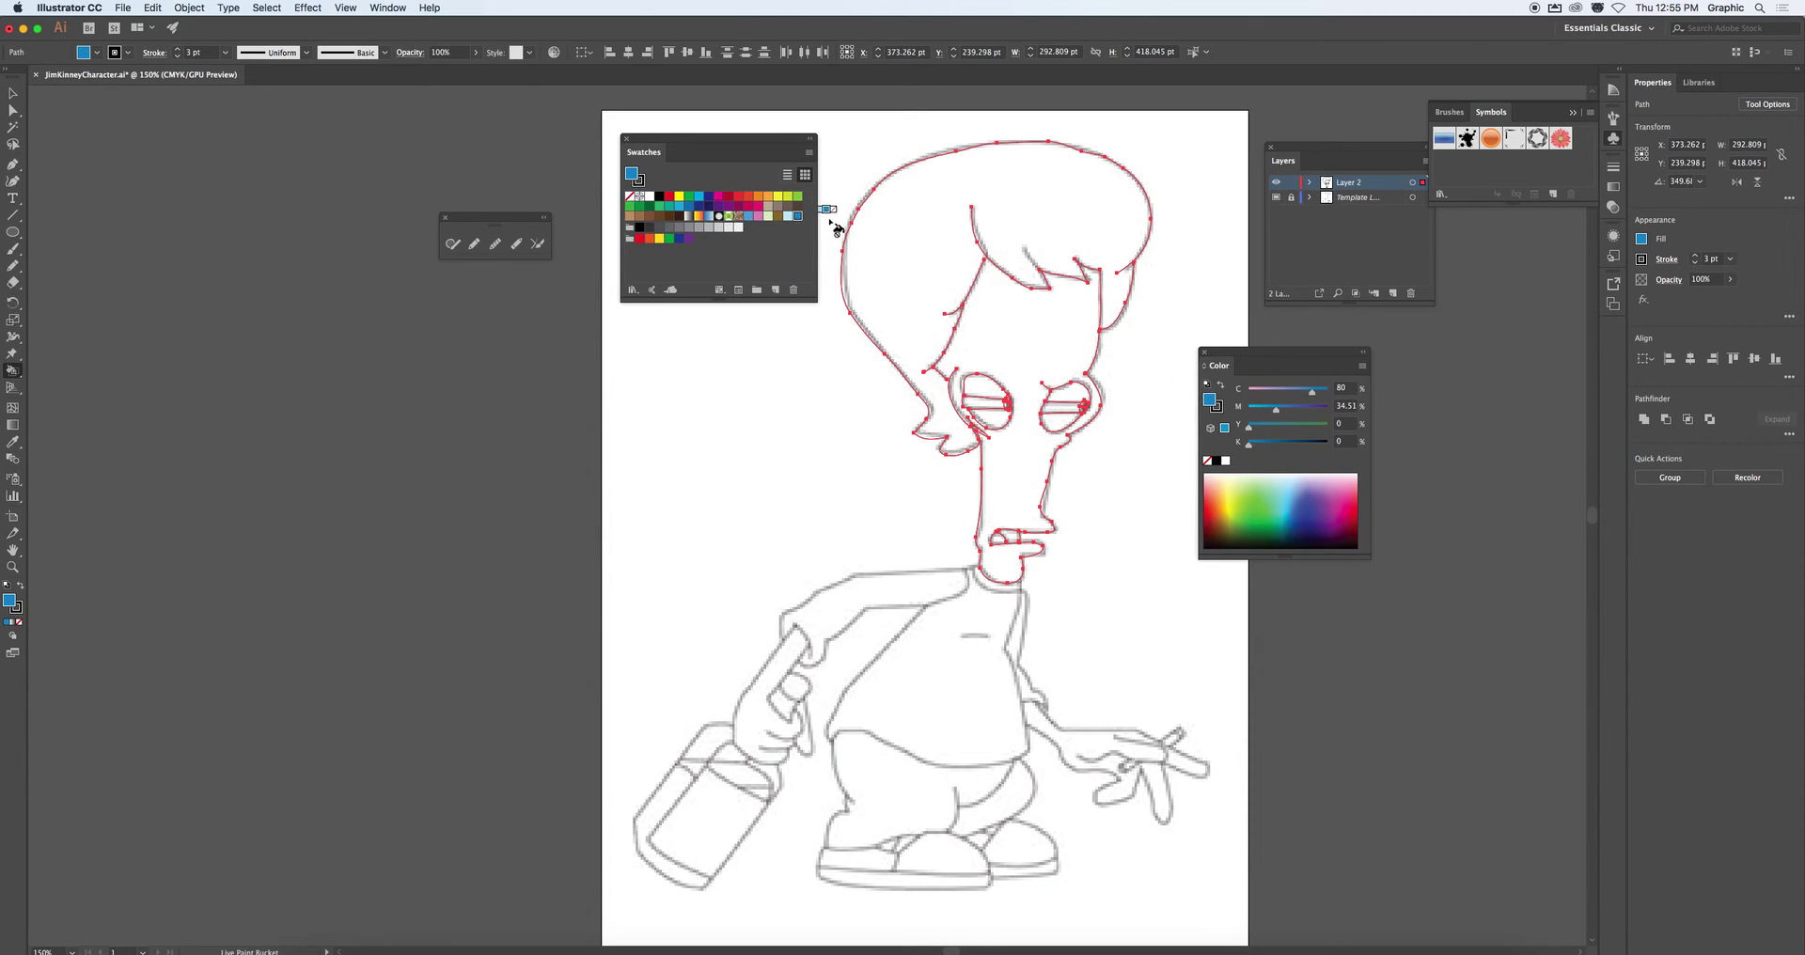
Select the brown swatch and fill the hair with it
key("Left")
key("Left")
key("Left")
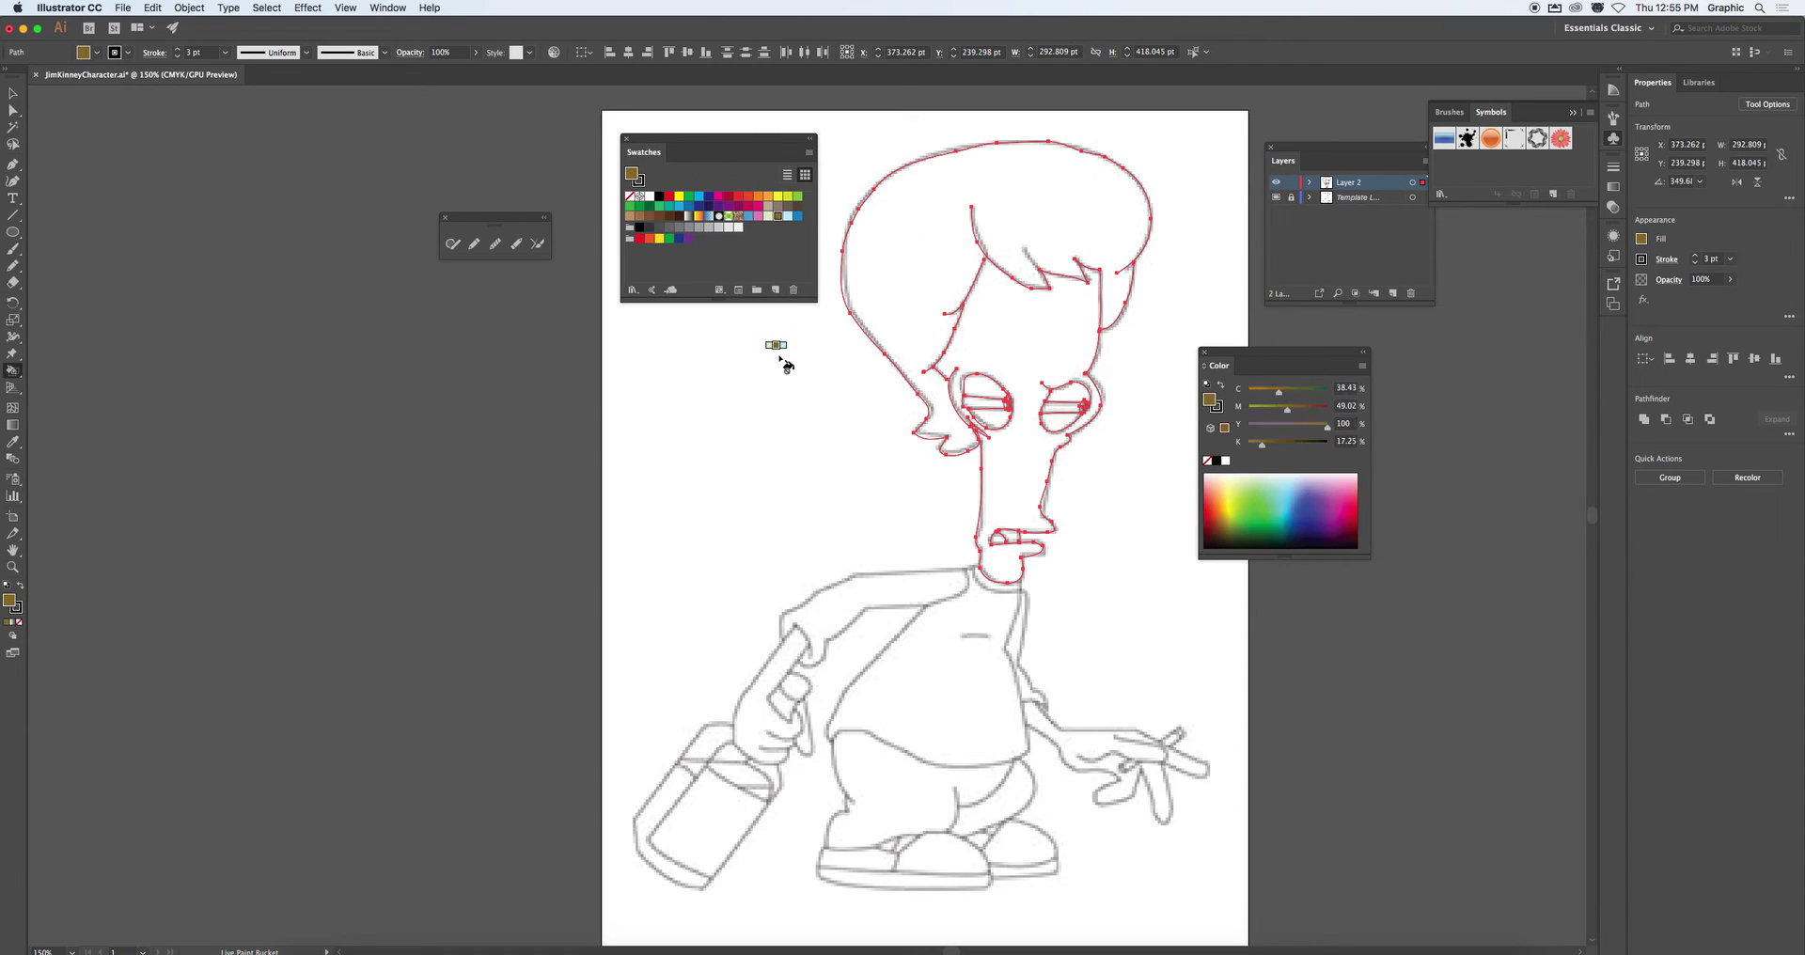
key("Left")
key("Right")
key("Right")
left_click(998, 184)
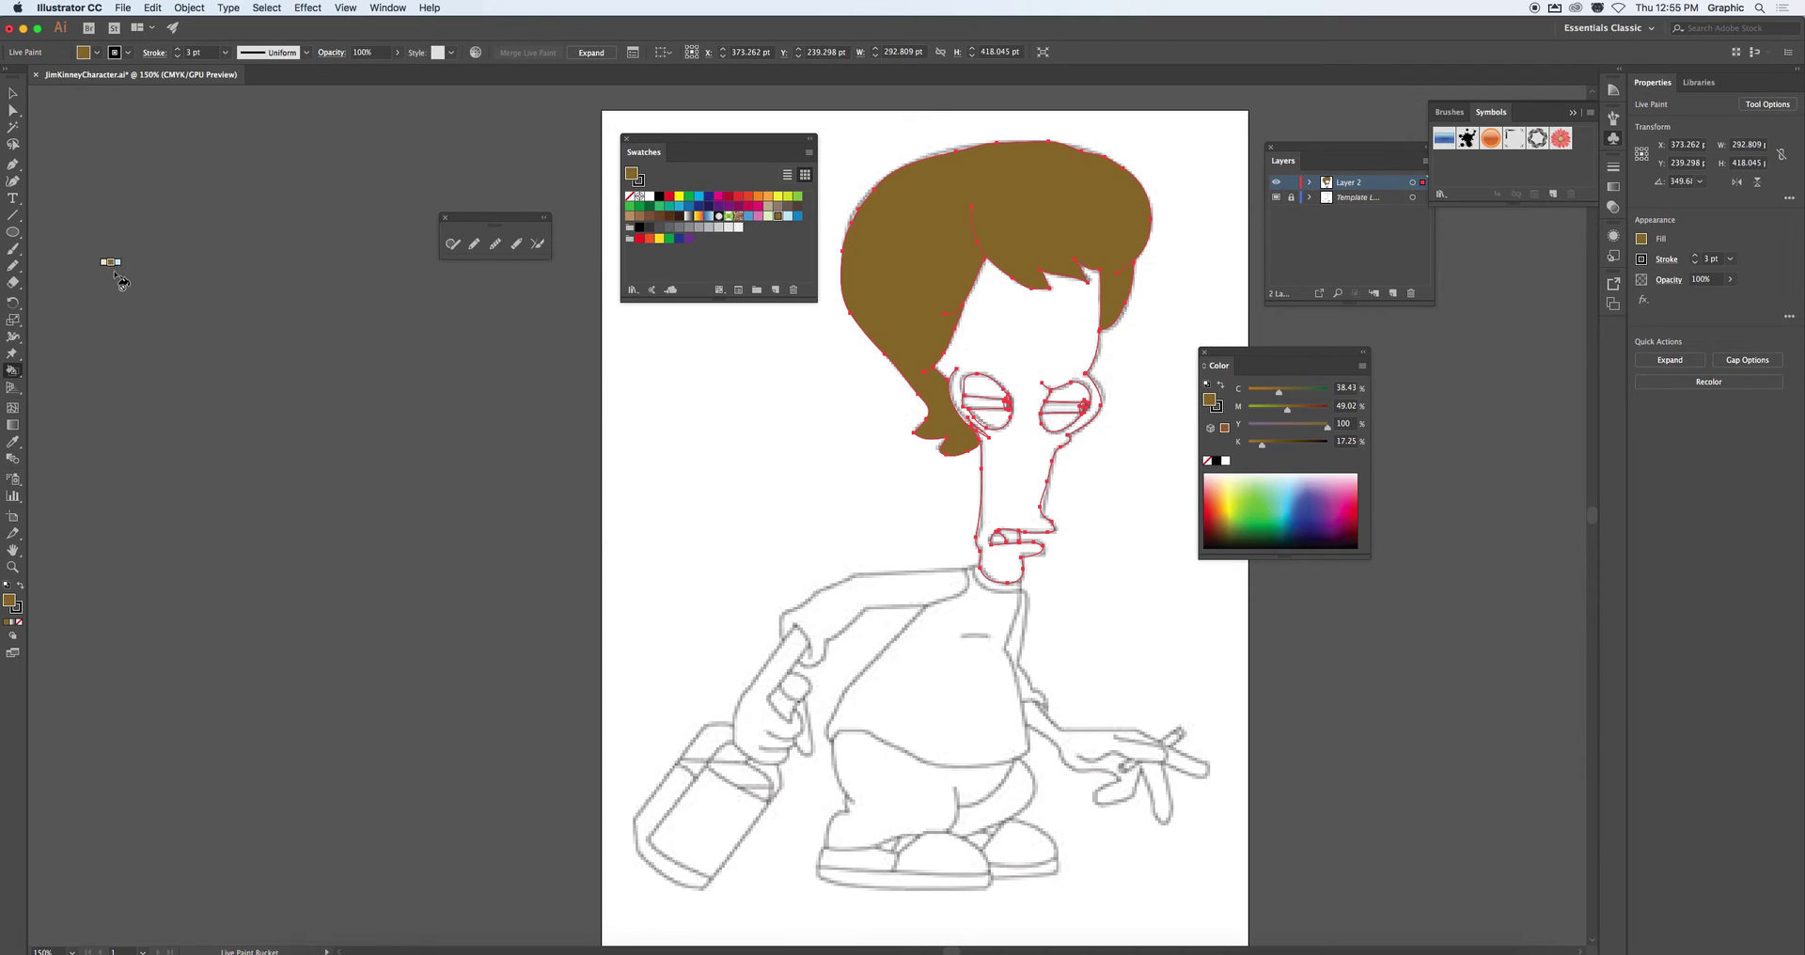
Enable Paint Strokes in the Live Paint Bucket options and refill the hair with black
double_click(12, 372)
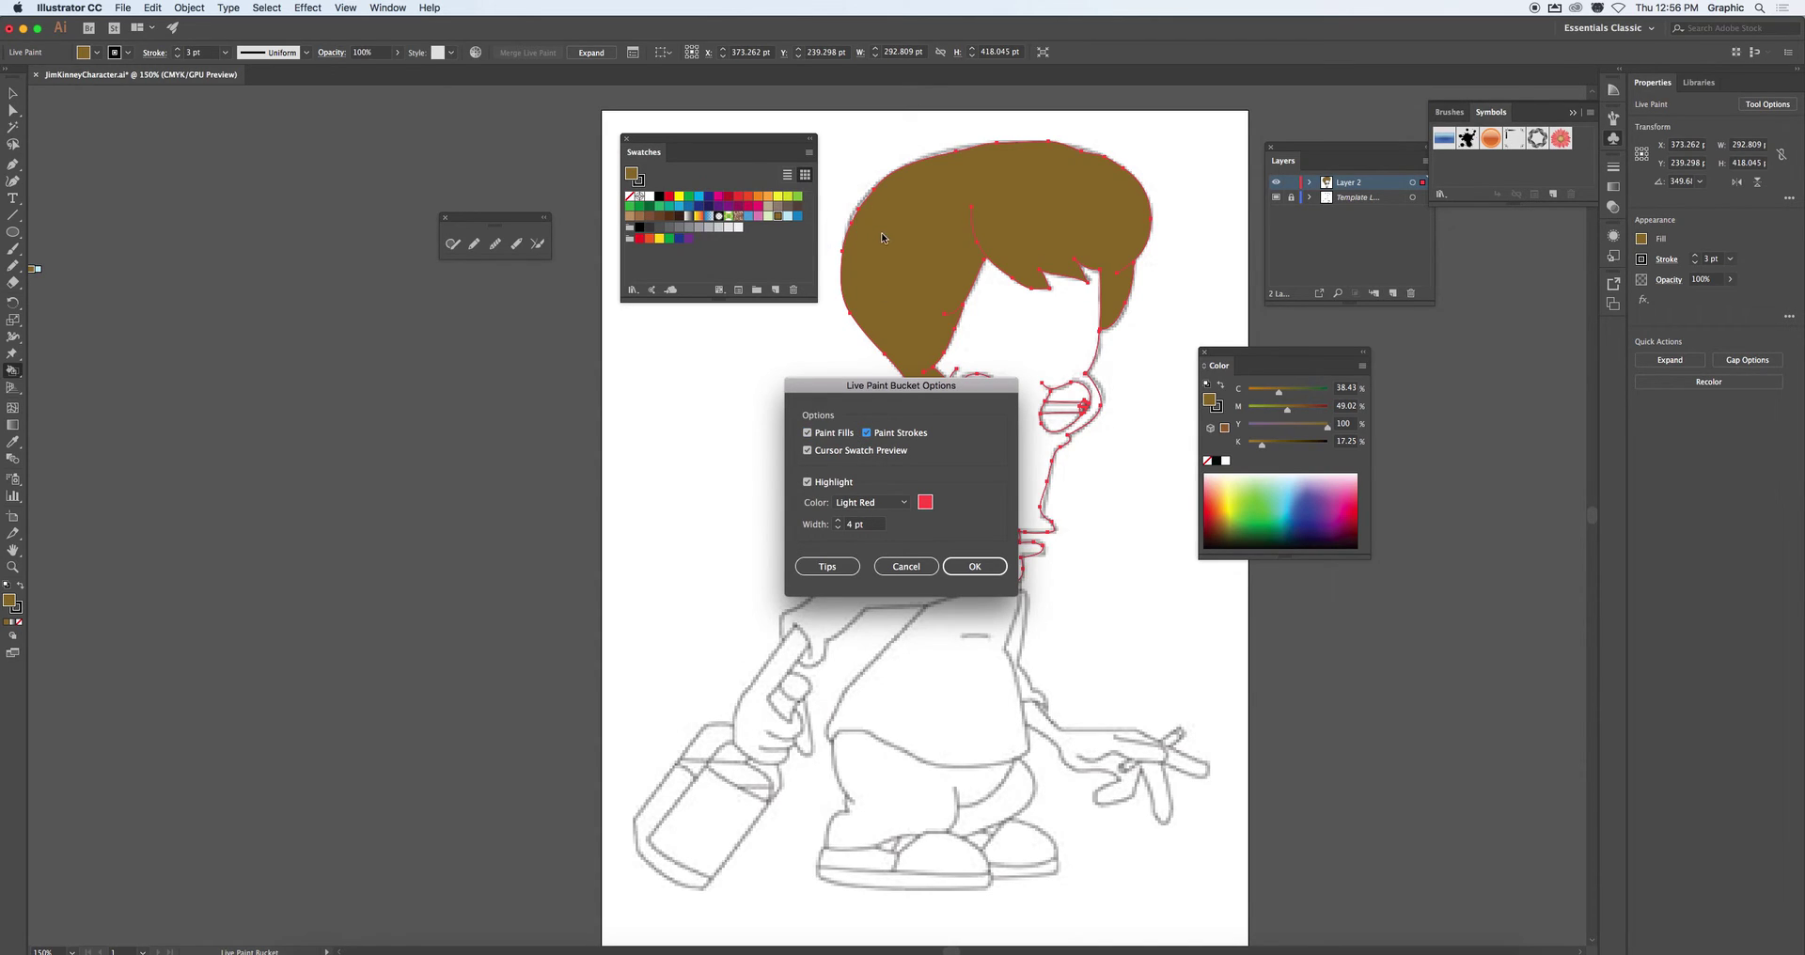
left_click(972, 565)
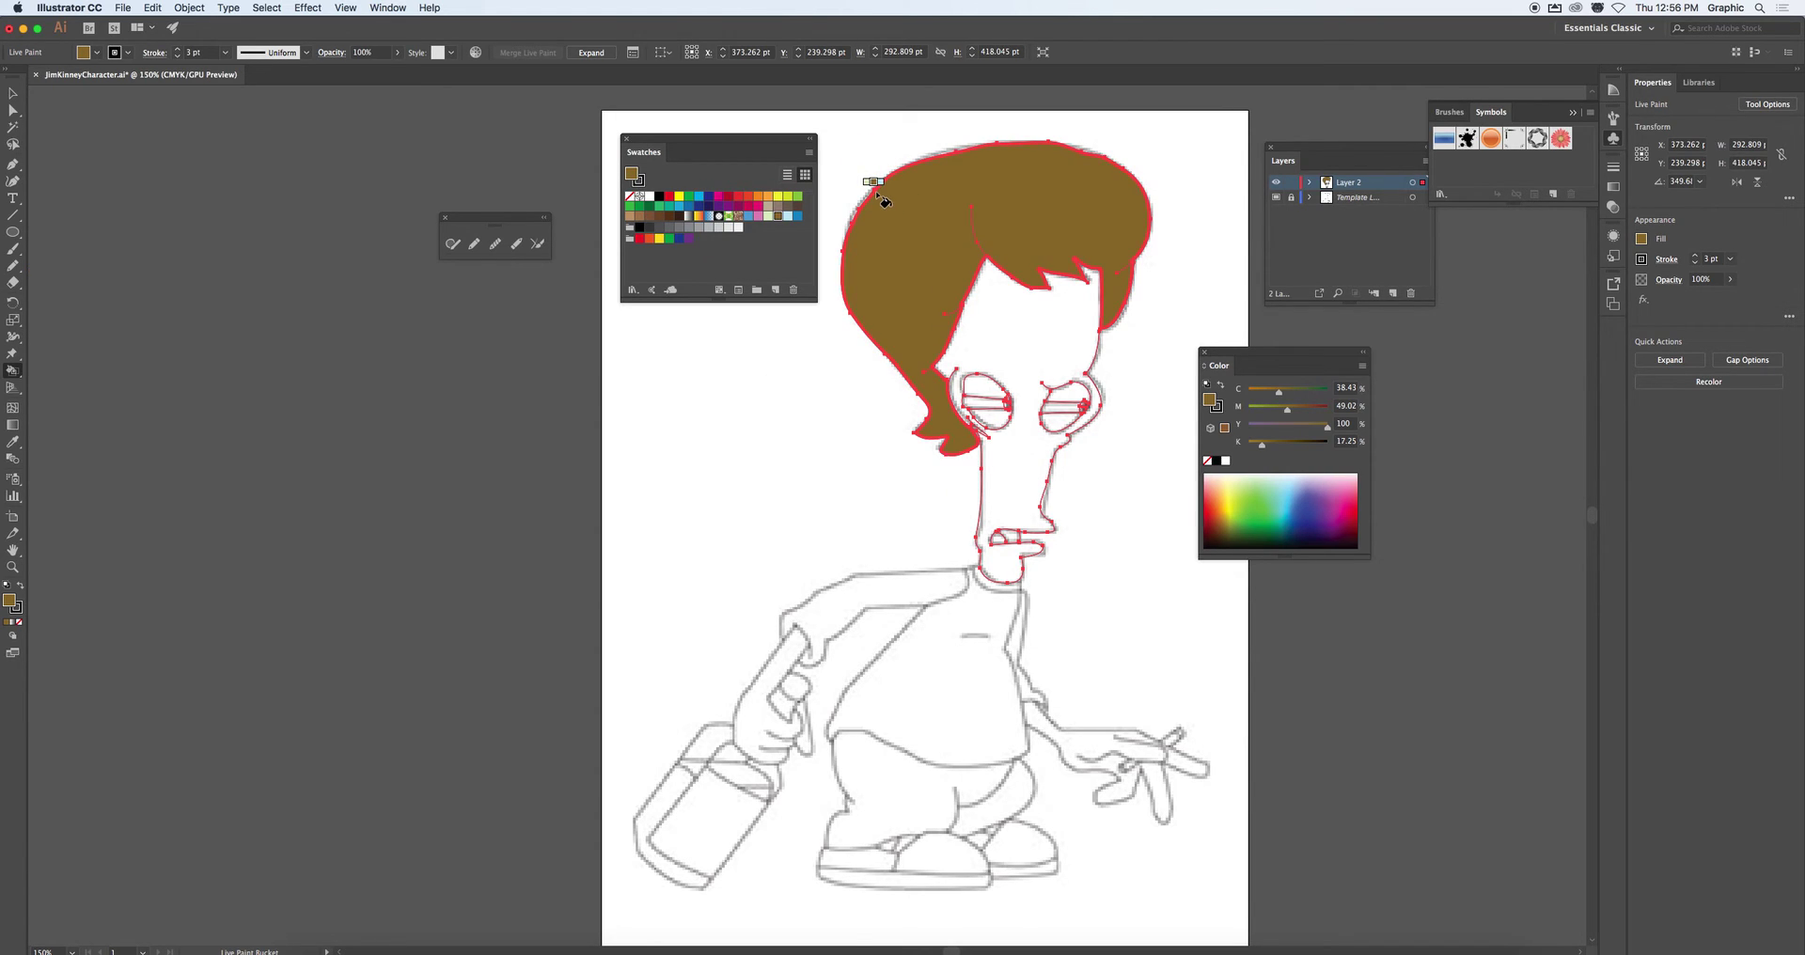
key("Left")
key("Left")
key("Left")
key("Left")
key("Left")
key("Left")
key("Left")
key("Left")
key("Left")
key("Right")
key("Right")
key("Right")
key("Right")
key("Right")
key("Right")
key("Right")
key("Right")
key("Right")
key("Right")
key("Right")
key("Right")
key("Right")
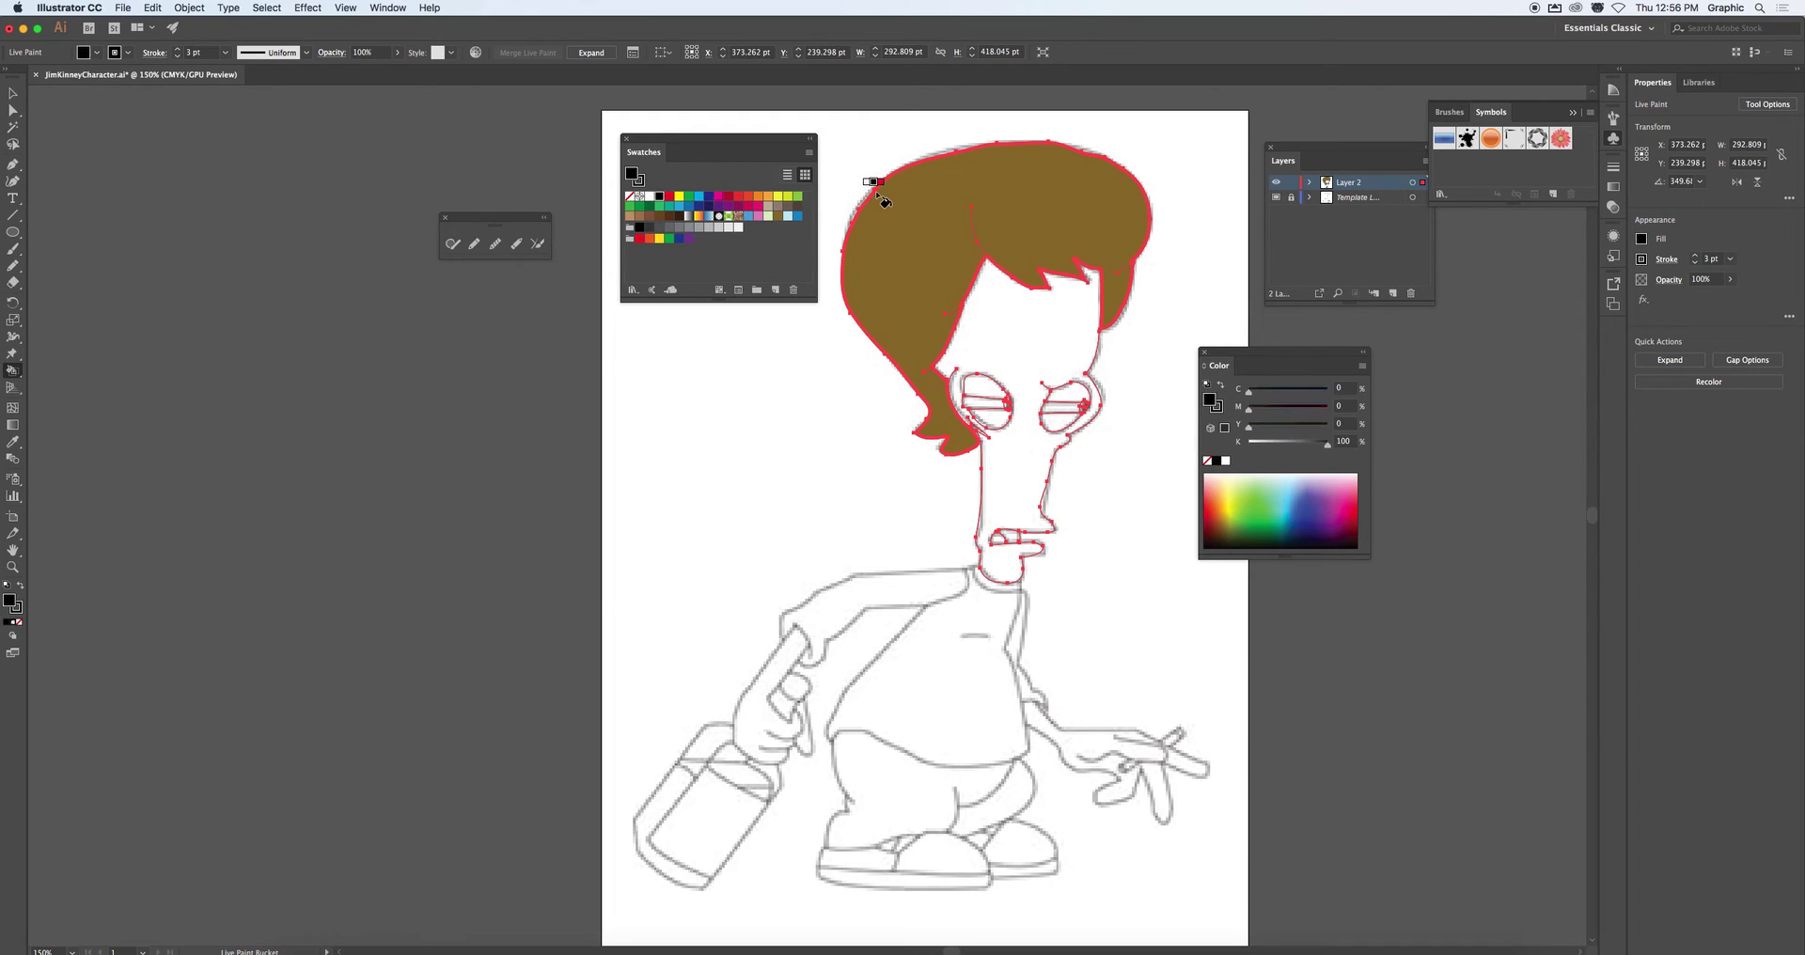
left_click(877, 193)
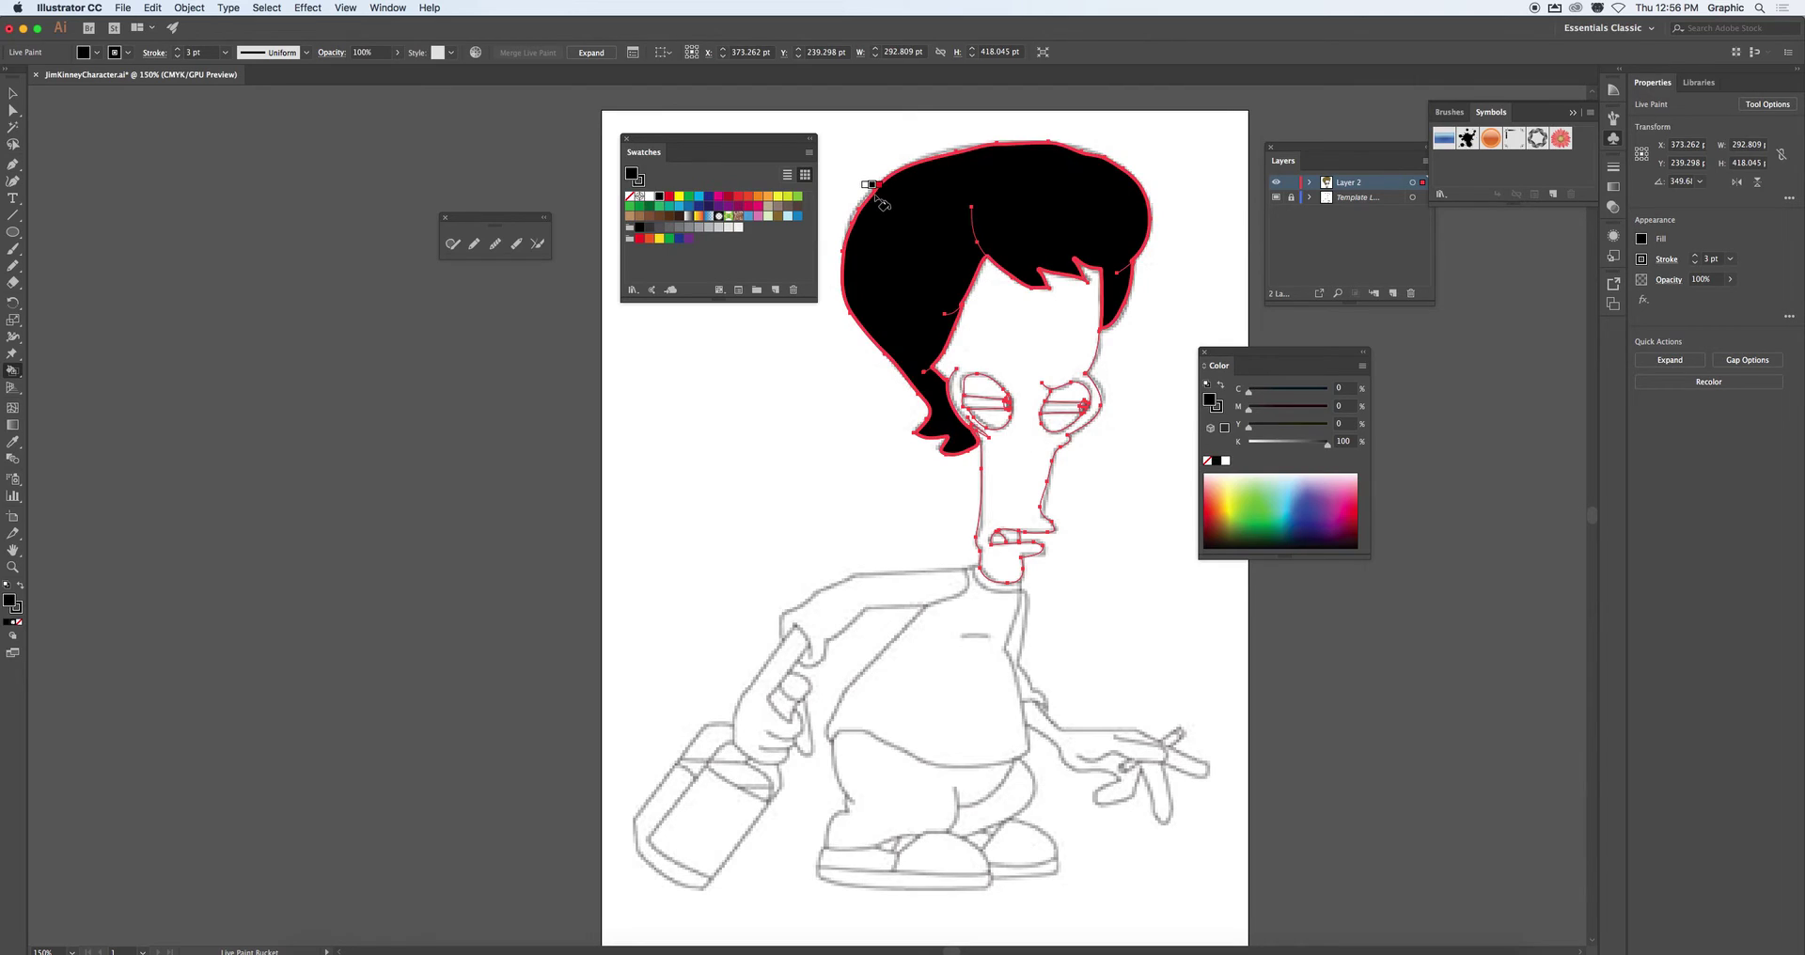
Undo the black hair fill, give the face outline a thick black stroke, and fill the lower right eye black
key("super+z")
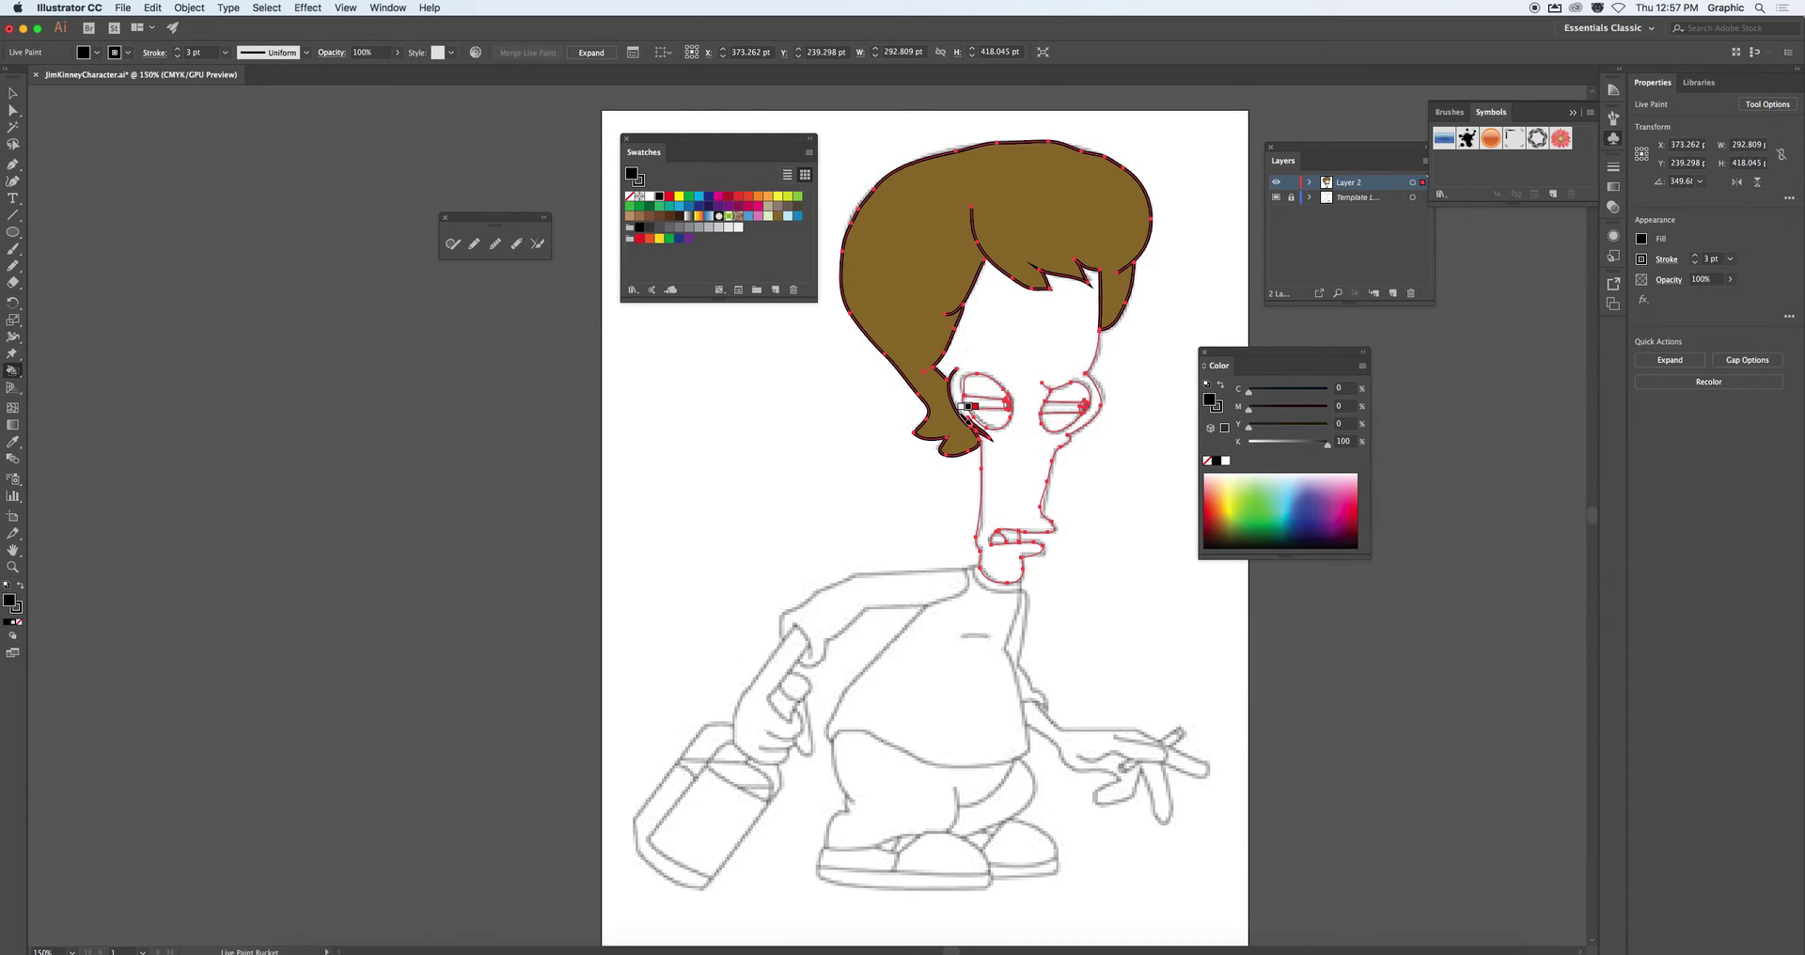
left_click(985, 465)
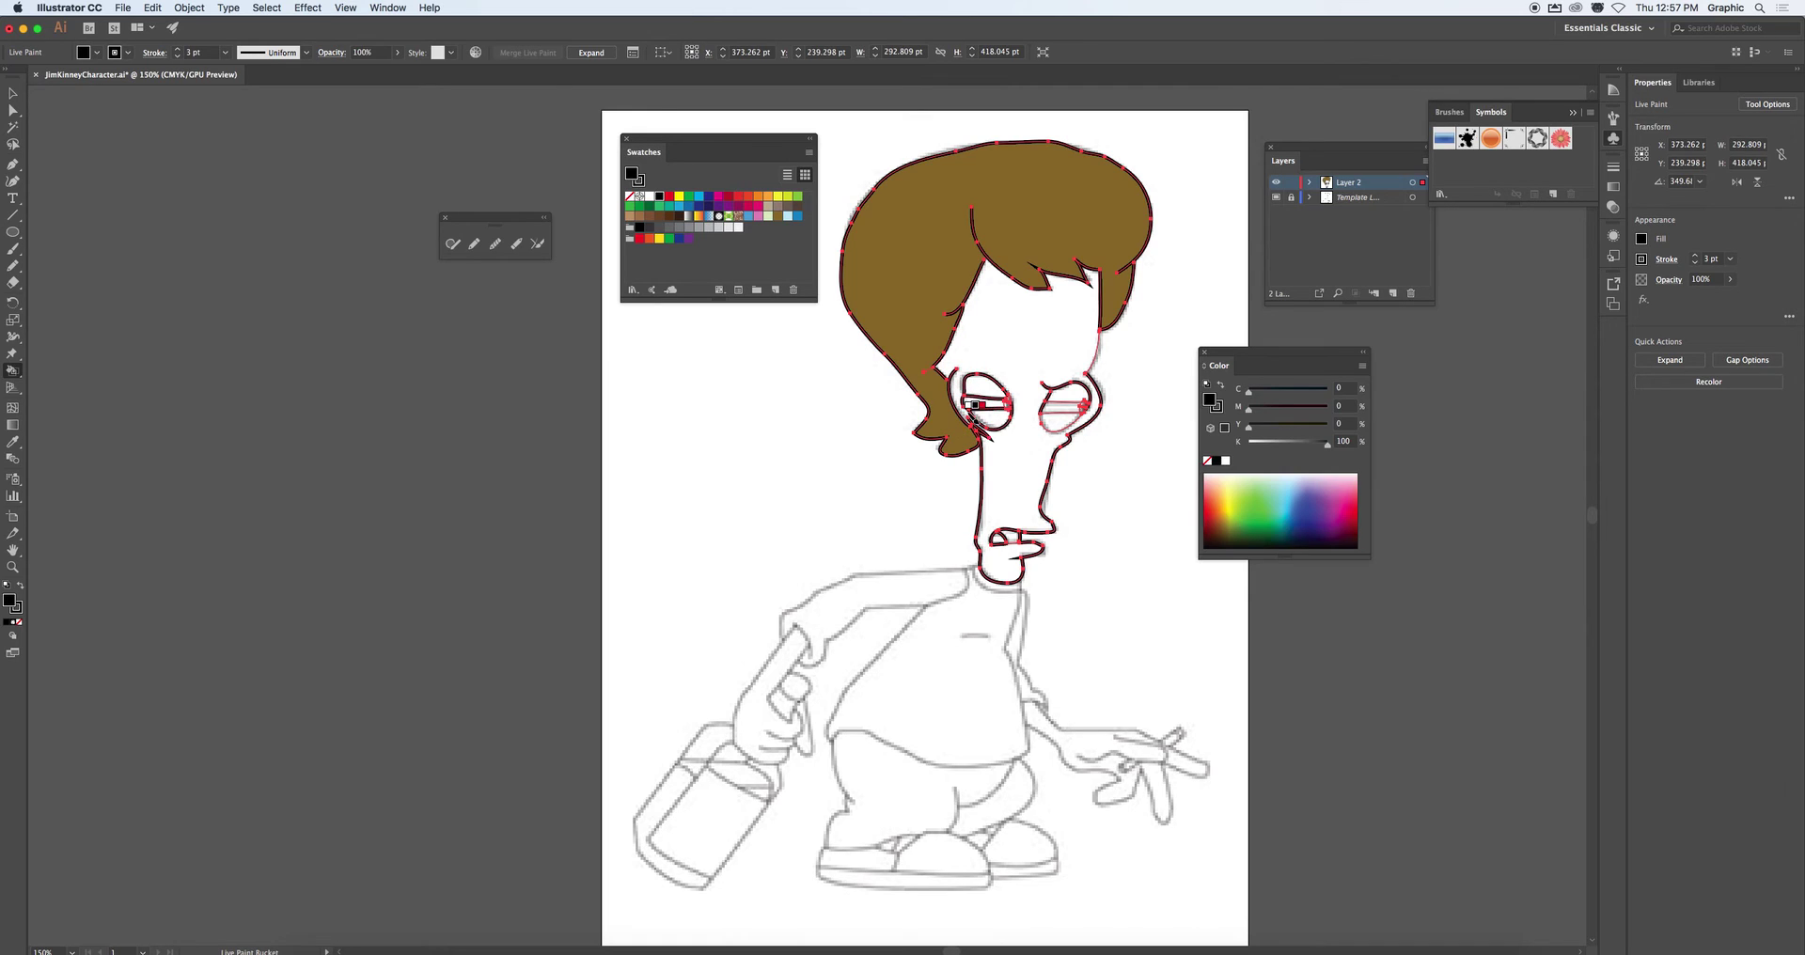
left_click(1057, 432)
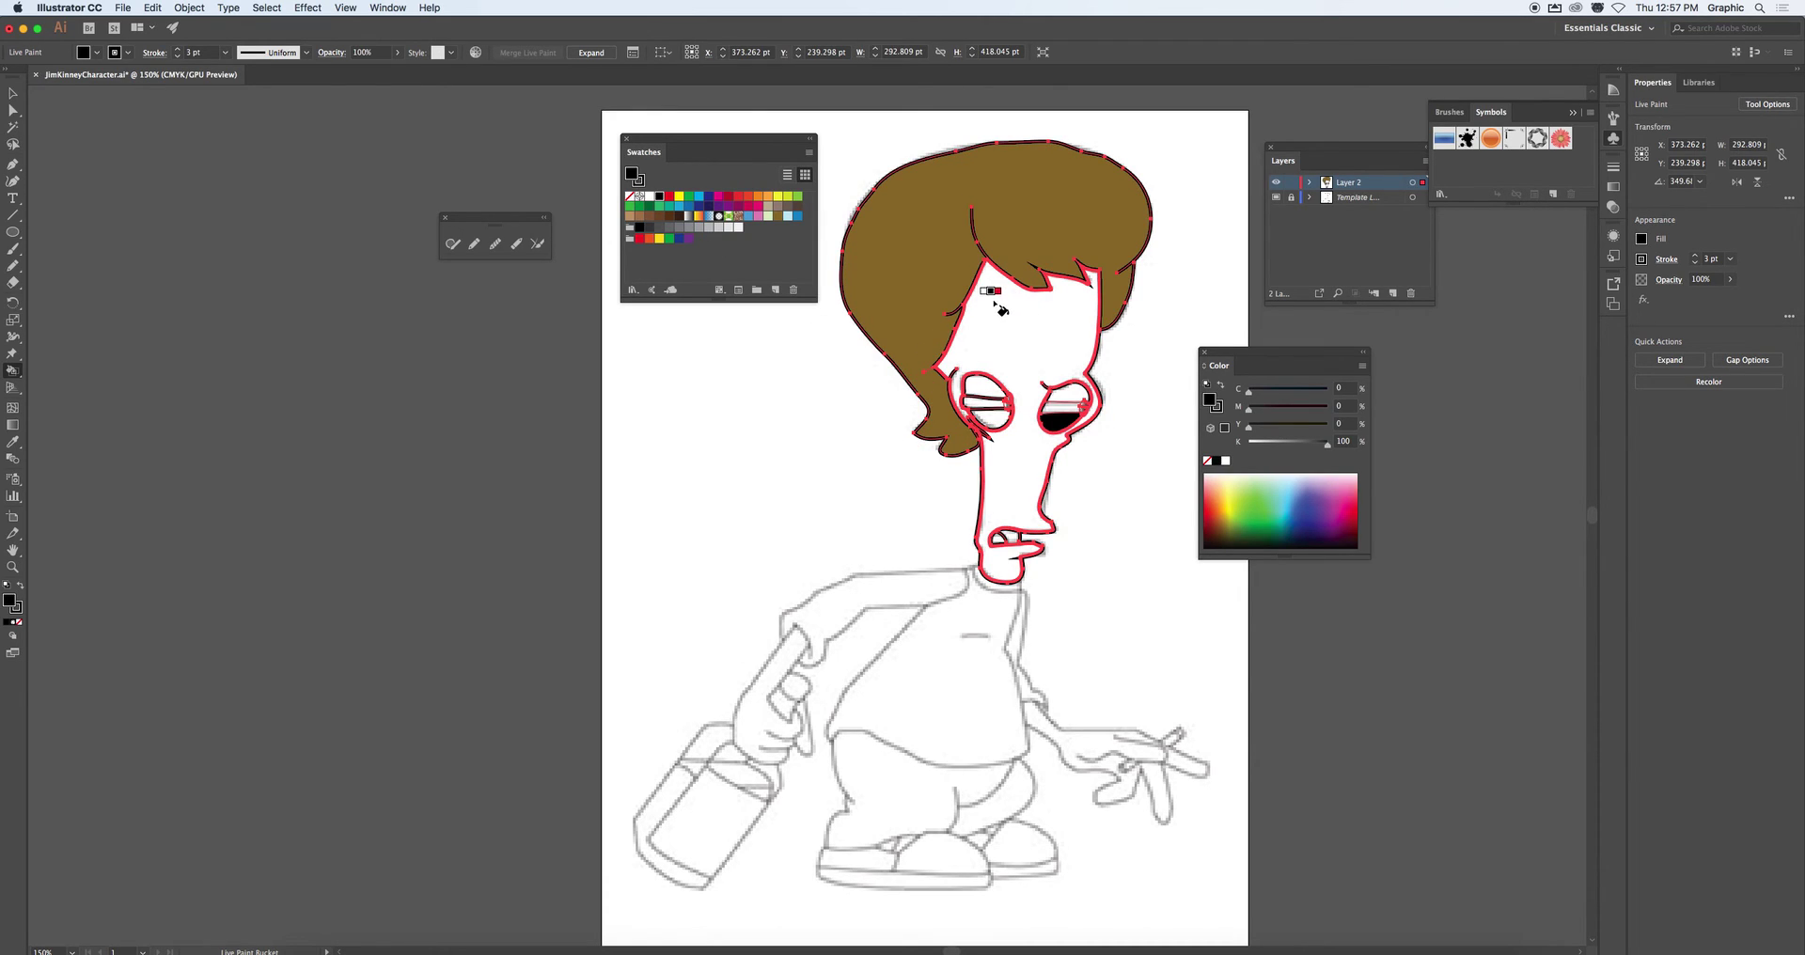
Fill the face and both lower eye areas with the pale green skin colour
left_click(770, 217)
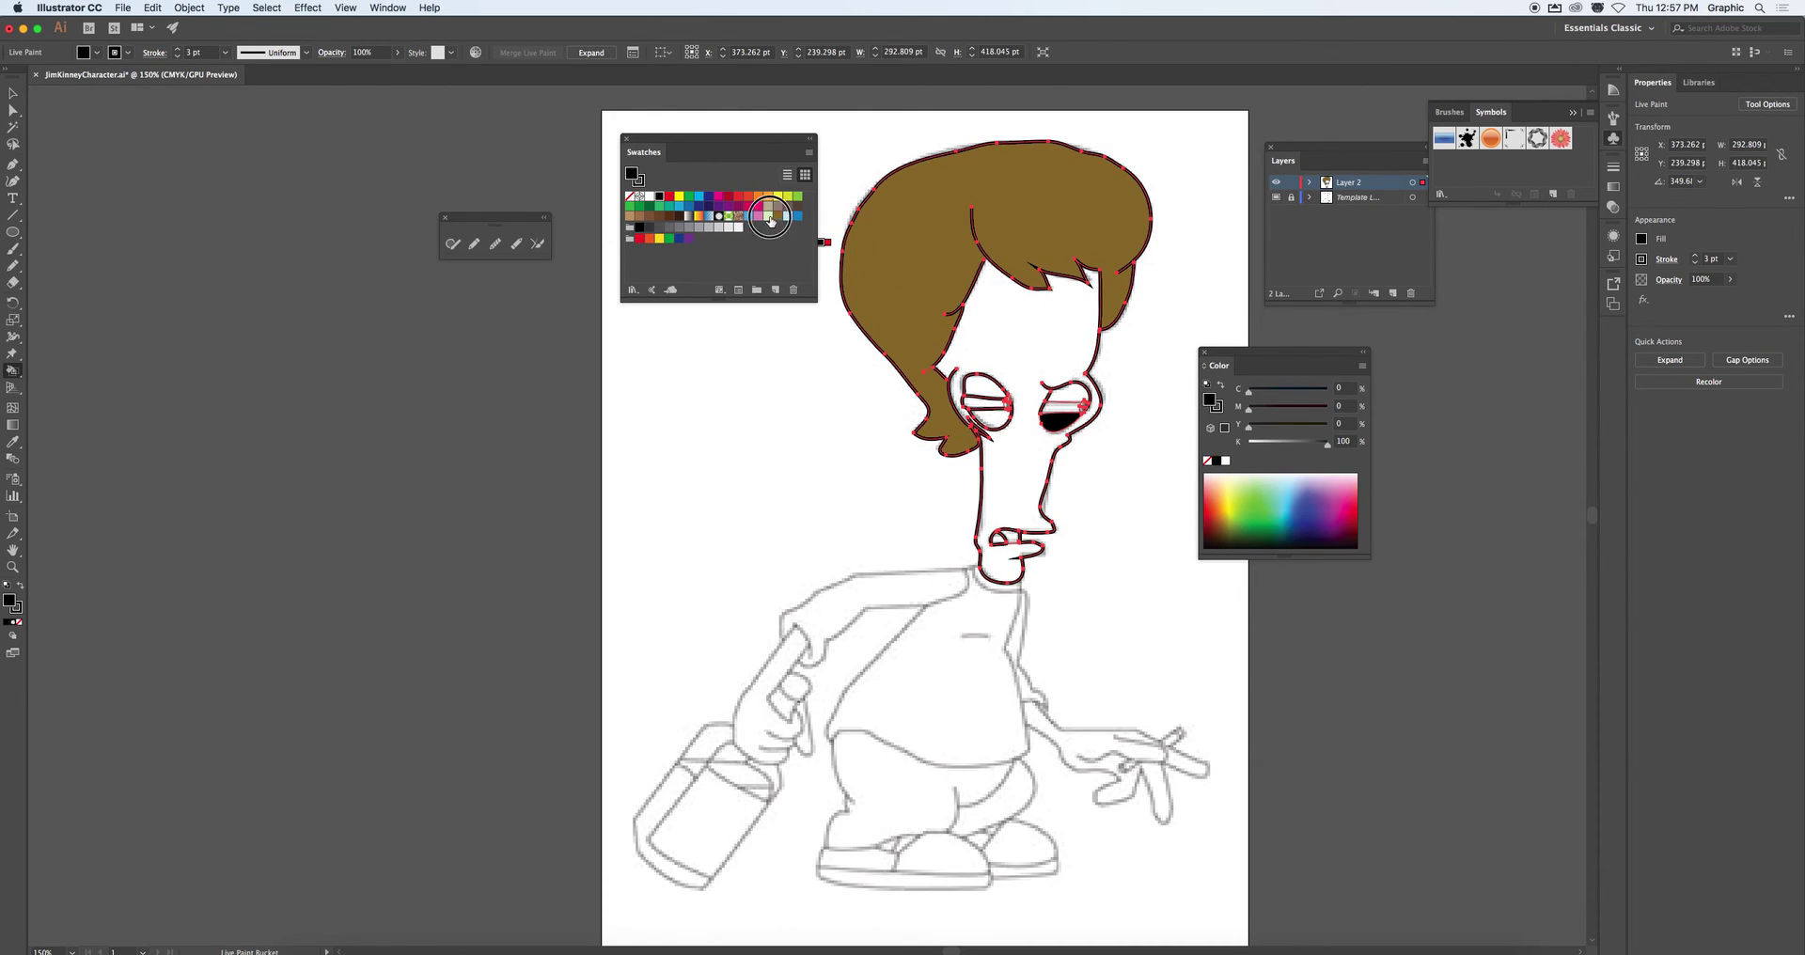
left_click(1025, 327)
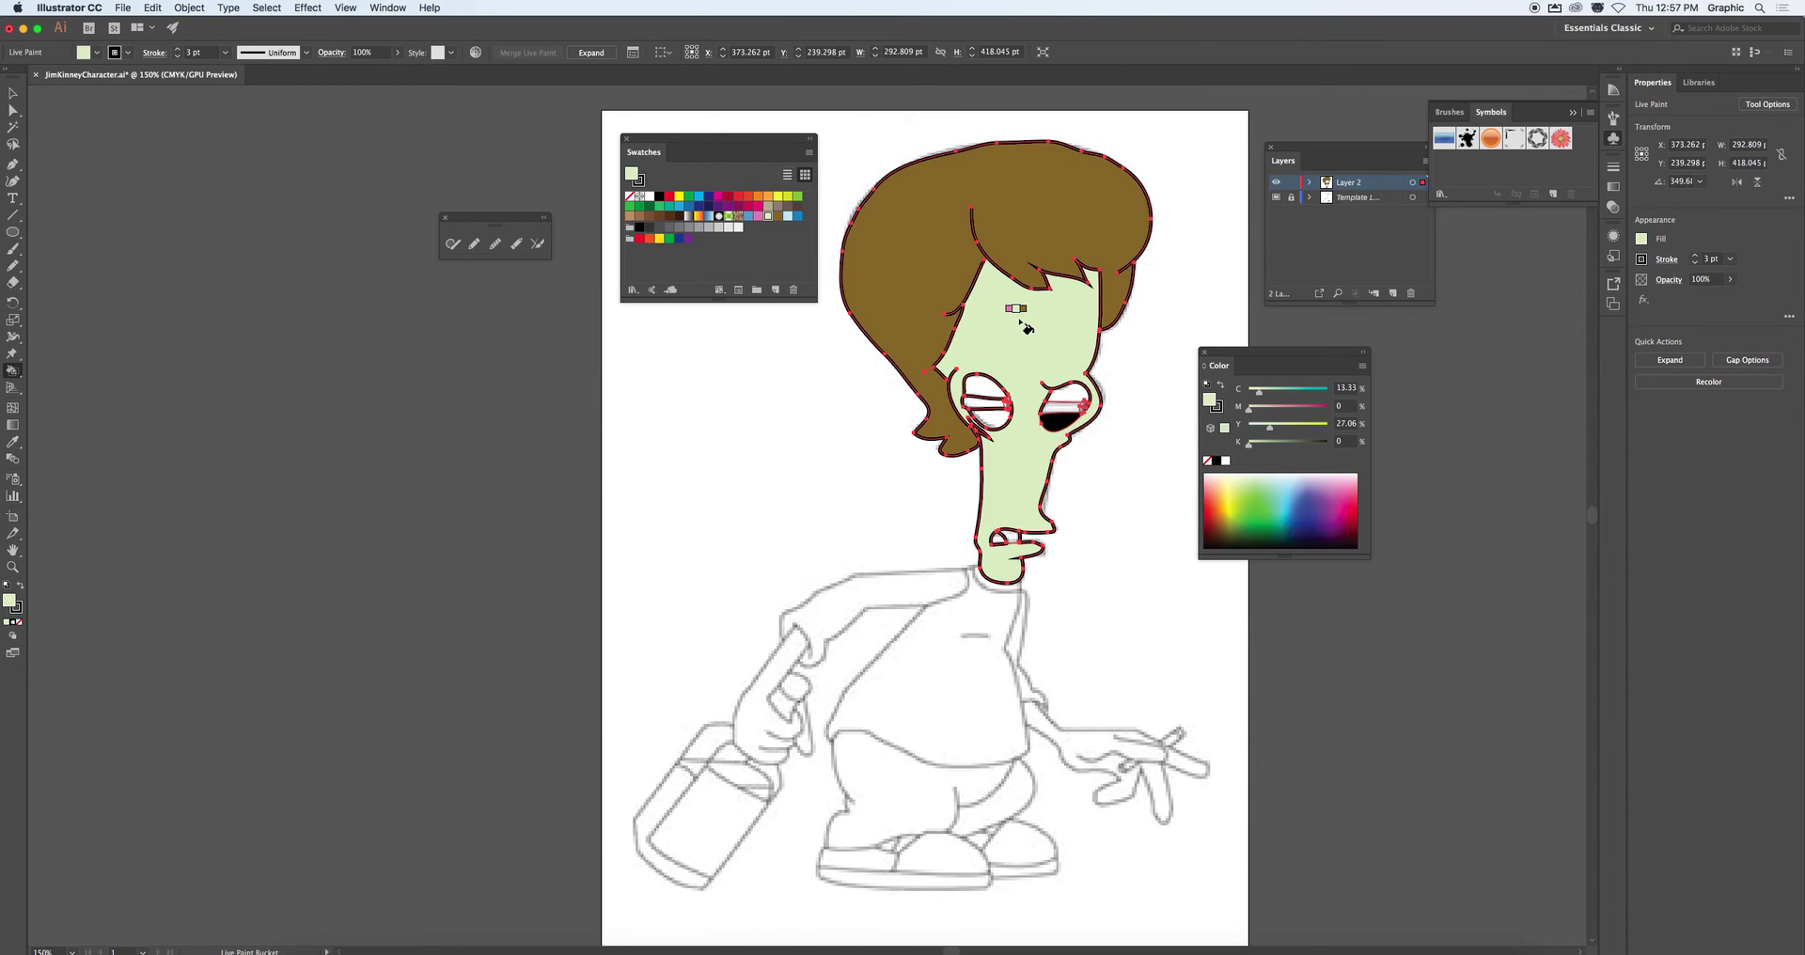
left_click(1059, 418)
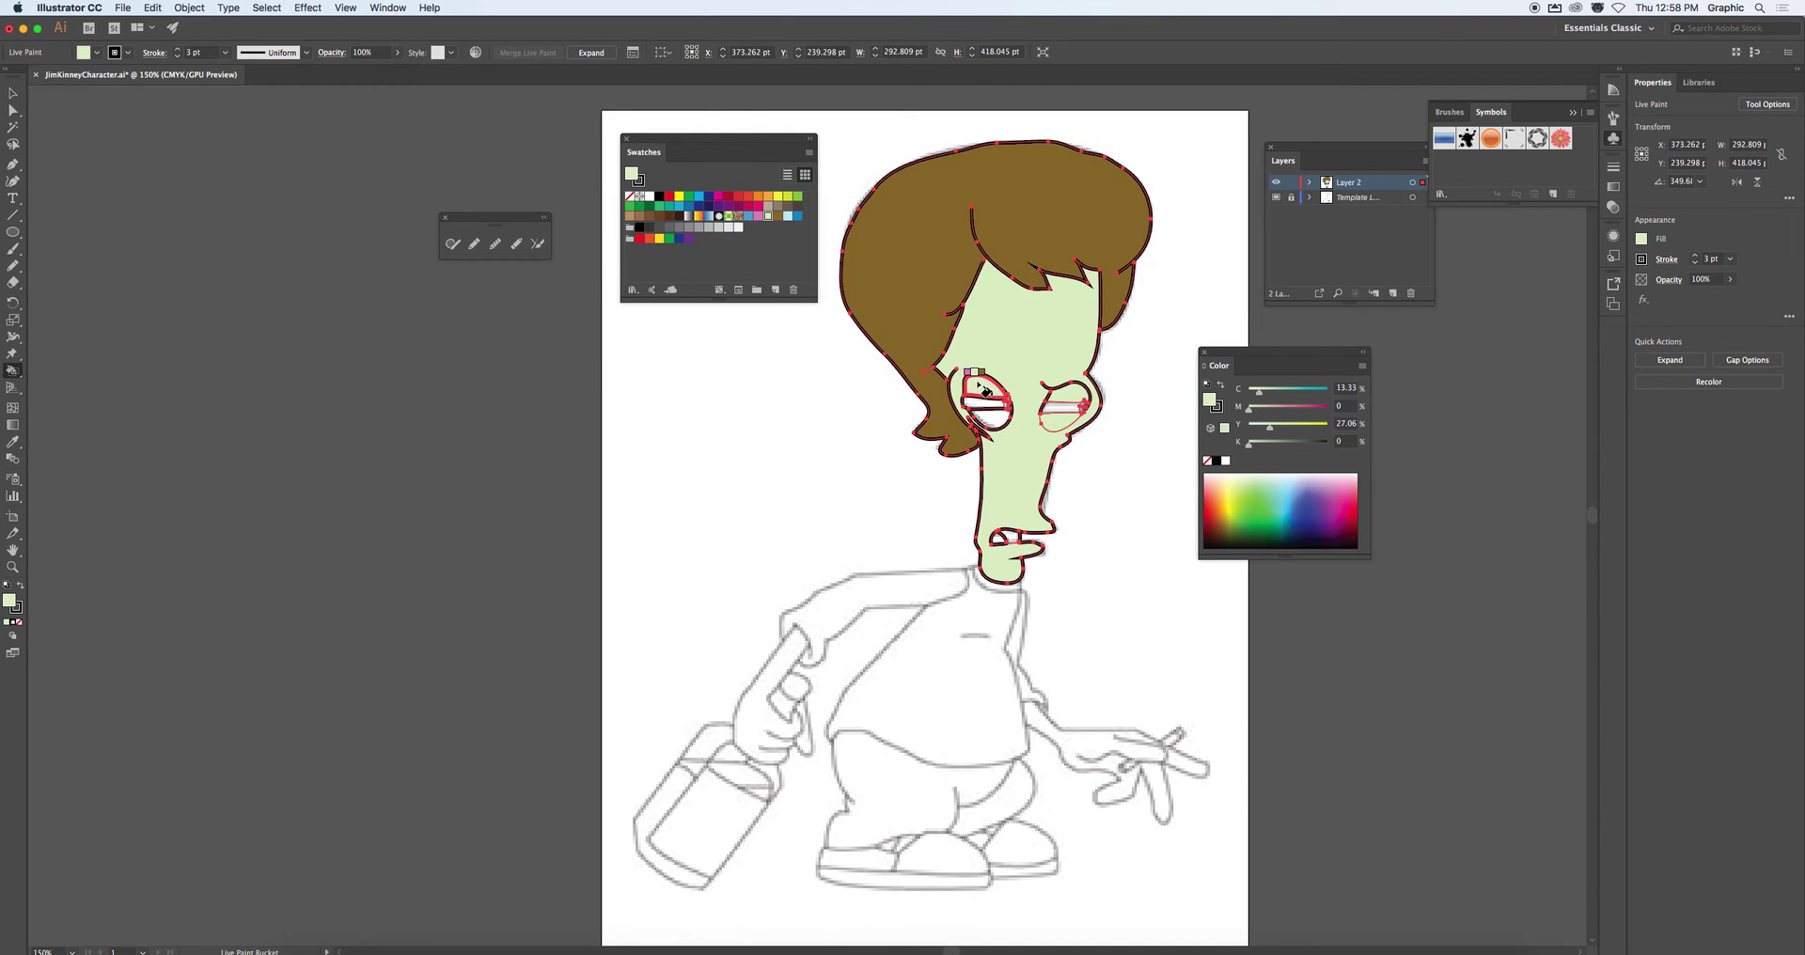
left_click(991, 419)
Darken the colour to 23% black and fill both eyes' lids grey-green
left_click_drag(1252, 445, 806, 230)
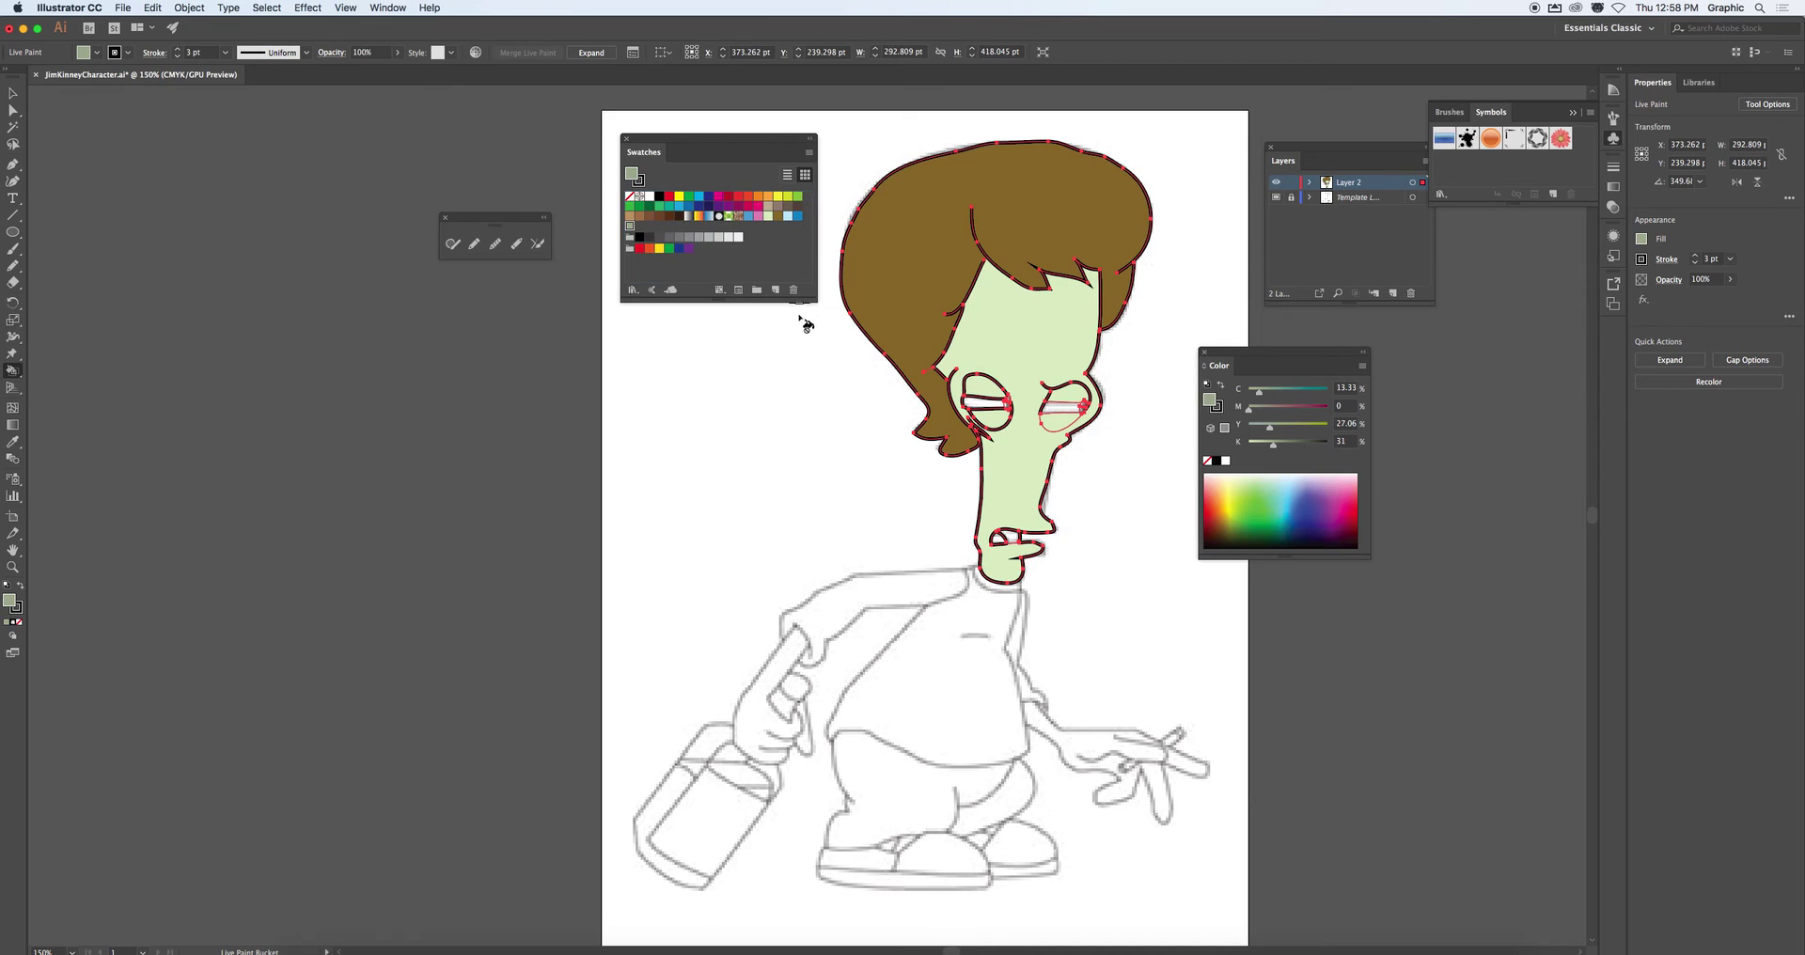
left_click(984, 388)
left_click(987, 419)
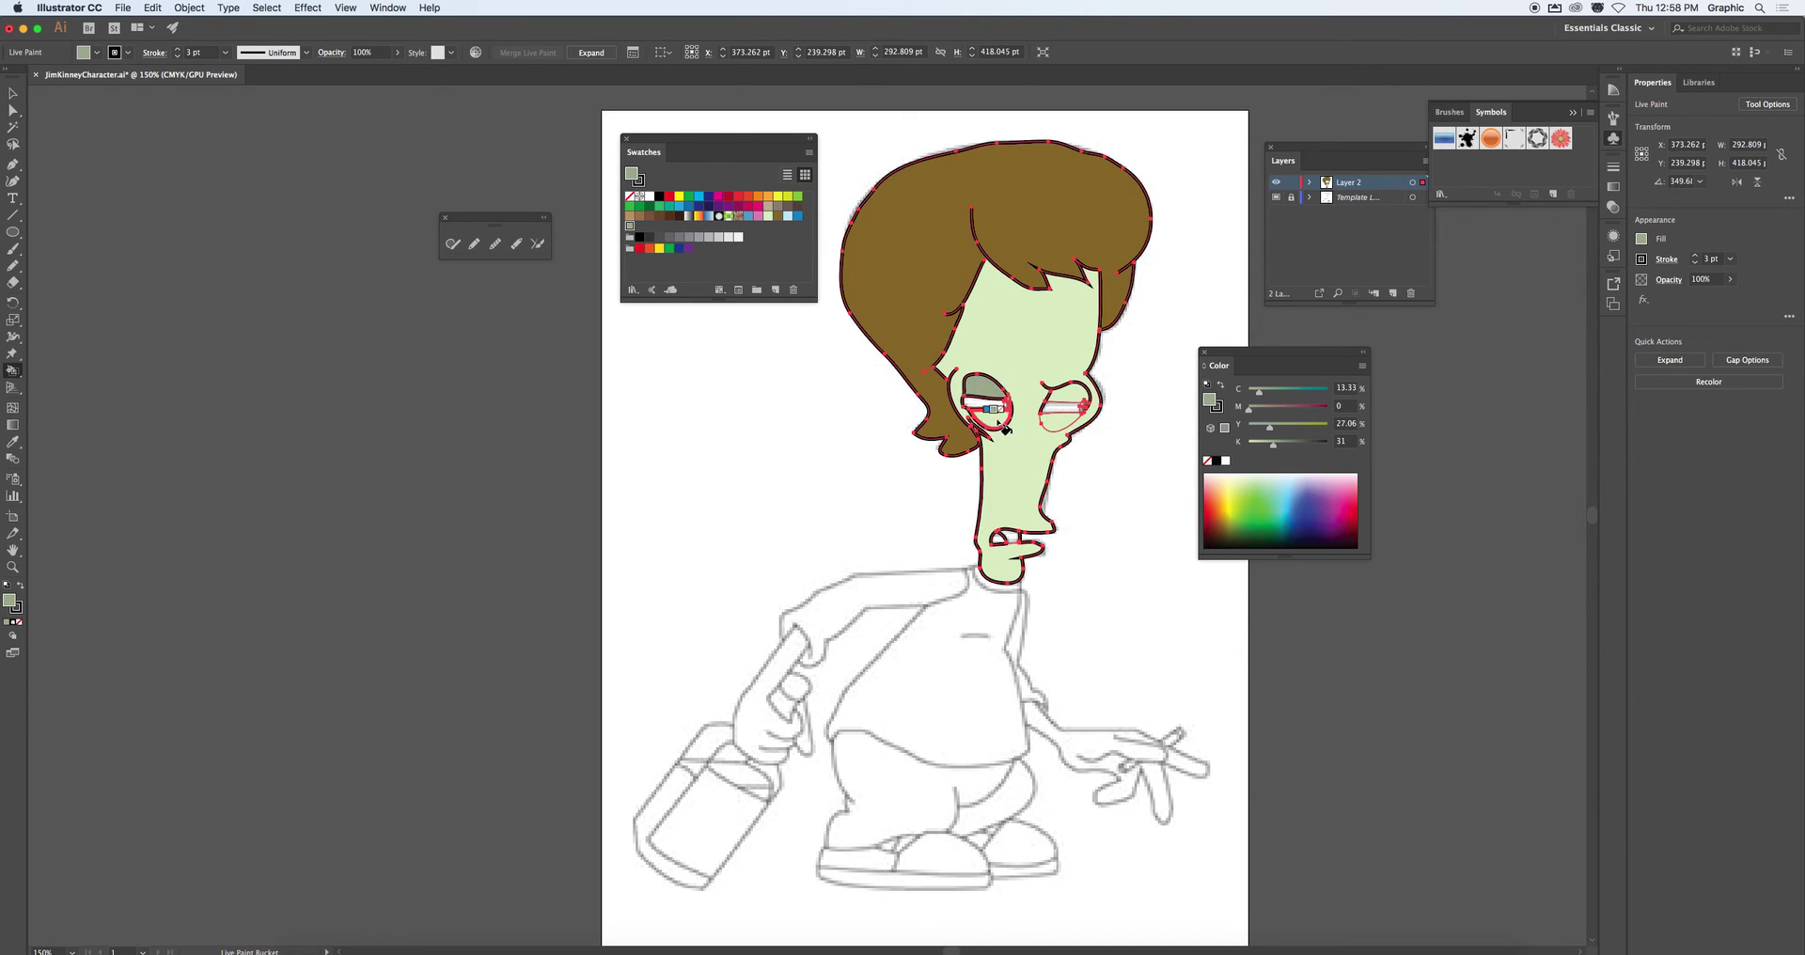
left_click(1069, 399)
left_click(1058, 422)
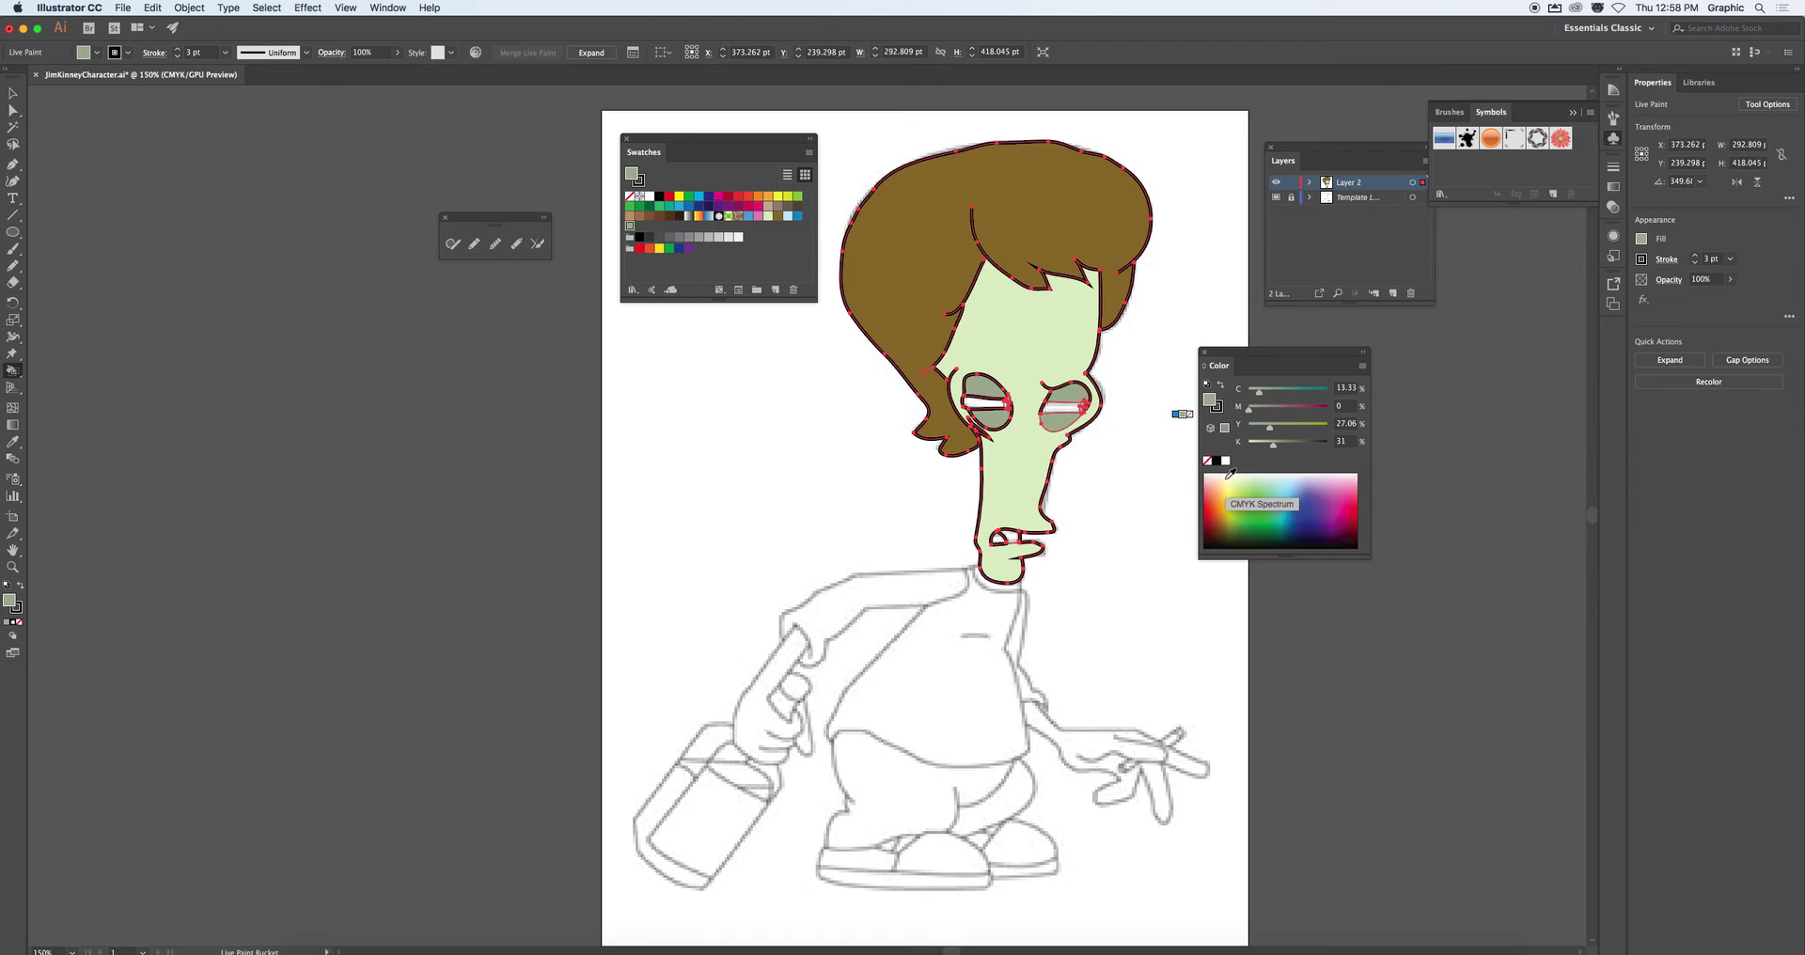
Fill both eye whites with light cream, leaving brown as the fill colour
left_click(1223, 475)
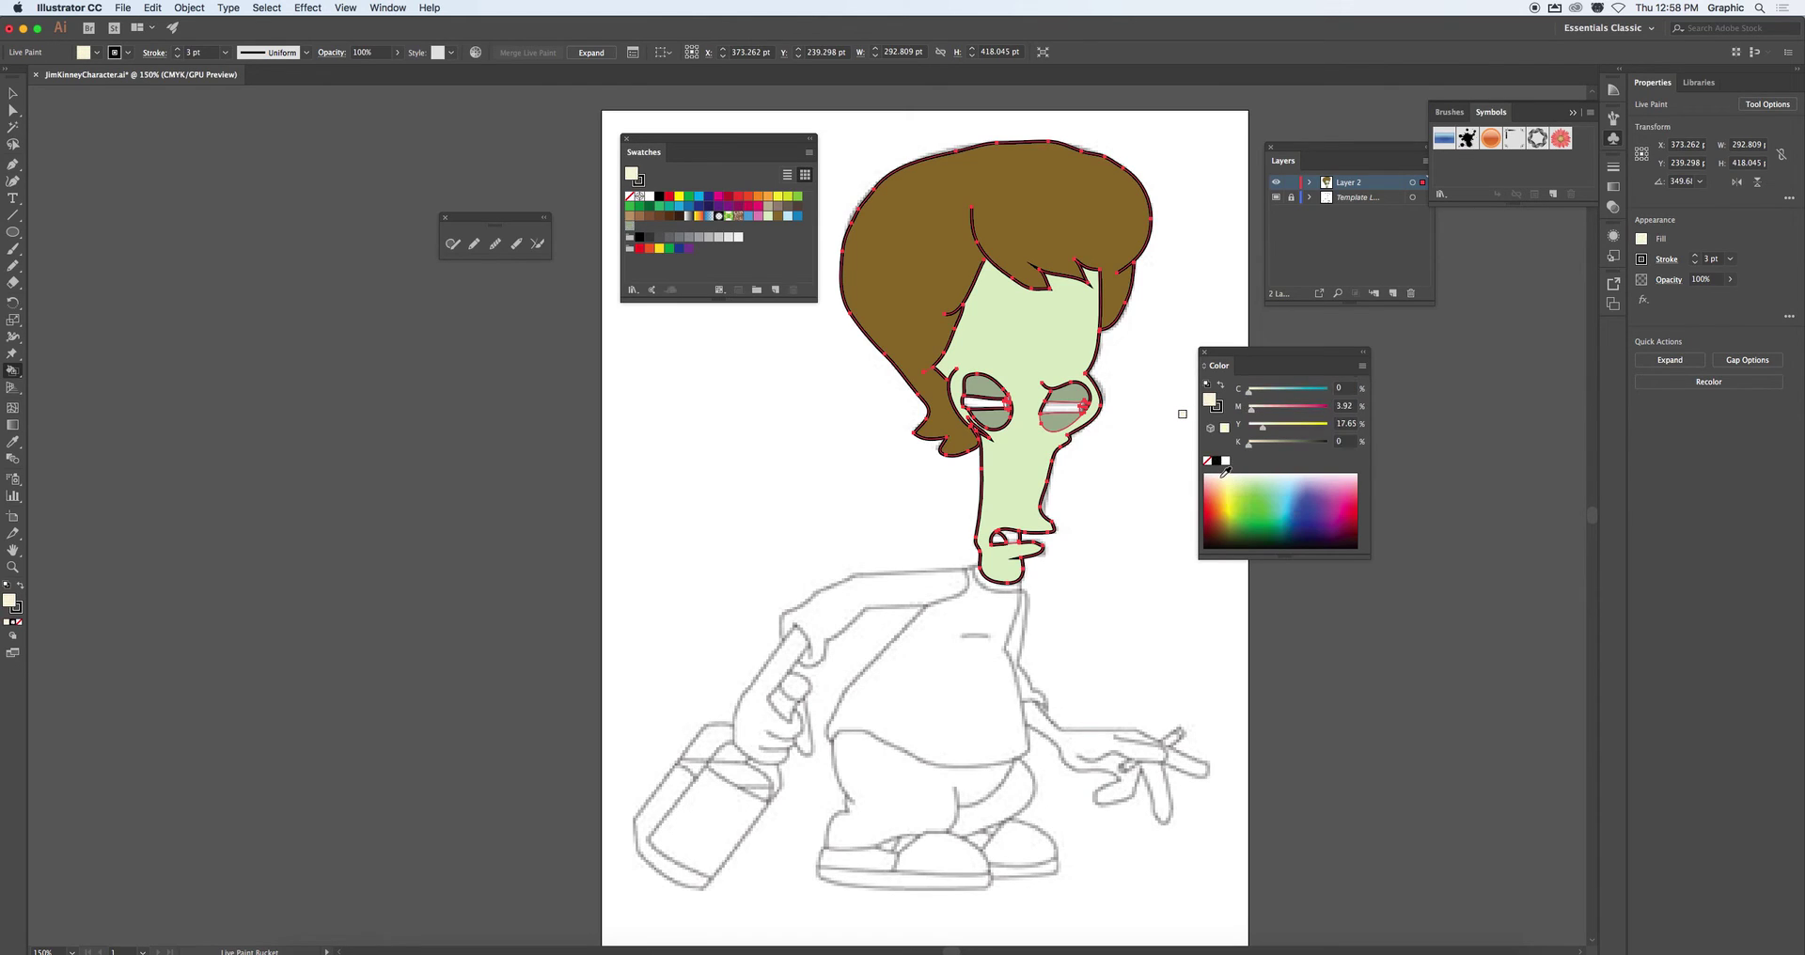
left_click(980, 406)
left_click(1060, 407)
left_click(1217, 461)
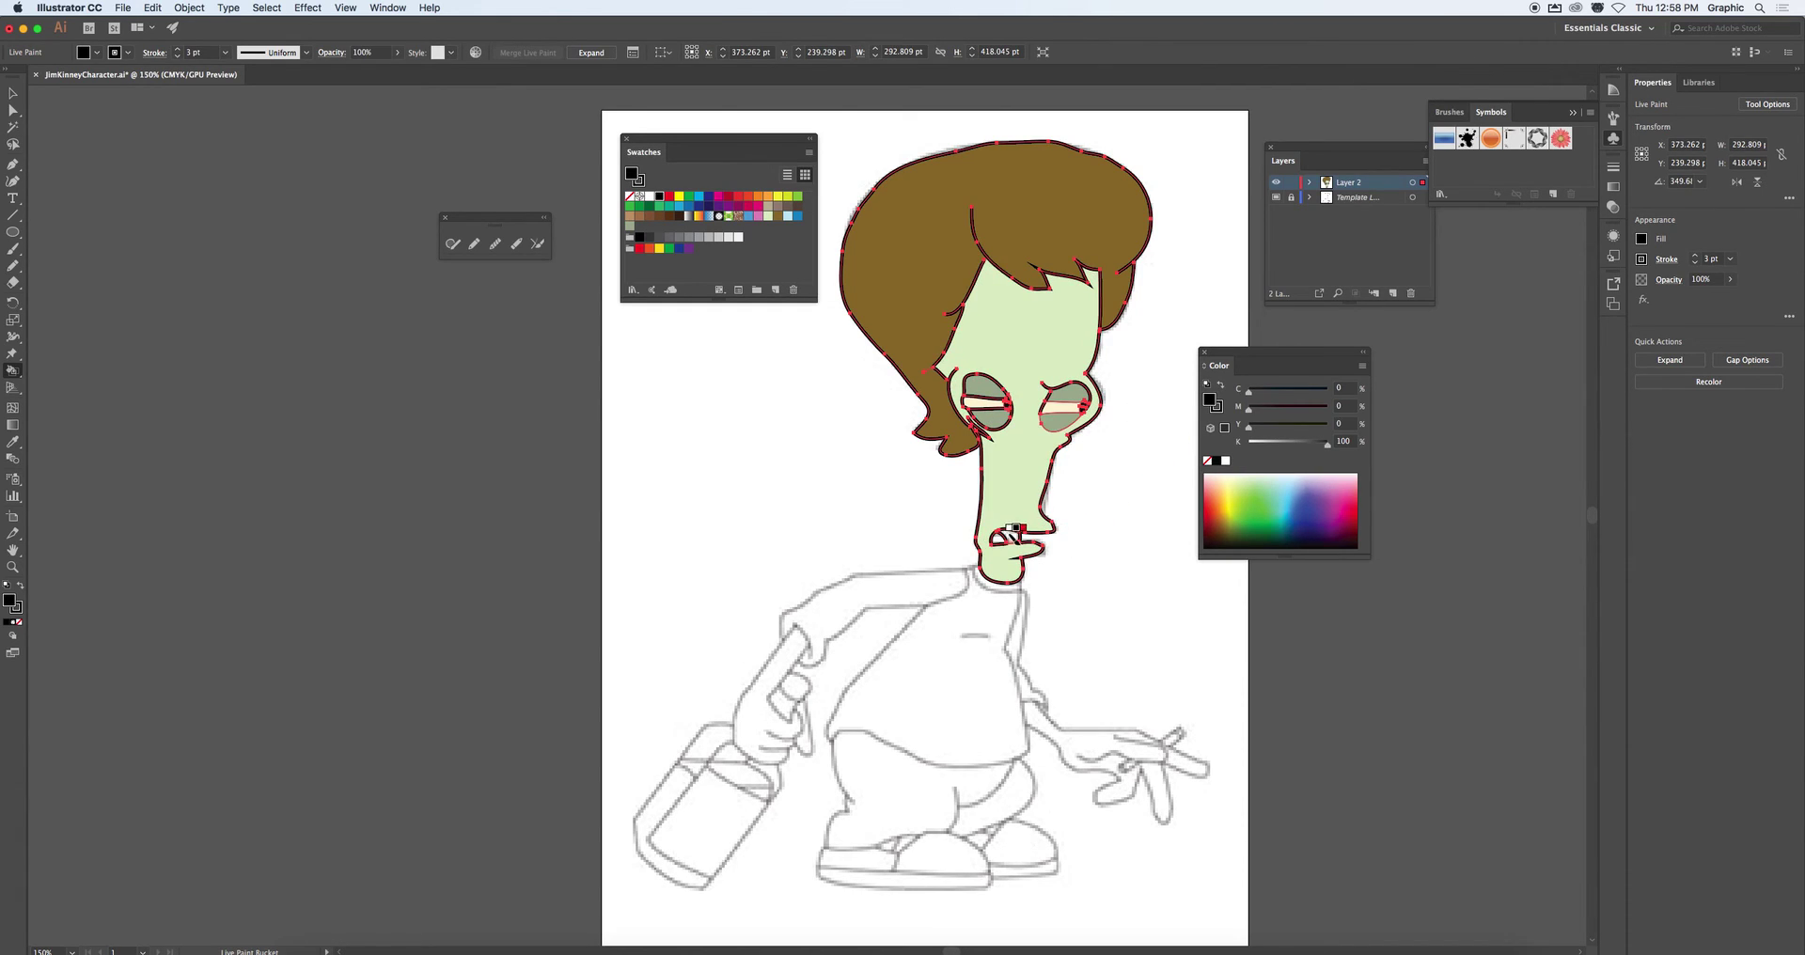
left_click(1224, 522)
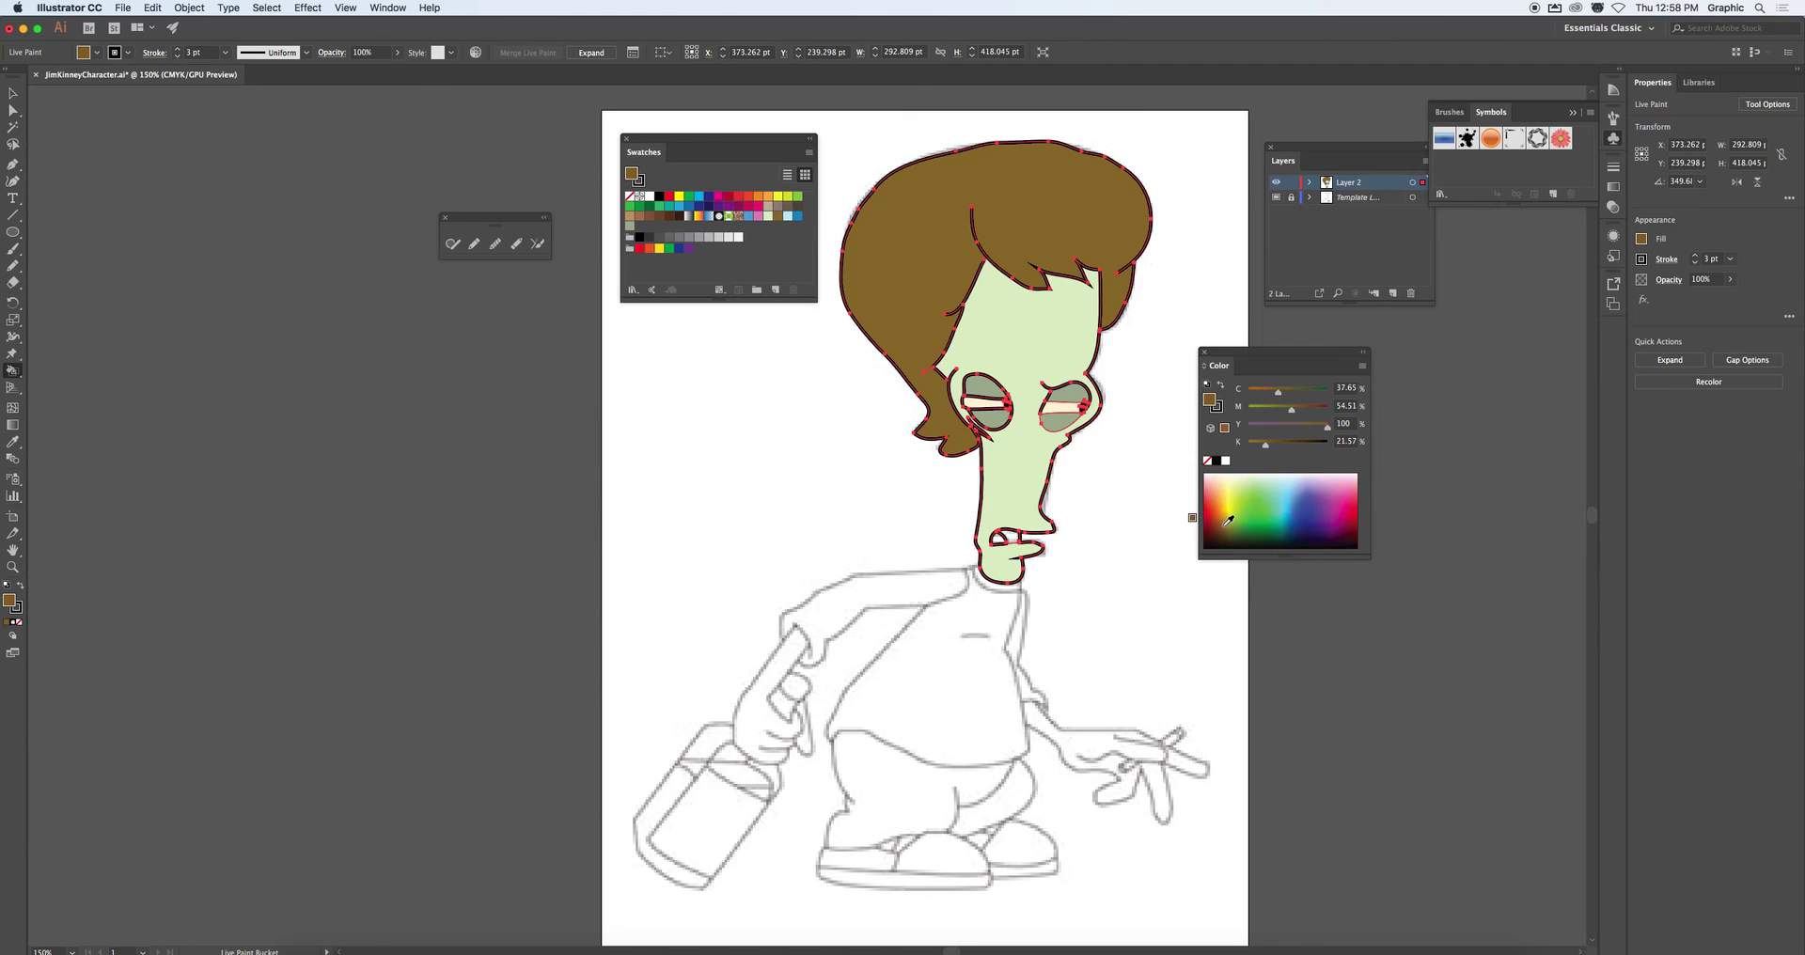
Fill the mouth with bright red
left_click(1210, 506)
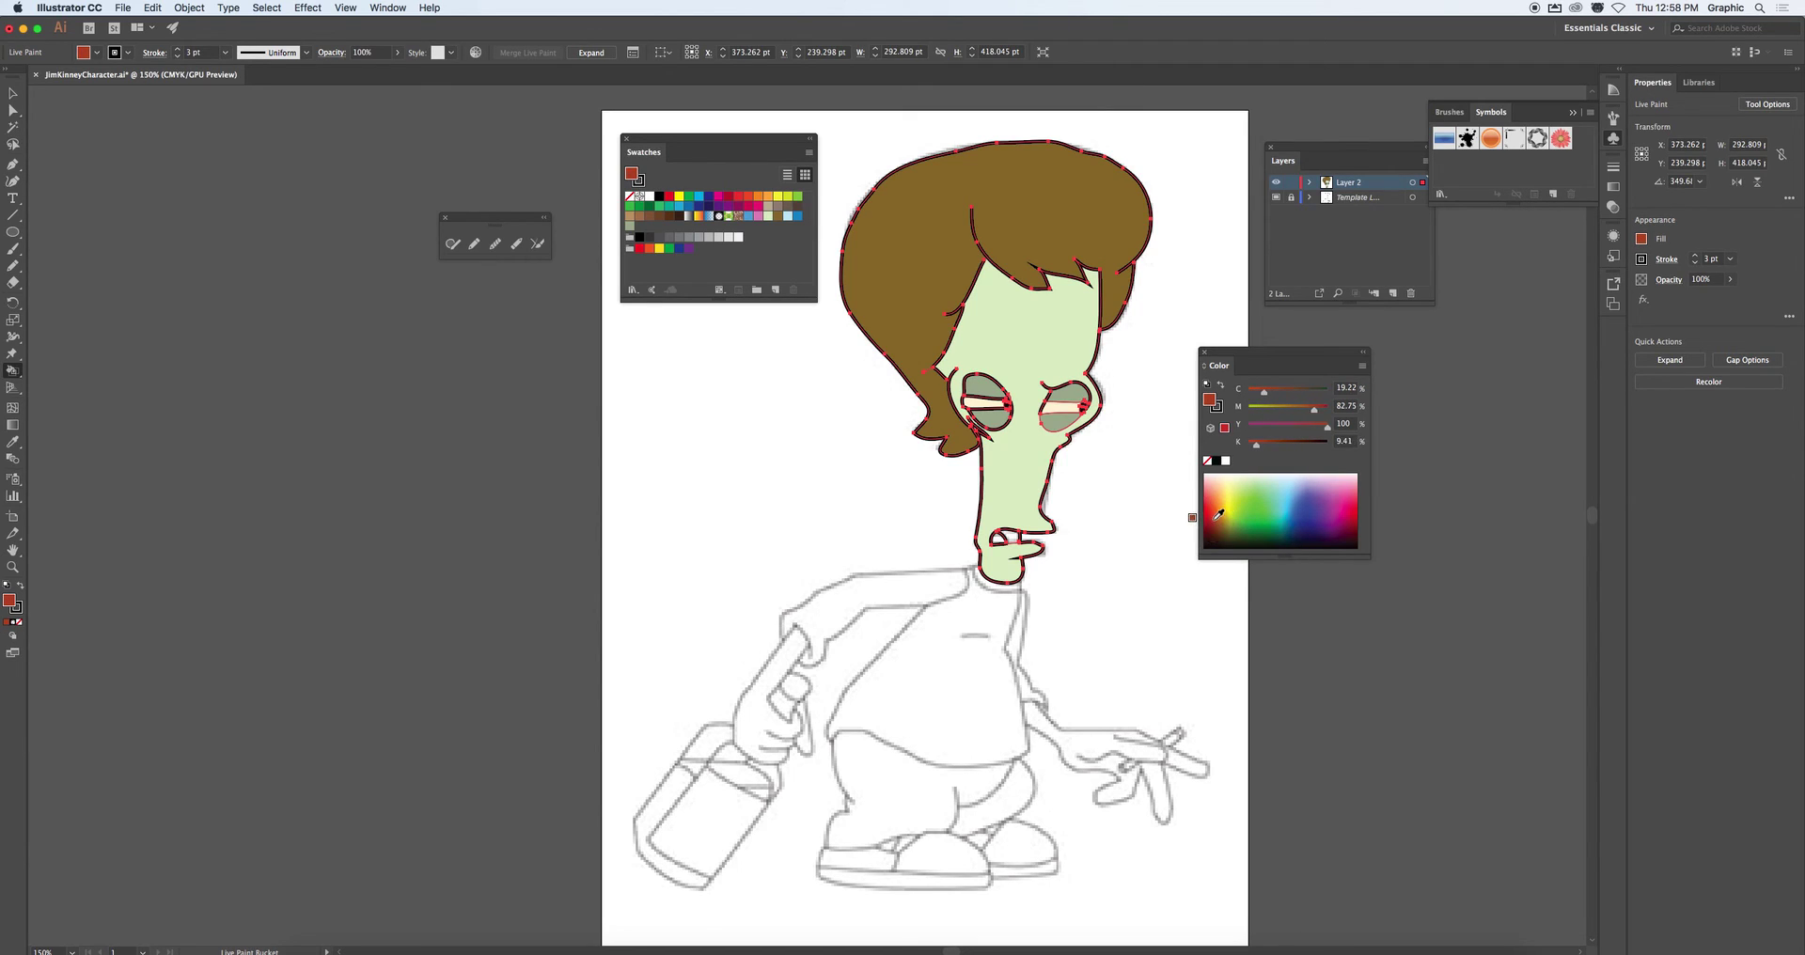
left_click(1013, 538)
left_click(1215, 509)
left_click(1004, 544)
Switch to the Selection tool and deselect everything on the canvas
key("v")
left_click(1210, 569)
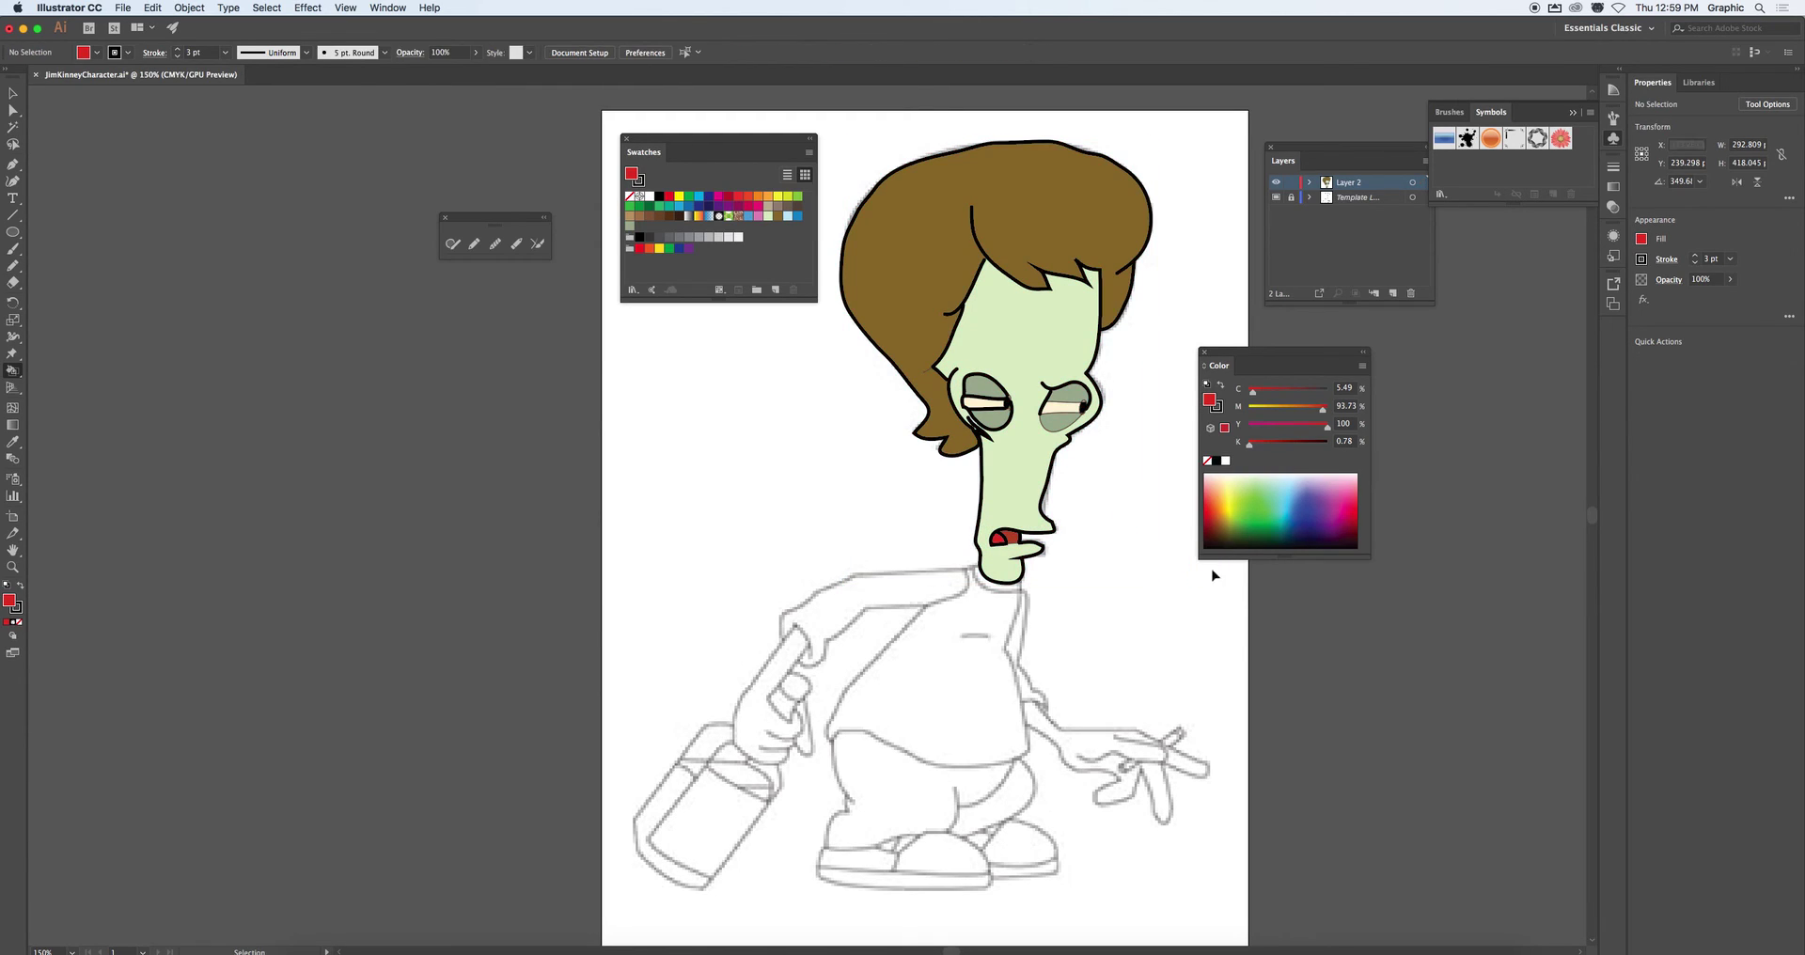
left_click(1064, 420)
key("k")
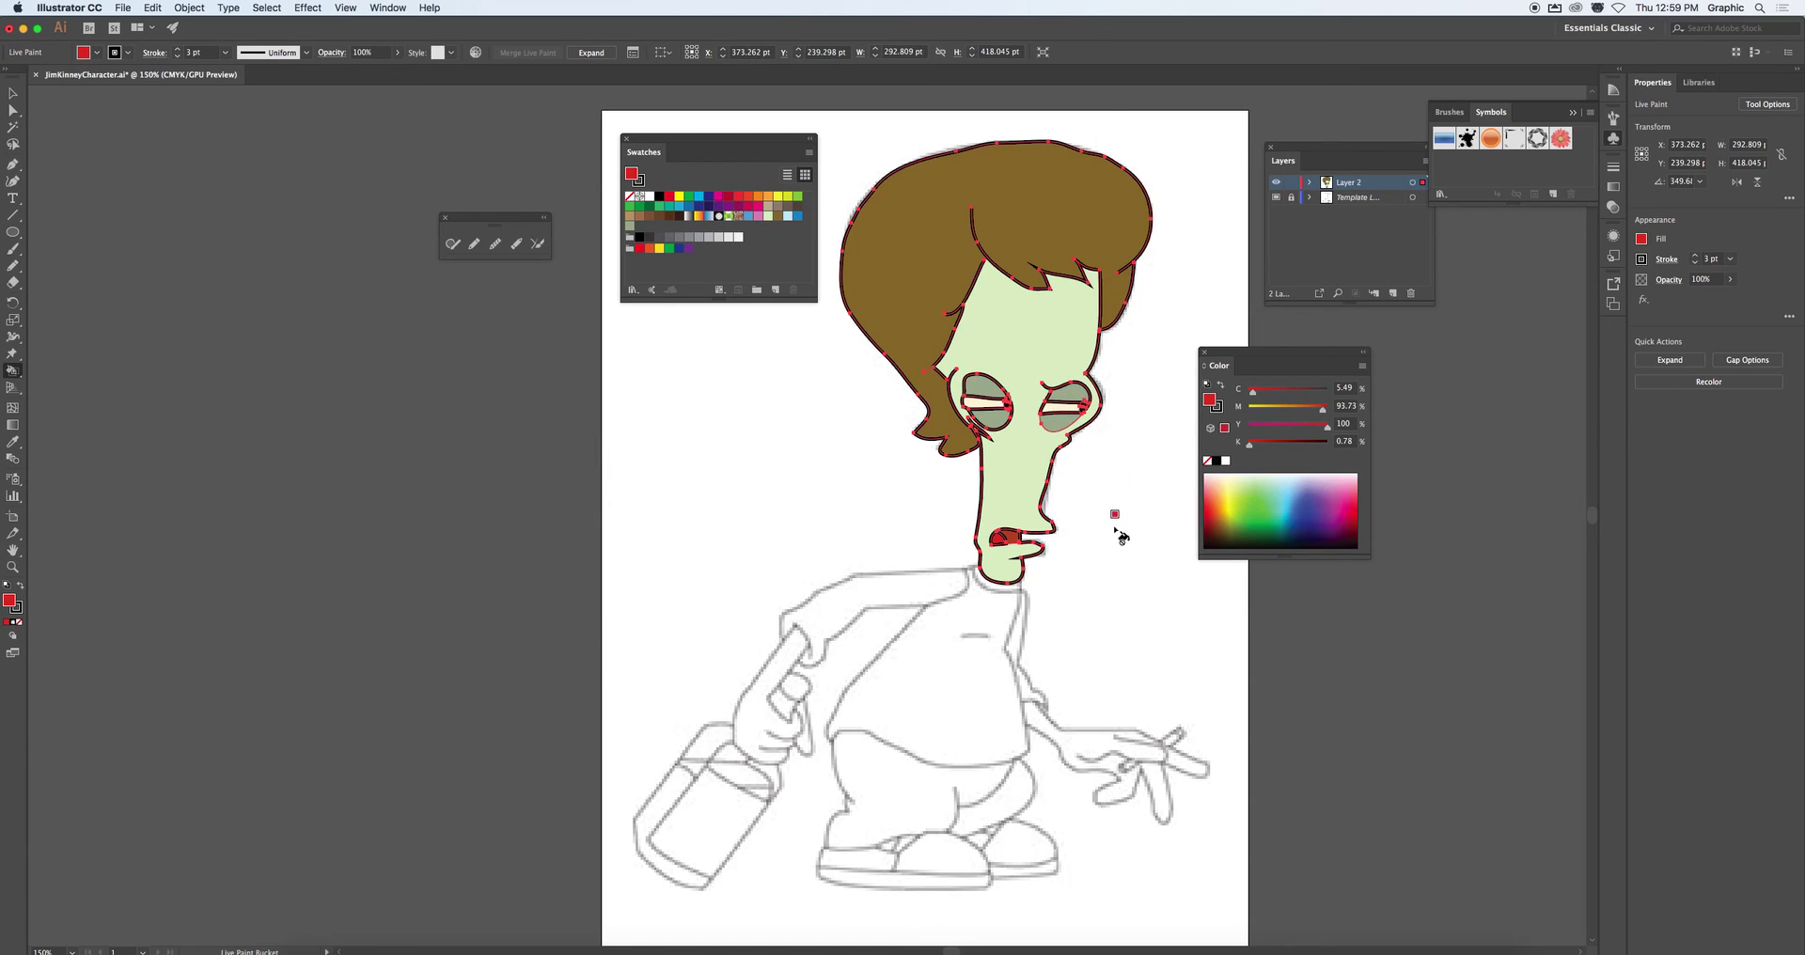
key("v")
left_click(1202, 649)
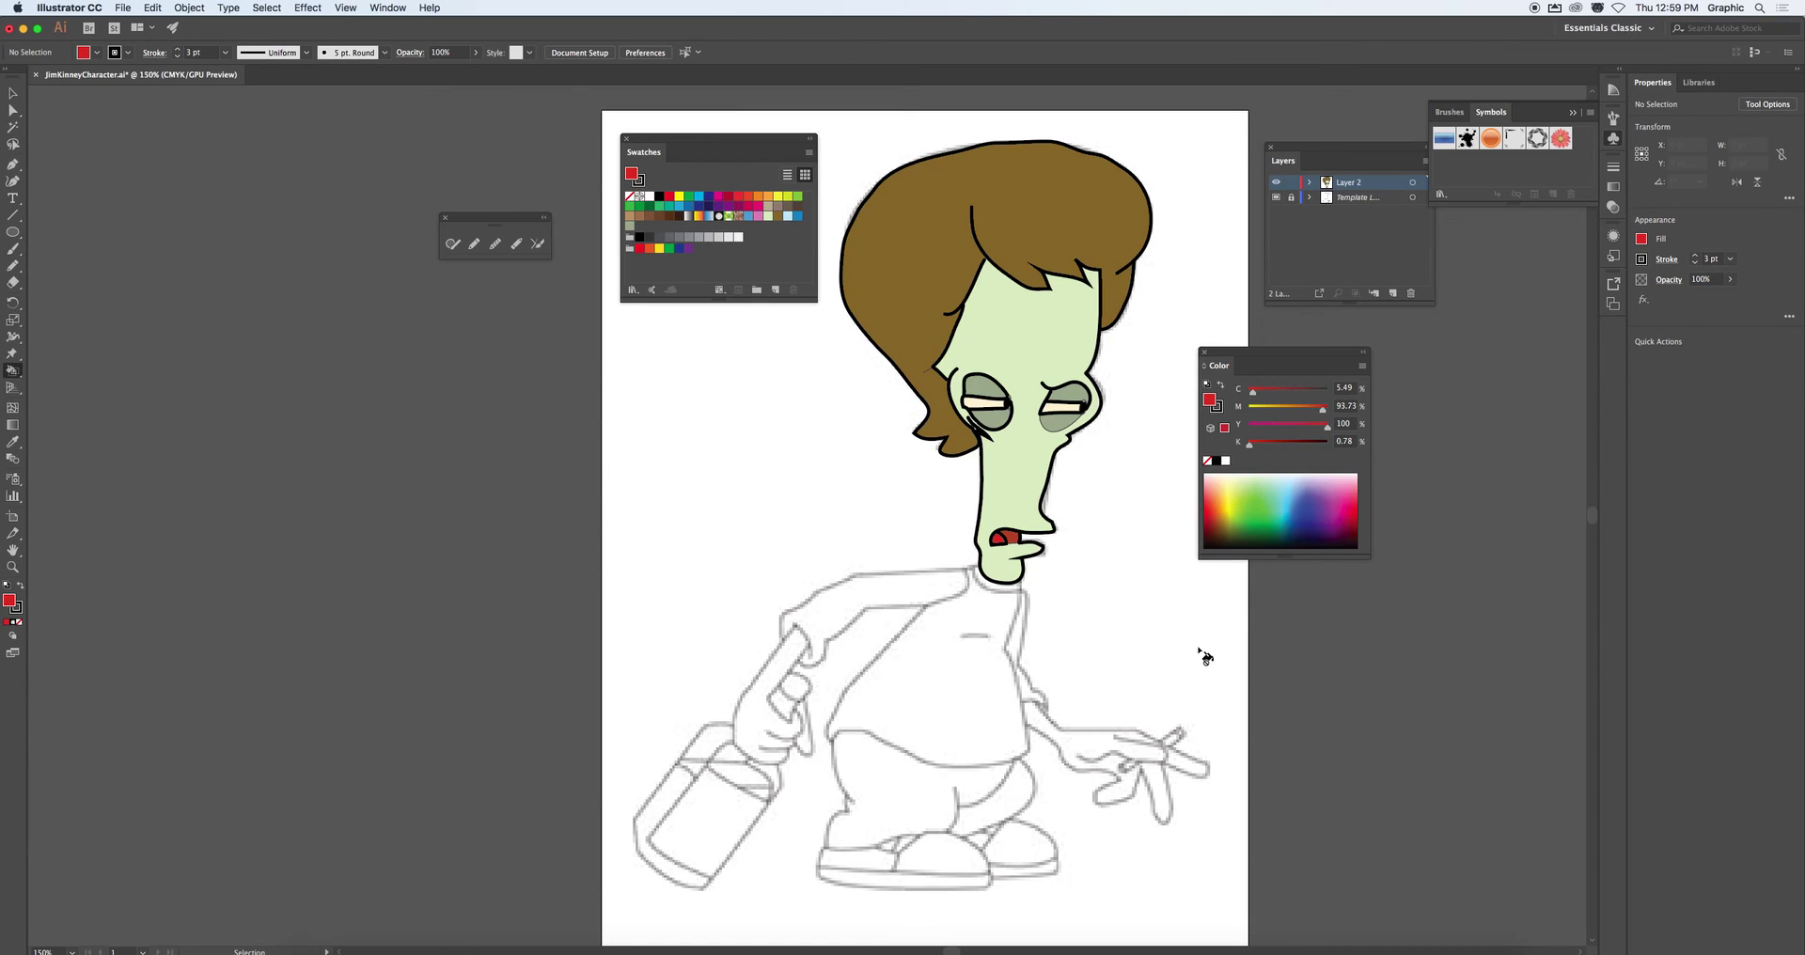
Draw a closed curved red blob with the Pen tool left of the head
key("k")
left_click(10, 339)
left_click(9, 164)
mouse_move(691, 340)
left_mouse_down()
mouse_move(696, 405)
mouse_move(739, 440)
left_mouse_up()
left_click(773, 411)
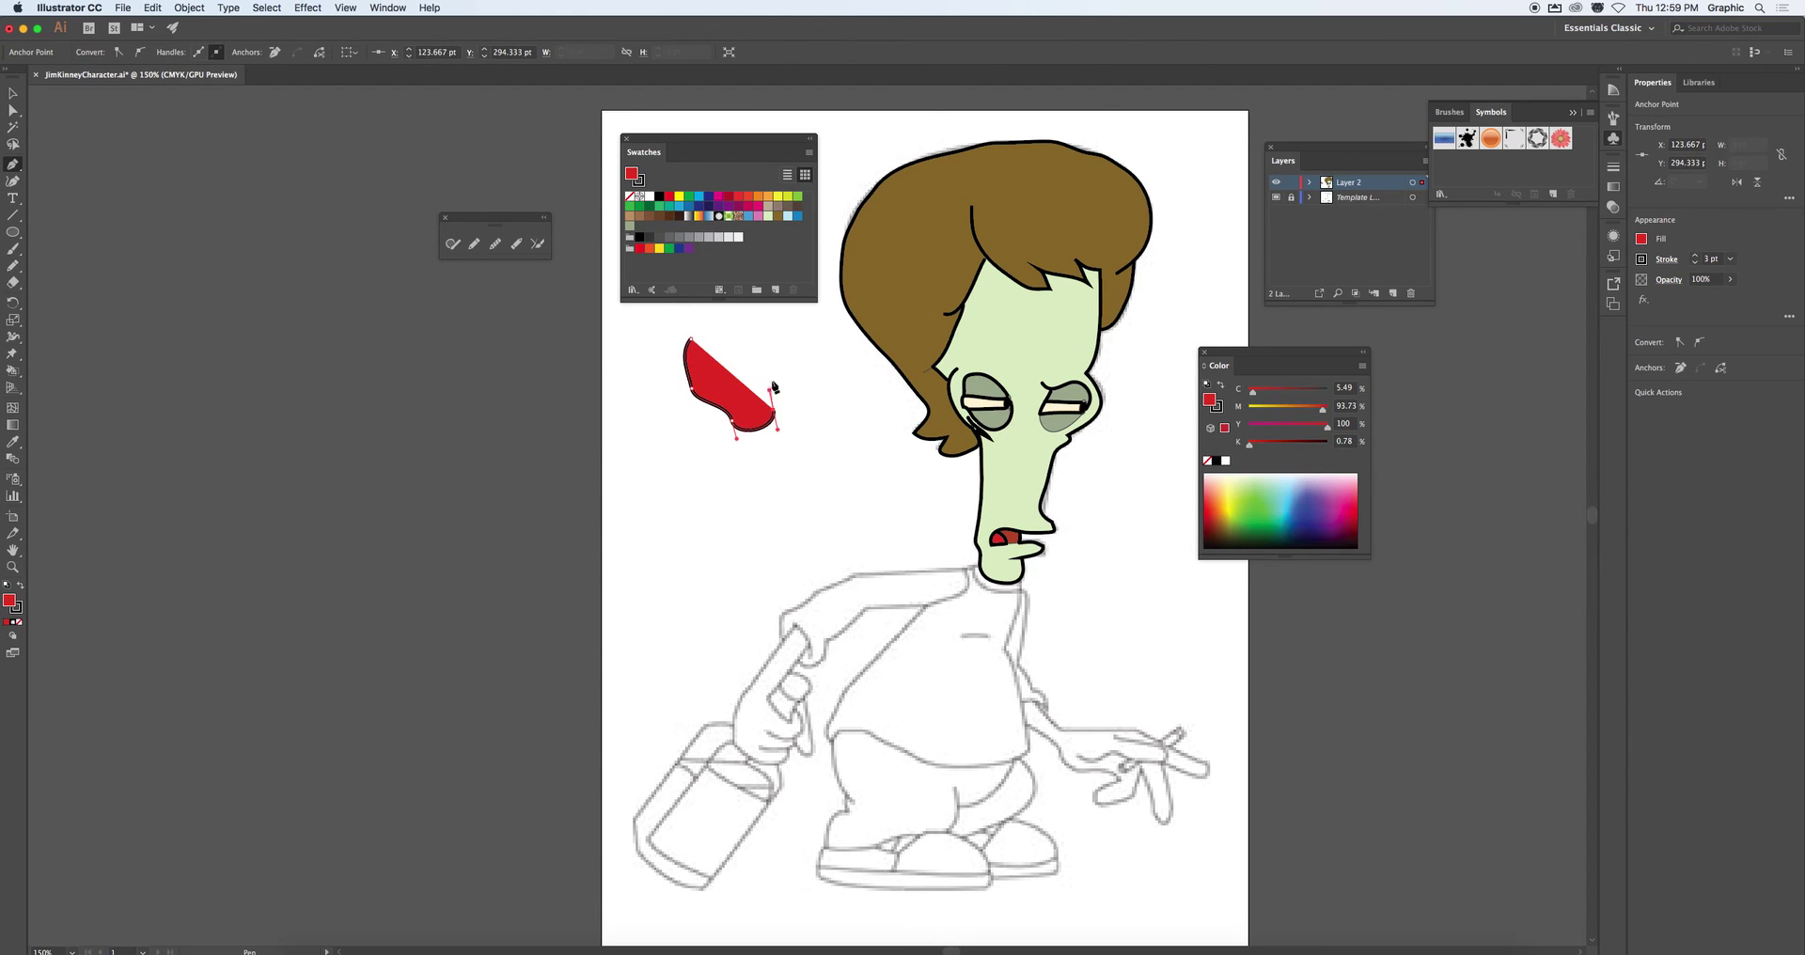
left_click_drag(770, 347, 672, 347)
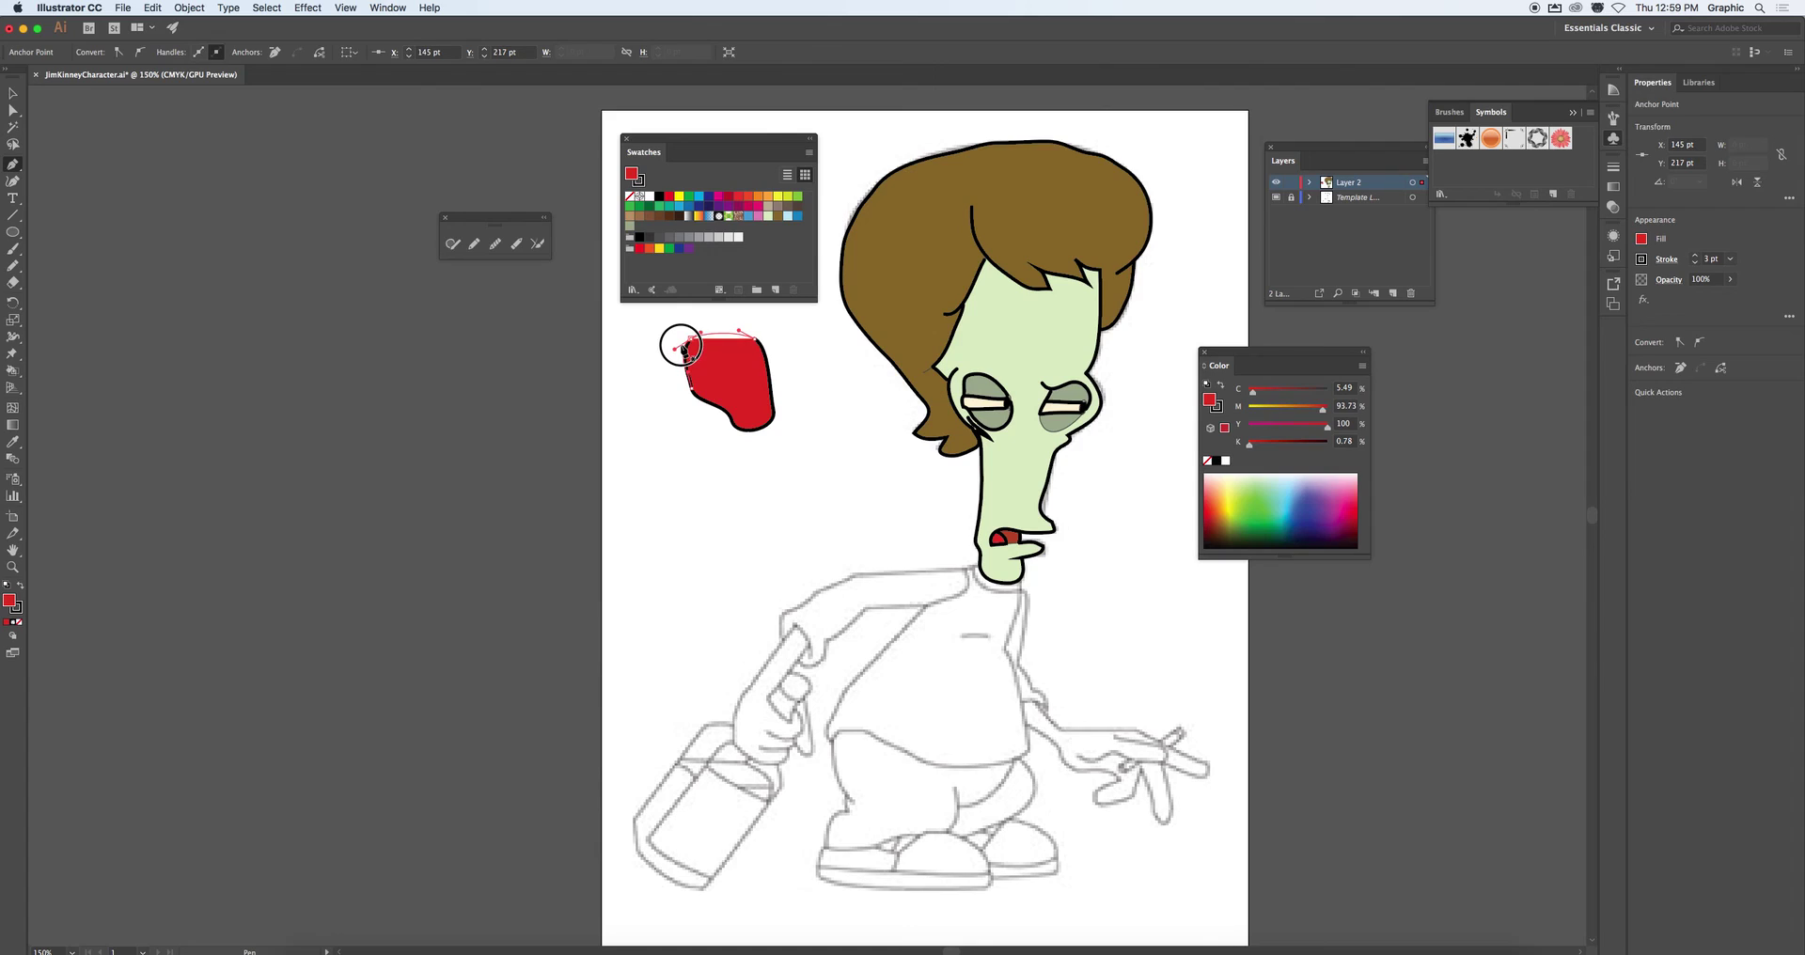
Widen the blob's black outline to about 6.146 pt with the Width tool and deselect it
left_click(14, 336)
left_click_drag(776, 413, 784, 406)
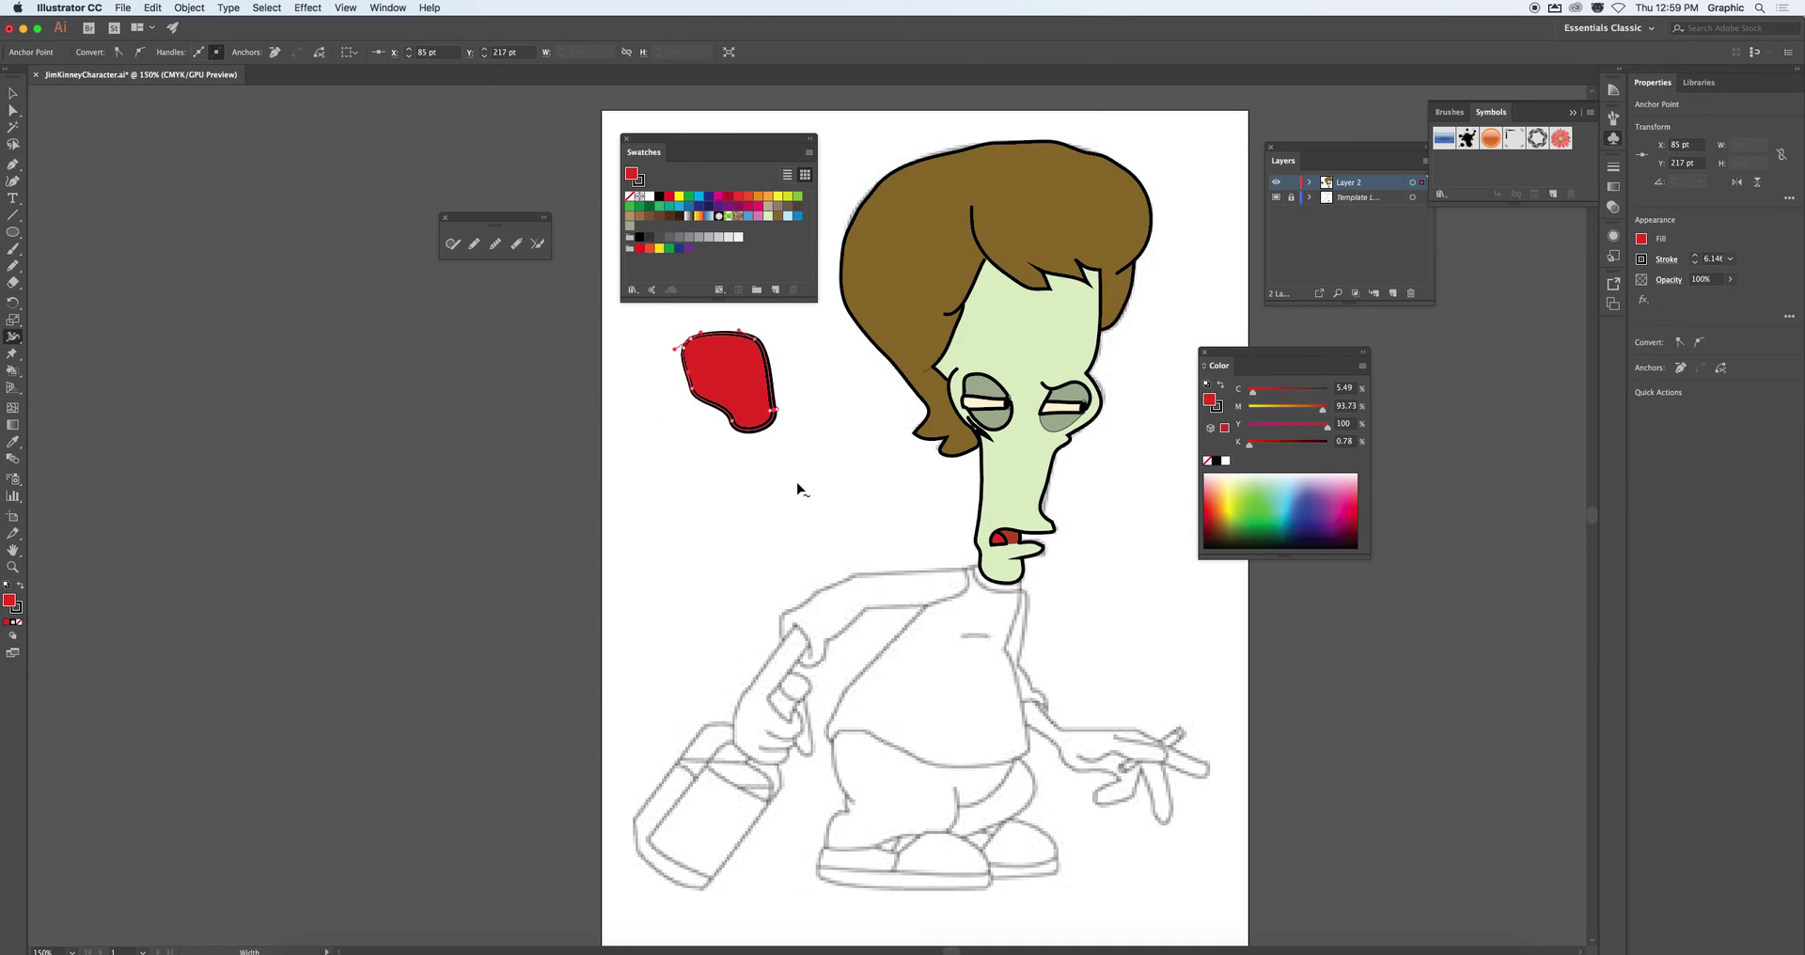
left_click(742, 479, "super")
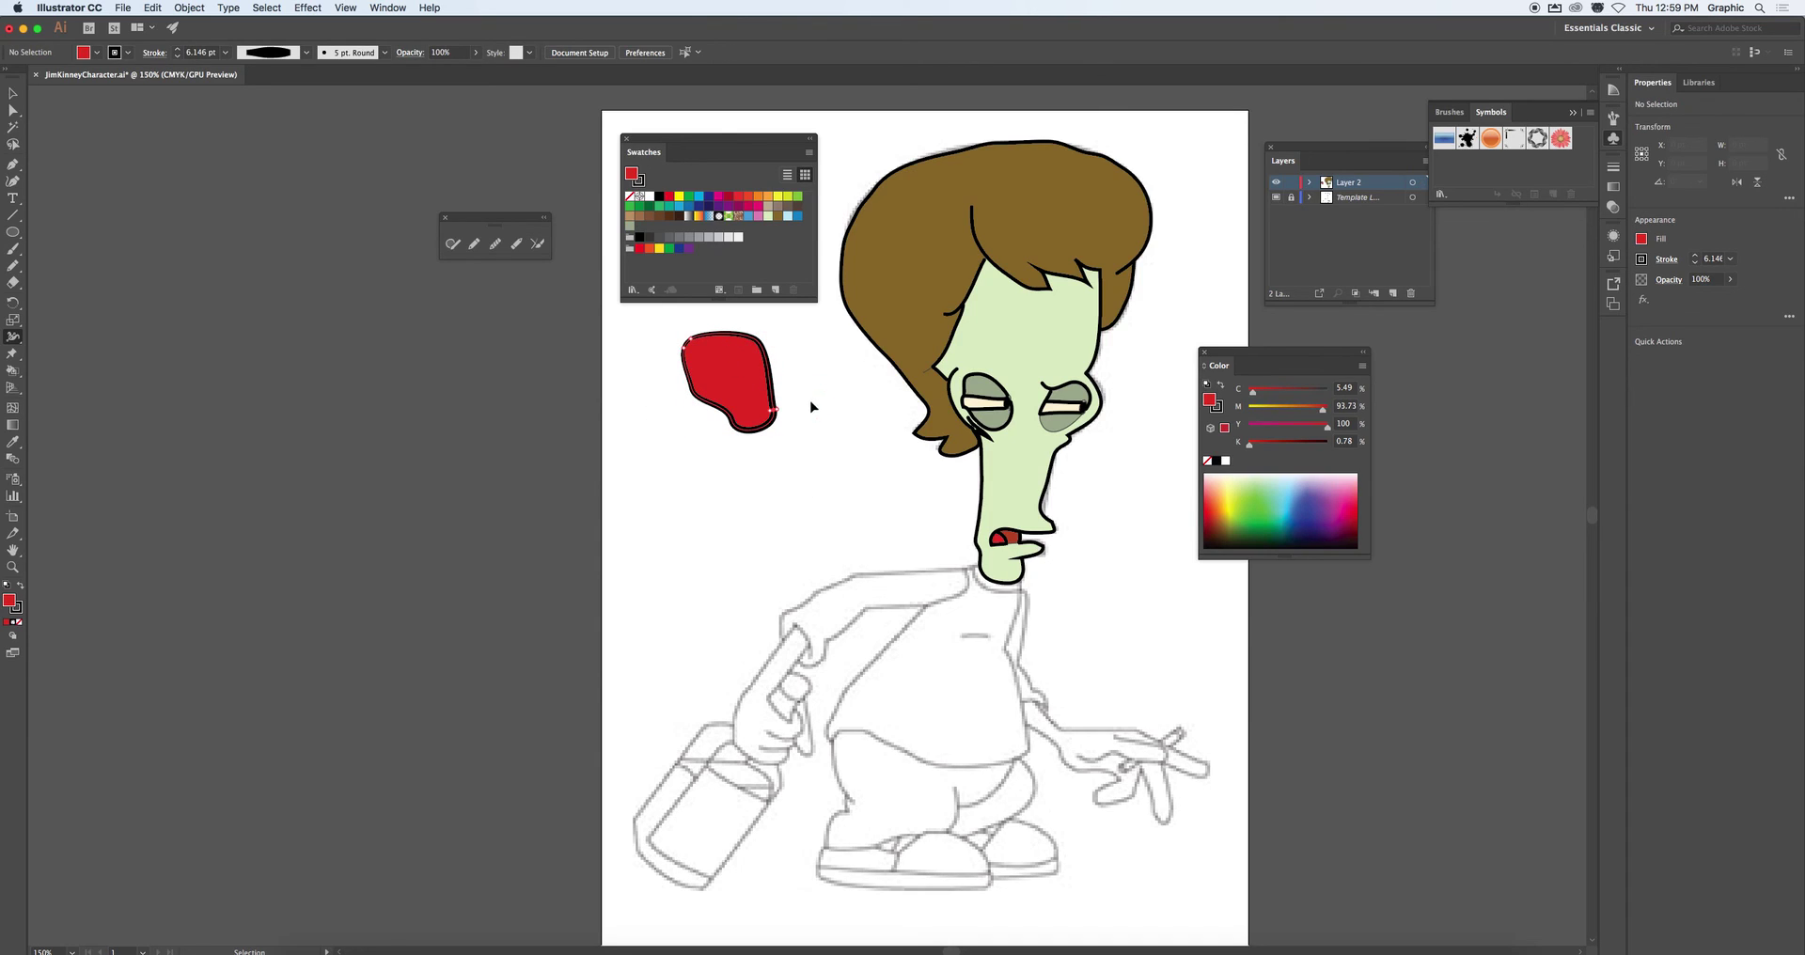
left_click(13, 93)
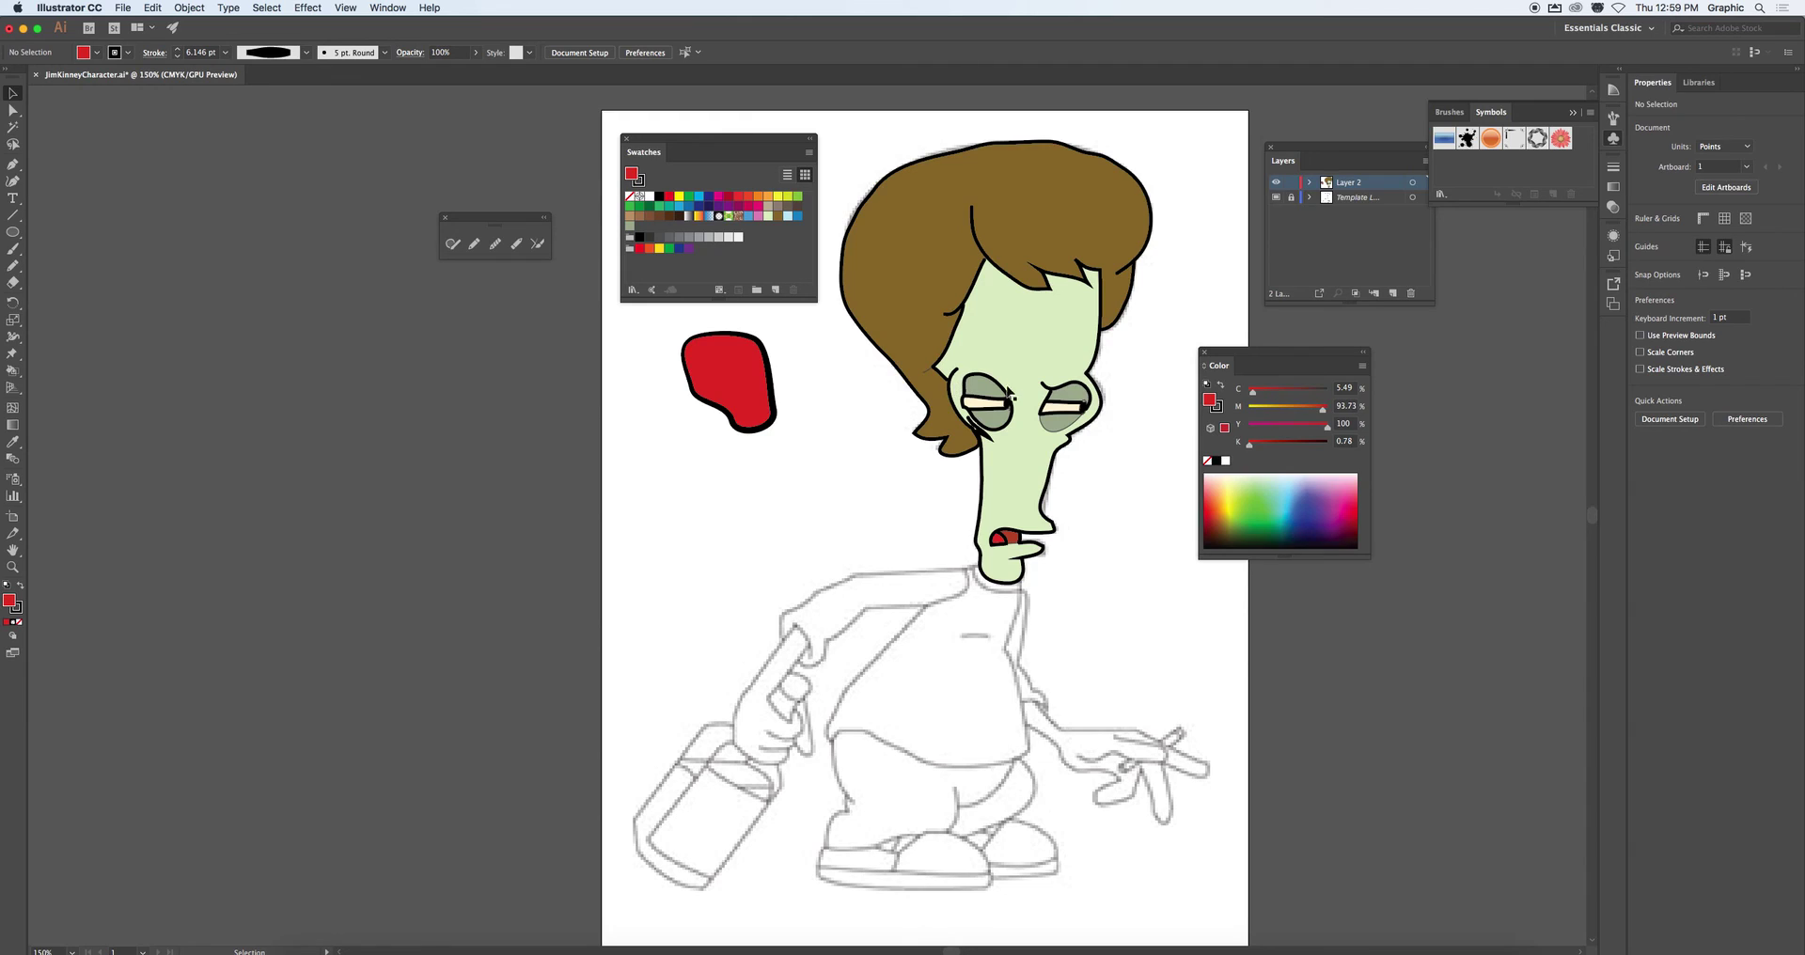
Select the face and neck Live Paint object, then deselect it again
left_click(1016, 562)
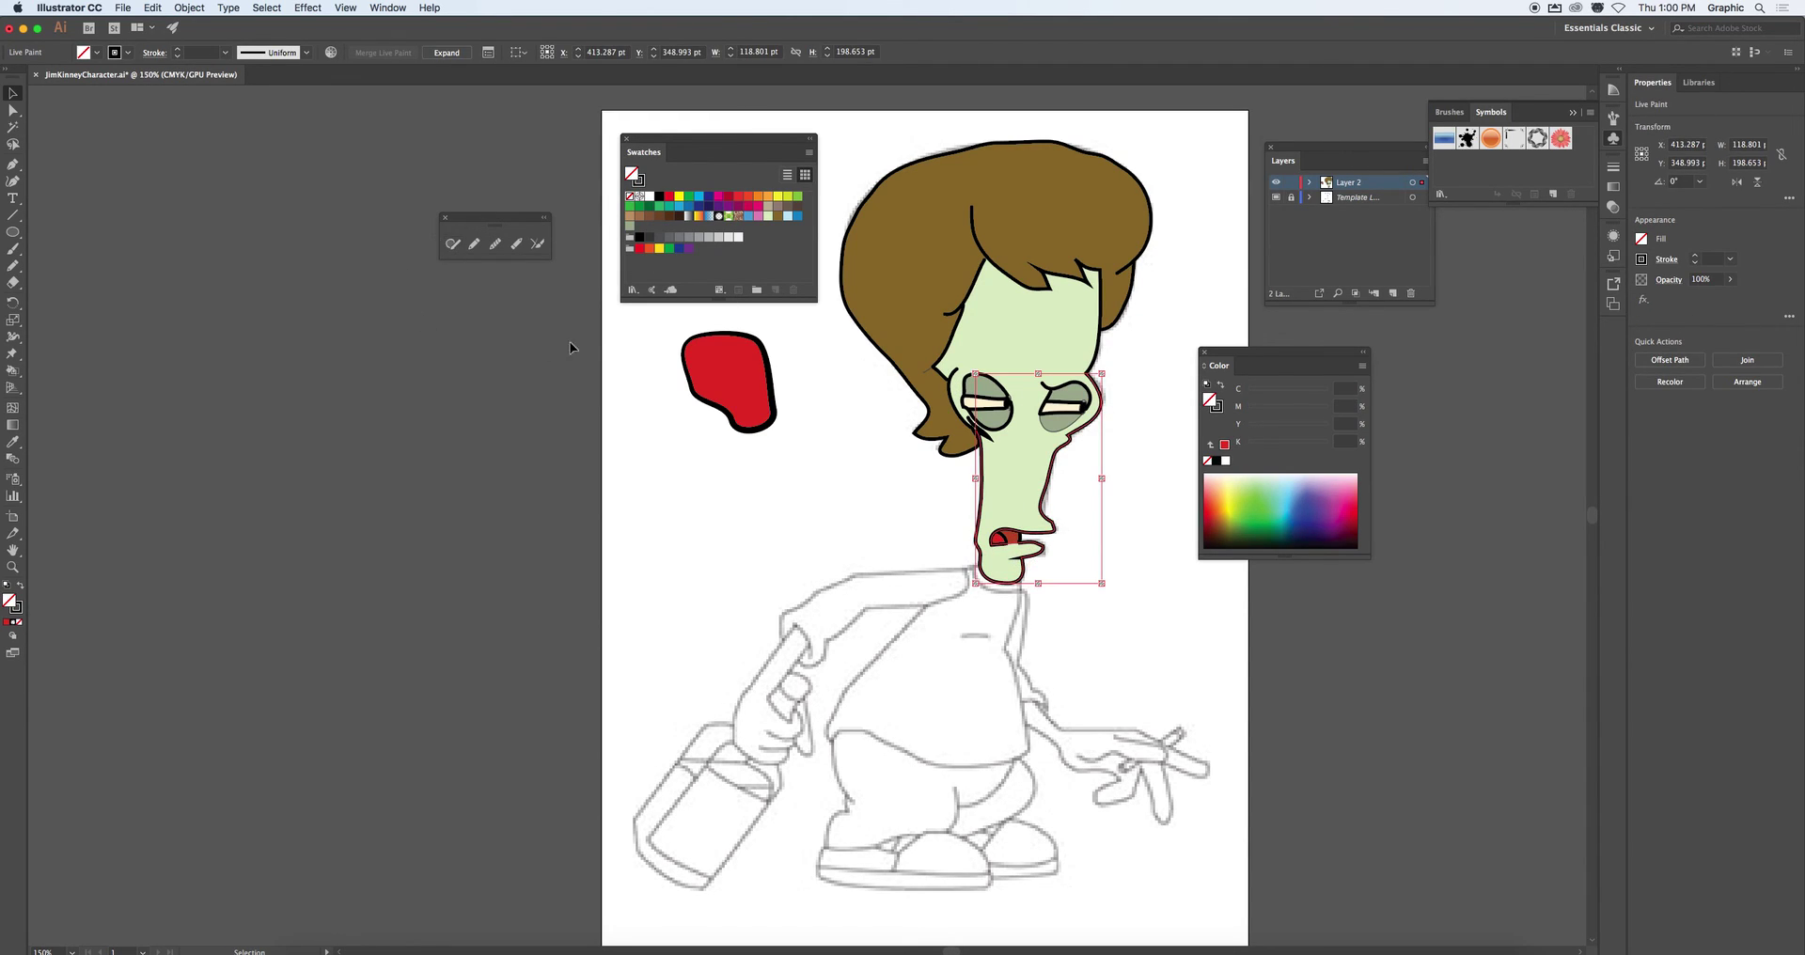
key("k")
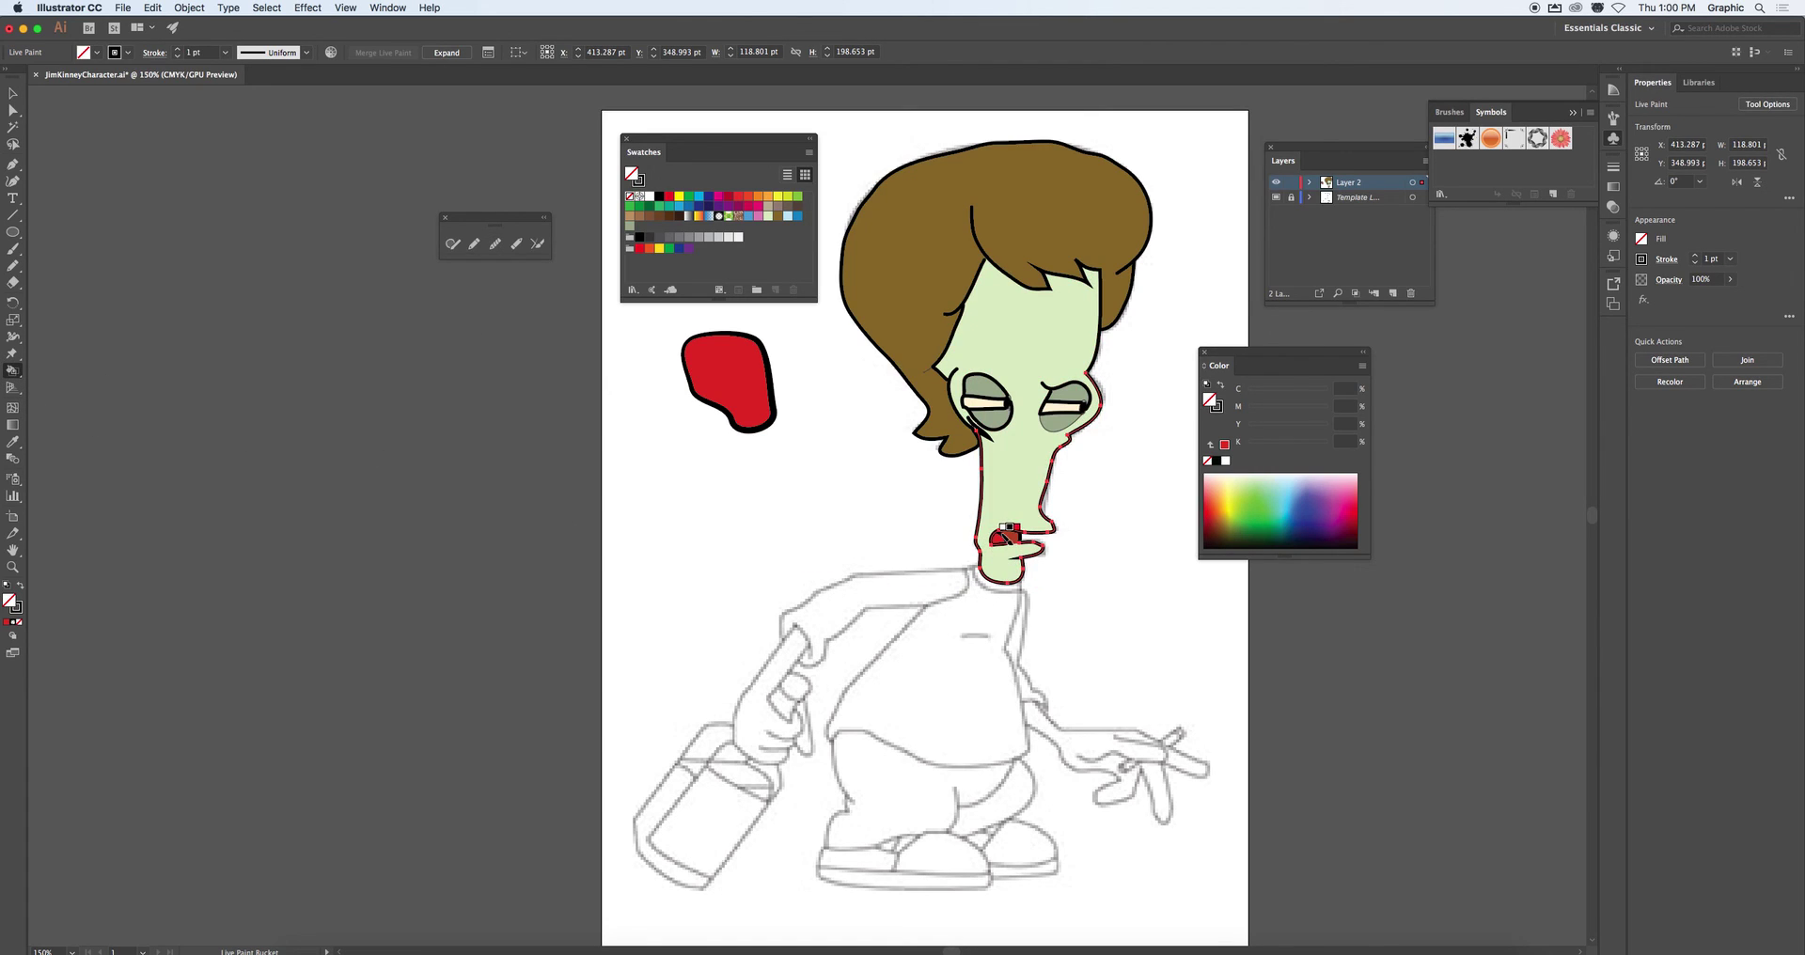
key("v")
left_click(736, 490)
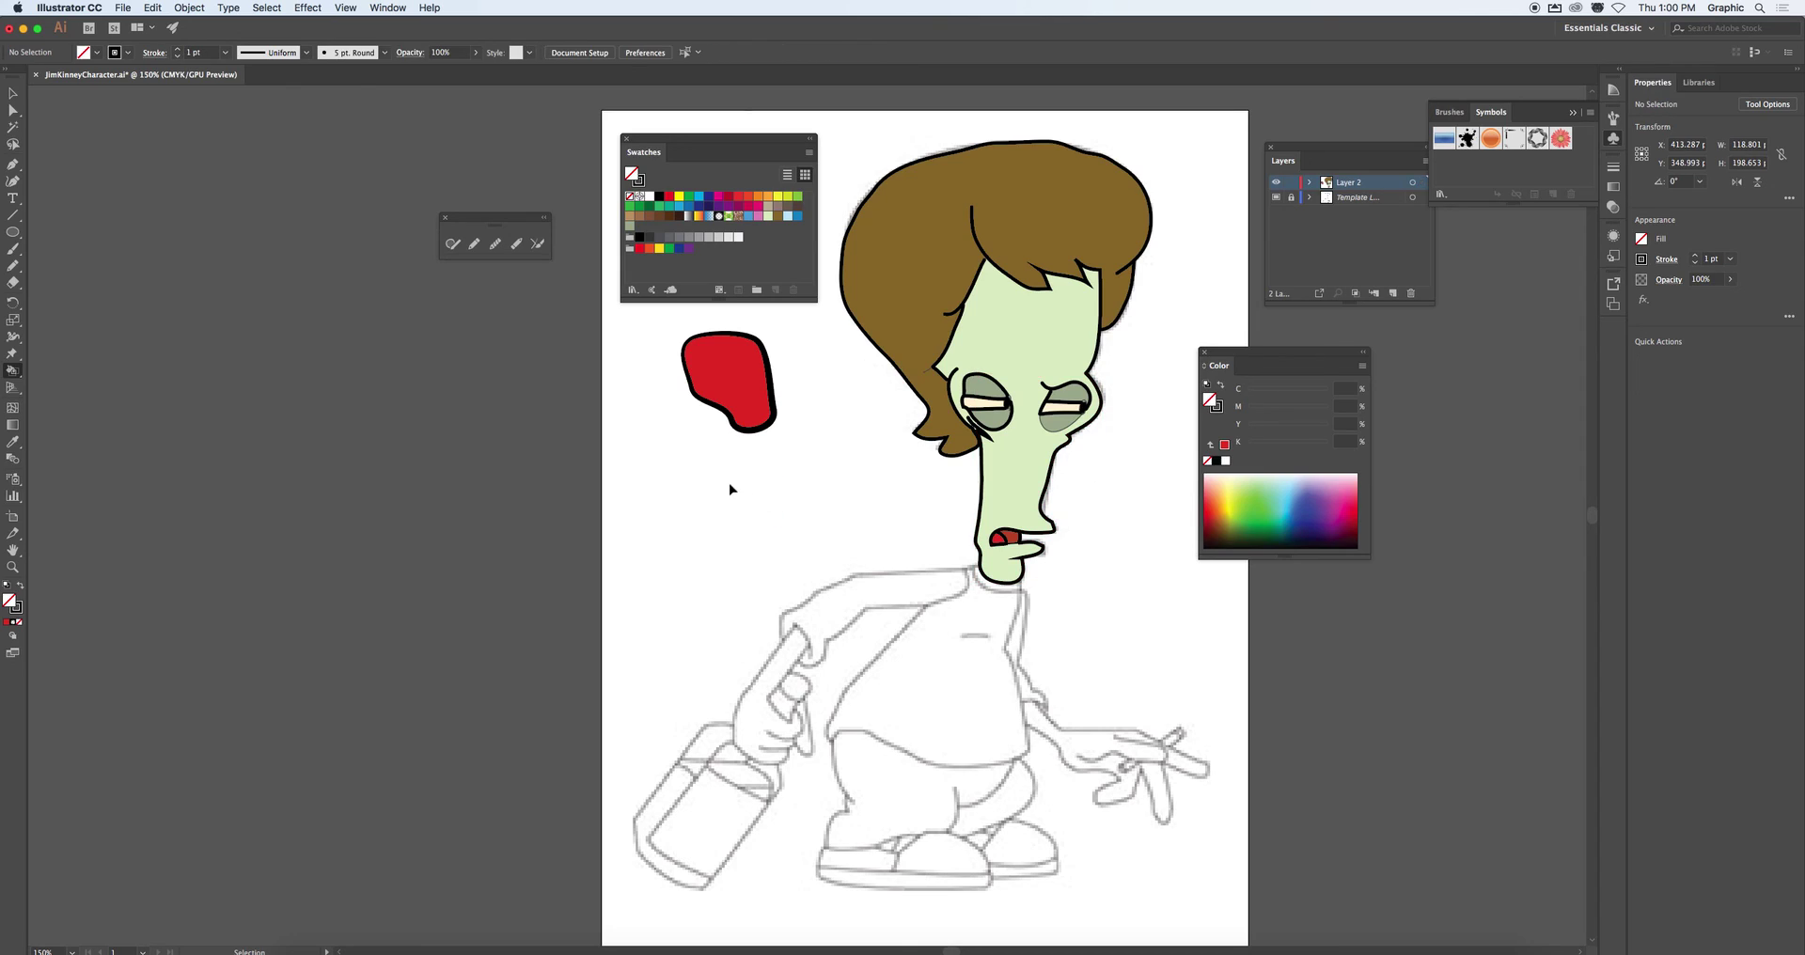
key("k")
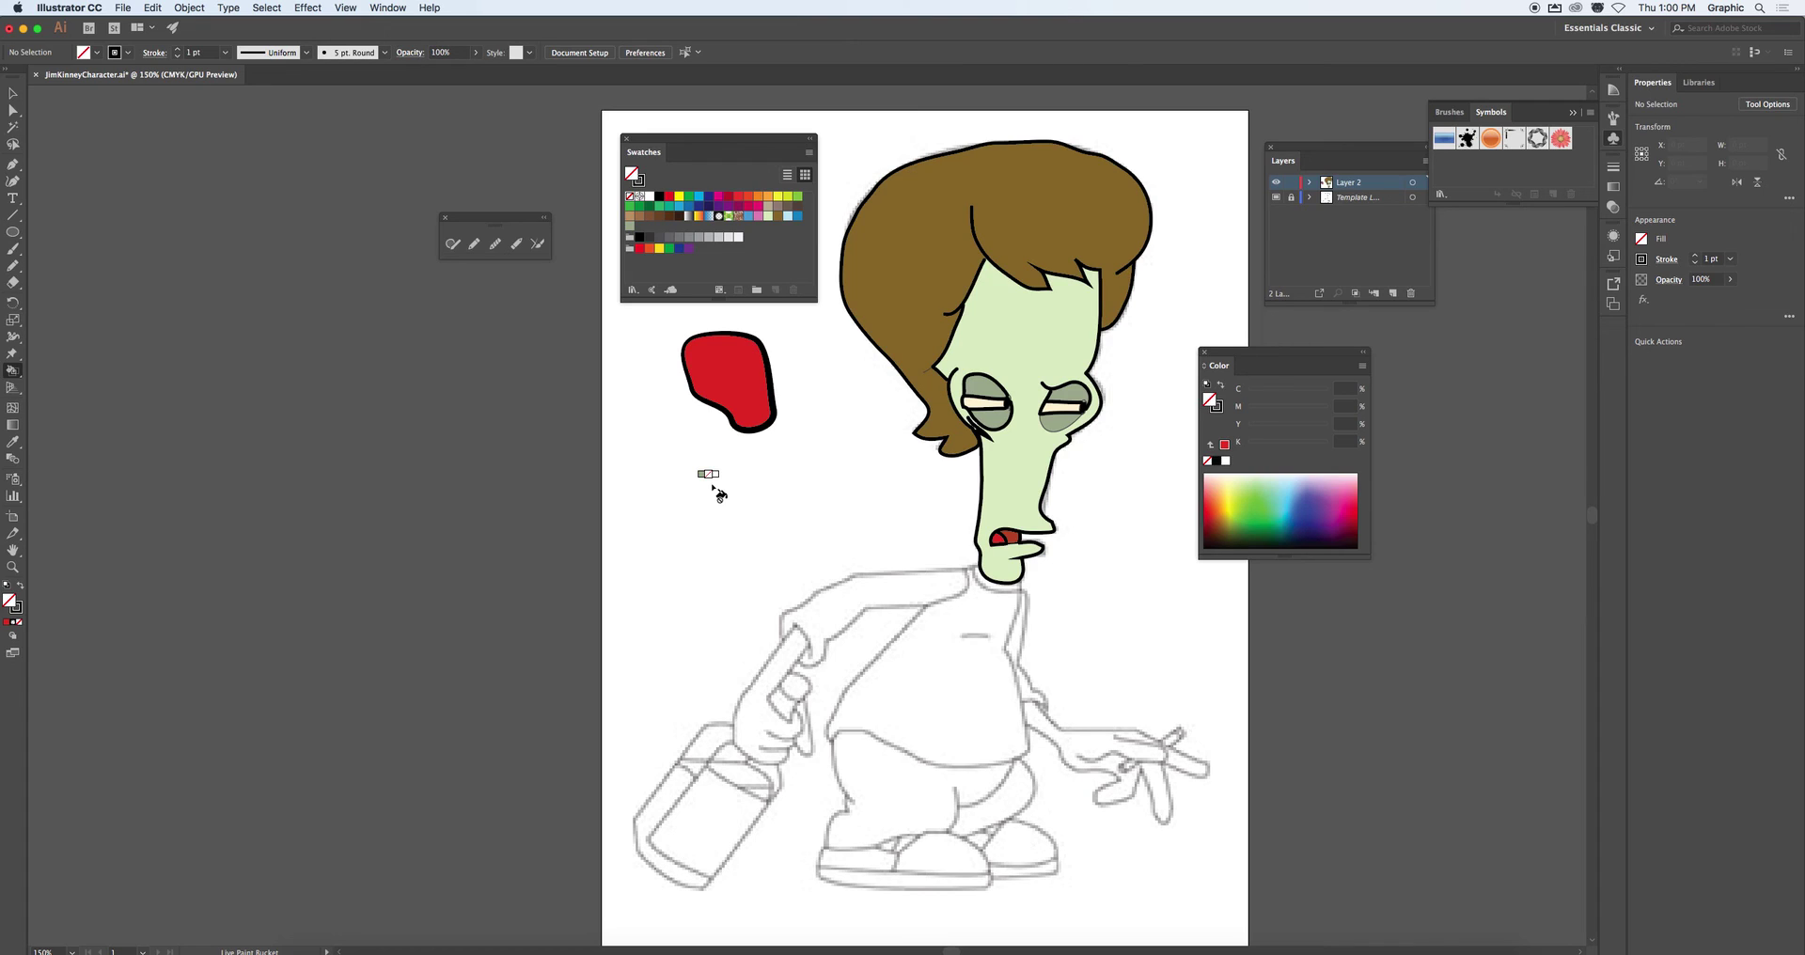
left_click(12, 93)
Select the neck's edge with Direct Selection and drag the face outline to the right
left_click(1004, 428)
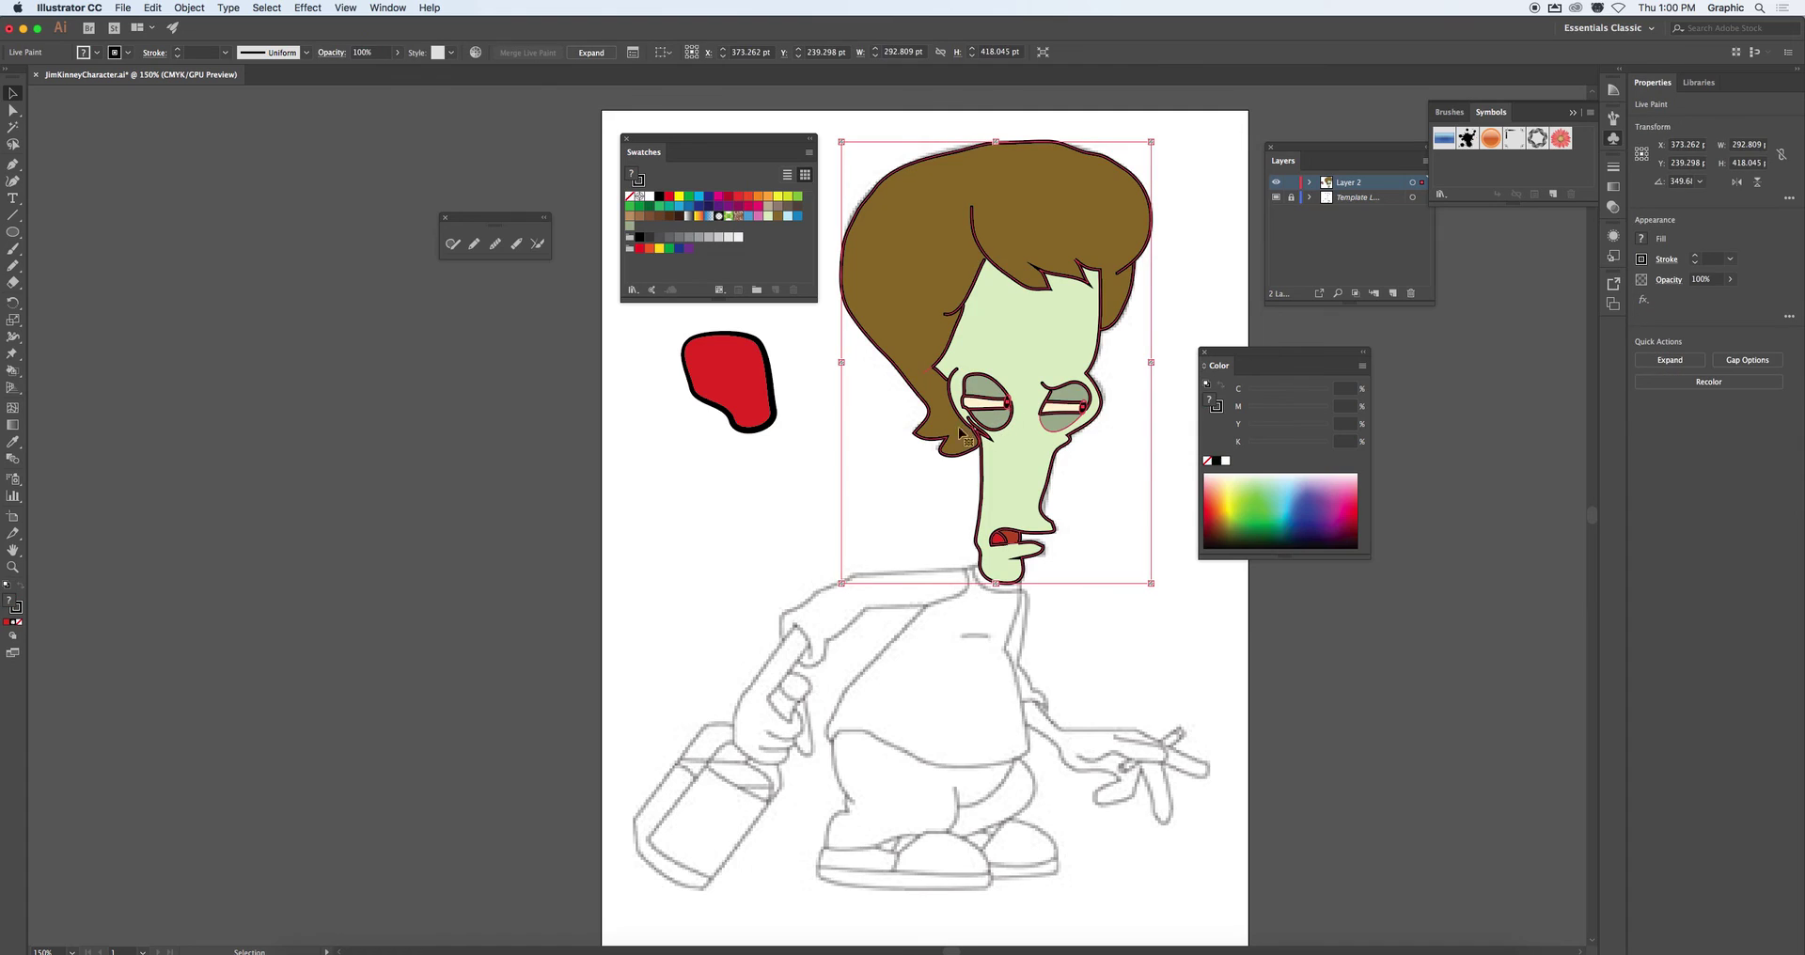
left_click(14, 111)
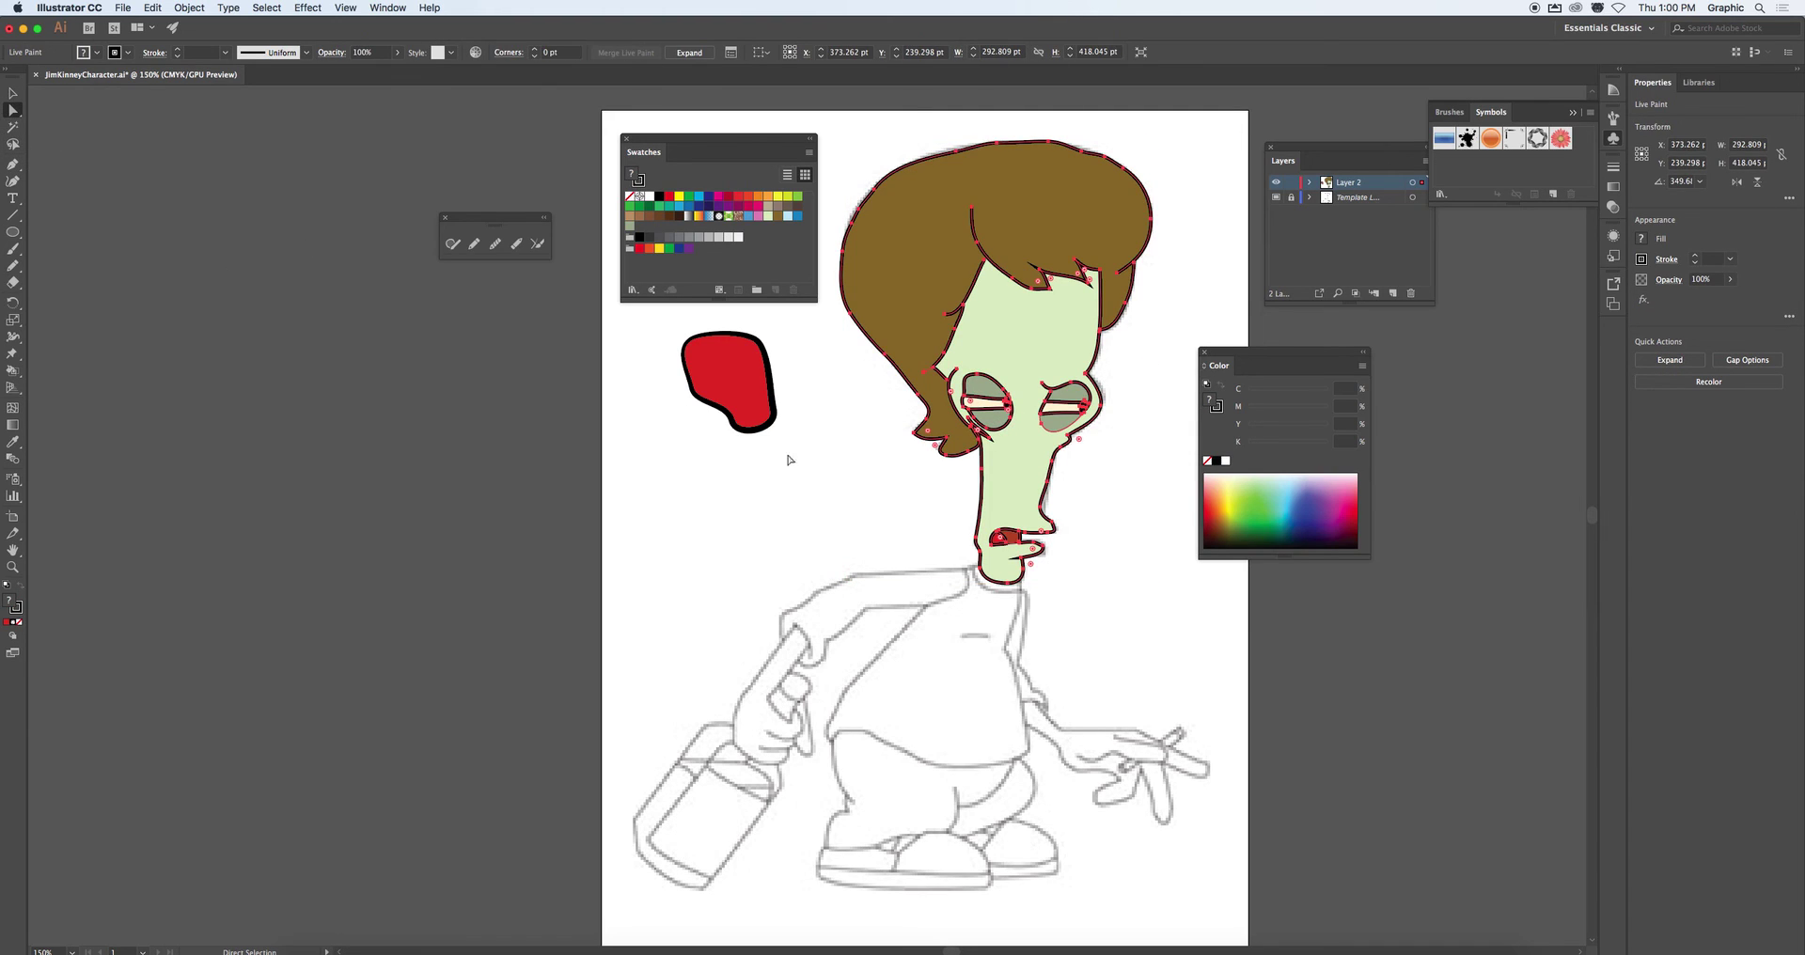
left_click(878, 524)
left_click(976, 496)
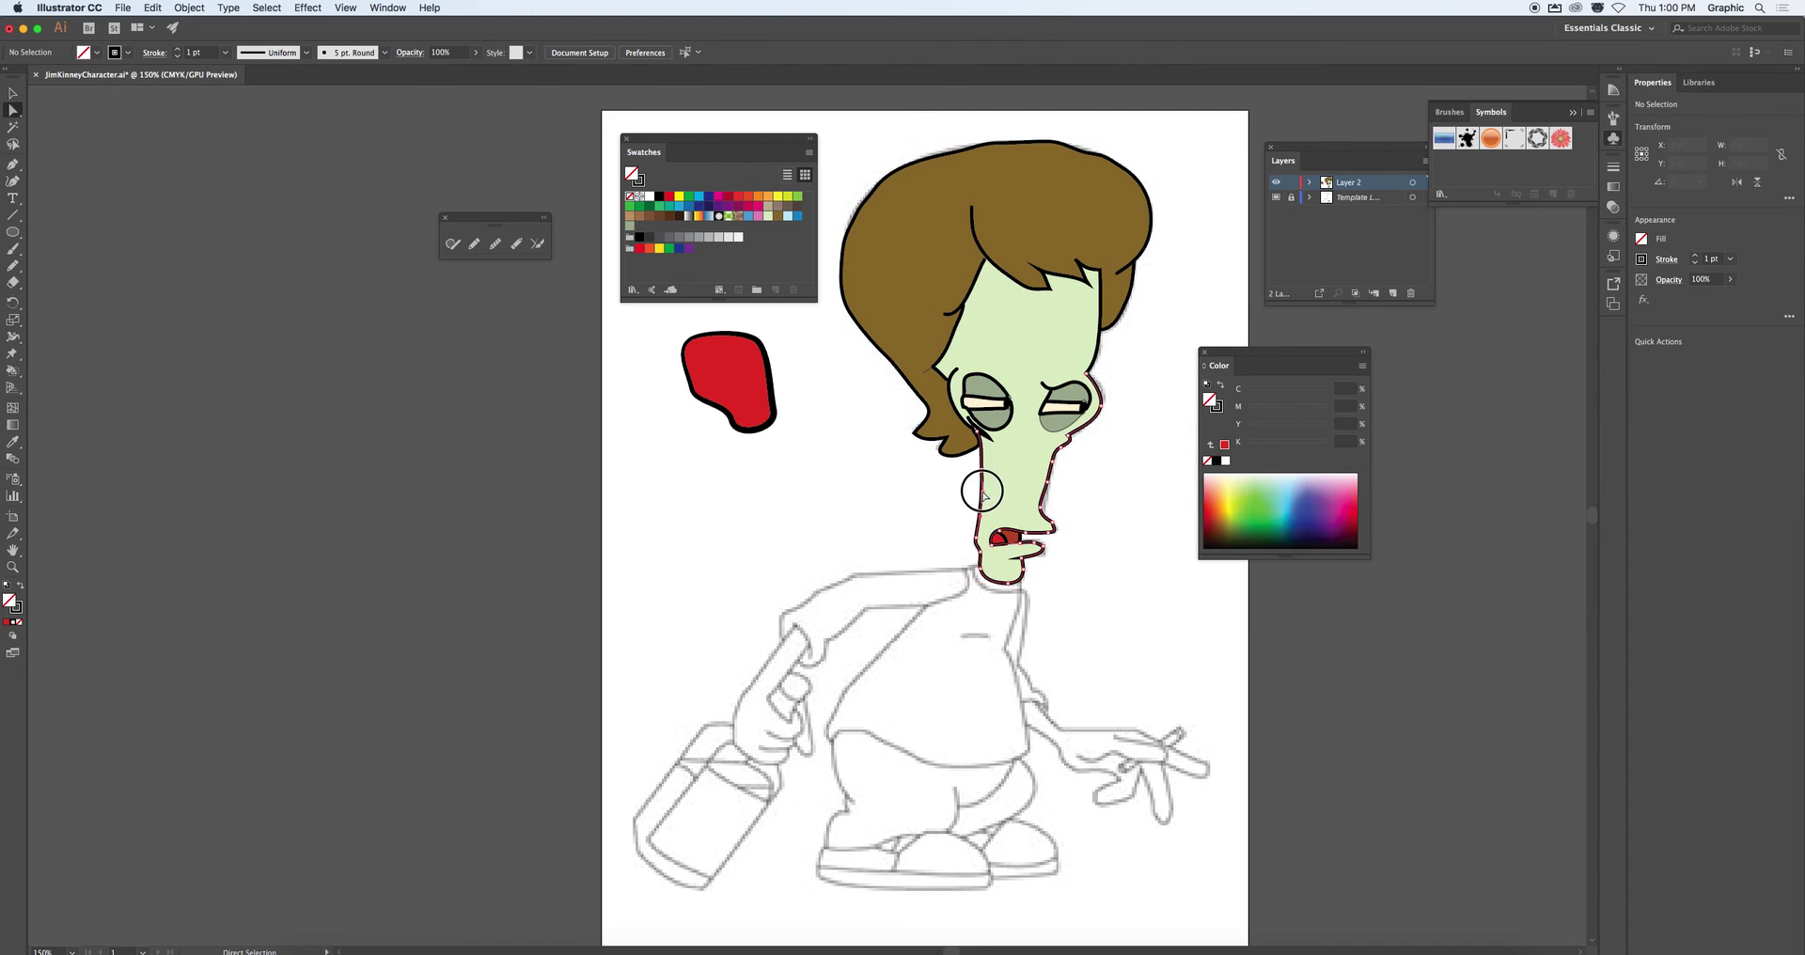
left_click_drag(975, 496, 1087, 498)
left_click(1091, 492)
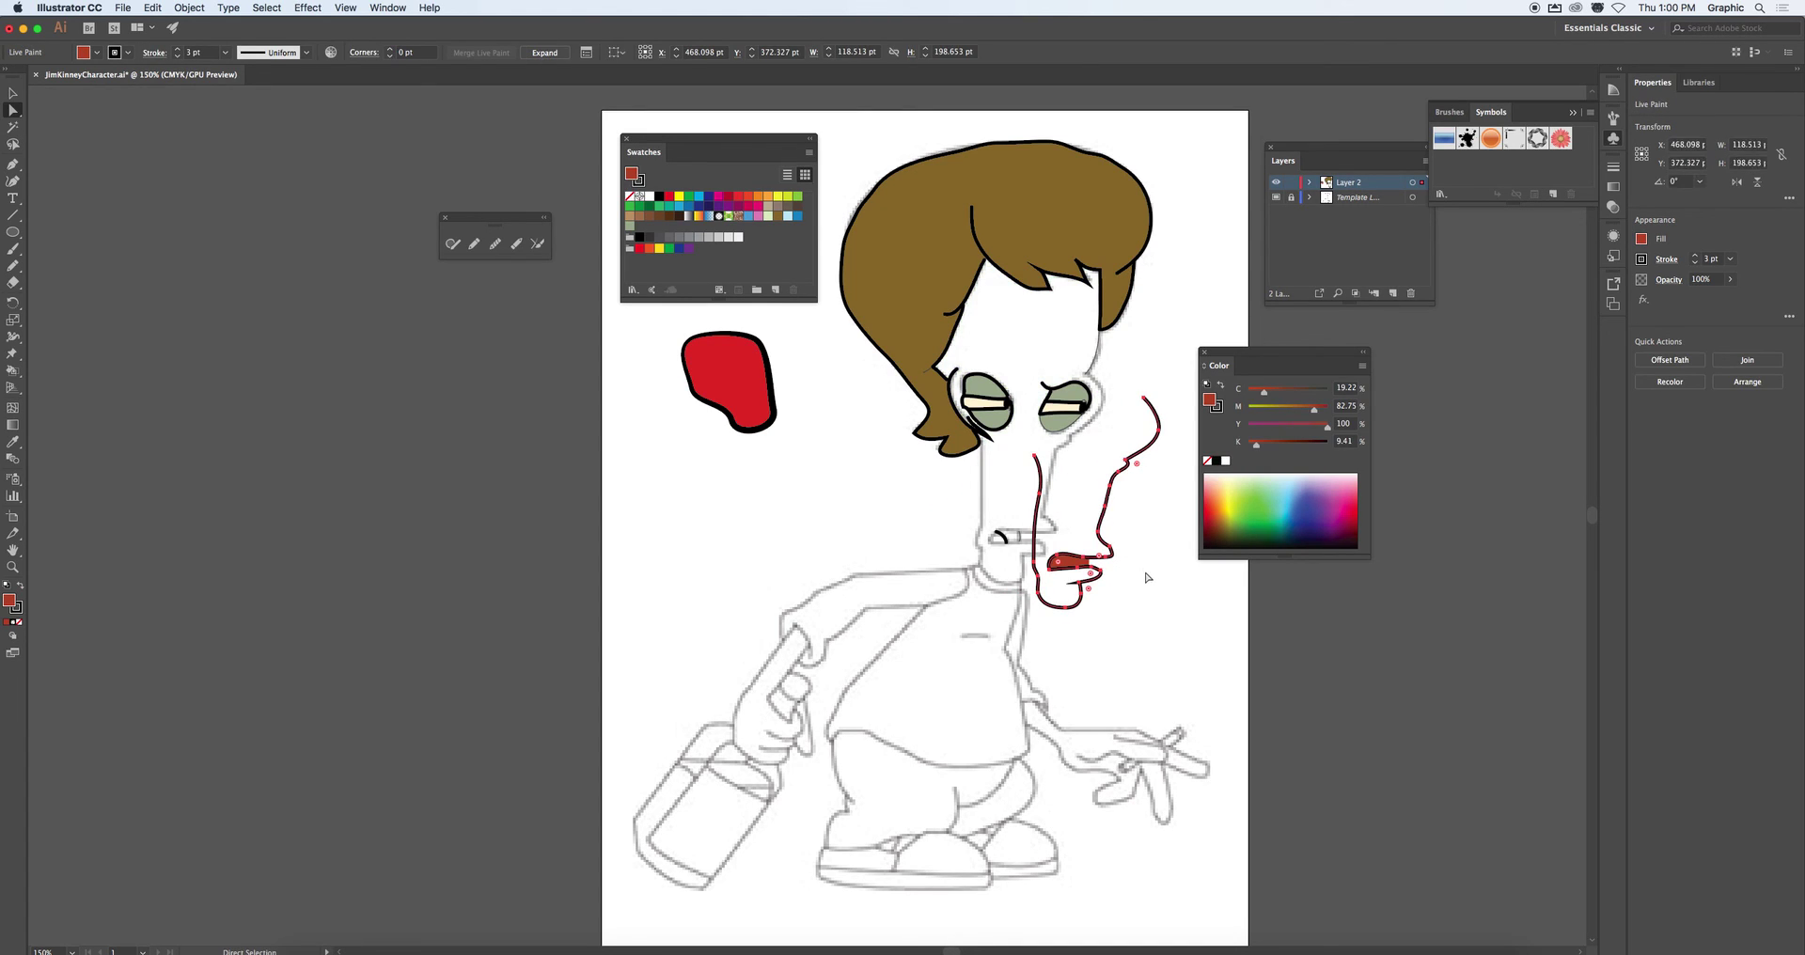
Move the right green eye shape up and to the right, then switch to QuickTime Player
left_click(1077, 414)
mouse_move(1081, 404)
left_mouse_down()
mouse_move(1118, 385)
mouse_move(1127, 406)
mouse_move(1067, 416)
left_mouse_up()
left_click(1071, 414)
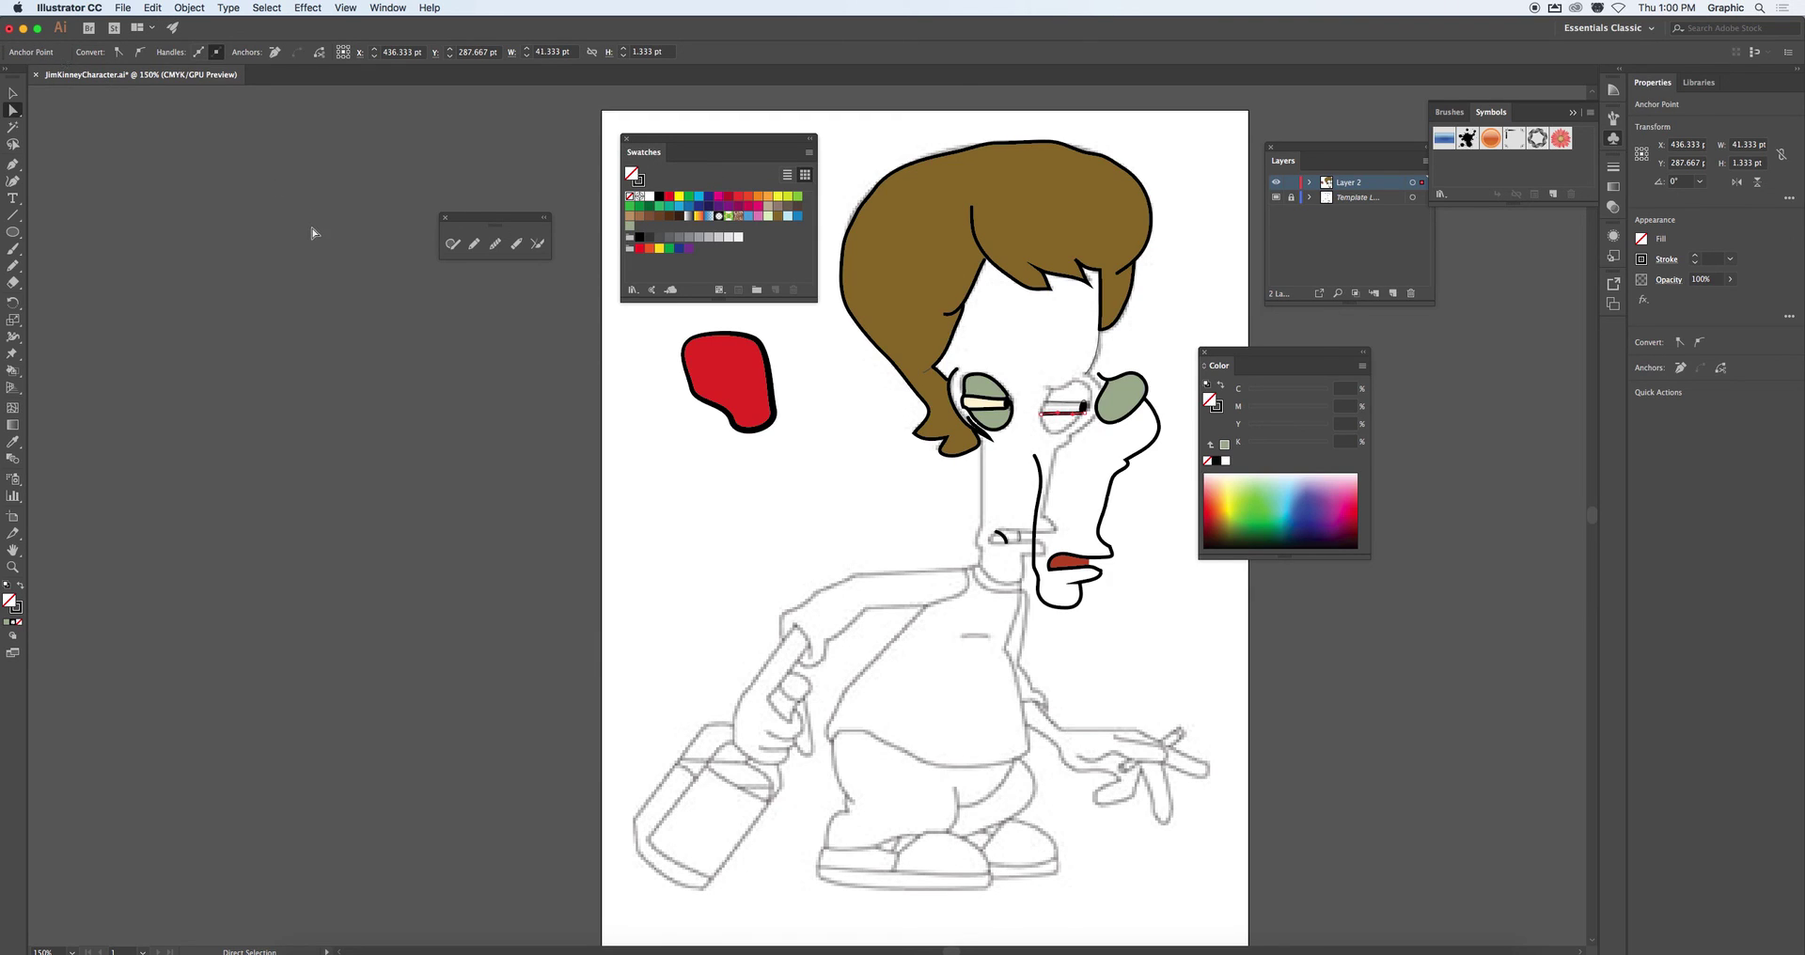
key("super+Tab")
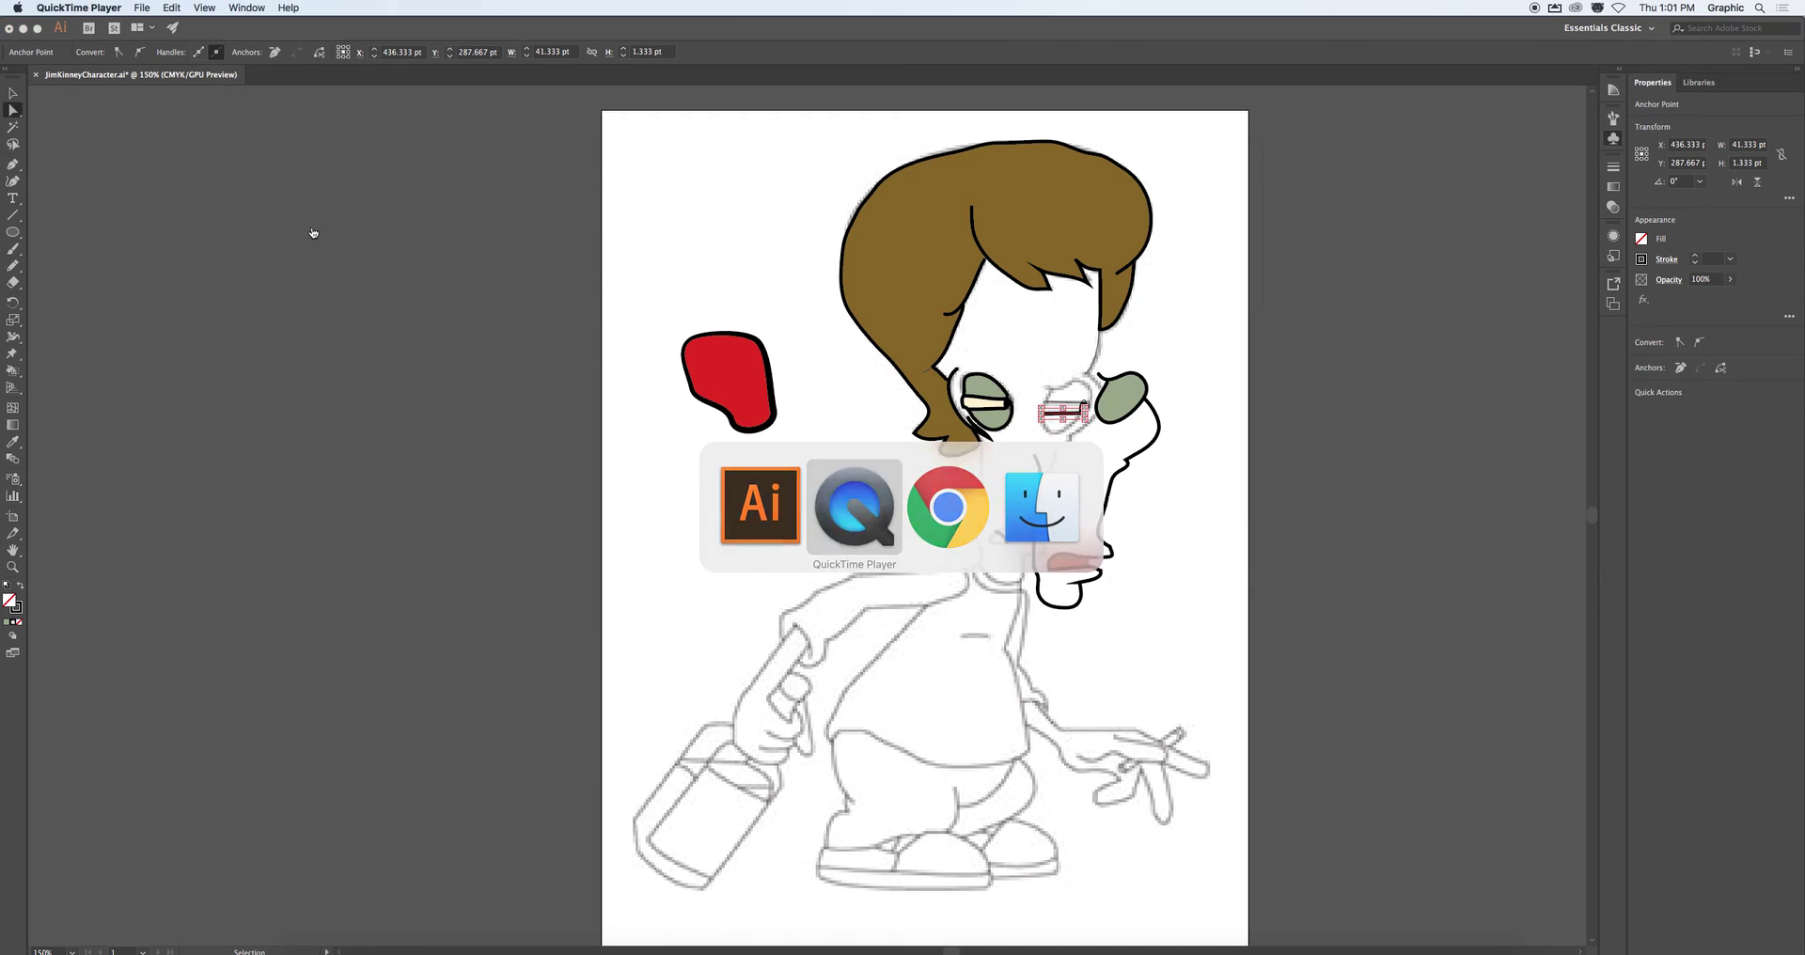